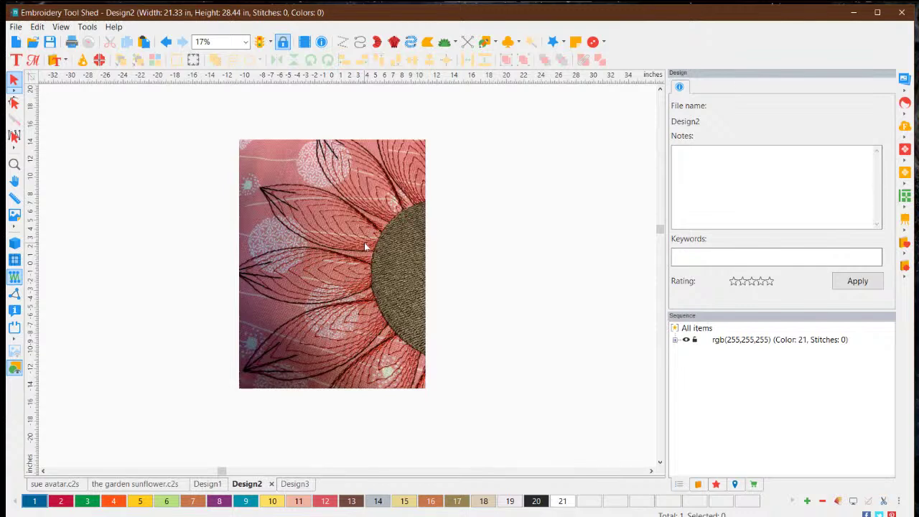
Examine the stitched sunflower photo in Design3 and the two digitized sunflowers in Design1.
click(295, 483)
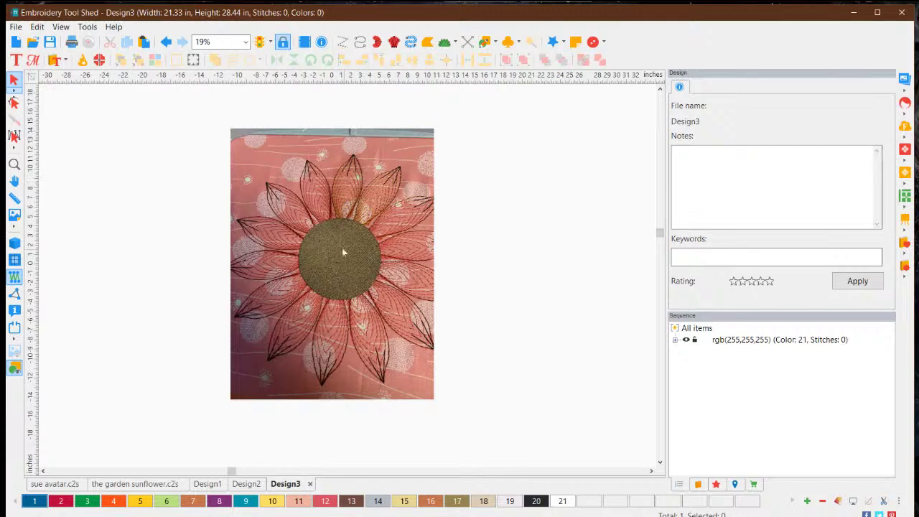
click(207, 483)
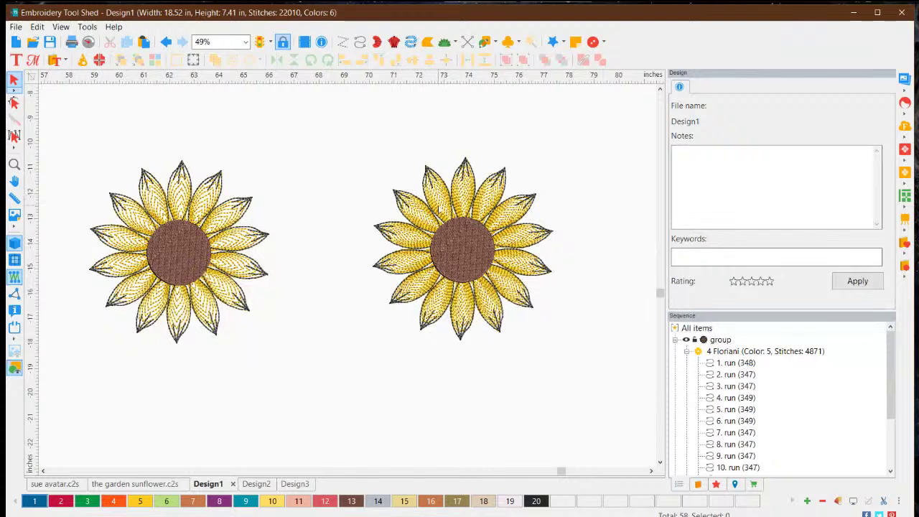
click(442, 209)
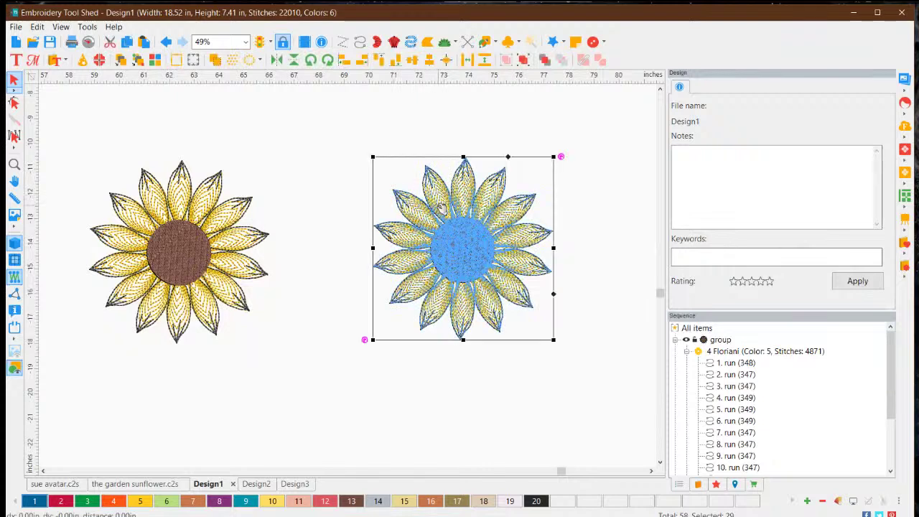
click(449, 406)
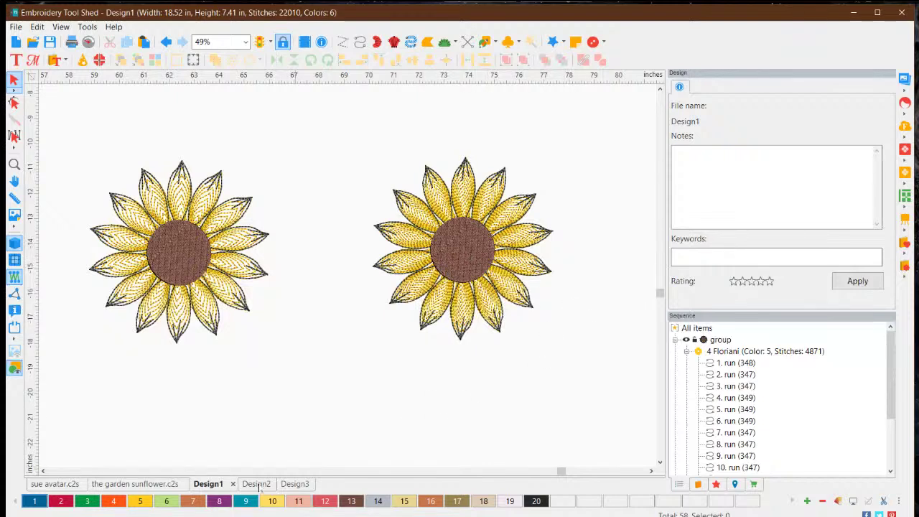
click(282, 486)
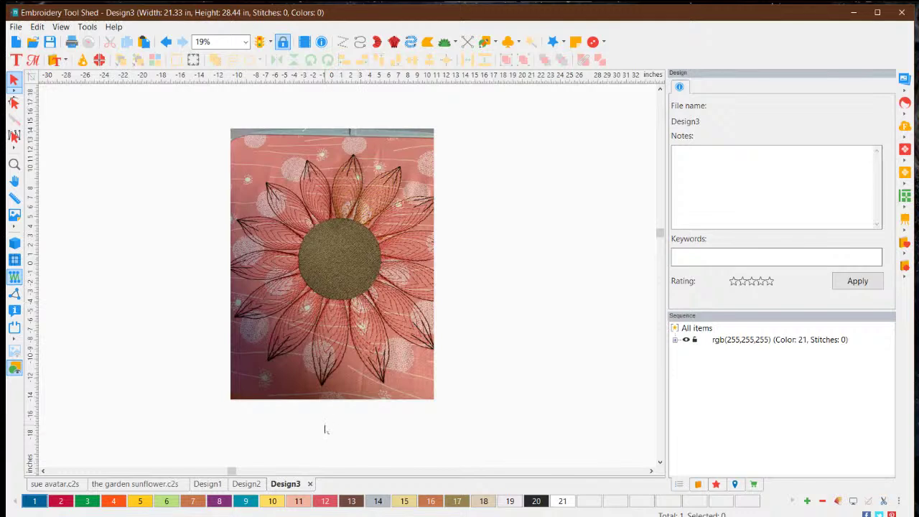
In the garden sunflower.c2s, move the petal ellipse so that its base sits on top of the first circle.
click(133, 484)
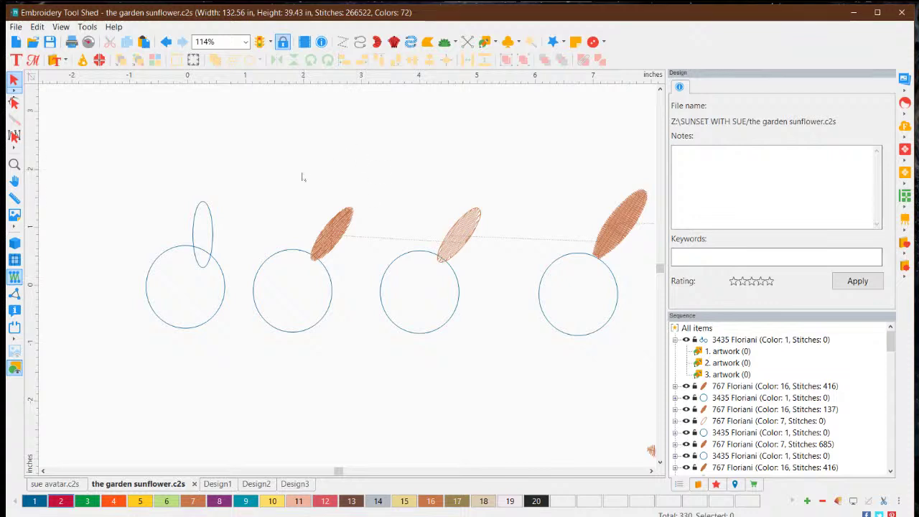
click(212, 208)
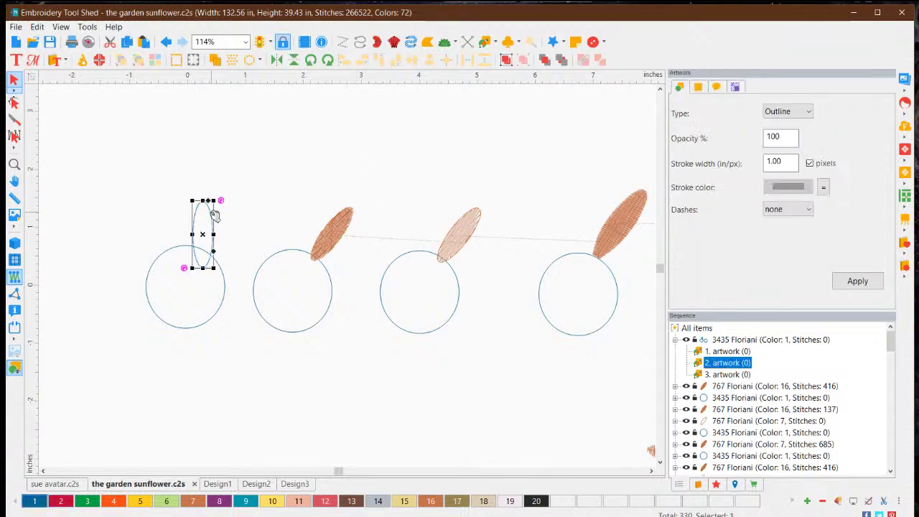
drag(214, 207, 209, 175)
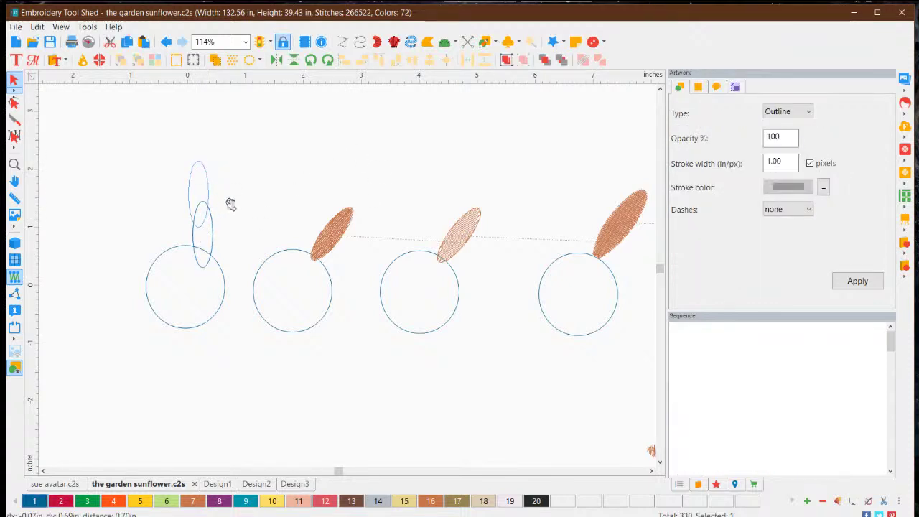
click(219, 266)
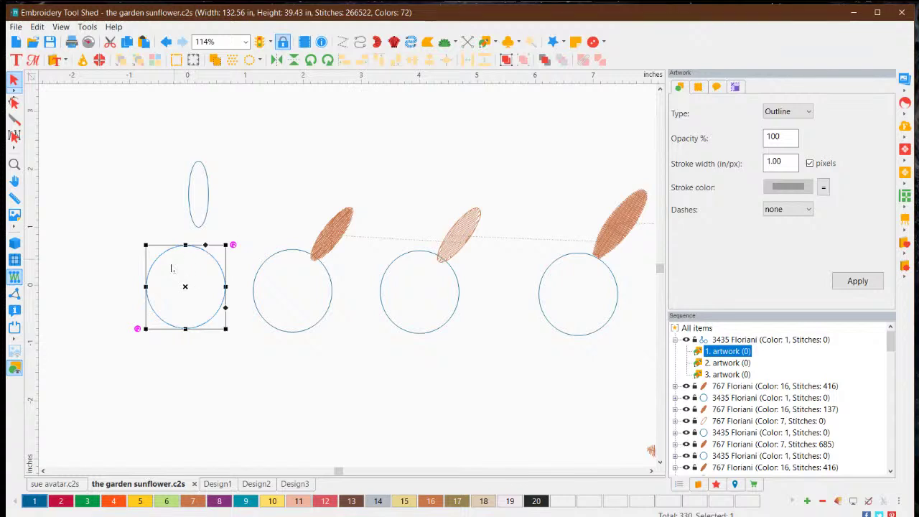
click(208, 192)
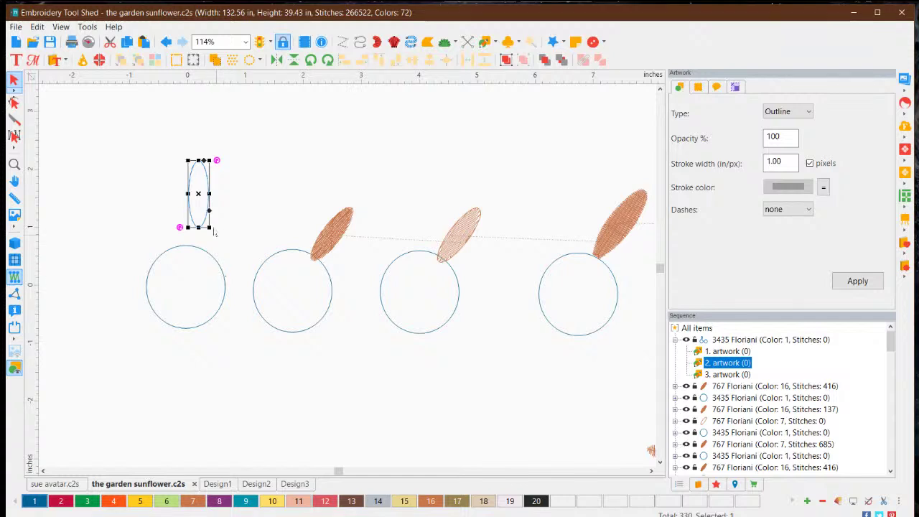
drag(207, 180, 202, 198)
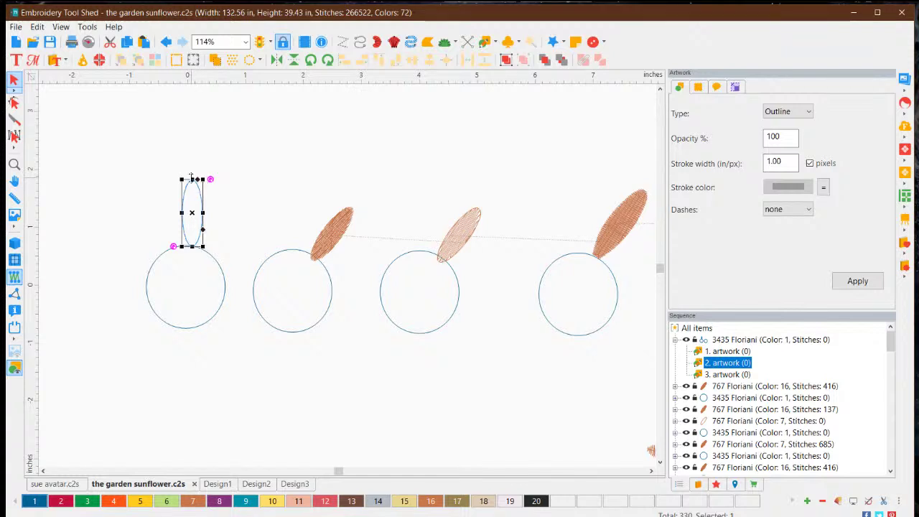
Examine the petal close-up in Design2 and compare it with the petal ellipse and first circle in the garden sunflower.c2s.
click(255, 483)
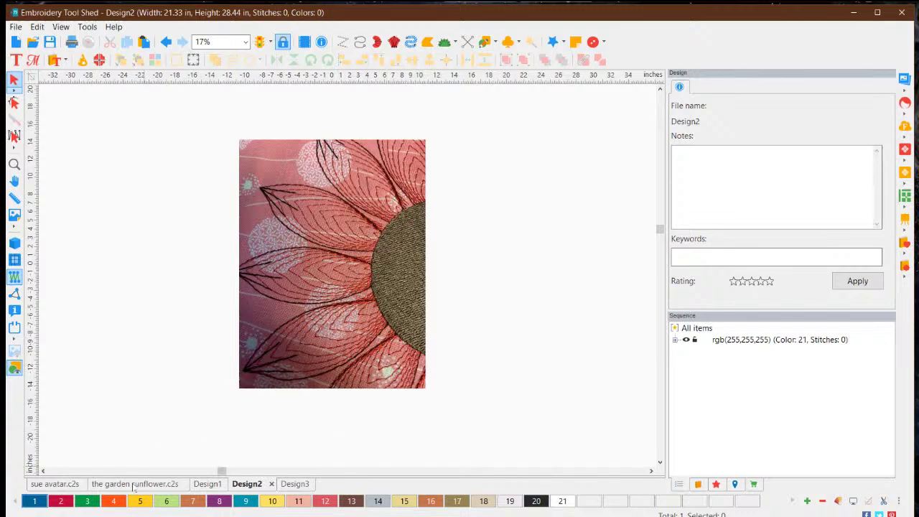
click(138, 484)
click(203, 188)
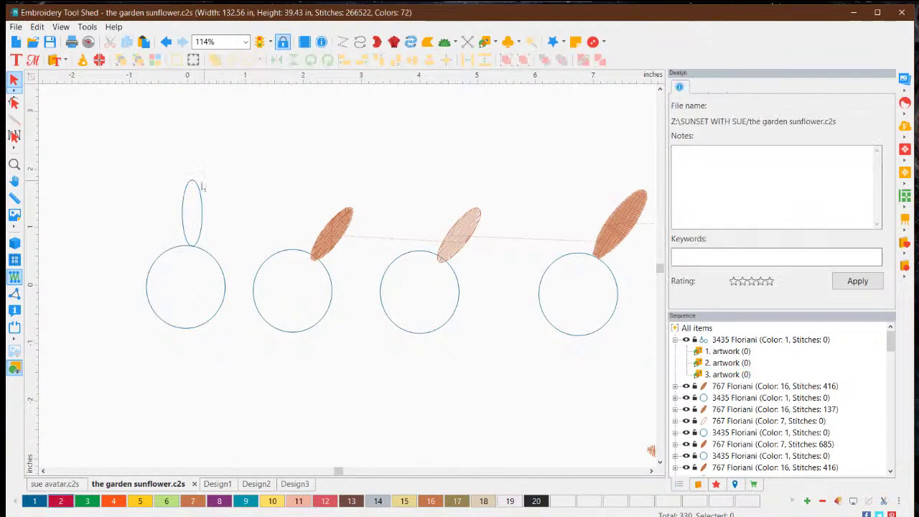
click(213, 258)
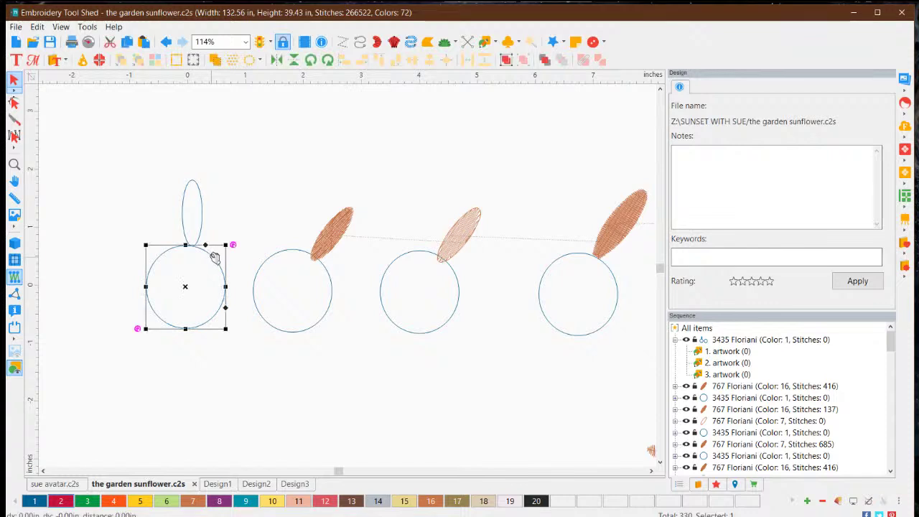
click(234, 217)
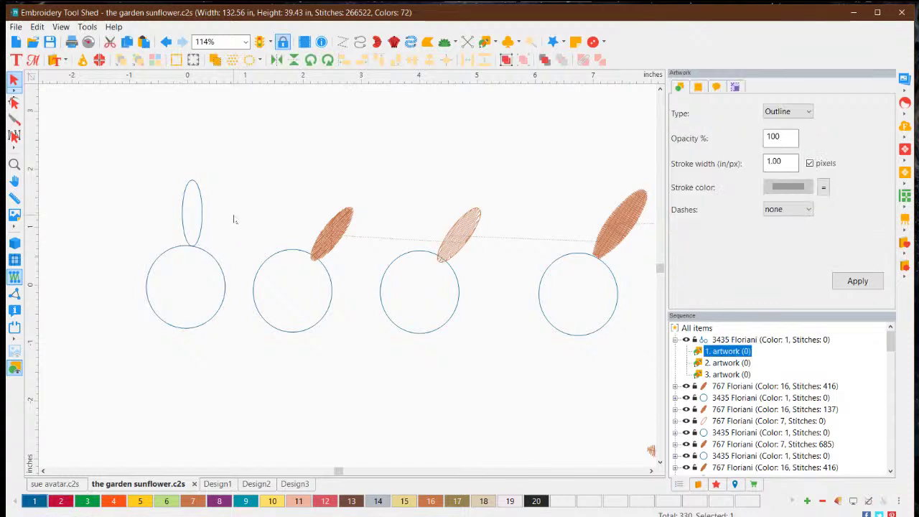
click(202, 187)
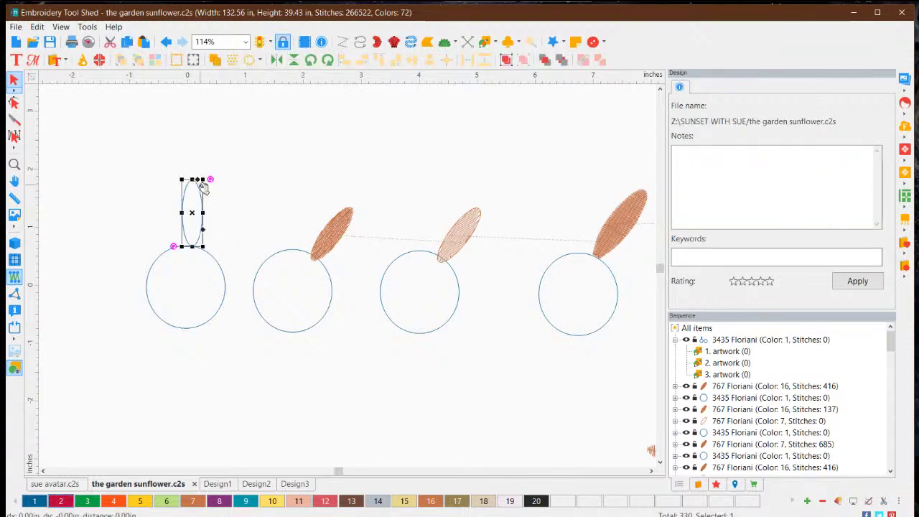
click(226, 255)
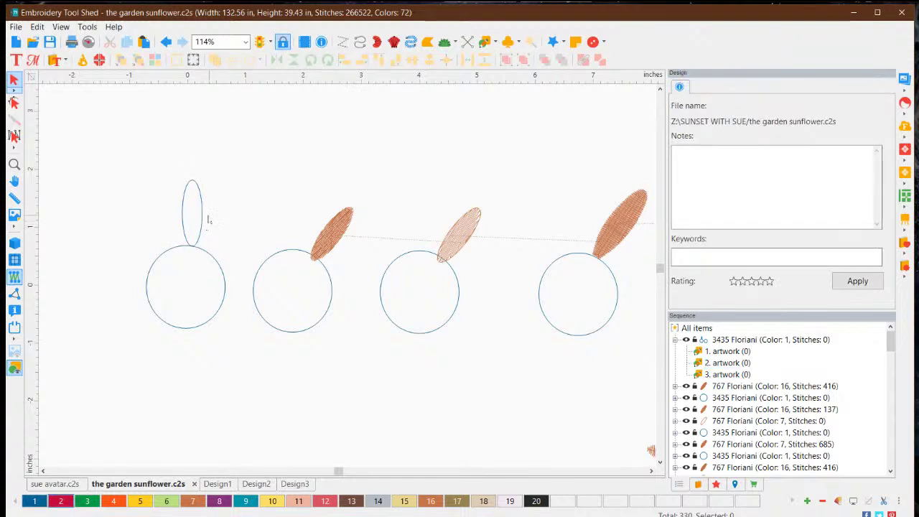
Try different petal ellipse sizes on the first circle: stretch it taller, widen it to about 0.54 in, and shrink it.
click(205, 192)
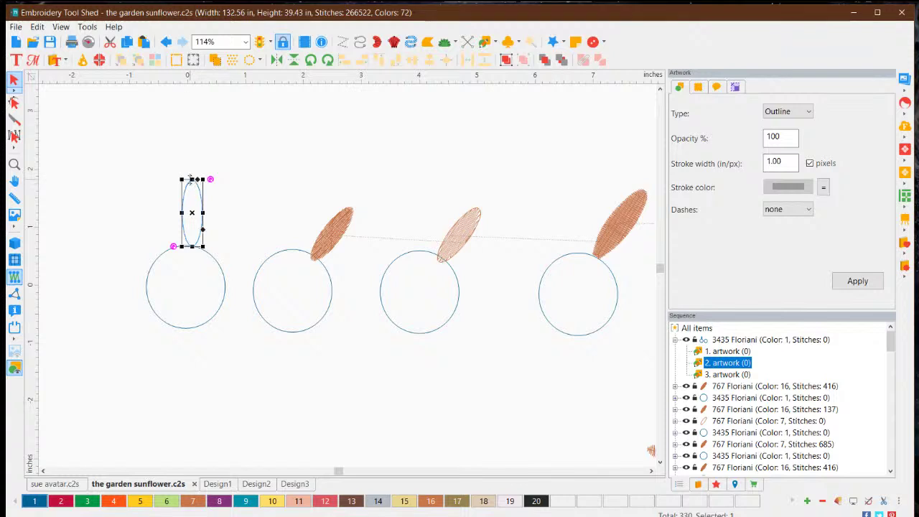
drag(192, 180, 204, 140)
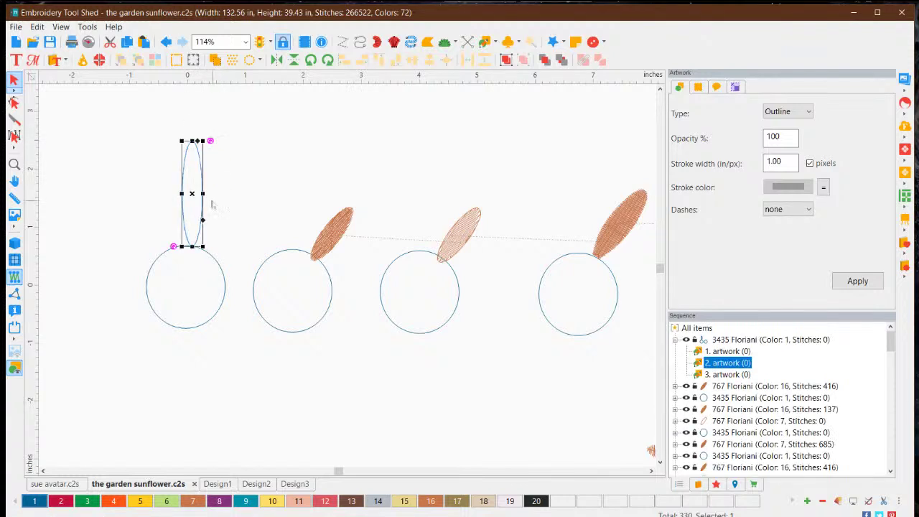
drag(206, 193, 213, 191)
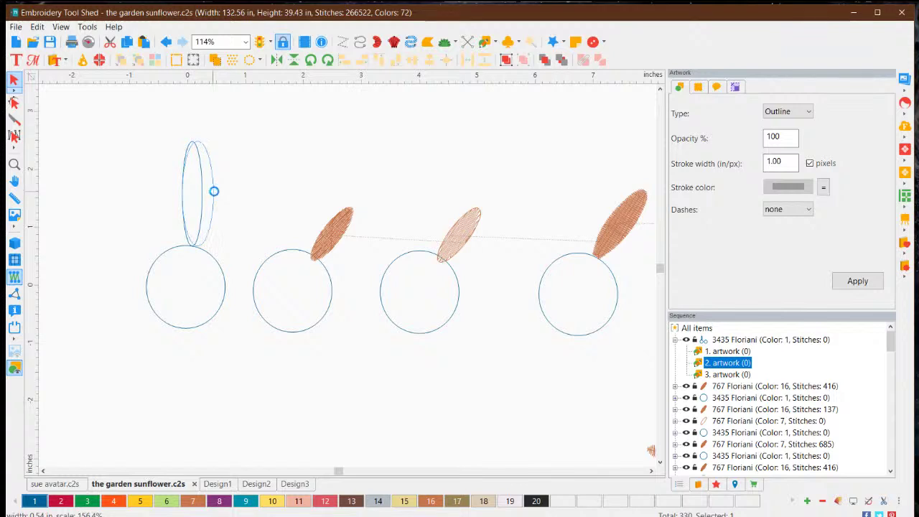
click(245, 195)
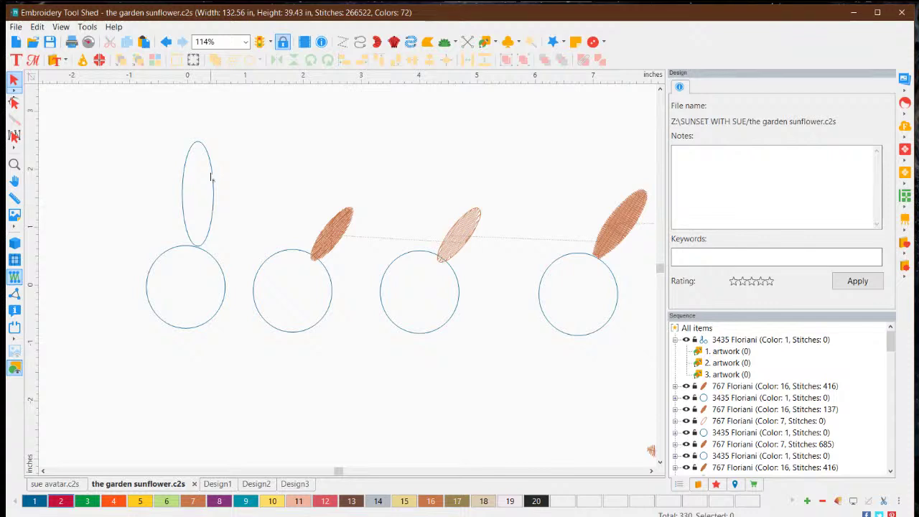
click(203, 149)
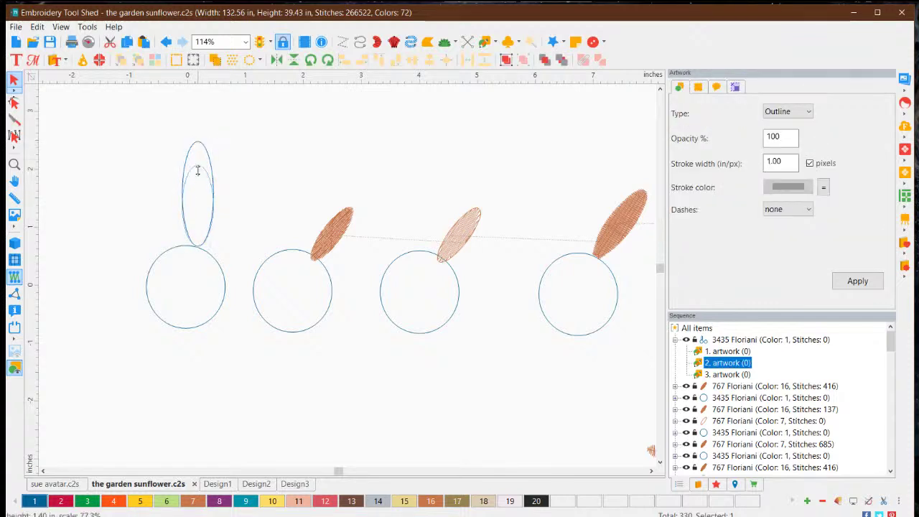
mouse_move(196, 213)
mouse_down()
mouse_move(206, 147)
mouse_move(211, 167)
mouse_move(198, 202)
mouse_up()
click(276, 176)
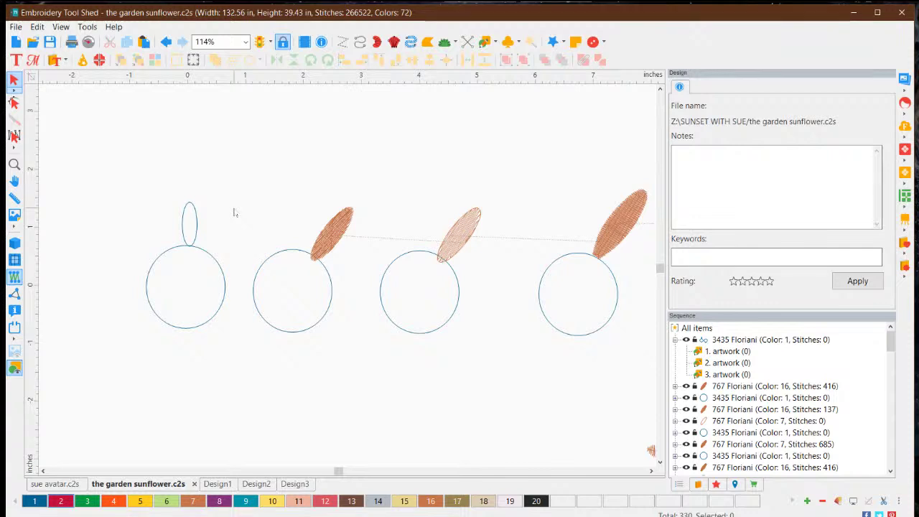
Enlarge the petal ellipse to about 1.87 in tall, narrowed and centred on top of the first circle.
click(190, 222)
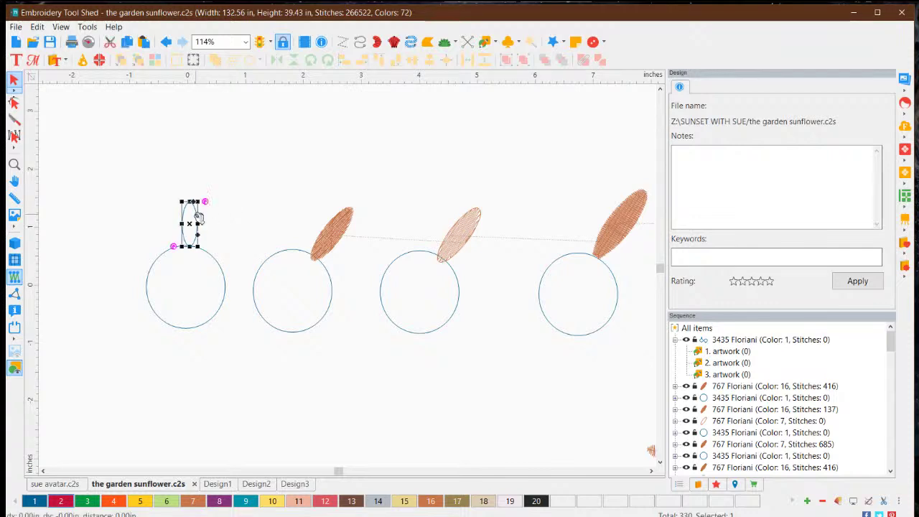
drag(199, 201, 232, 150)
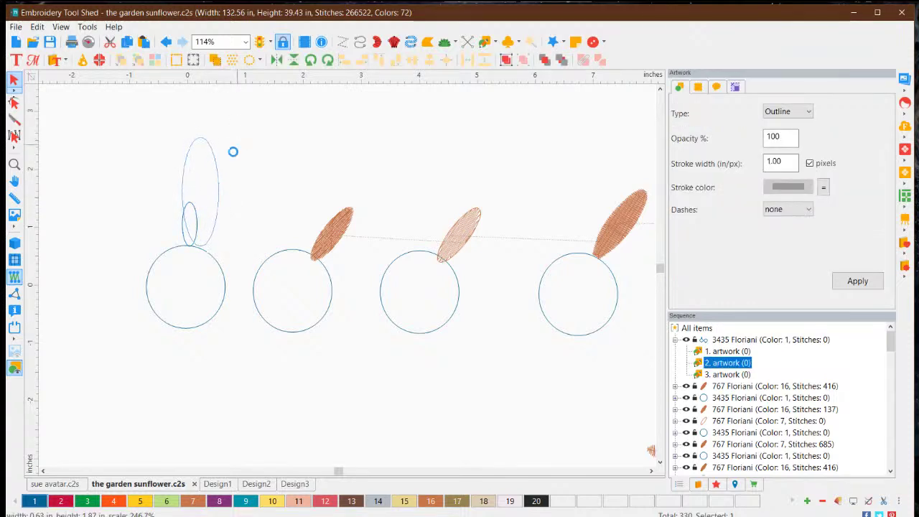
drag(219, 191, 199, 179)
click(231, 197)
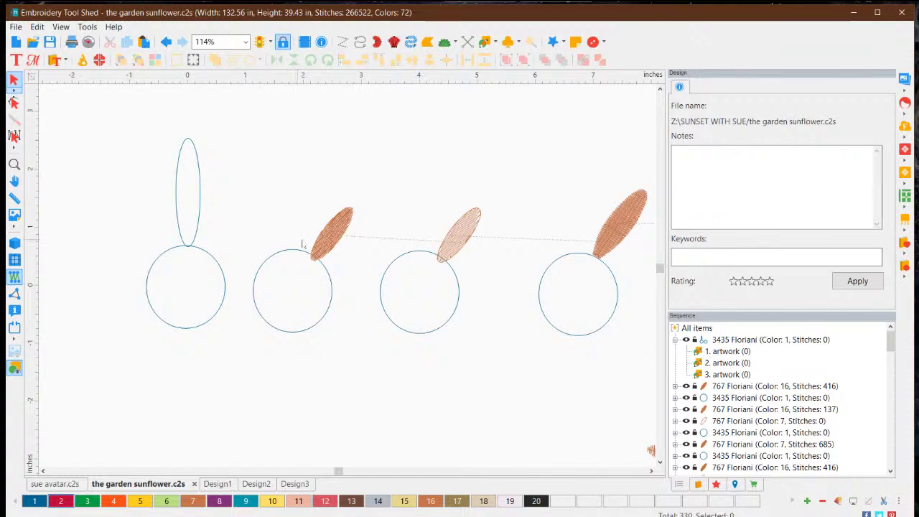
Inspect the fill type, pattern, stitch length and density of the stitched petal on the second circle.
click(337, 234)
click(351, 319)
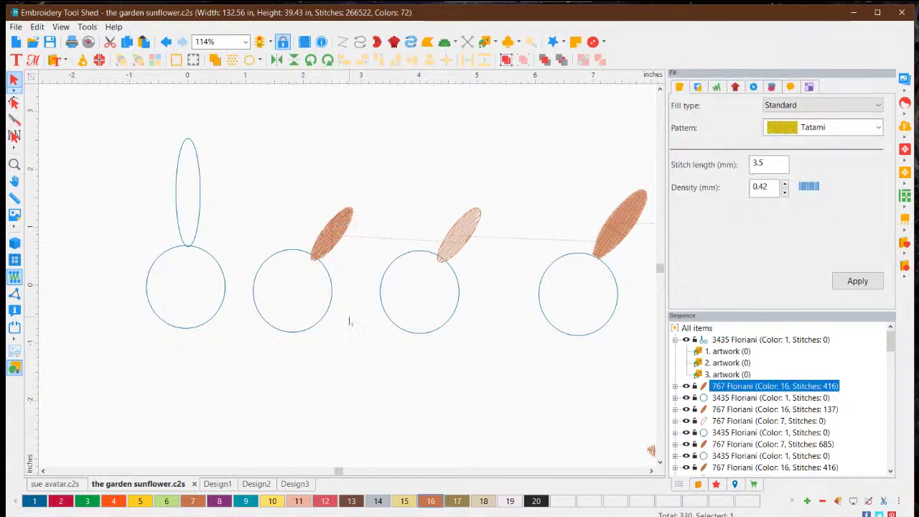
click(339, 236)
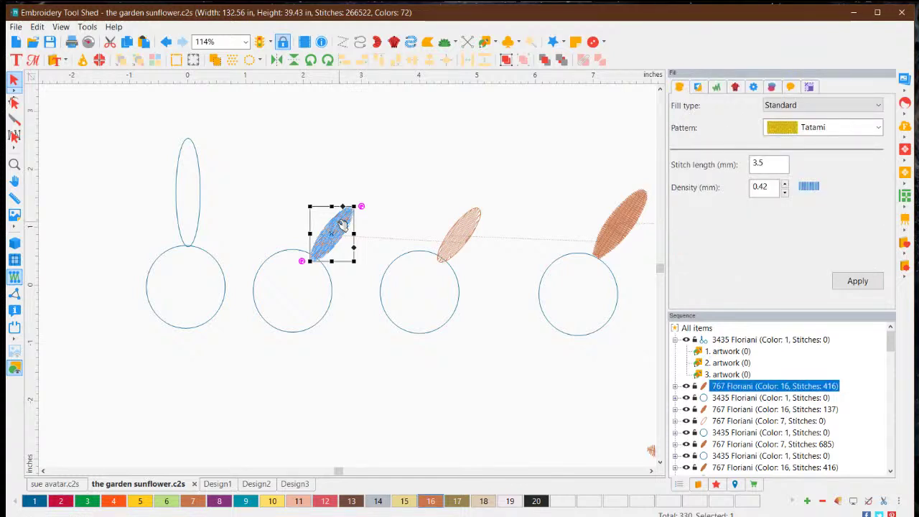
click(389, 215)
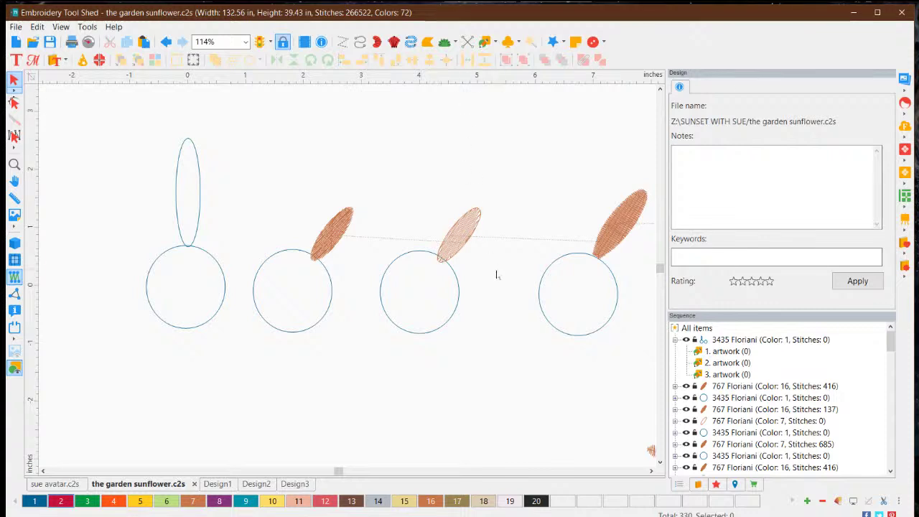
Set the fill density of the lightly stitched petal on the third circle to 0.82 mm.
scroll(533, 221, up, 3)
scroll(534, 227, up, 1)
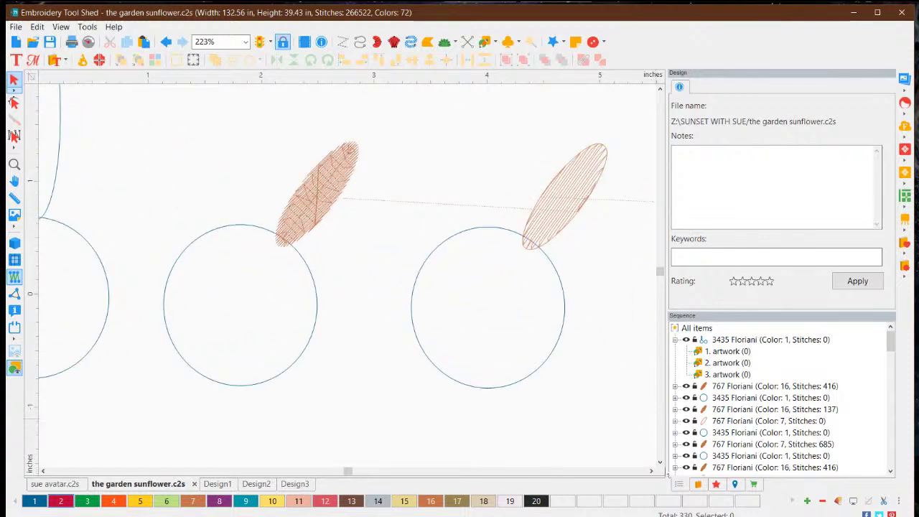
scroll(650, 471, right, 3)
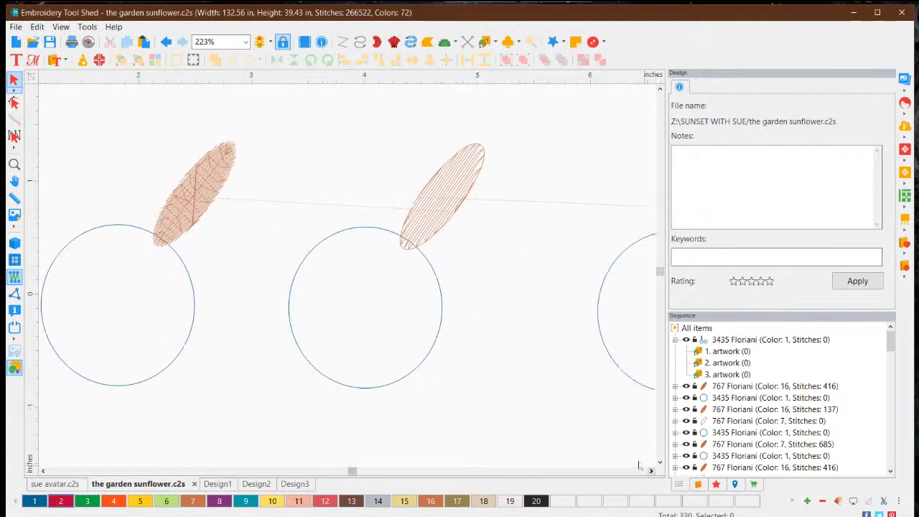
click(451, 184)
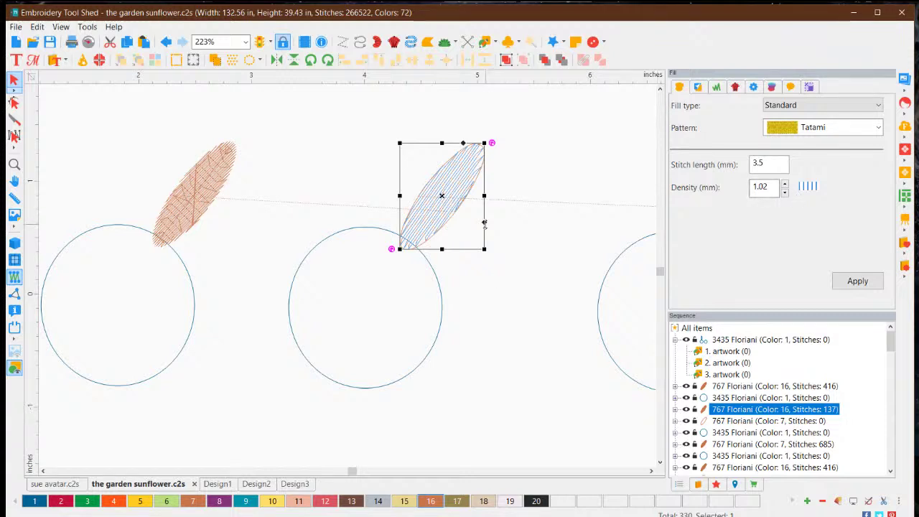
click(785, 193)
click(784, 193)
click(856, 283)
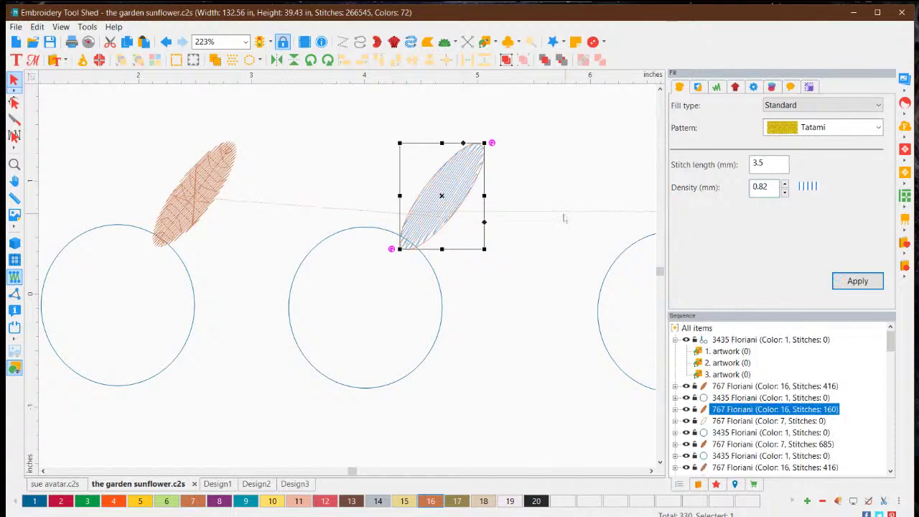
click(524, 213)
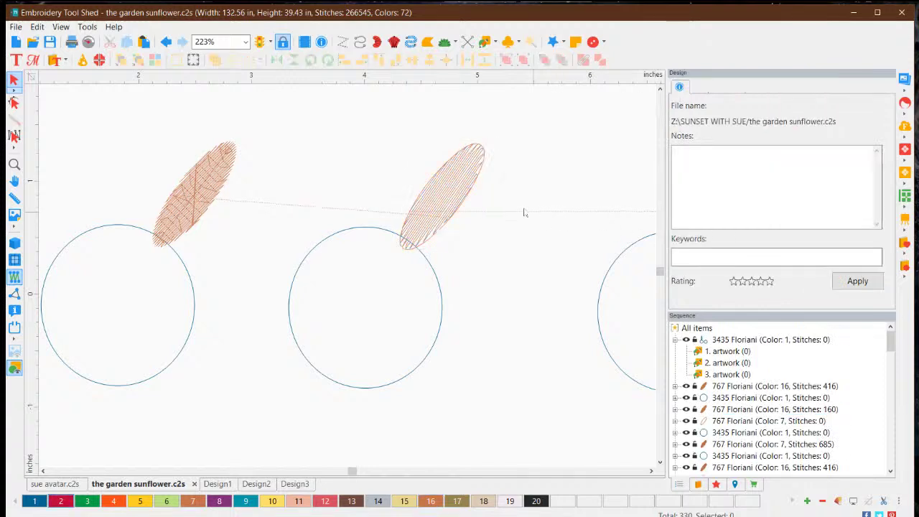
Check the underlay of the petal on the third circle and set its fill connection to Square.
click(428, 207)
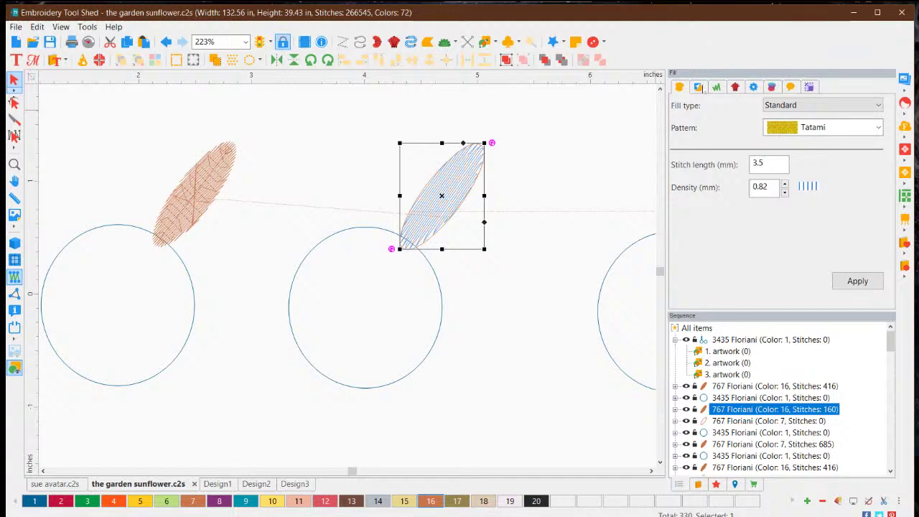
click(699, 88)
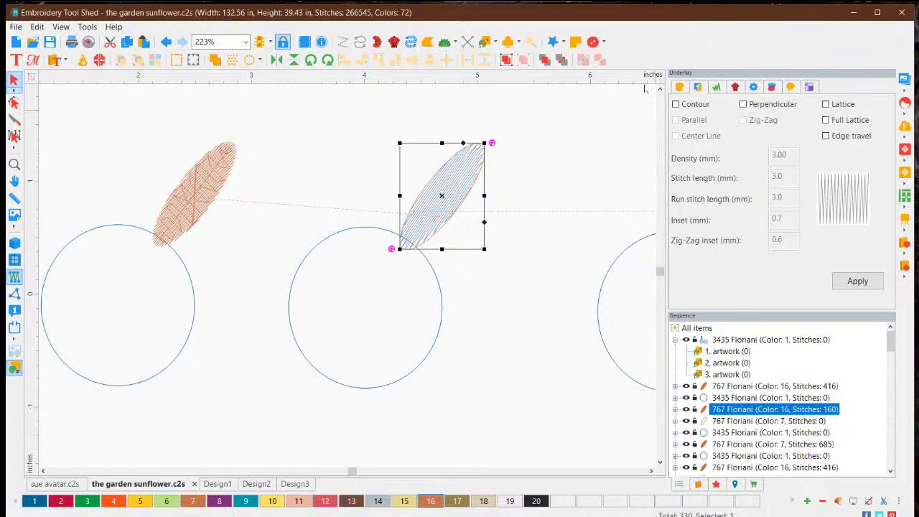
click(753, 87)
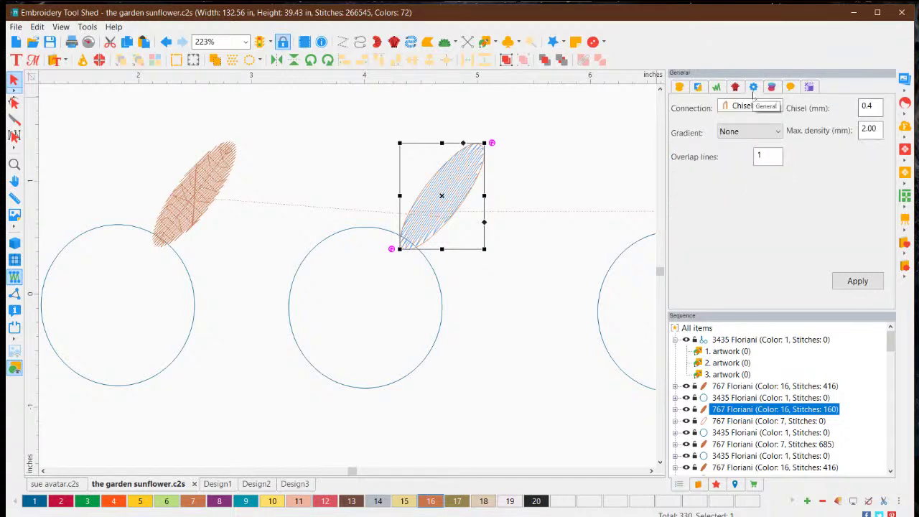
click(746, 105)
click(742, 128)
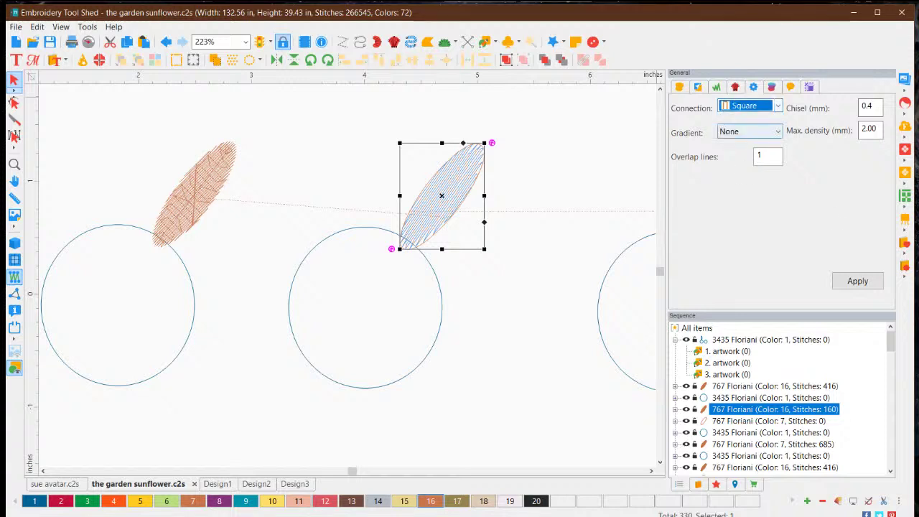
click(854, 283)
click(557, 231)
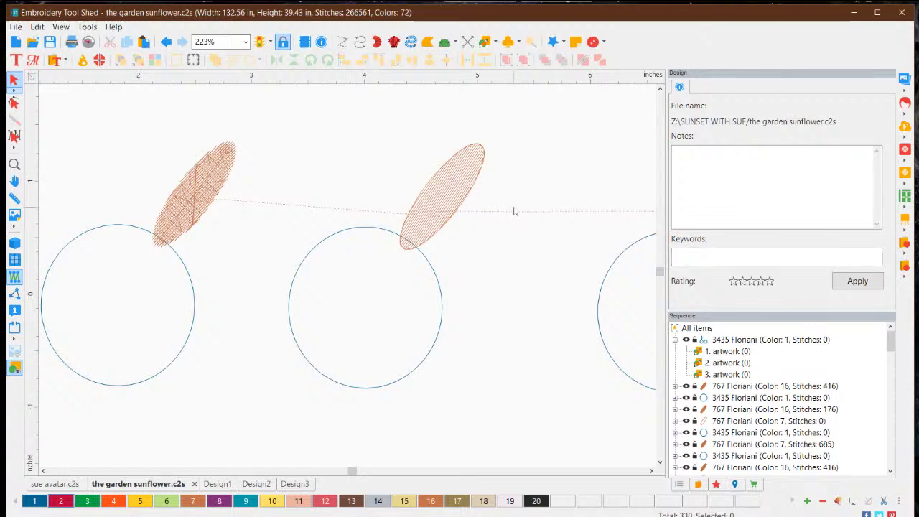
Try a different stitch angle on the third circle's petal by moving the angle line's lower end to the petal's upper-left edge.
click(435, 211)
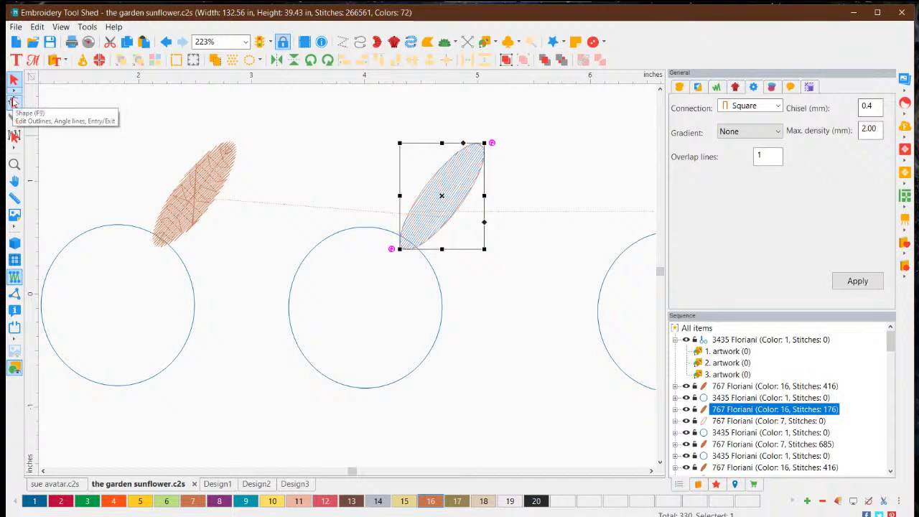
click(13, 103)
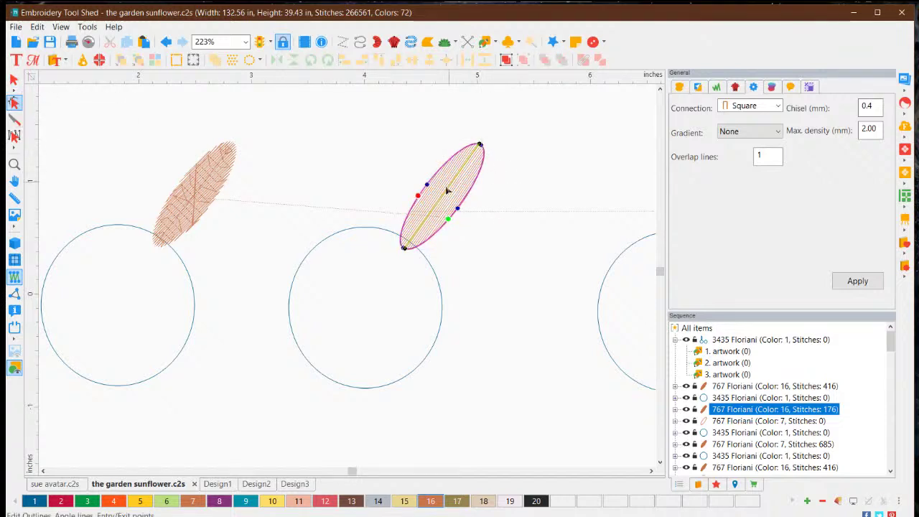
drag(400, 249, 432, 179)
click(858, 280)
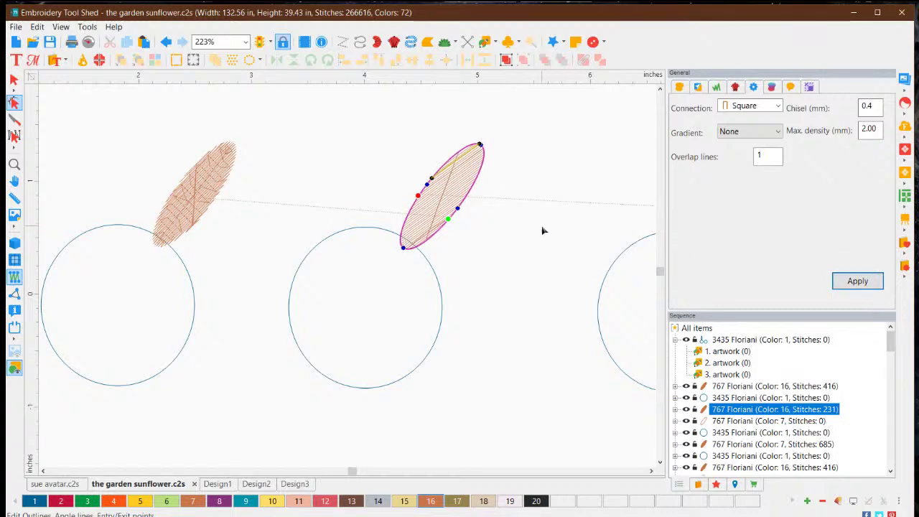
Move the petal's entry and exit points down to its base on the circle, slightly apart, and regenerate the stitches.
click(419, 197)
drag(418, 197, 404, 249)
drag(448, 219, 417, 247)
click(860, 282)
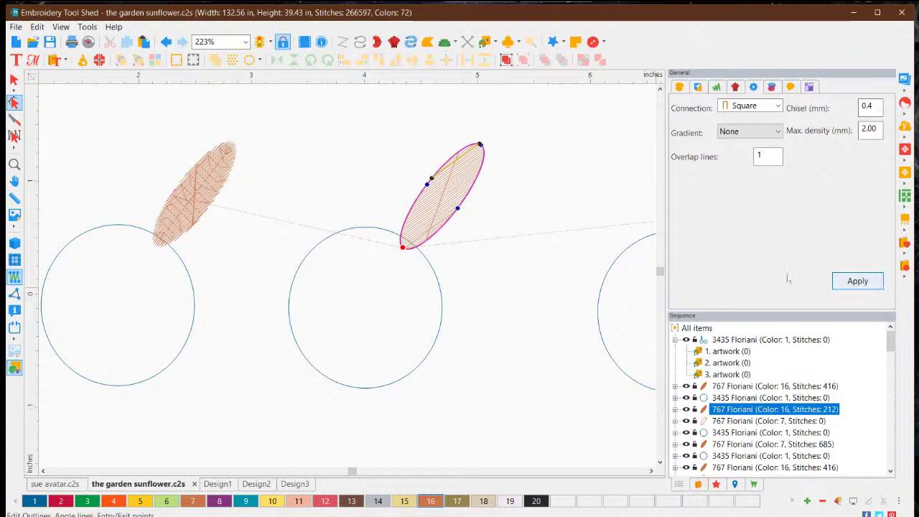
drag(409, 251, 401, 246)
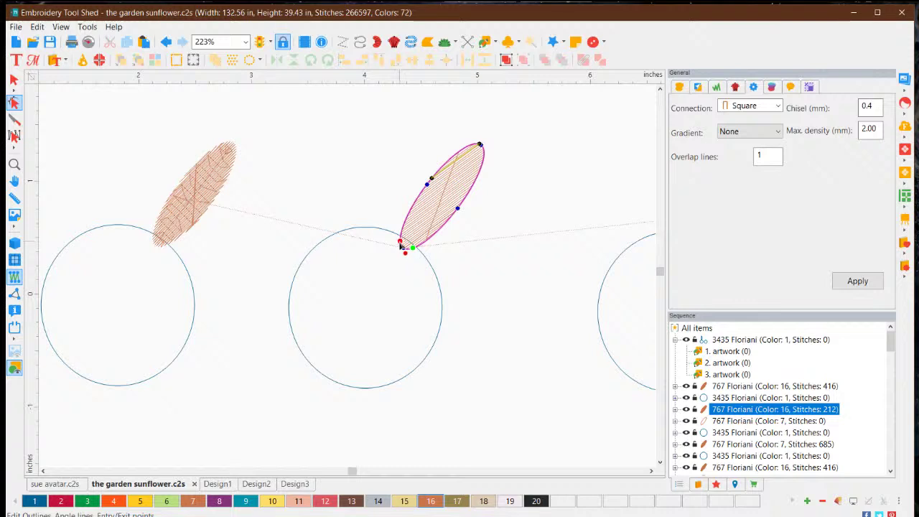
click(854, 281)
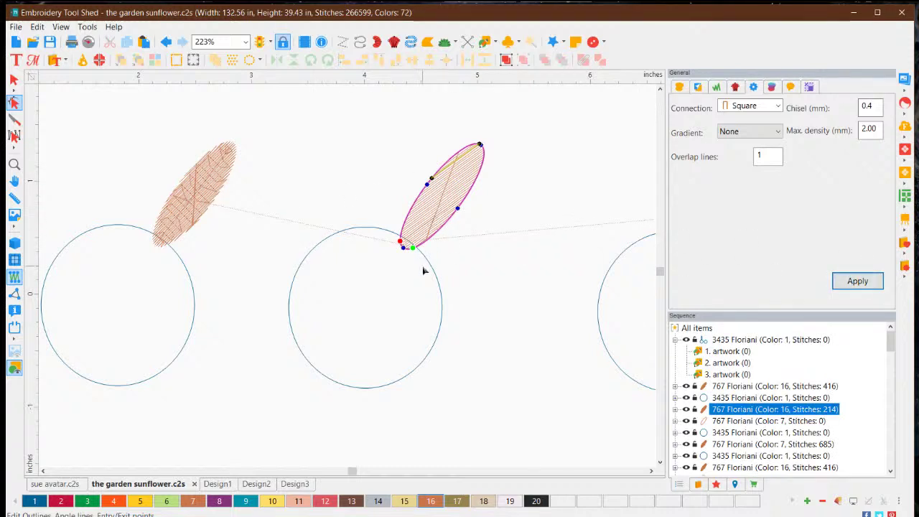
click(14, 80)
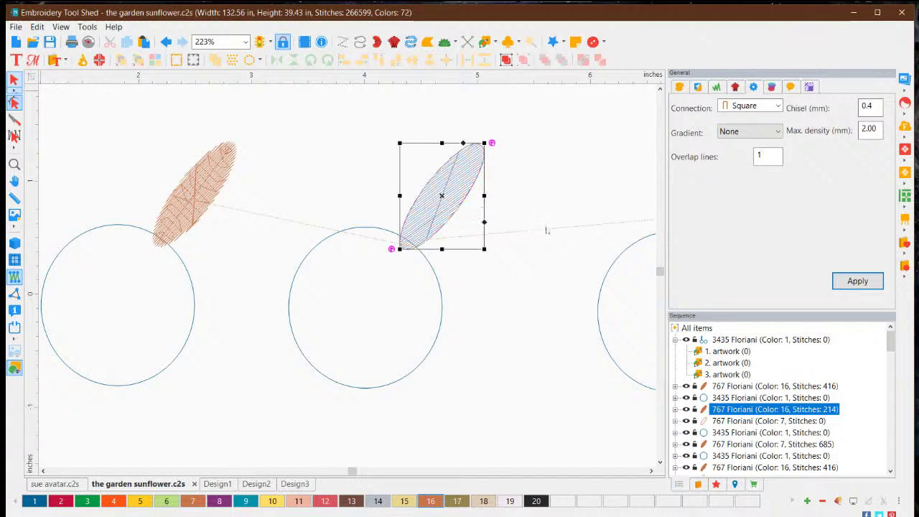
Realign the petal's stitch angle lengthwise by moving the angle line's end back to the base, and regenerate the fill.
click(460, 181)
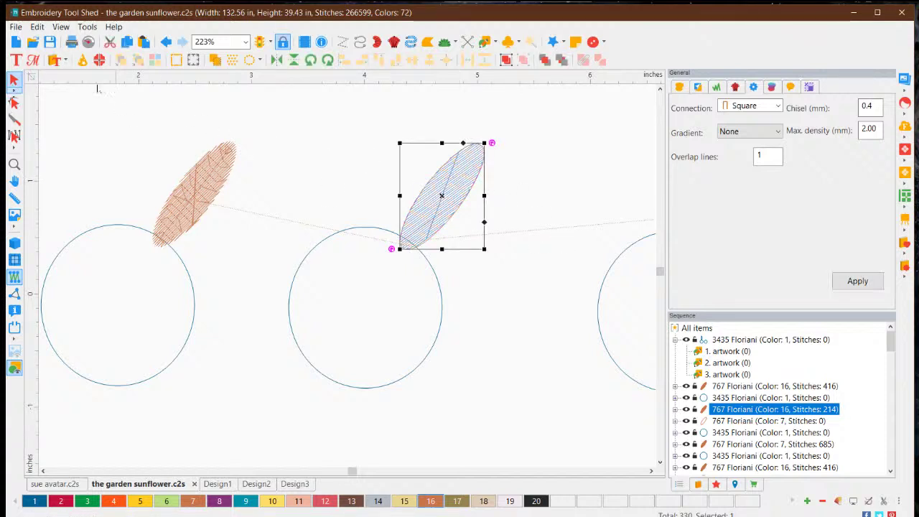
click(14, 102)
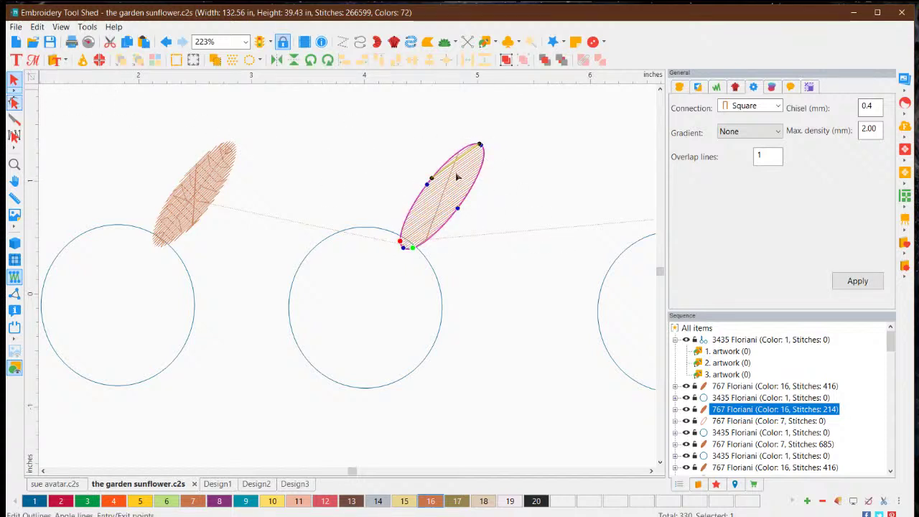
drag(431, 179, 410, 247)
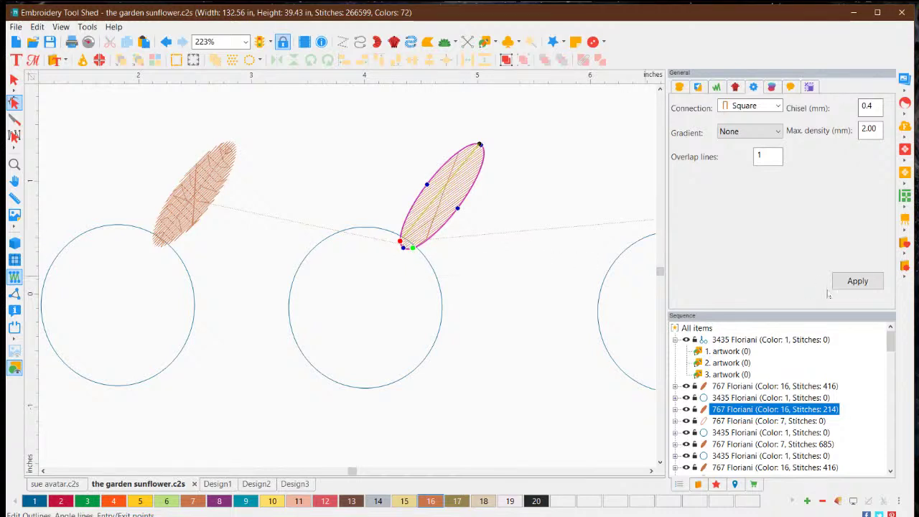
click(858, 281)
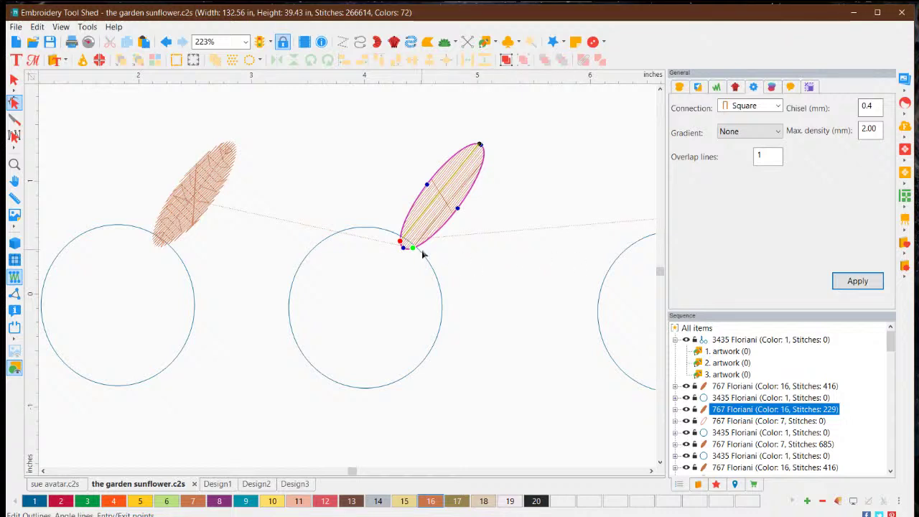
click(14, 80)
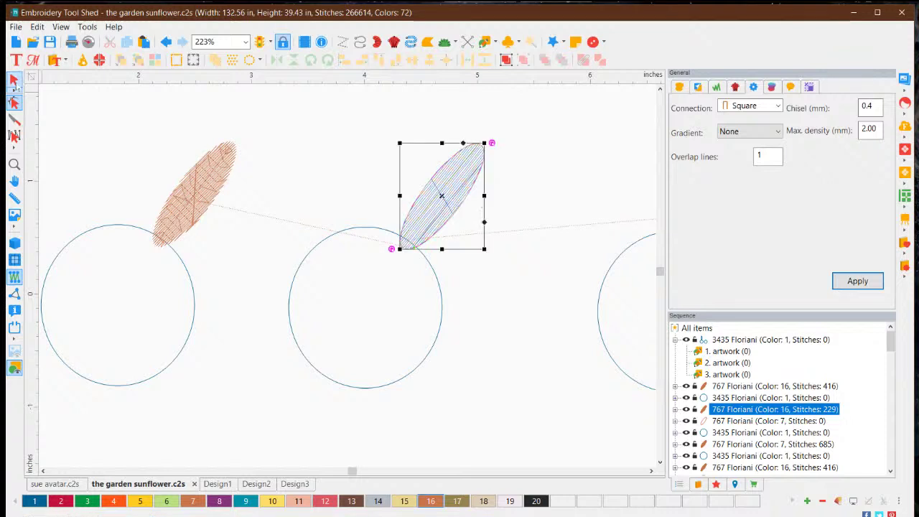
click(527, 189)
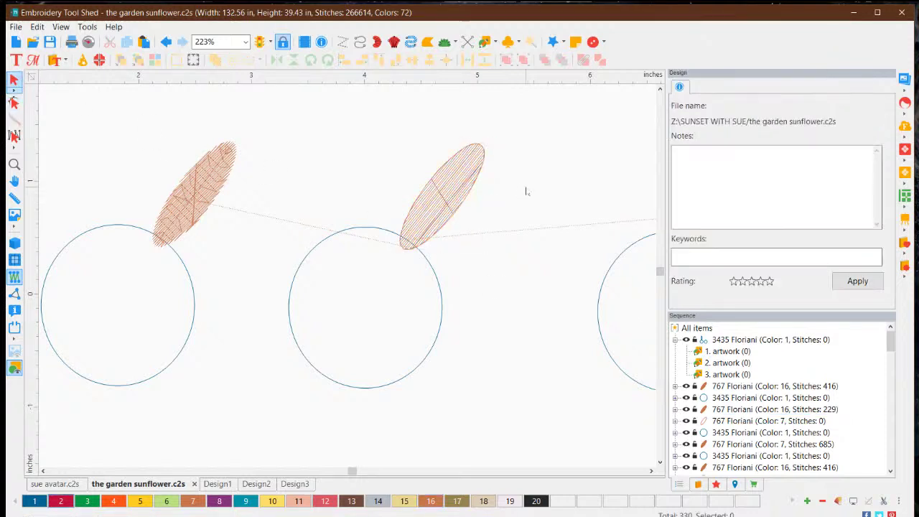
click(461, 192)
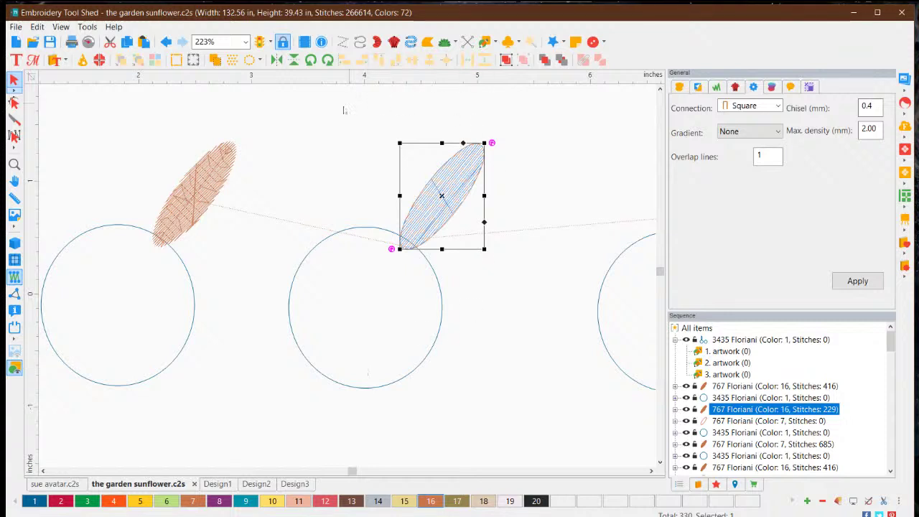
click(488, 378)
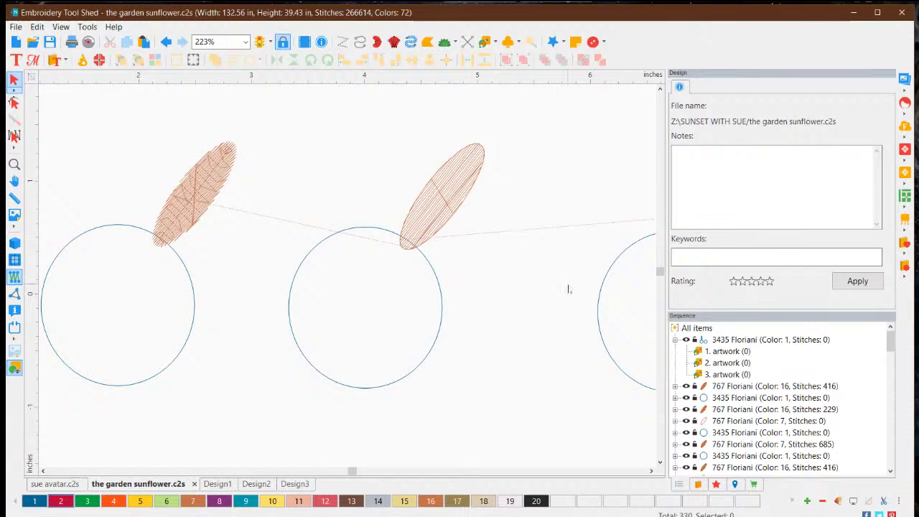
Examine the finished sunflower below the petal ring and display its stitches in 3D.
scroll(578, 323, down, 3)
scroll(578, 331, down, 3)
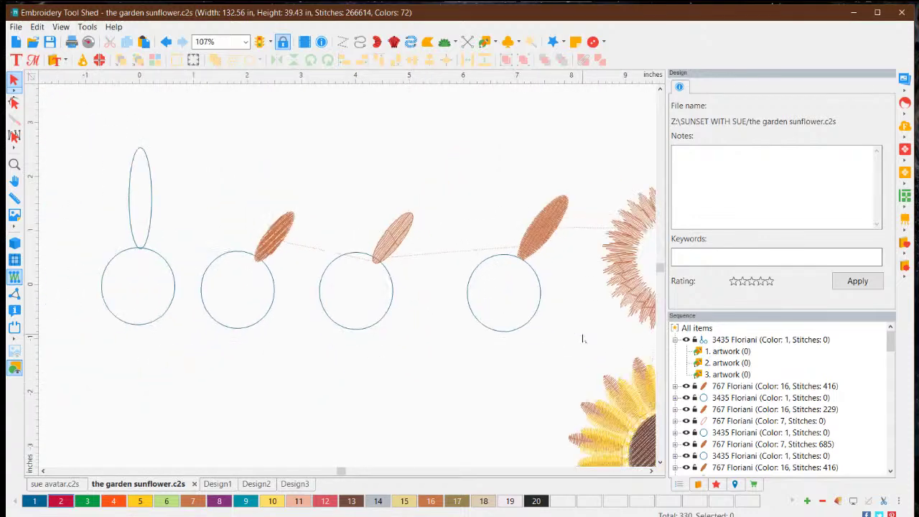
scroll(581, 443, down, 2)
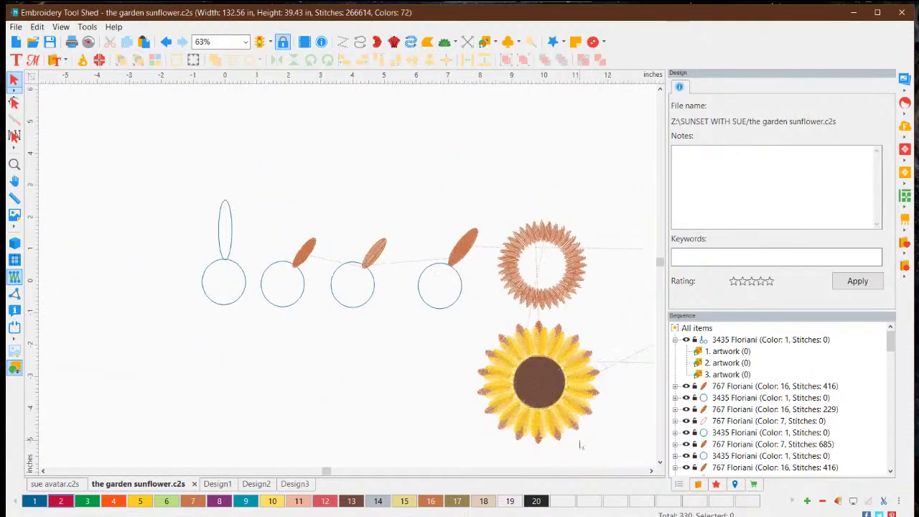
scroll(579, 442, up, 2)
scroll(624, 431, up, 2)
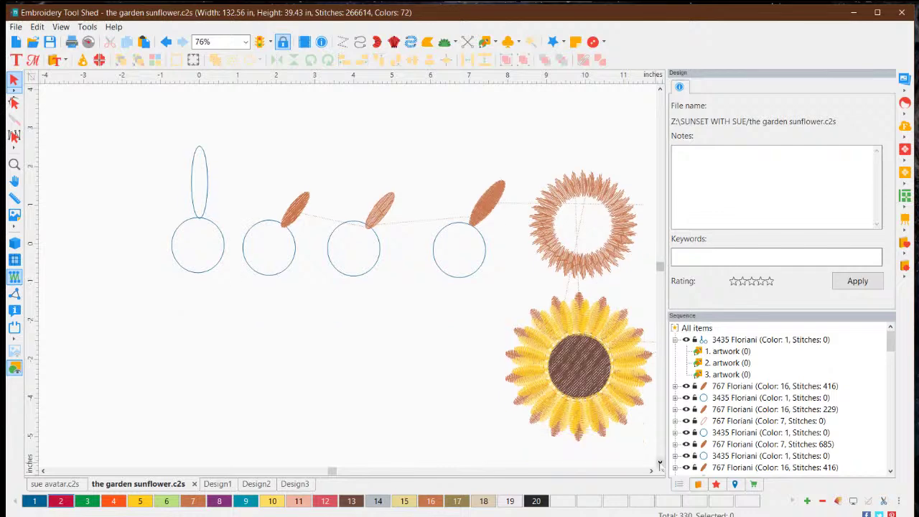
scroll(571, 367, up, 1)
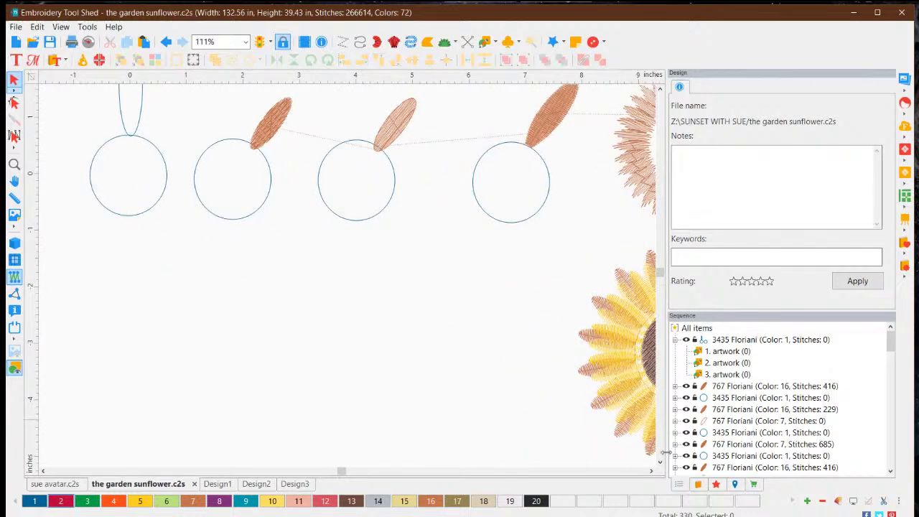
click(650, 471)
click(650, 471)
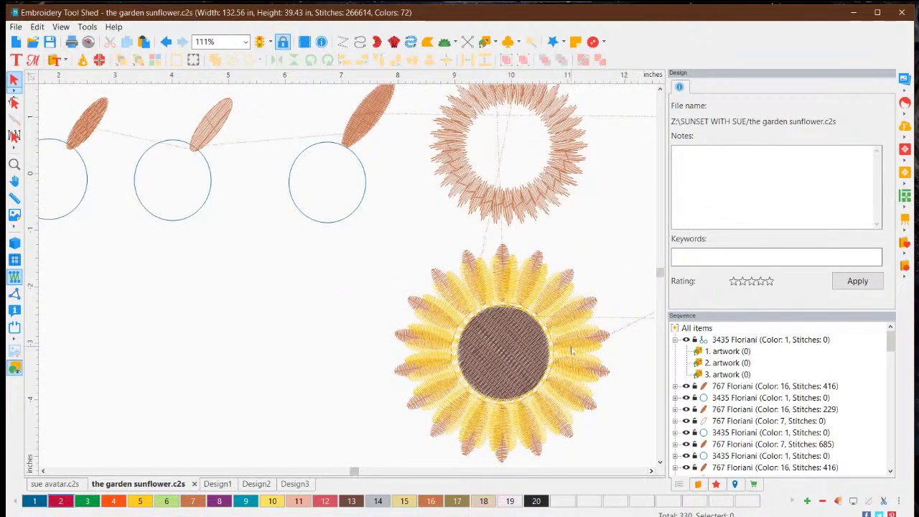
scroll(571, 352, up, 1)
scroll(531, 337, up, 1)
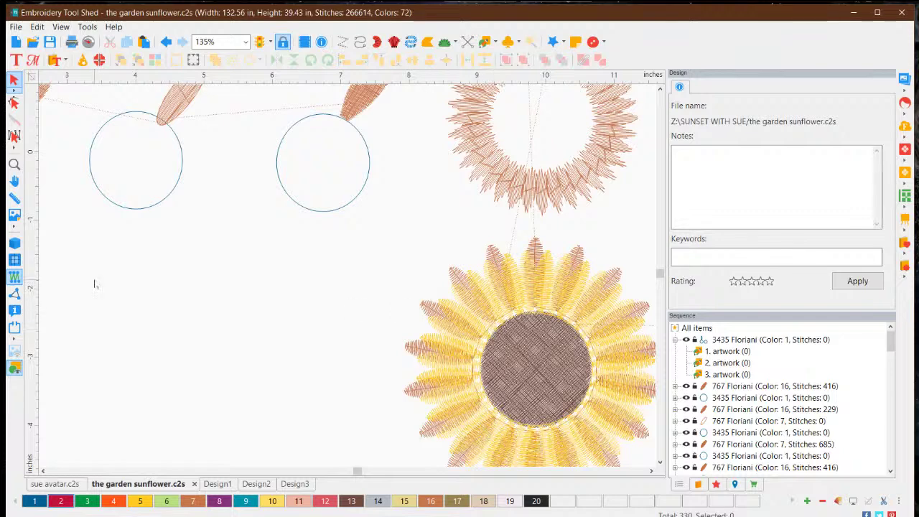
click(15, 244)
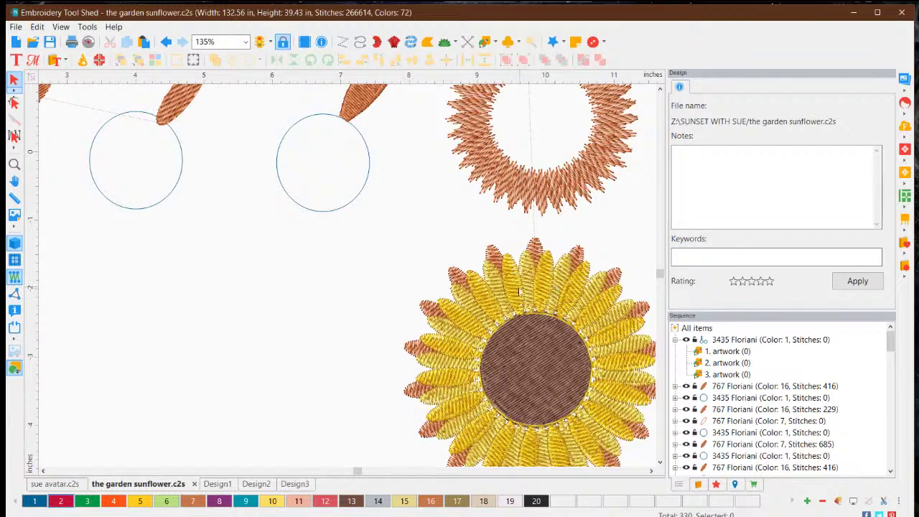
Enlarge the finished sunflower's brown centre slightly and adjust its position over the inner ends of the petals.
click(521, 356)
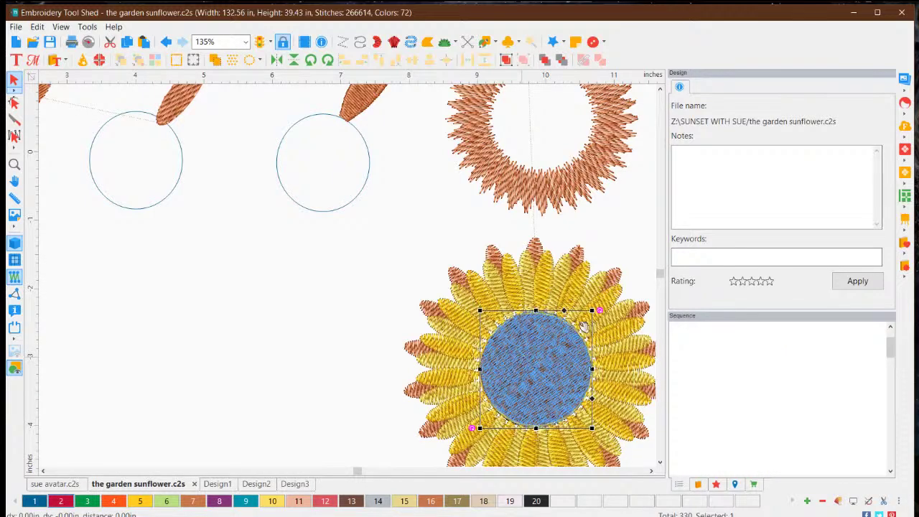
drag(593, 311, 597, 306)
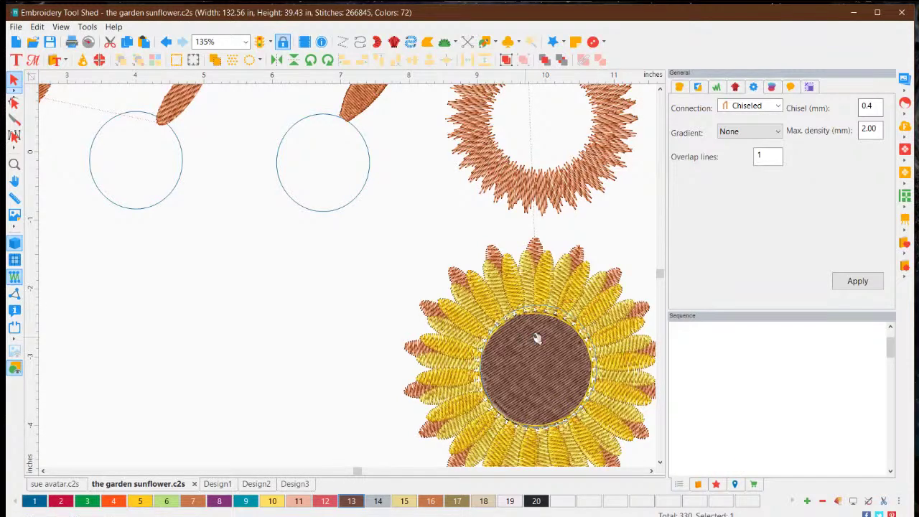
drag(537, 337, 520, 352)
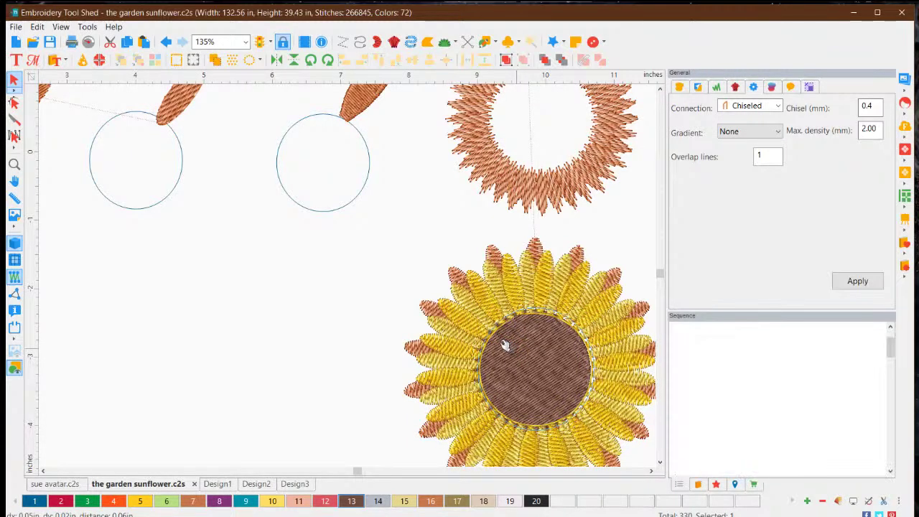
click(504, 344)
click(621, 200)
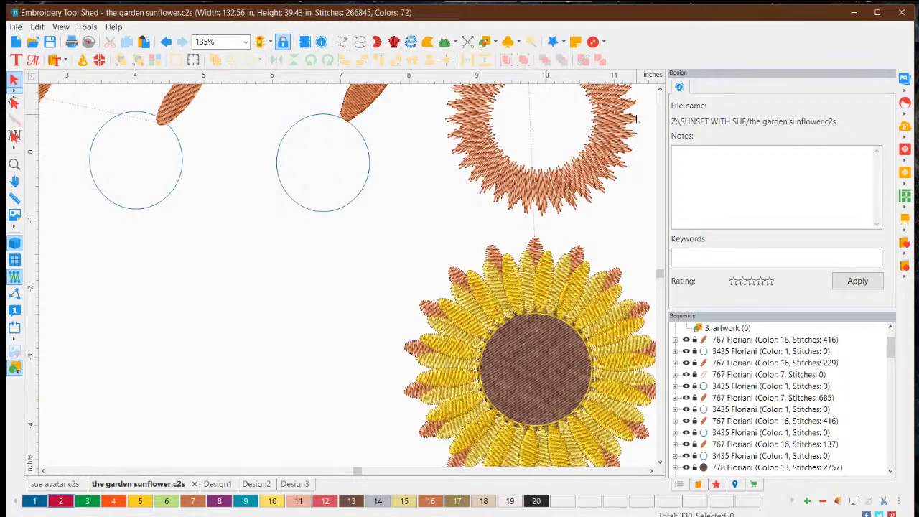
Select the brown petal above the circle next to the stitched ring and check its fill settings.
scroll(653, 95, up, 3)
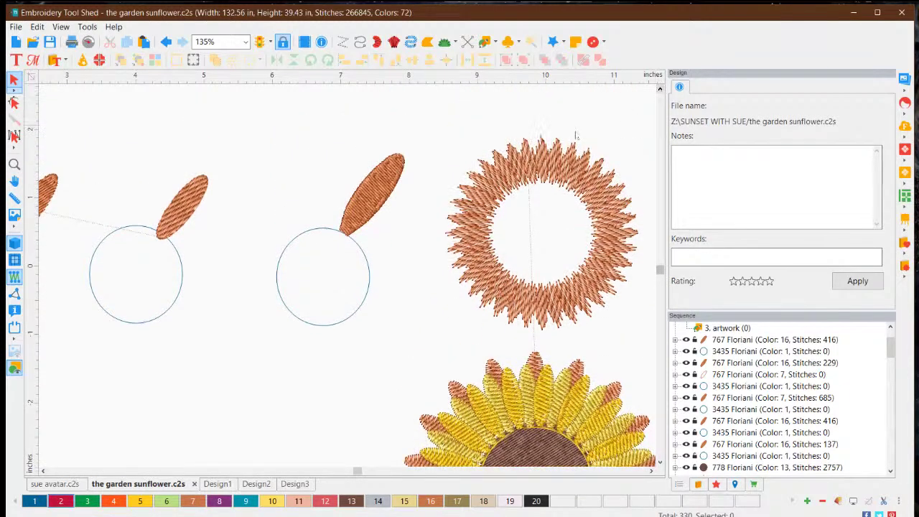
click(366, 203)
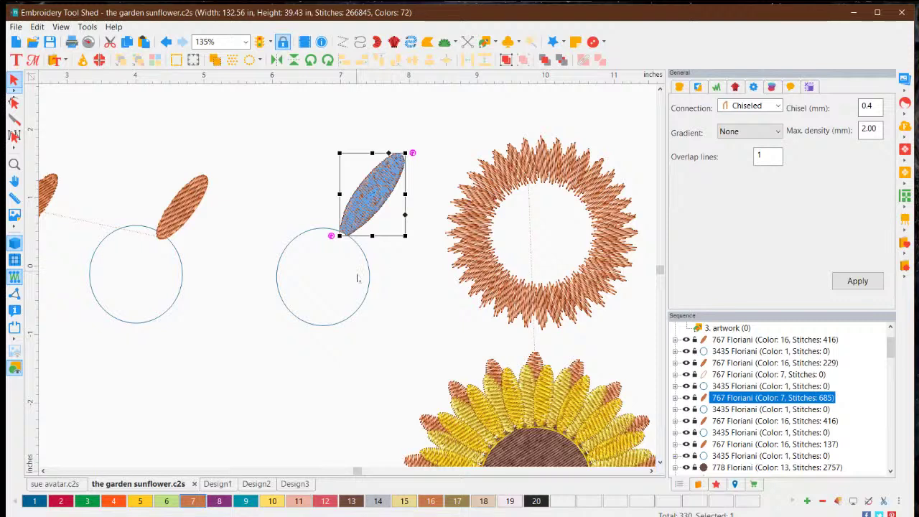
click(363, 336)
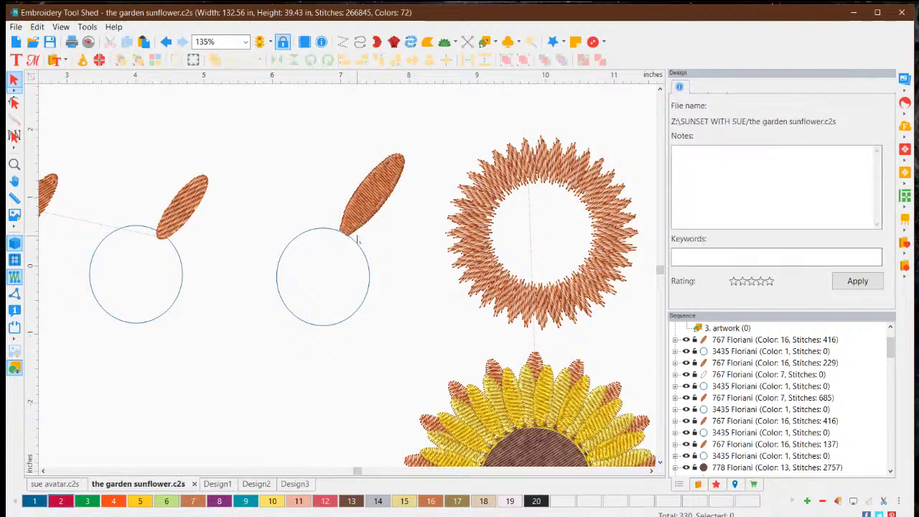
click(363, 203)
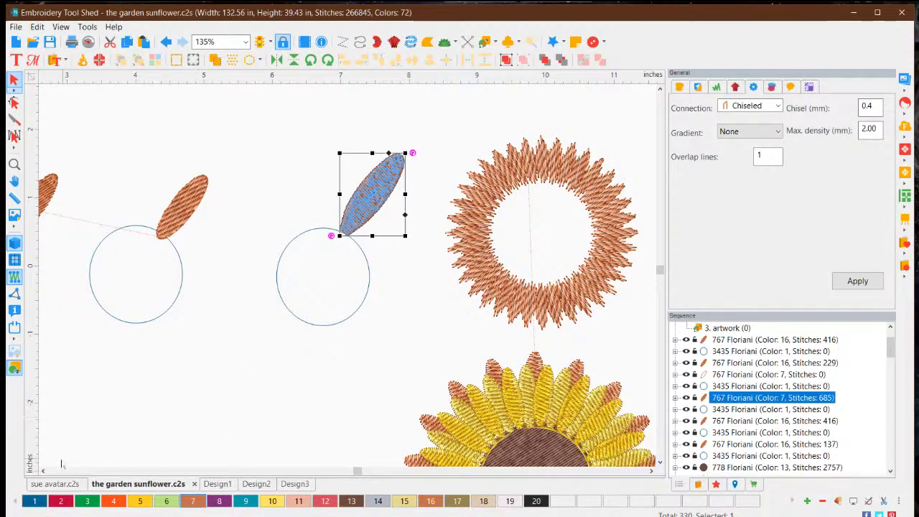
click(43, 471)
click(43, 471)
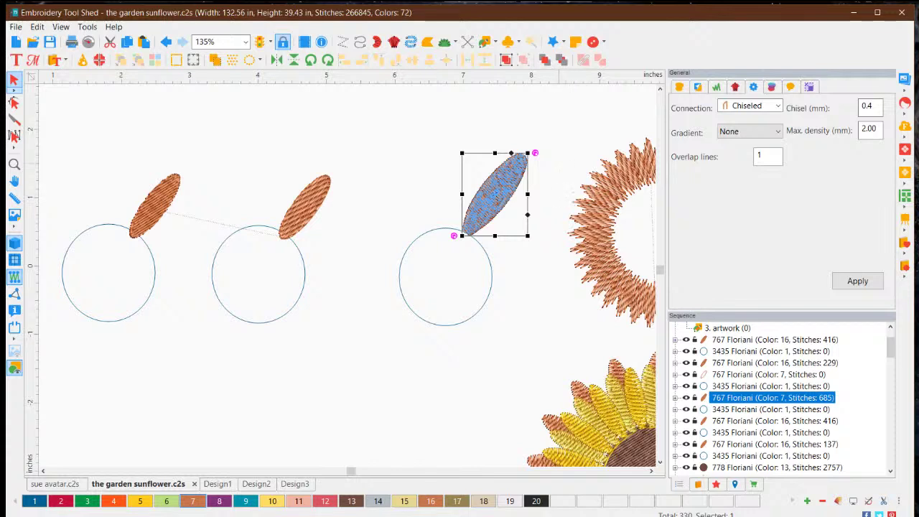
click(562, 149)
click(477, 190)
click(680, 87)
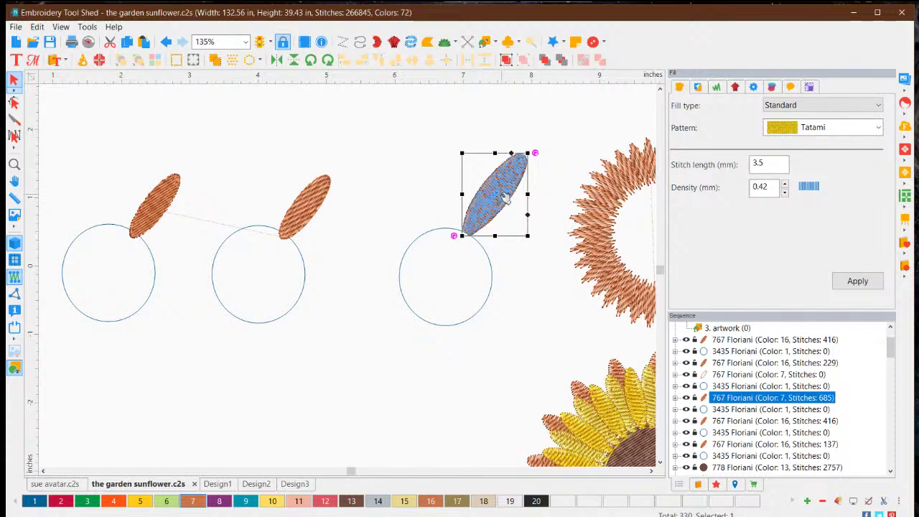
click(498, 241)
click(495, 204)
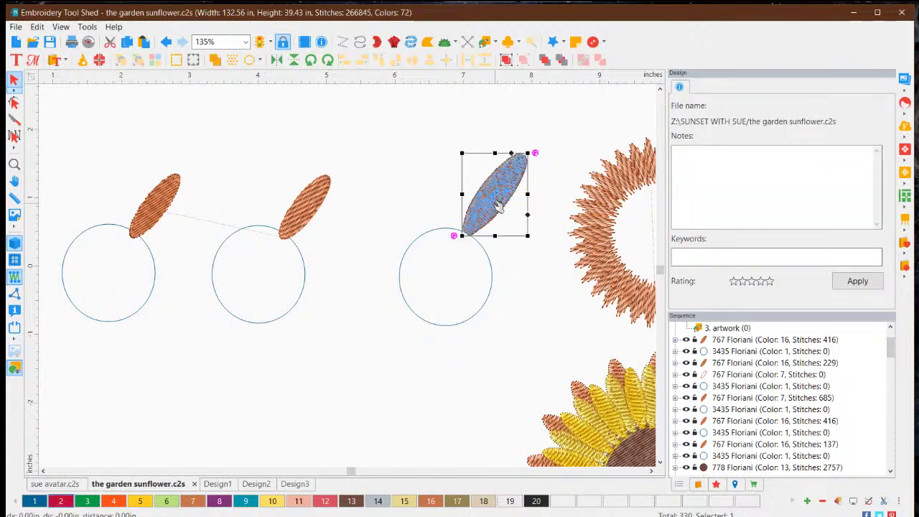
Remove the Perpendicular underlay from the selected petal and regenerate its stitches.
click(716, 87)
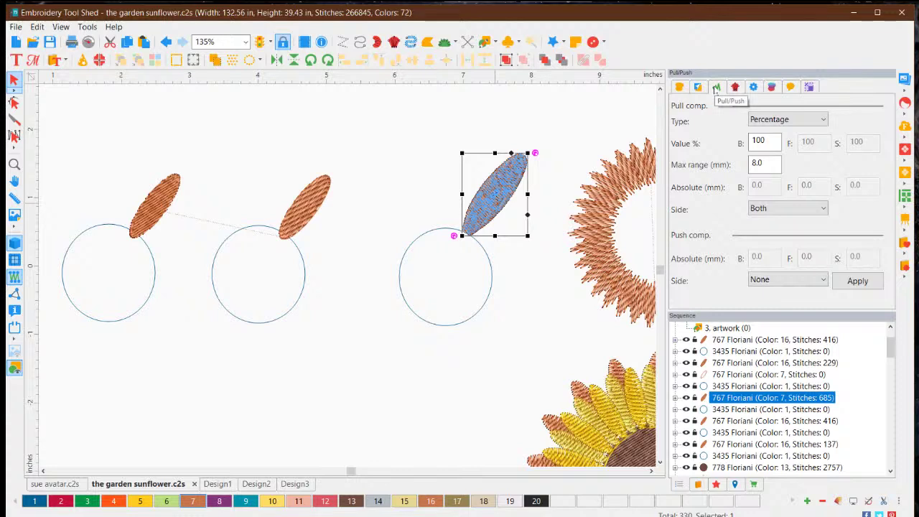
click(695, 87)
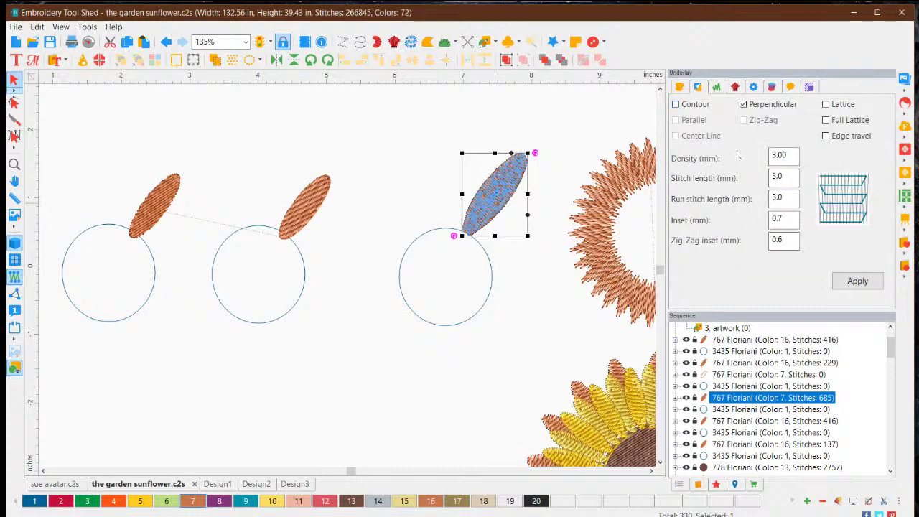
click(744, 105)
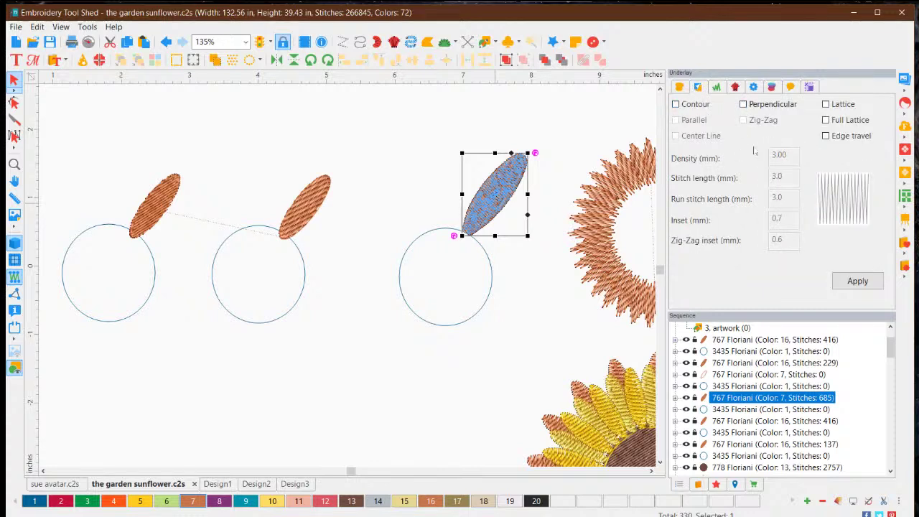
click(857, 281)
click(500, 224)
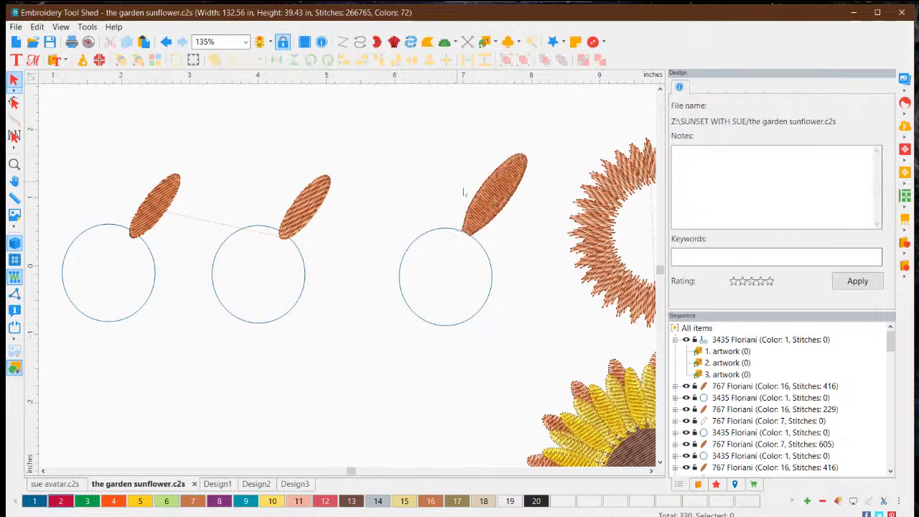
Start a Carousel of the petal with 9 repeats and a 4-inch circle size, keeping the aspect ratio.
click(502, 200)
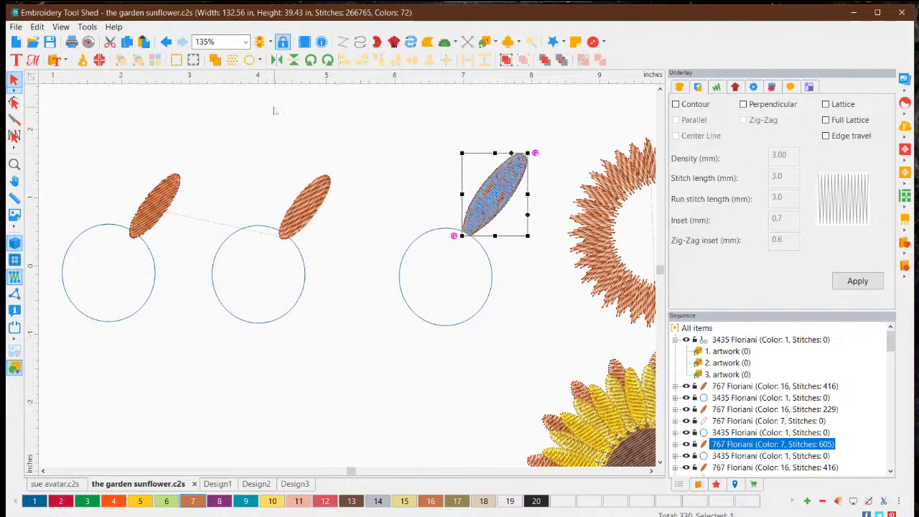
click(249, 60)
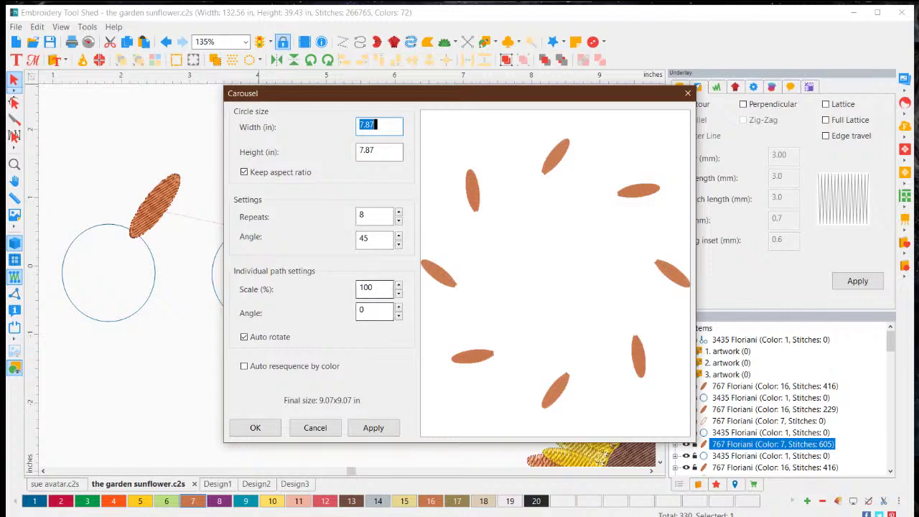
click(398, 212)
click(379, 125)
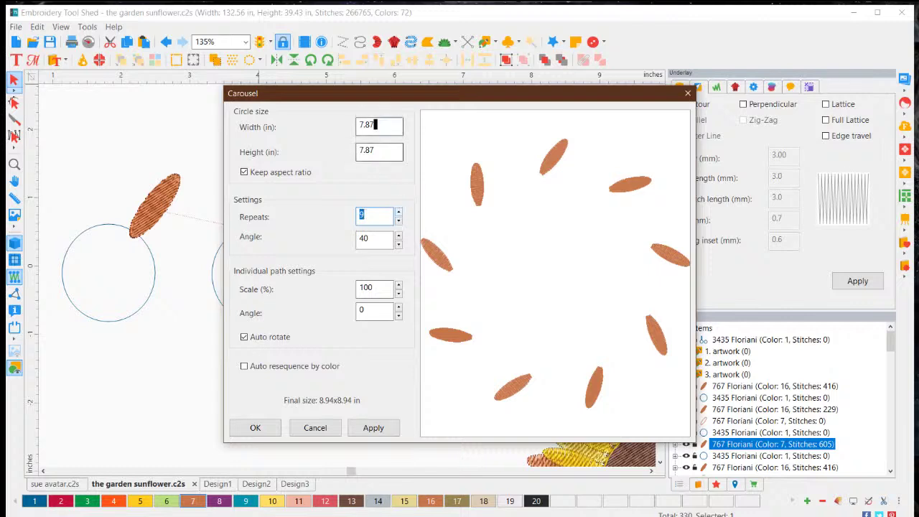
drag(379, 124, 349, 123)
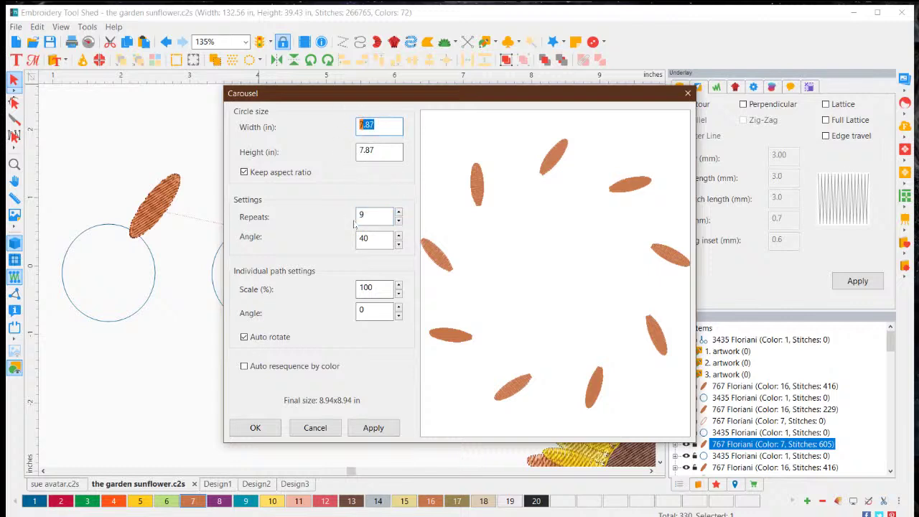
text(4)
click(374, 150)
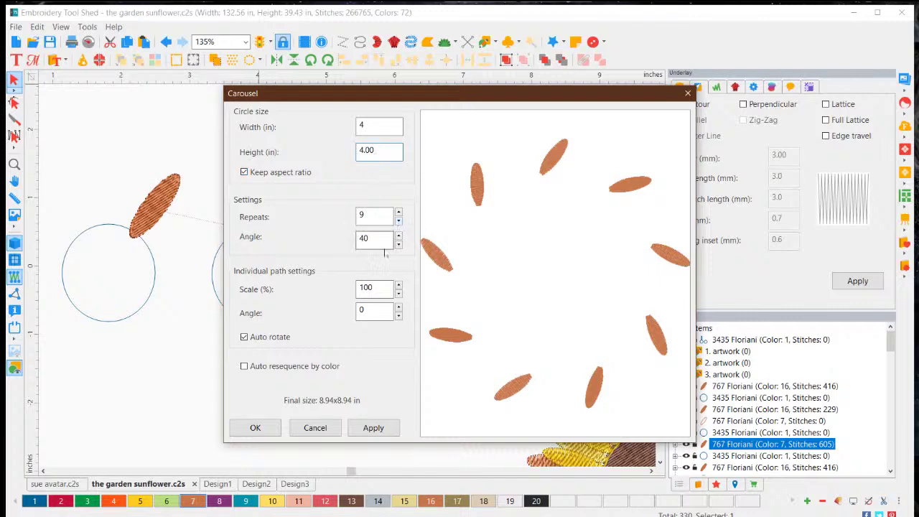
Set the carousel's individual path angle to 323 so the petals point straight outward from the centre.
click(398, 315)
click(399, 308)
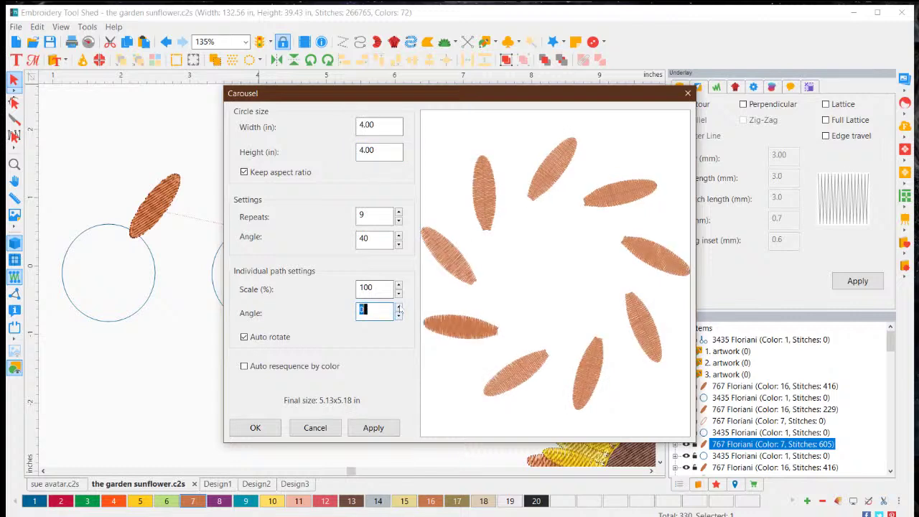
click(398, 316)
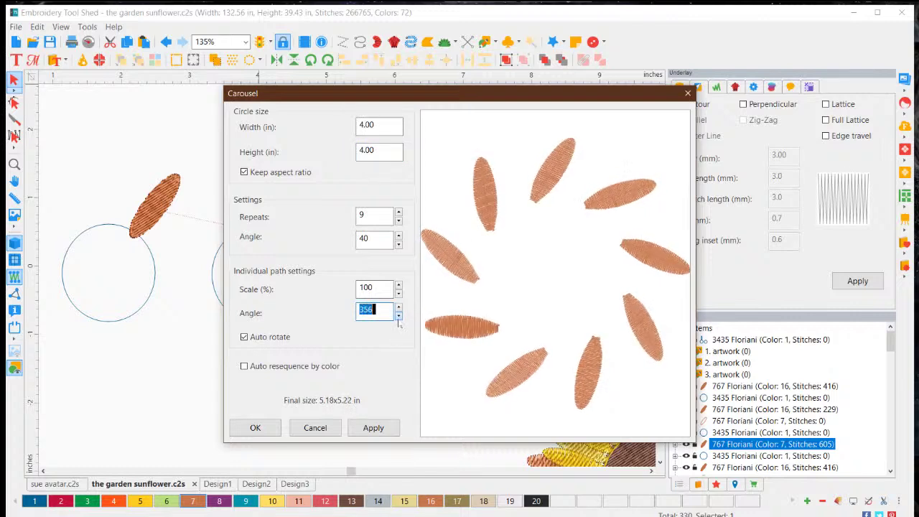
click(399, 317)
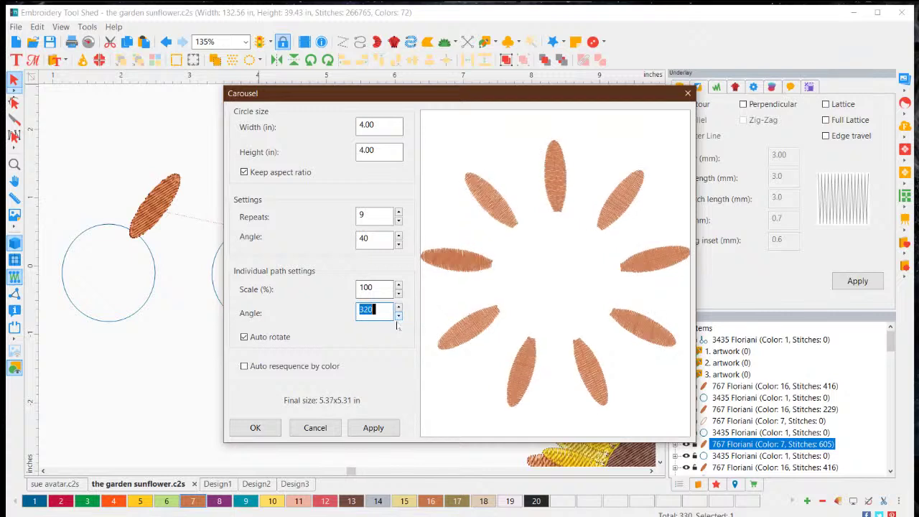
click(398, 307)
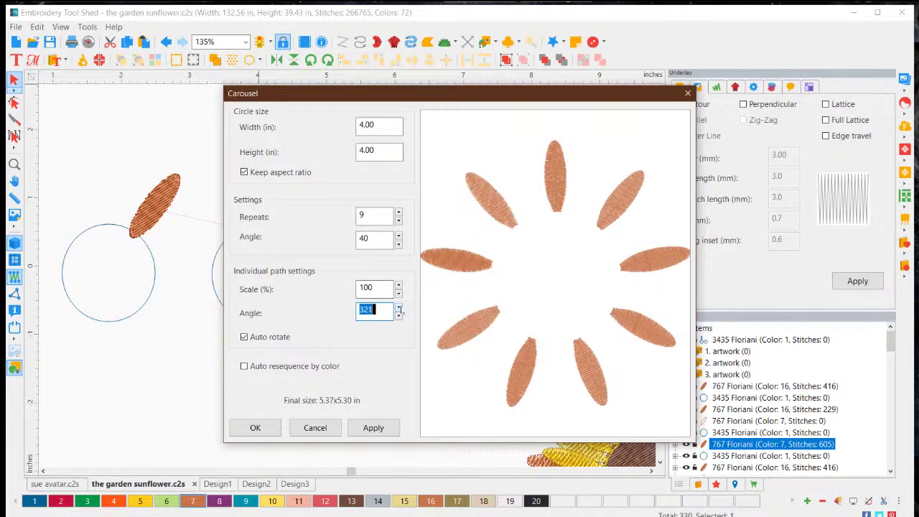
click(398, 306)
click(398, 307)
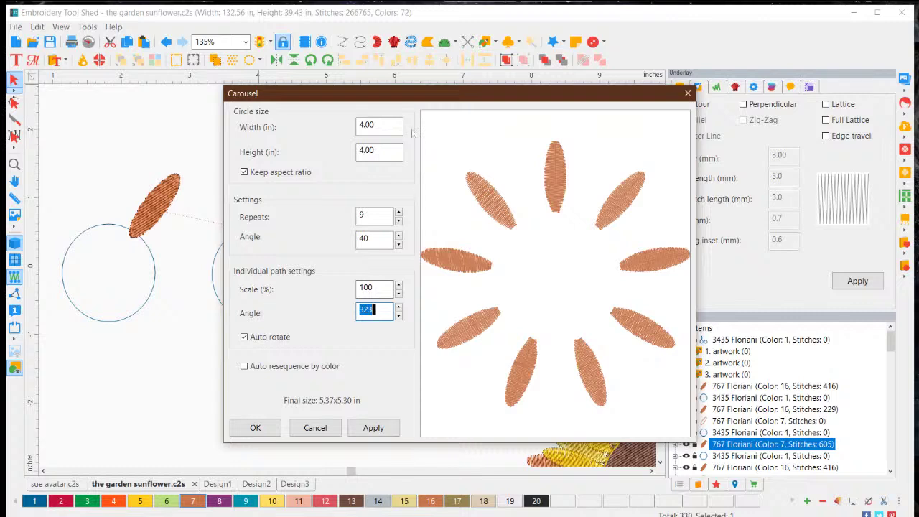
Increase the carousel's repeats to 22 and create the petal ring.
click(398, 214)
click(398, 214)
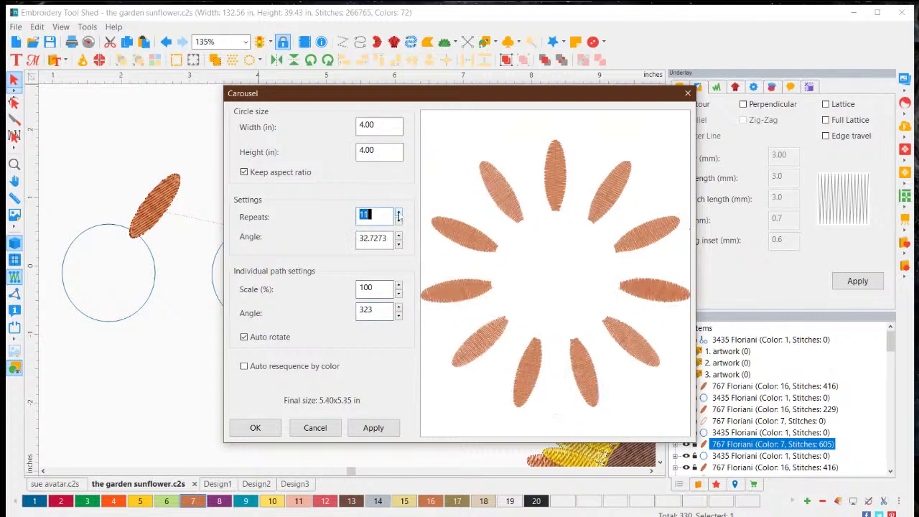
click(398, 212)
click(399, 212)
click(399, 212)
click(398, 213)
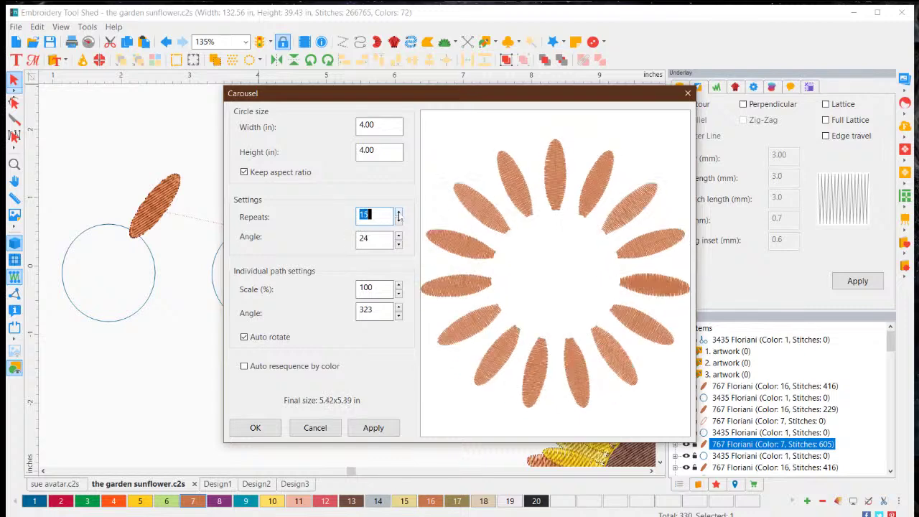
click(398, 212)
click(398, 213)
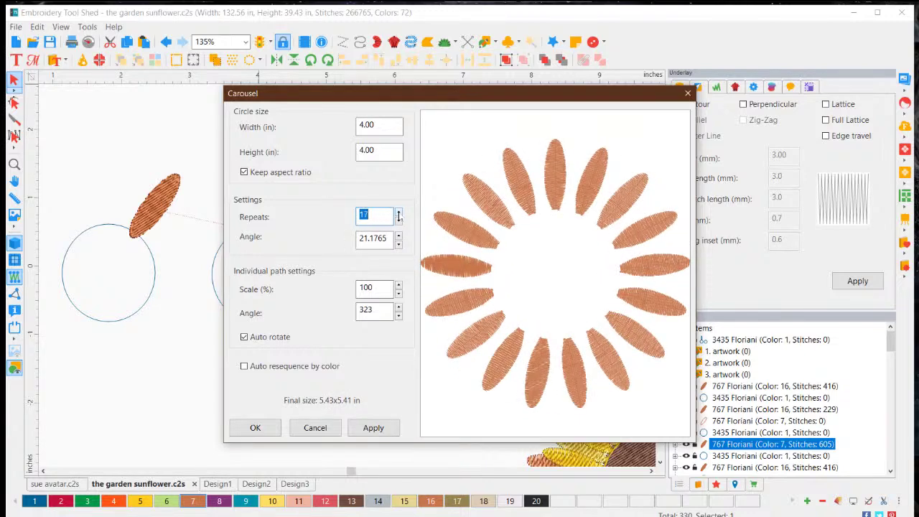
click(399, 214)
click(398, 214)
click(399, 214)
click(399, 213)
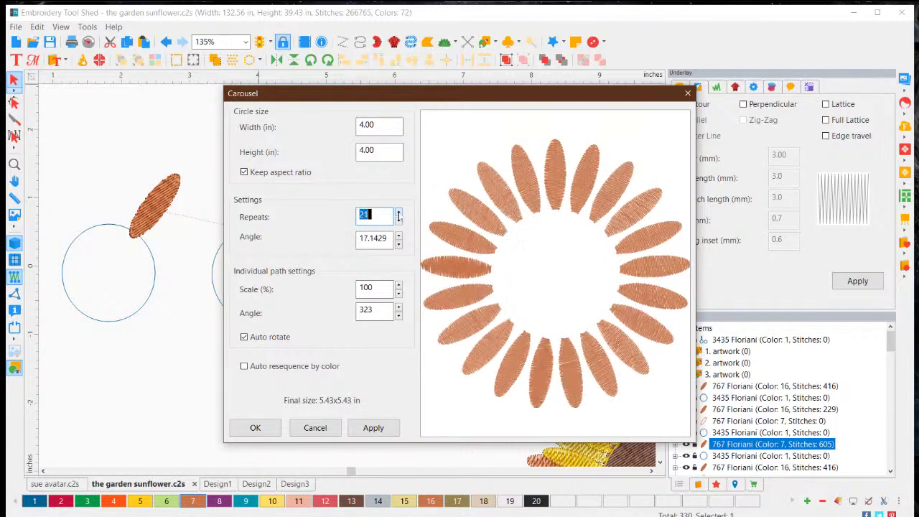
click(398, 213)
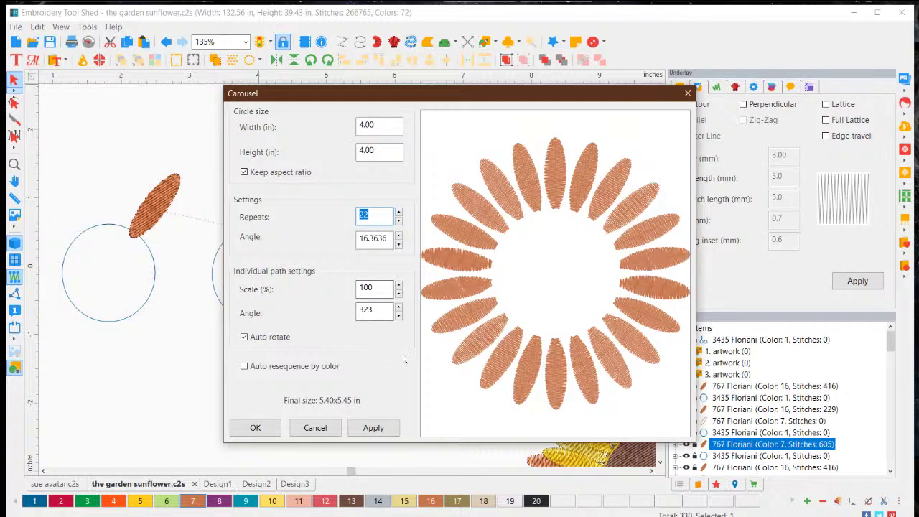
click(373, 427)
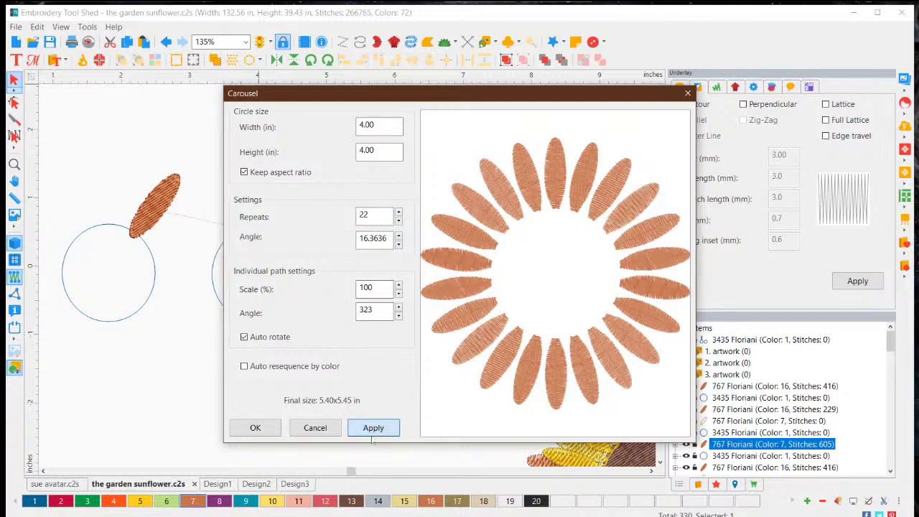
click(254, 428)
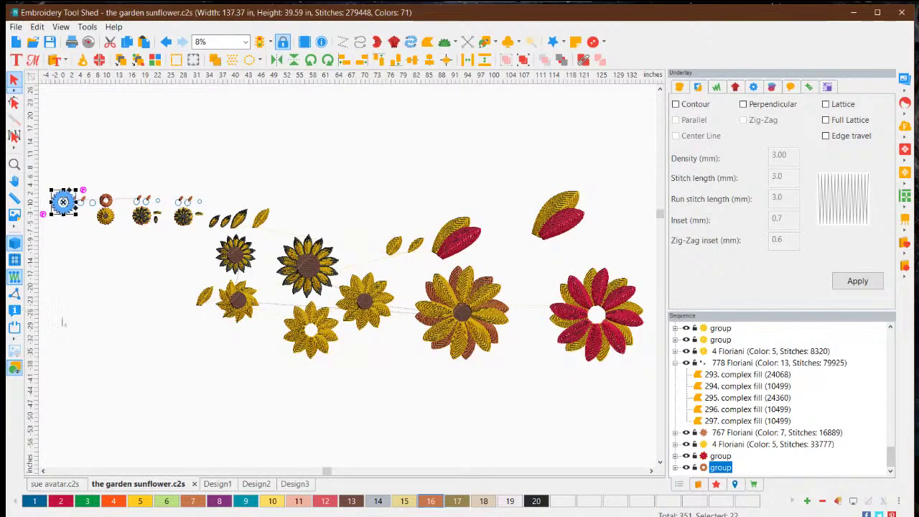
Move the new petal ring into the empty area below and to the left of the other flowers, and deselect it for closer inspection.
click(43, 472)
drag(43, 471, 43, 472)
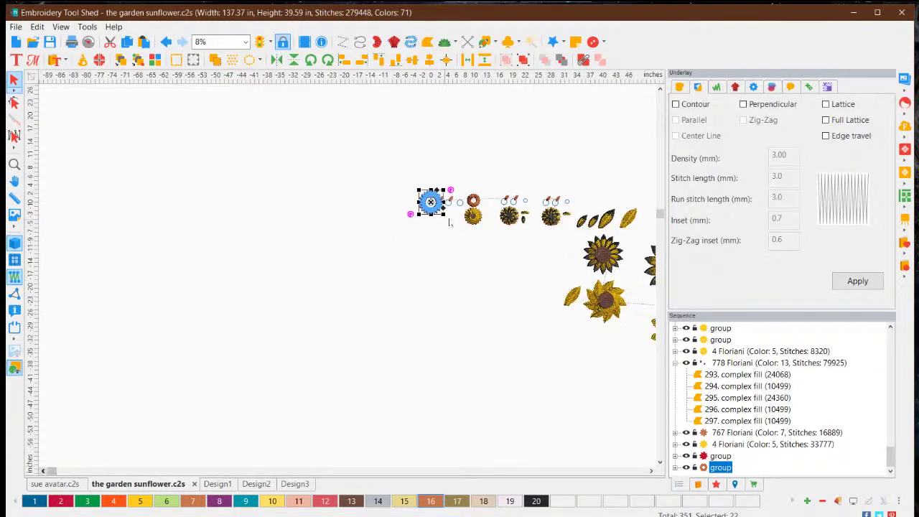
drag(431, 202, 396, 326)
scroll(383, 322, up, 2)
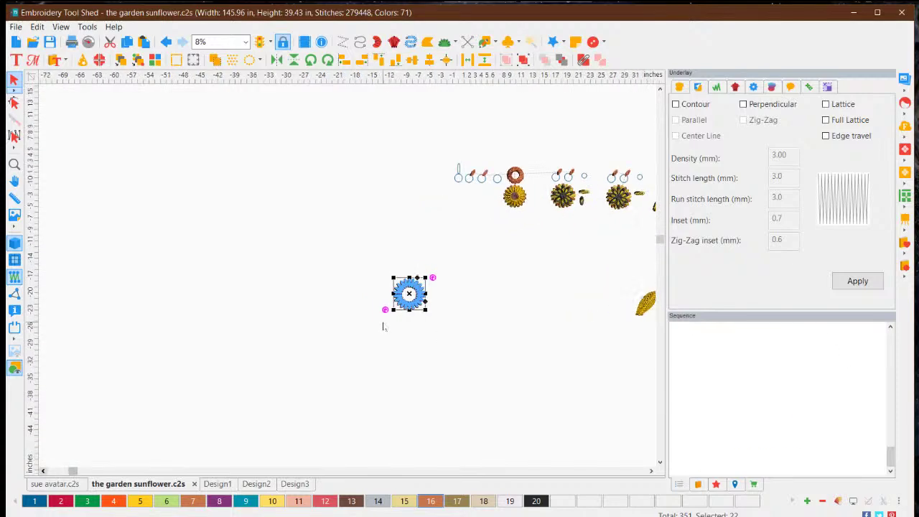
scroll(564, 344, up, 4)
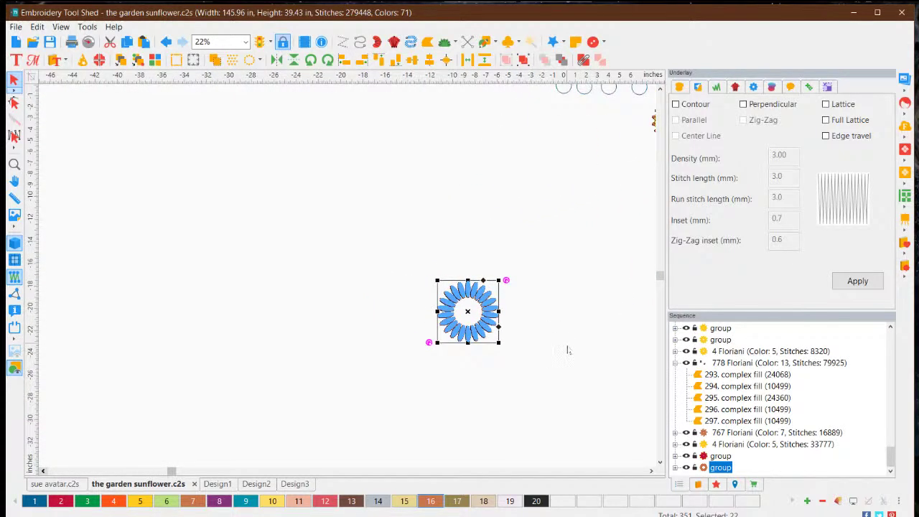
click(589, 365)
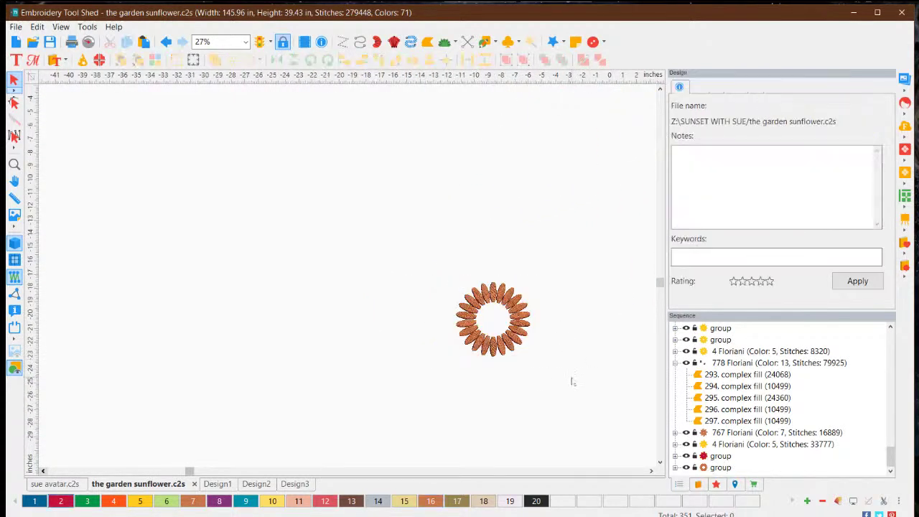
scroll(570, 379, up, 2)
scroll(564, 347, up, 1)
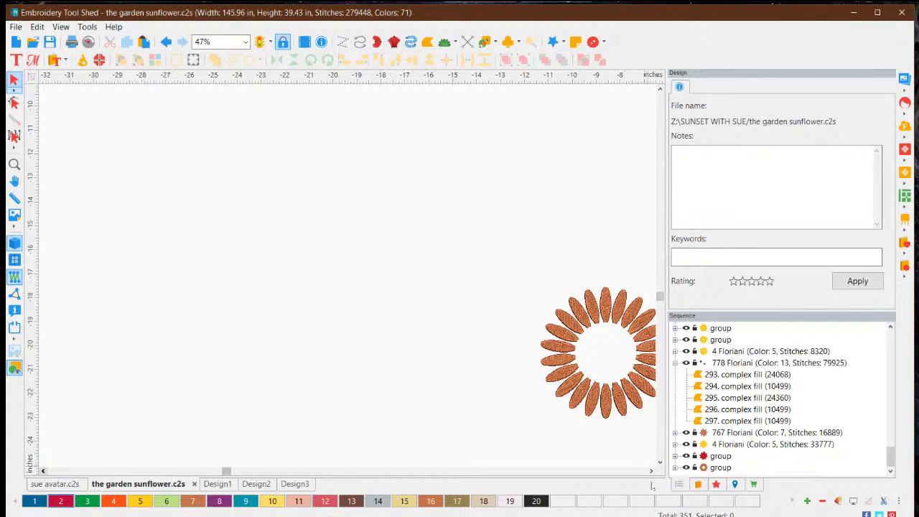
click(651, 471)
click(650, 471)
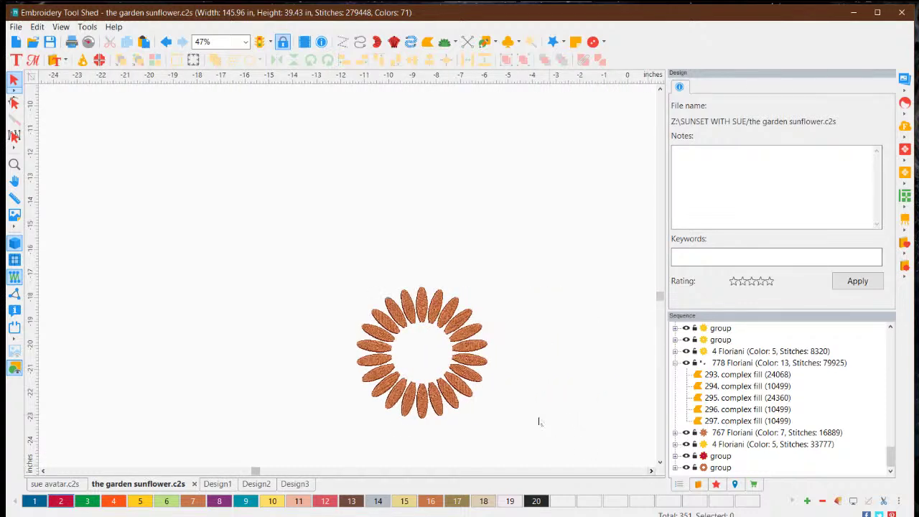
scroll(397, 393, up, 1)
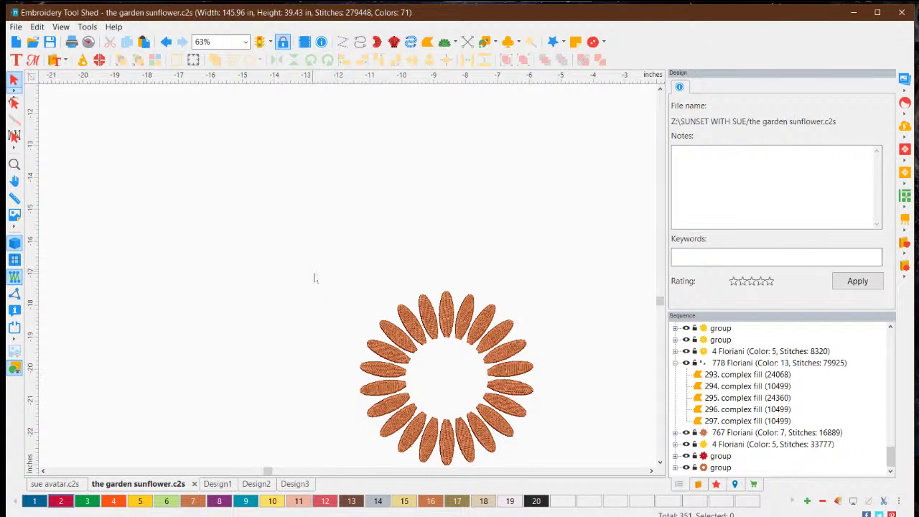
Copy the brown petal ring, paste it in place, and recolour the copy Vegas Gold (colour 10).
click(660, 463)
click(660, 463)
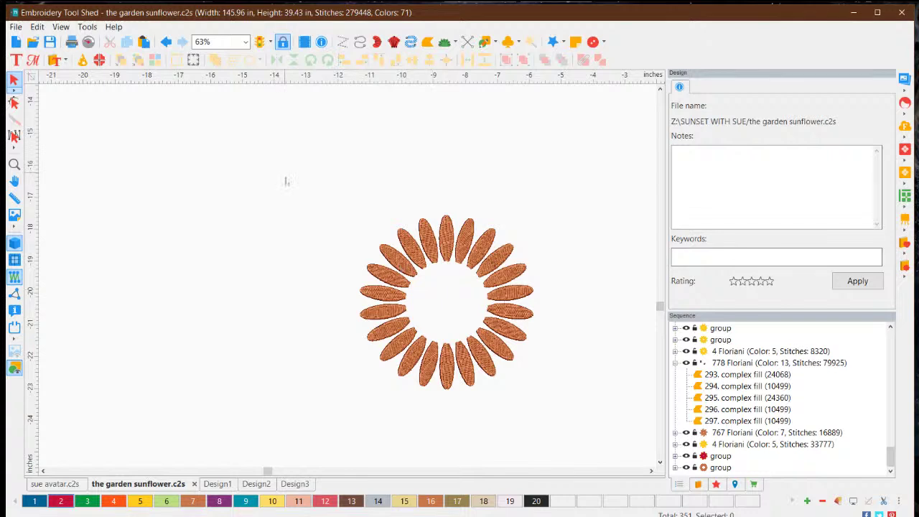
drag(284, 172, 603, 431)
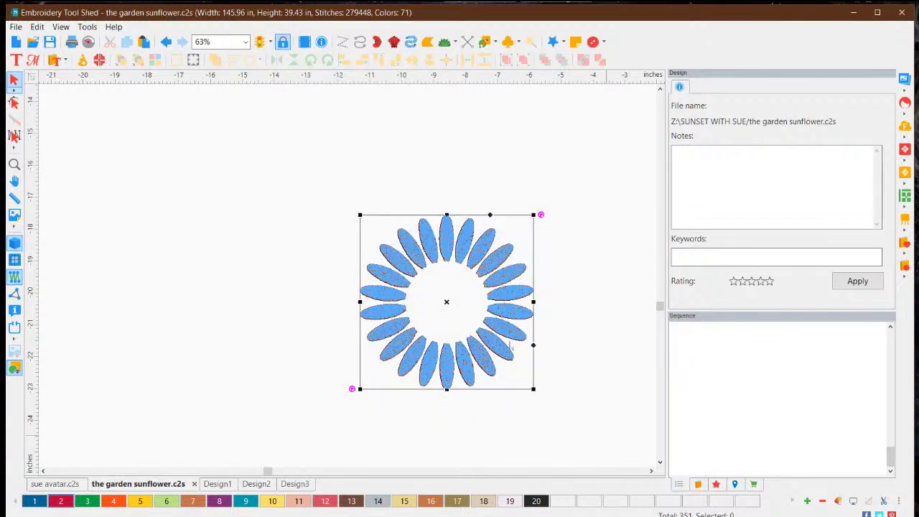
right_click(512, 334)
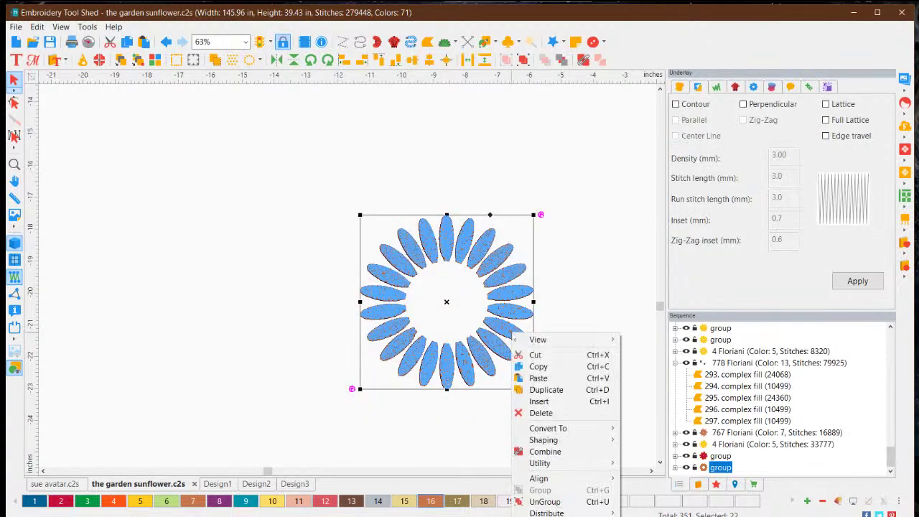
click(537, 366)
right_click(516, 310)
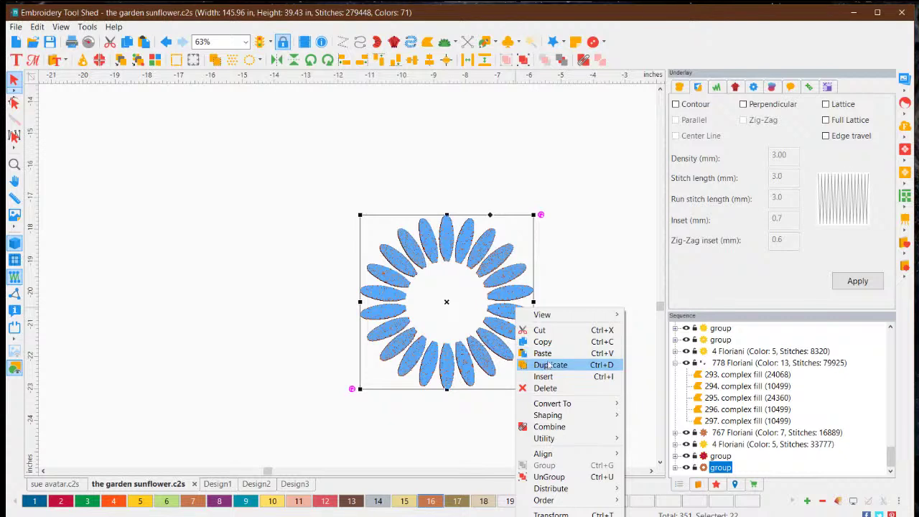
click(543, 353)
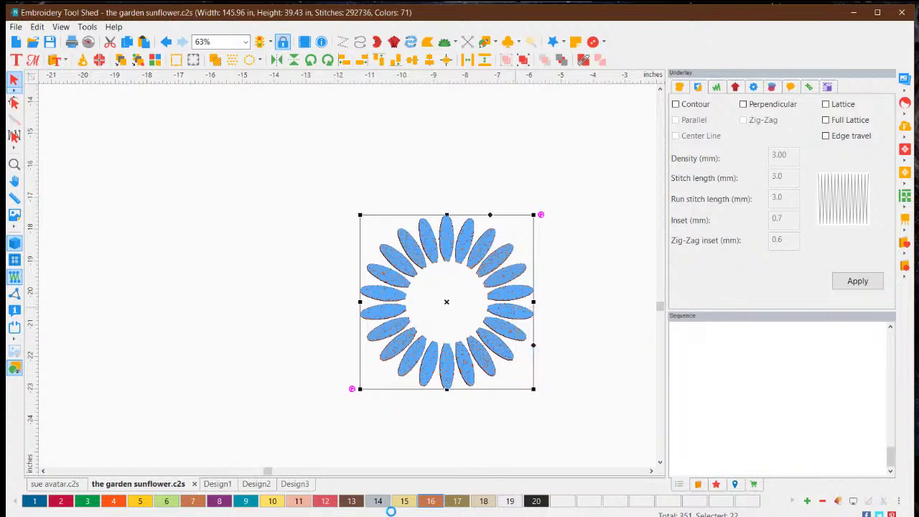
click(273, 502)
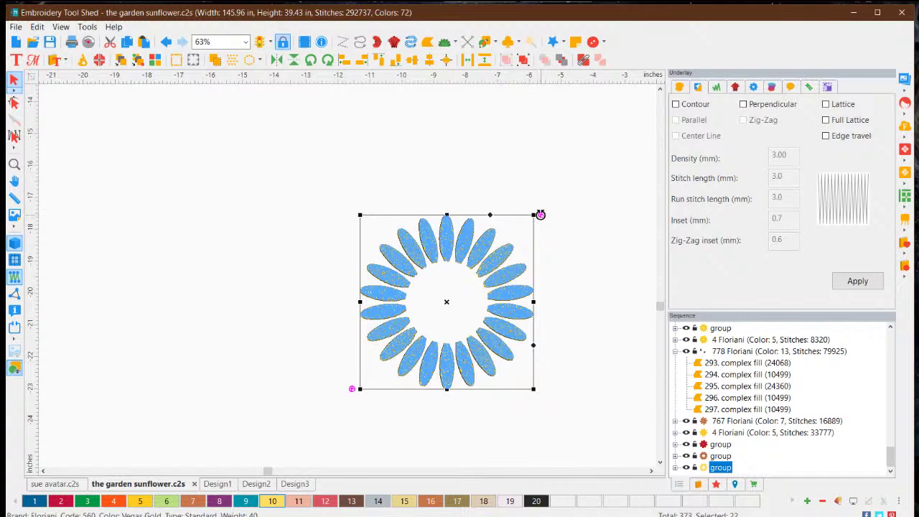
Rotate the Vegas Gold ring about 7 degrees counterclockwise so its petals fall between the brown ones, and deselect it.
drag(540, 214, 532, 203)
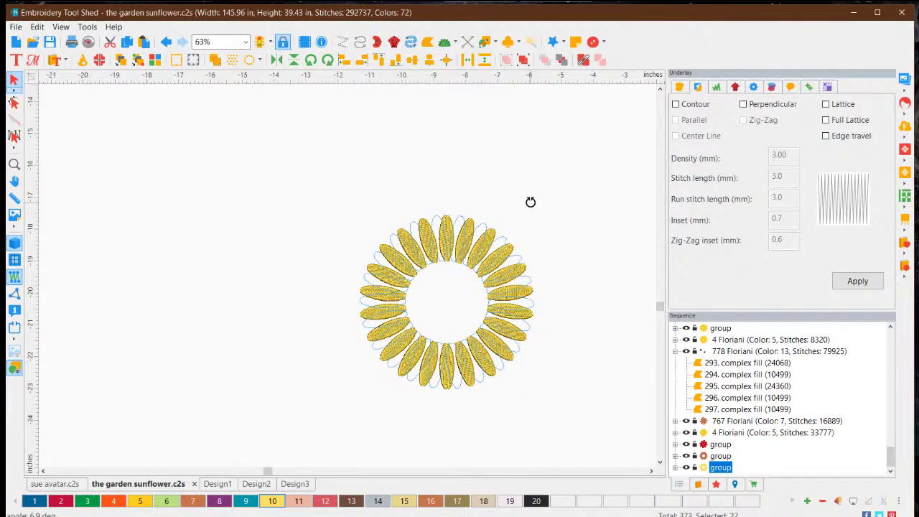
click(595, 381)
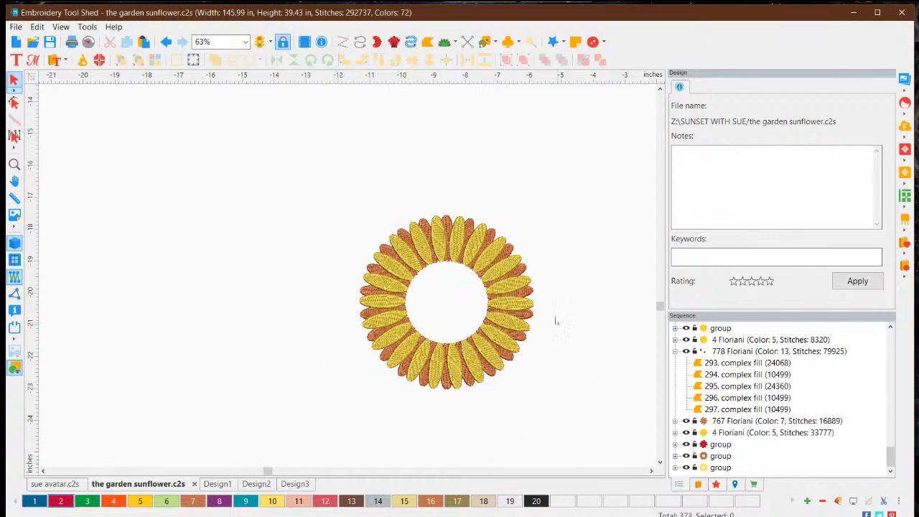
click(494, 247)
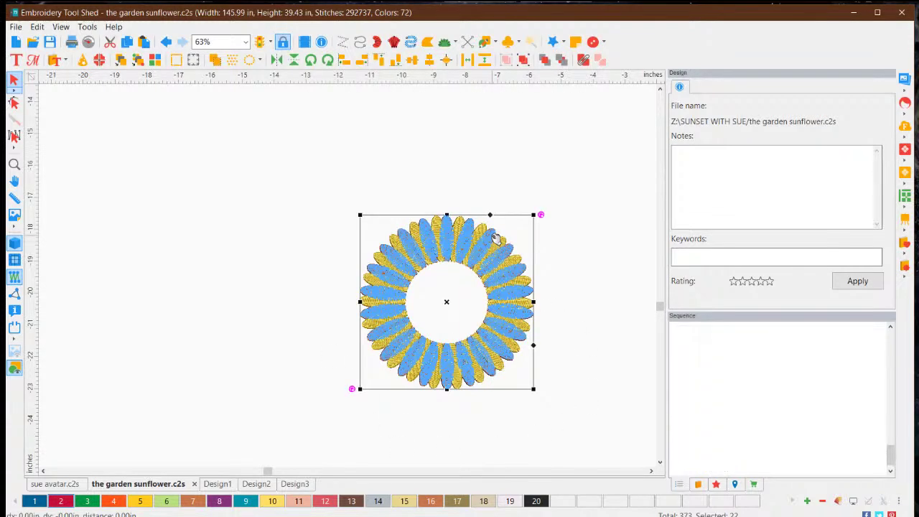
click(564, 303)
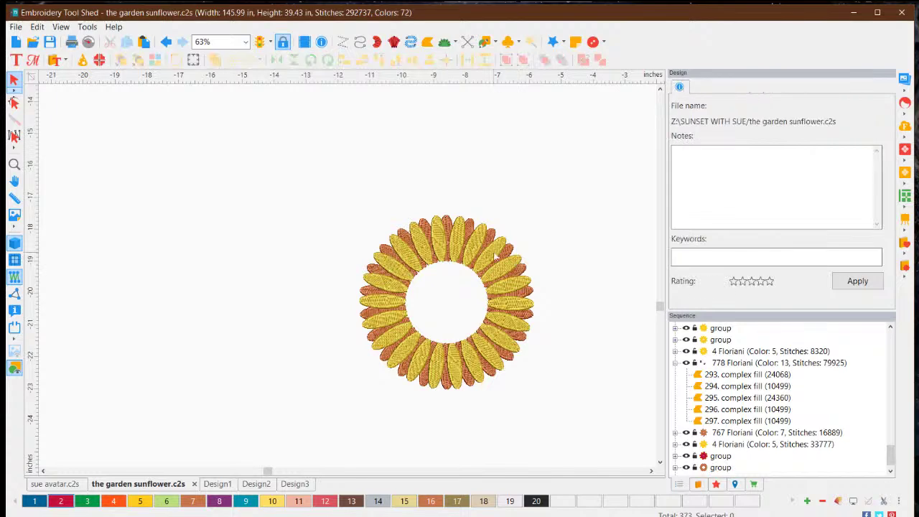
click(495, 255)
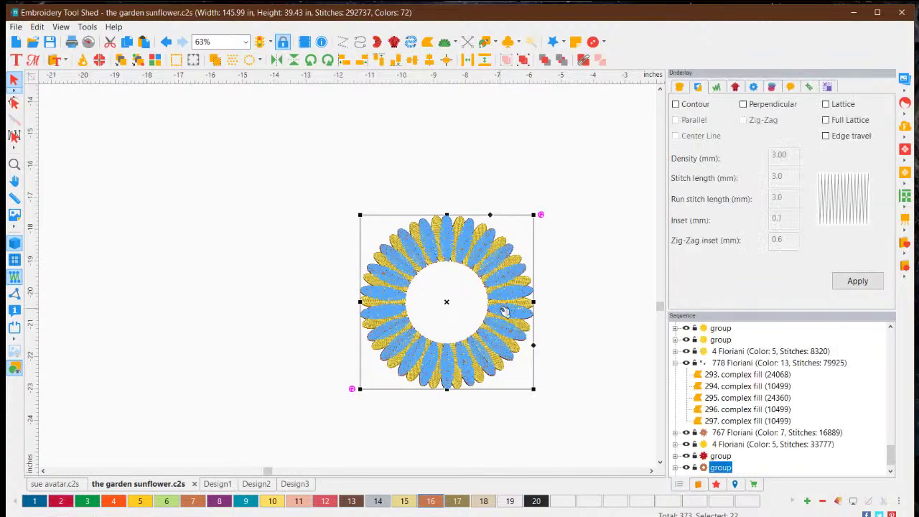
click(545, 249)
Paste a third petal ring in place, coloured Indian Orange (colour 5), and rotate it about 11 degrees counterclockwise.
click(479, 244)
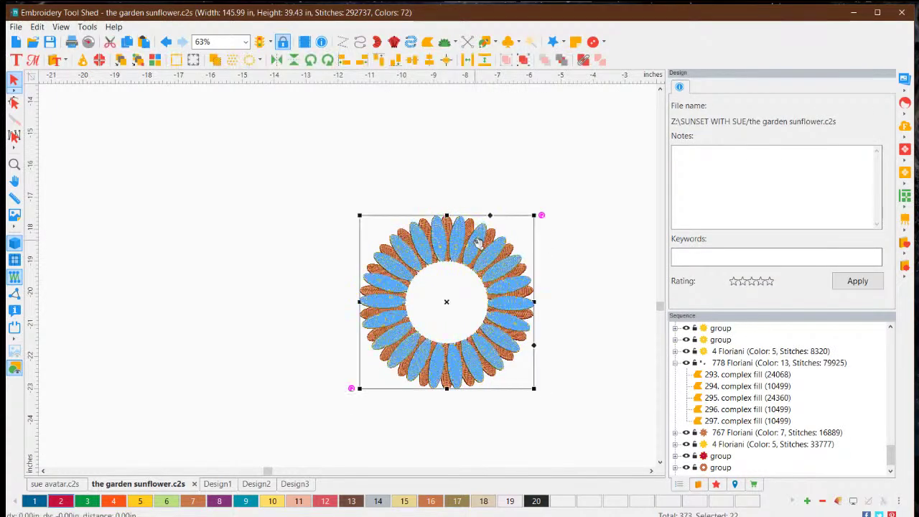
right_click(475, 242)
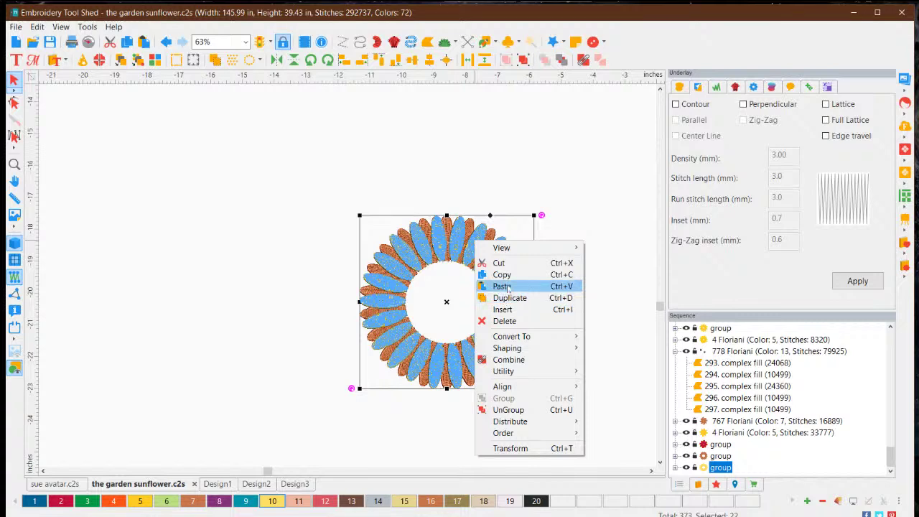
click(502, 286)
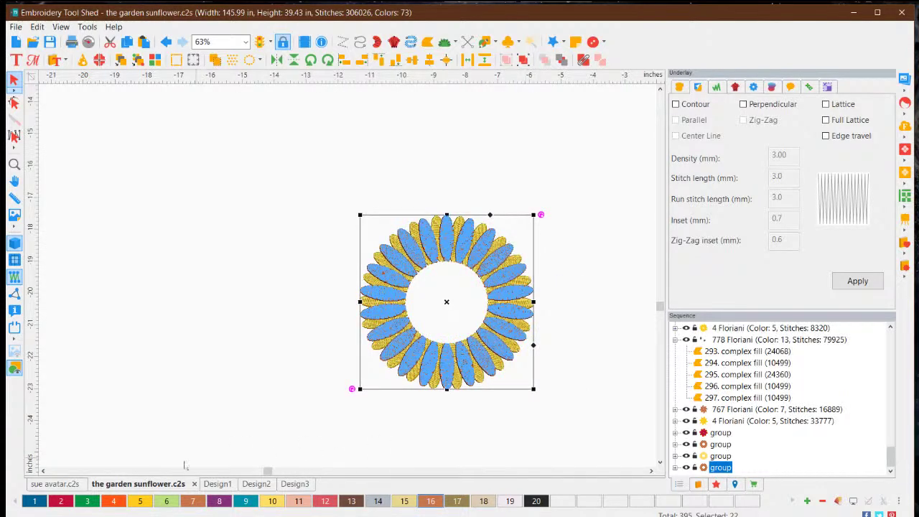
click(144, 501)
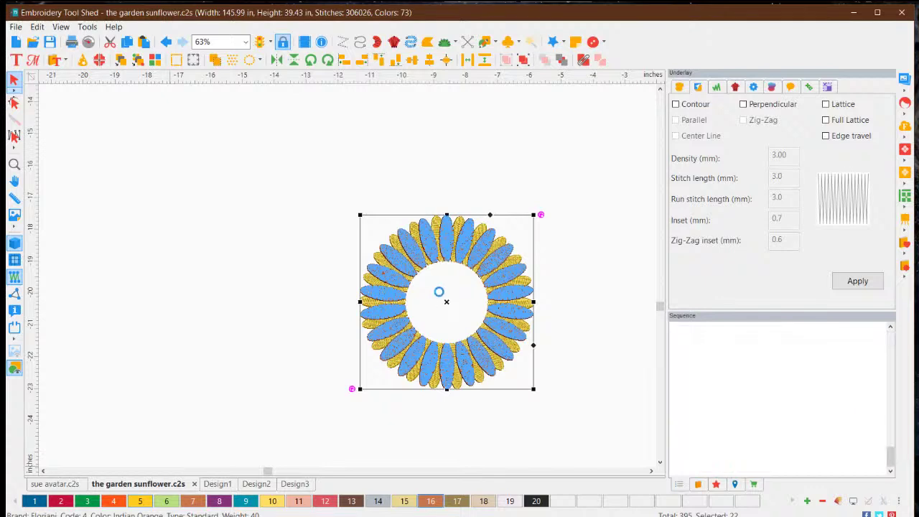
drag(541, 215, 525, 197)
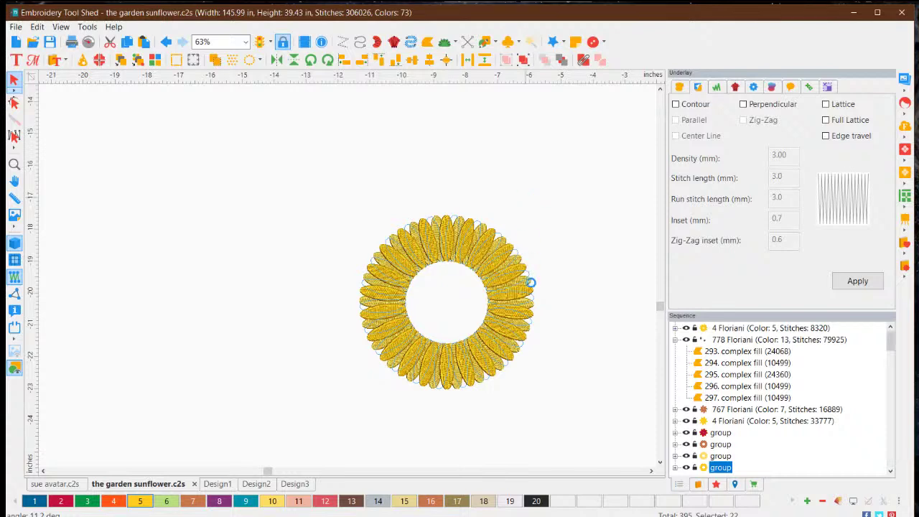
click(575, 403)
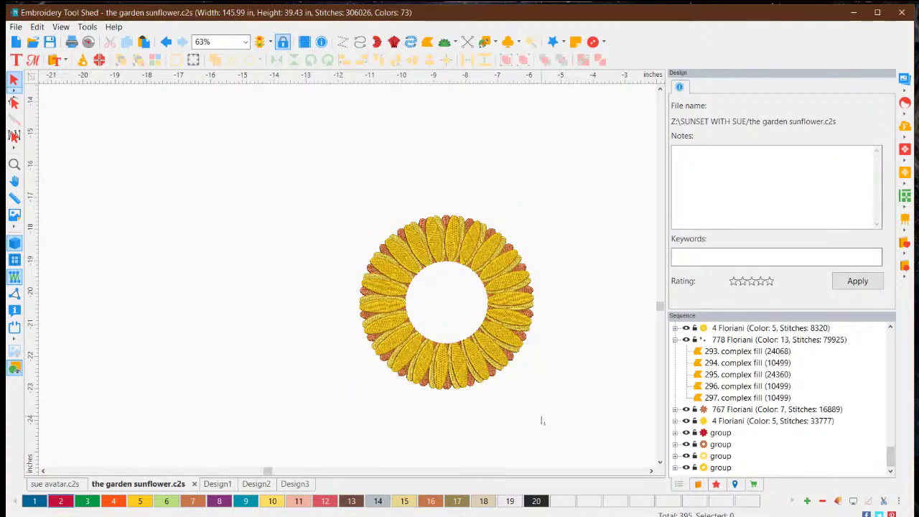
Rotate the Vegas Gold ring about 2.8 degrees clockwise to even out the gaps between the layers.
click(518, 265)
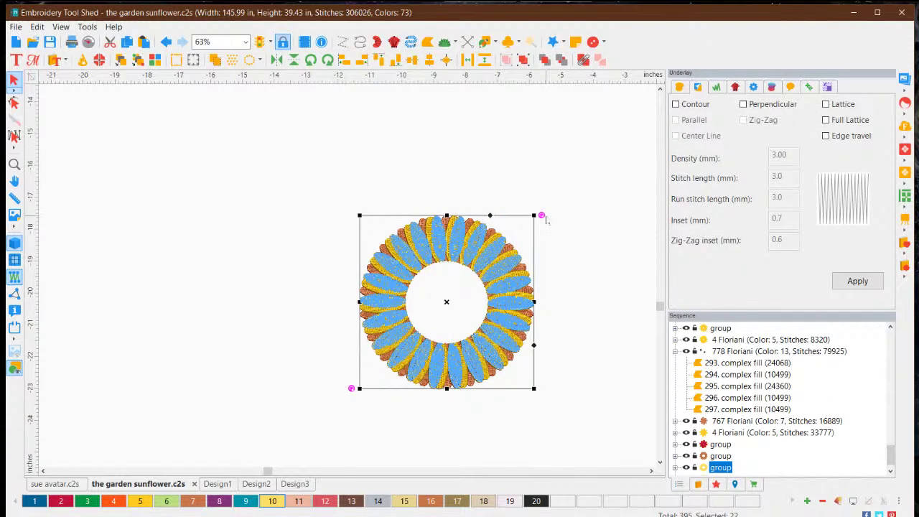
drag(541, 214, 546, 219)
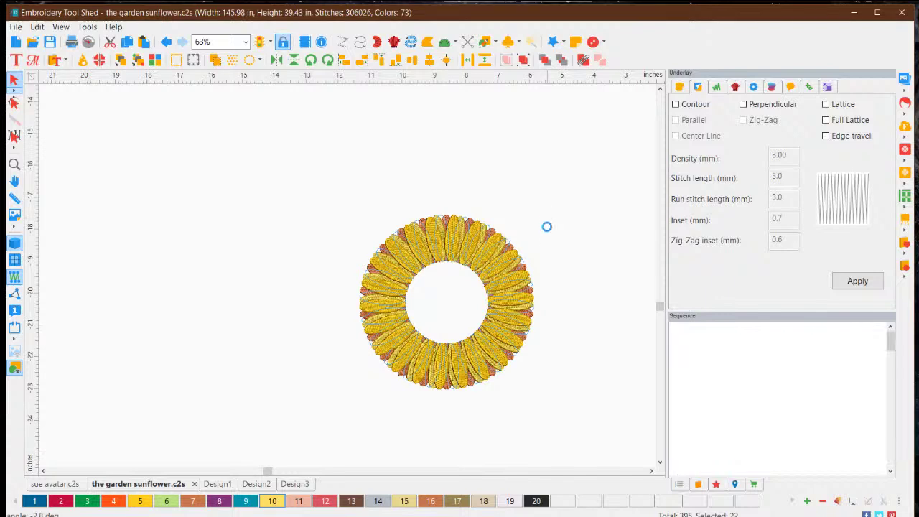
click(564, 316)
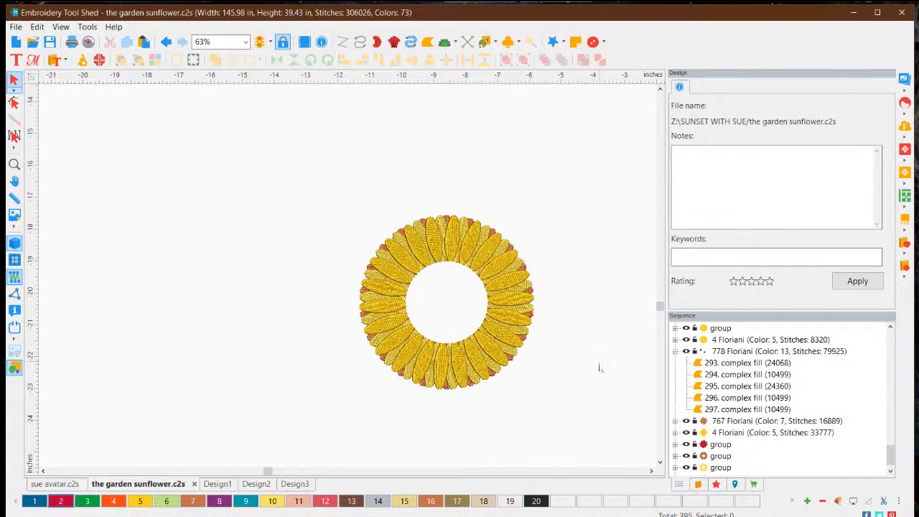
Ungroup the bottom brown petal ring so that its petals can be edited individually.
scroll(407, 331, up, 5)
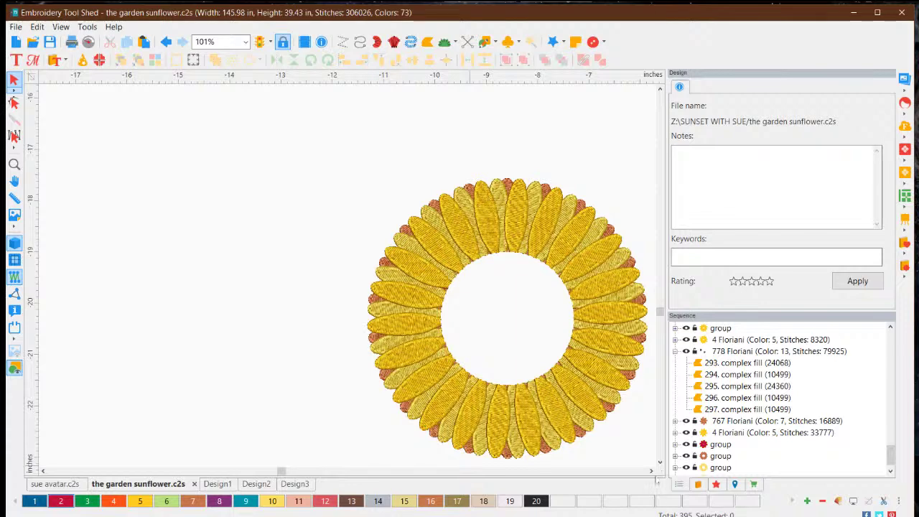
click(650, 471)
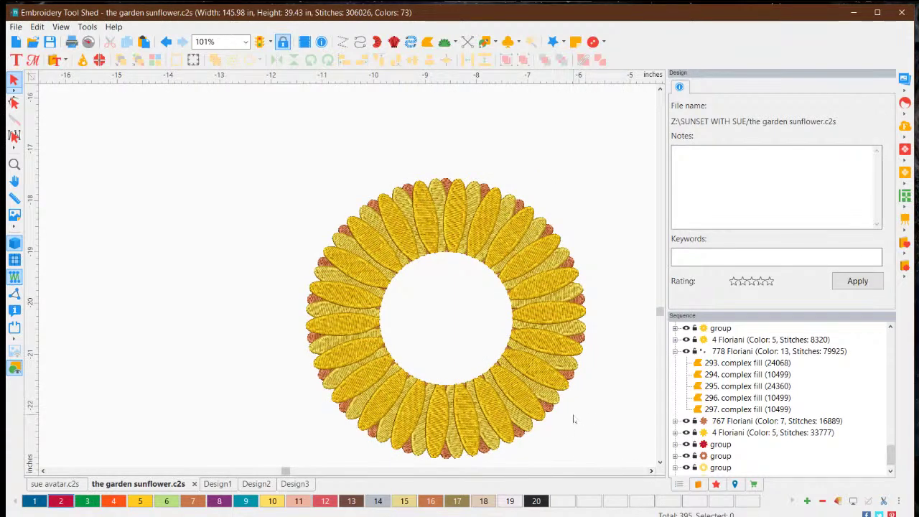
click(549, 417)
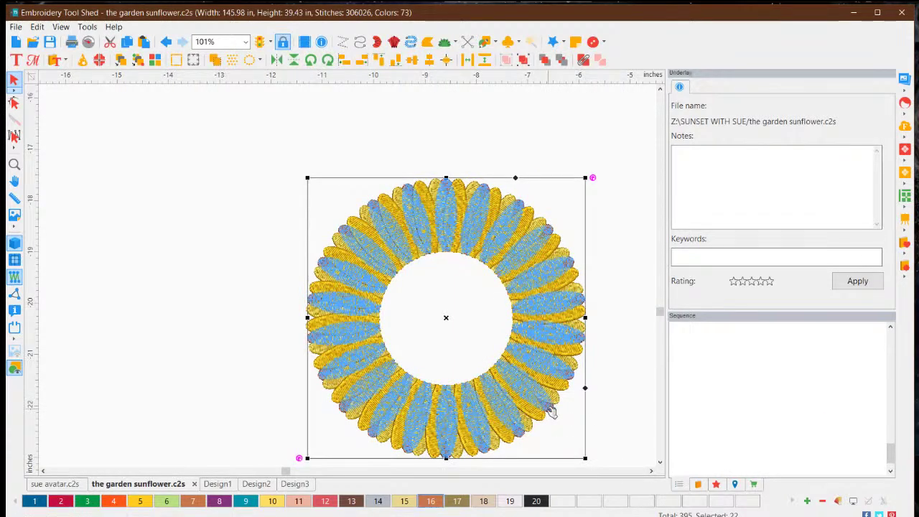
click(566, 428)
click(550, 400)
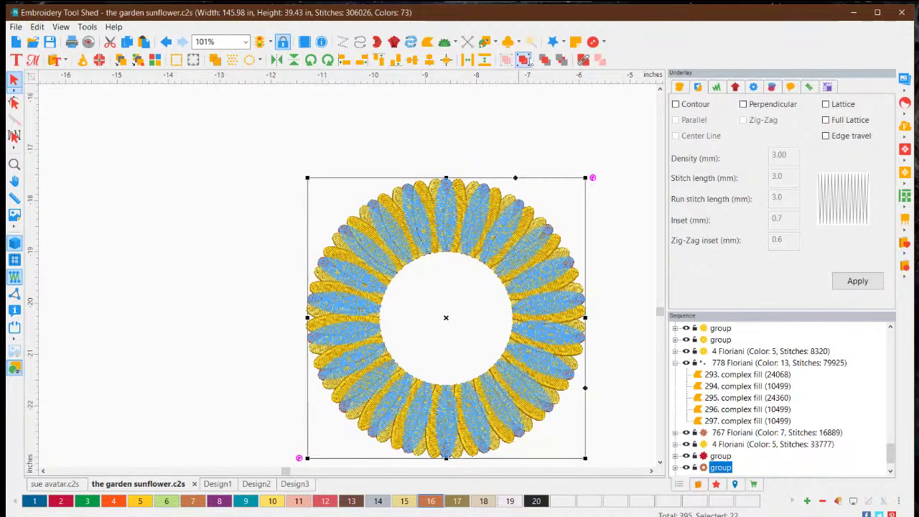
click(523, 60)
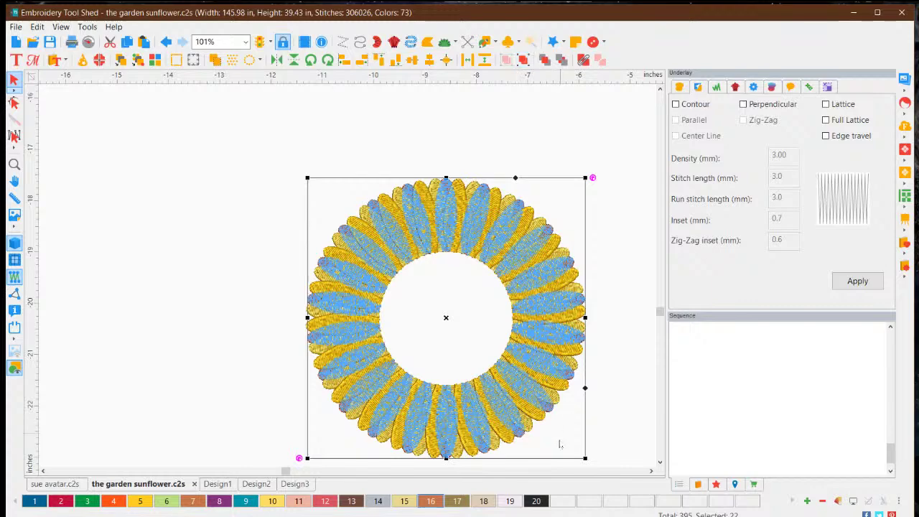
click(606, 416)
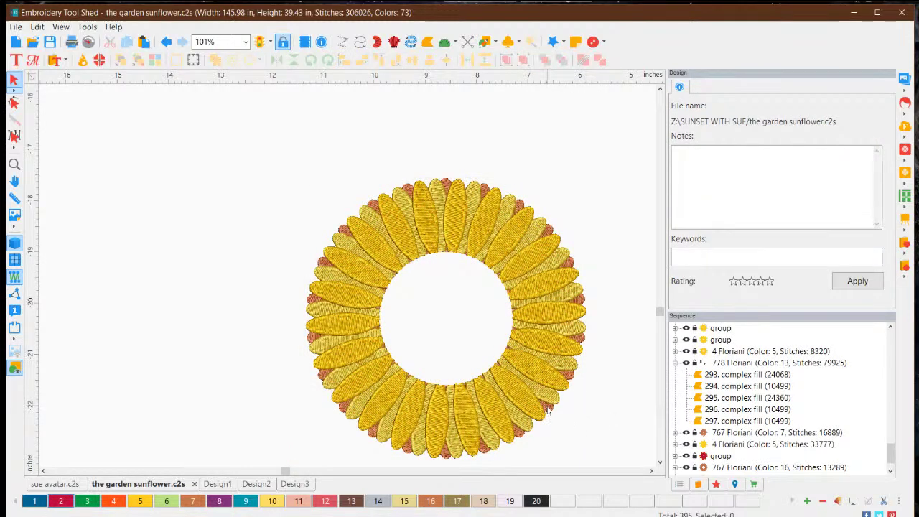
Enlarge the lower-right brown petal to about 109% and scale up the right-hand brown petal so its tip extends past the ring.
click(547, 407)
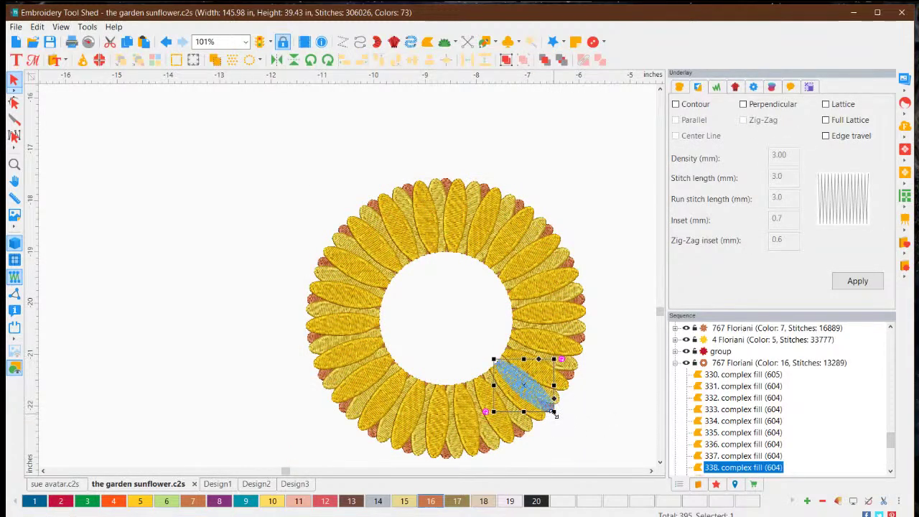
drag(553, 413, 553, 420)
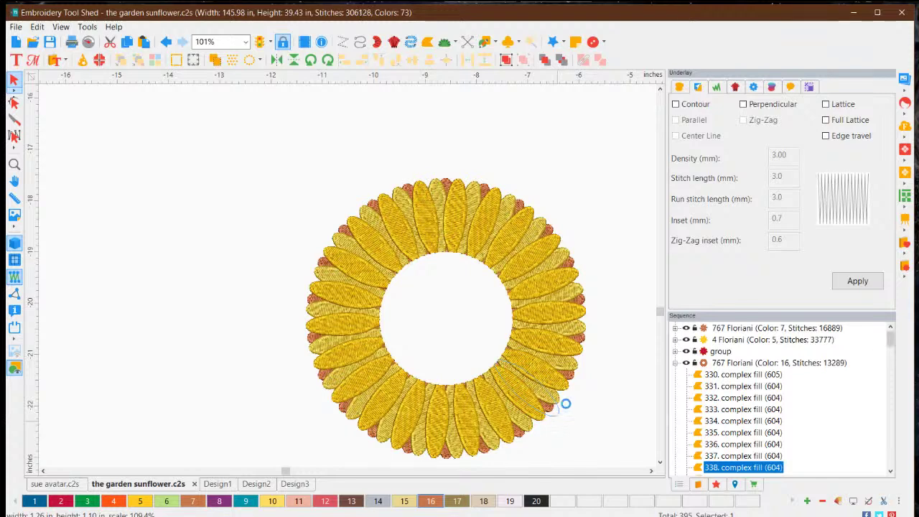
click(613, 343)
click(583, 302)
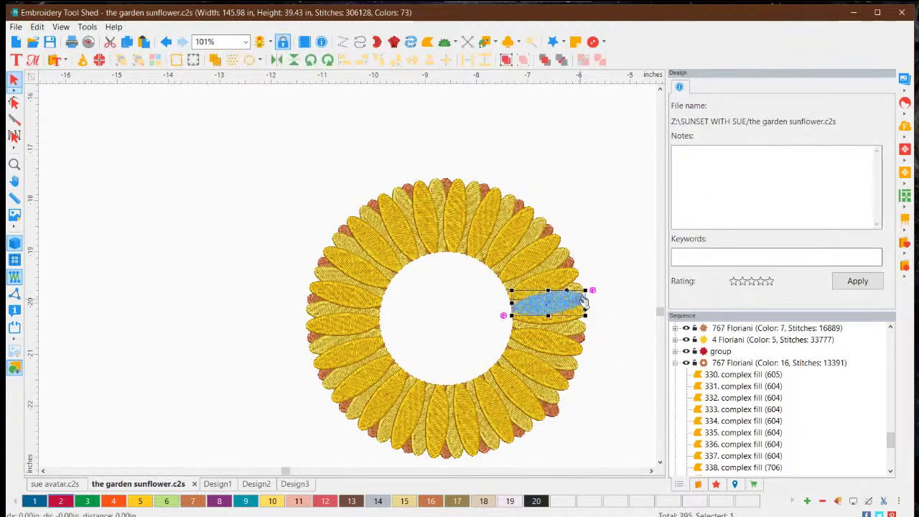
drag(586, 291, 595, 281)
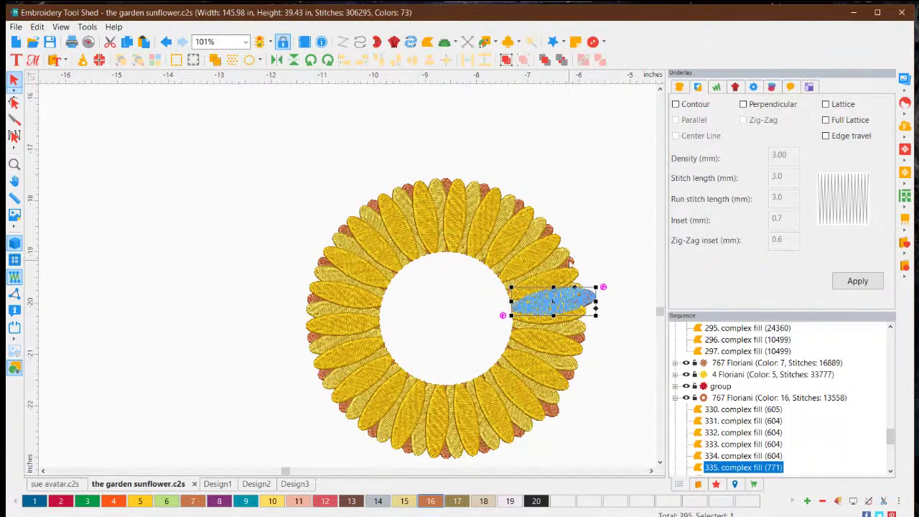
click(610, 379)
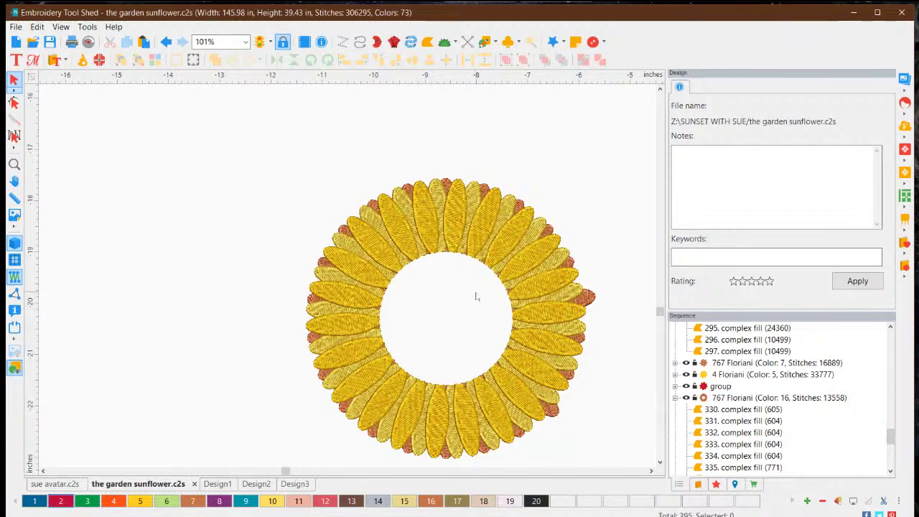
scroll(474, 293, down, 3)
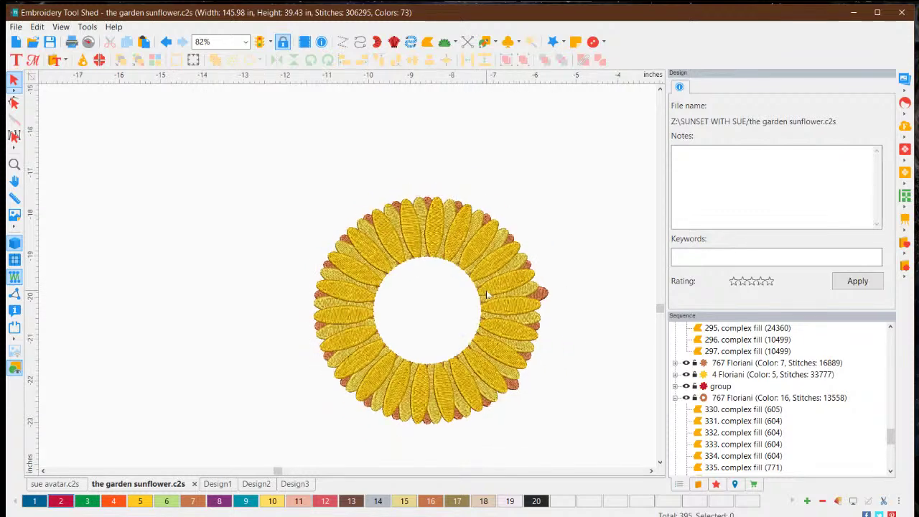
scroll(462, 289, down, 2)
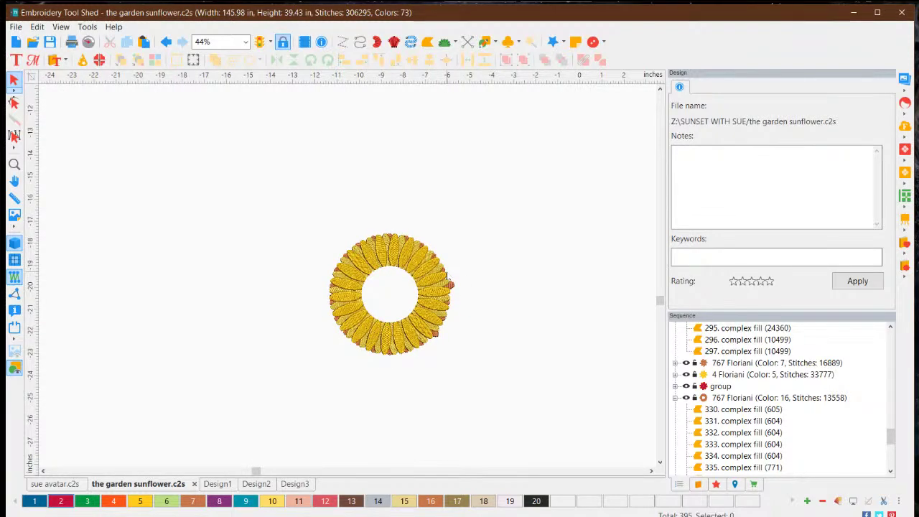
scroll(355, 284, up, 3)
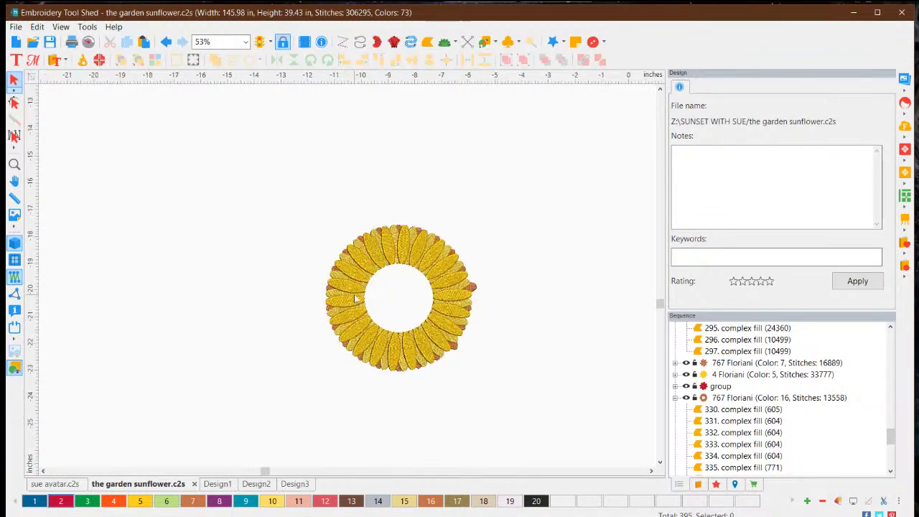
scroll(354, 282, up, 4)
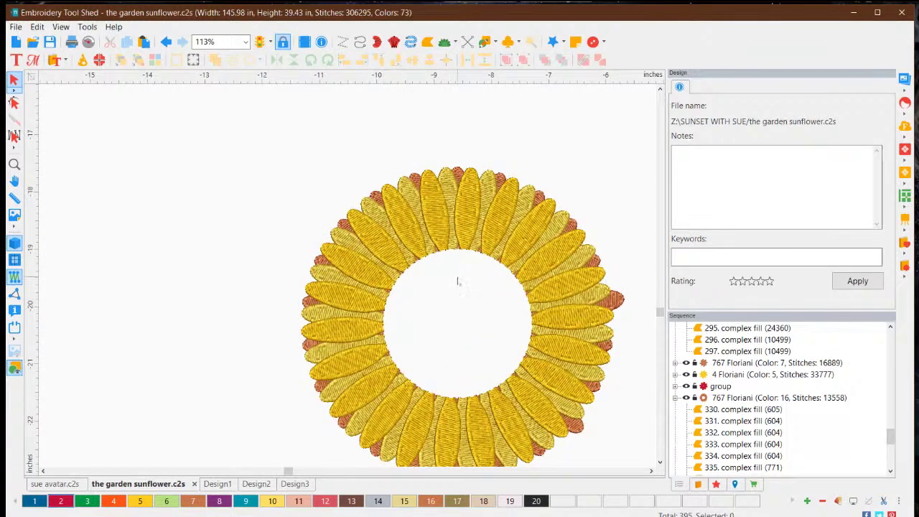
Undo the individual brown petal enlargements and the ungrouping of the bottom brown ring.
scroll(463, 281, down, 3)
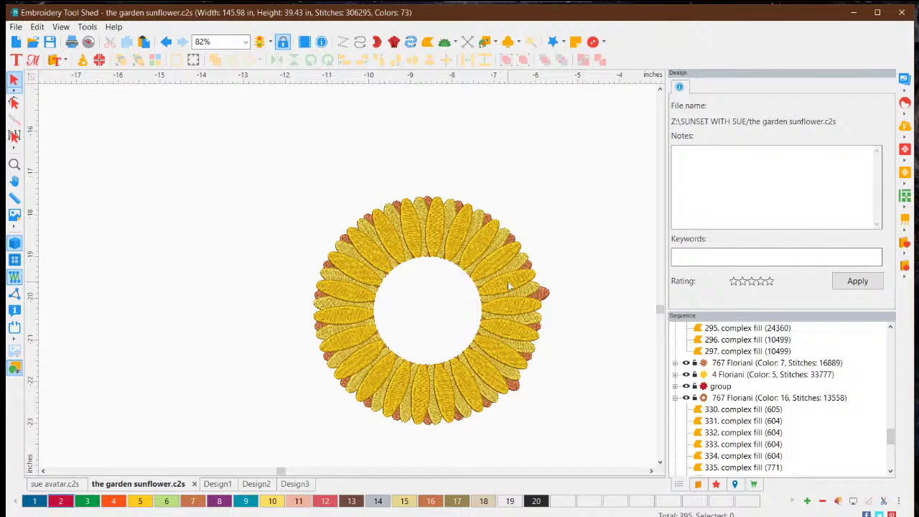
click(509, 282)
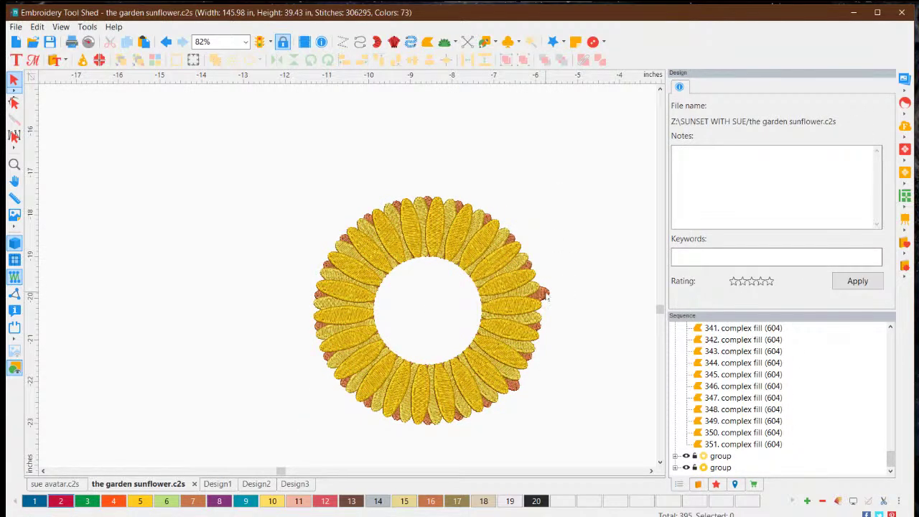
click(544, 296)
click(617, 396)
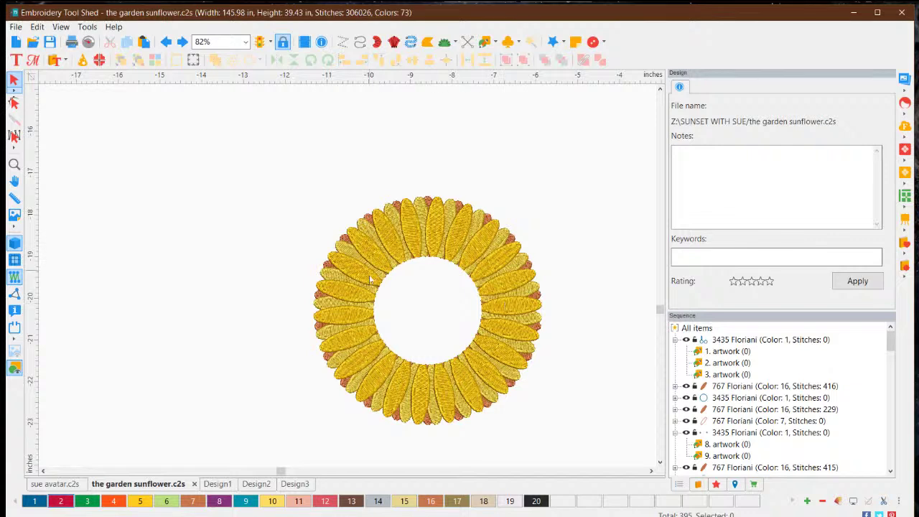
Try to remove the overlaps across all three stacked petal rings.
drag(260, 154, 607, 463)
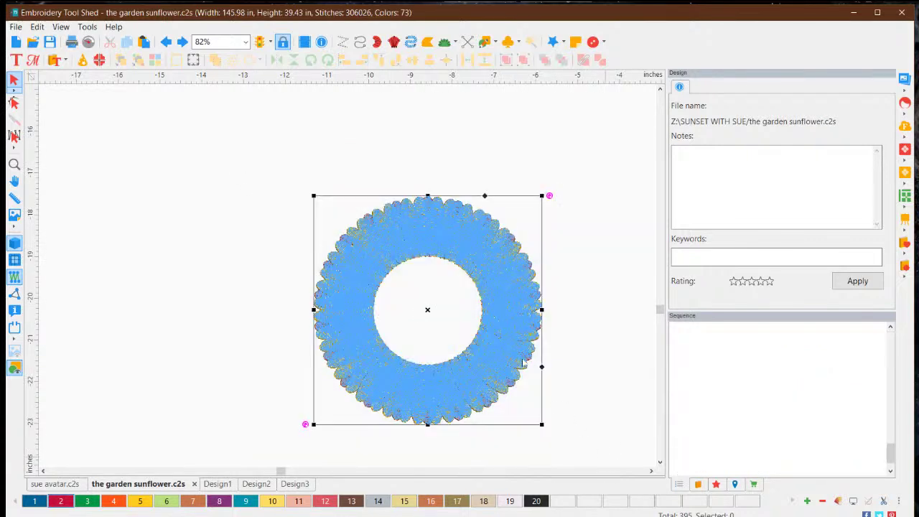
right_click(522, 357)
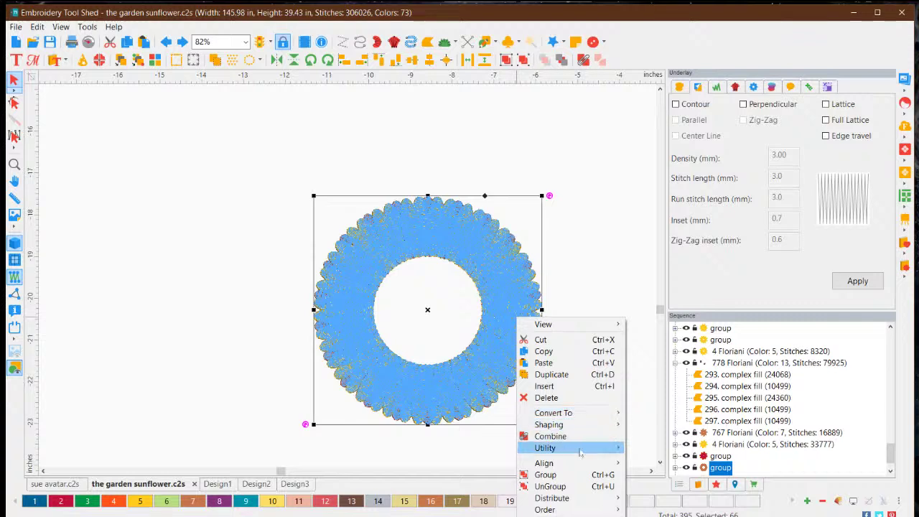
mouse_move(582, 447)
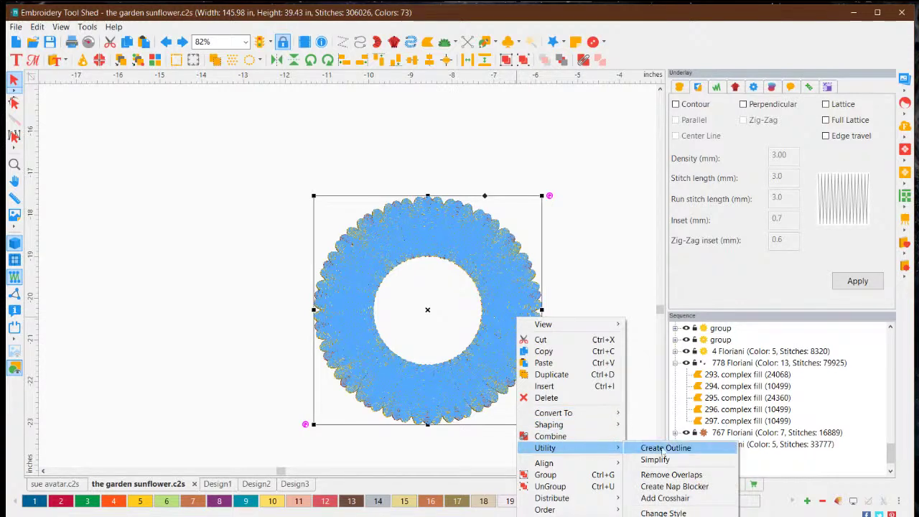
click(663, 475)
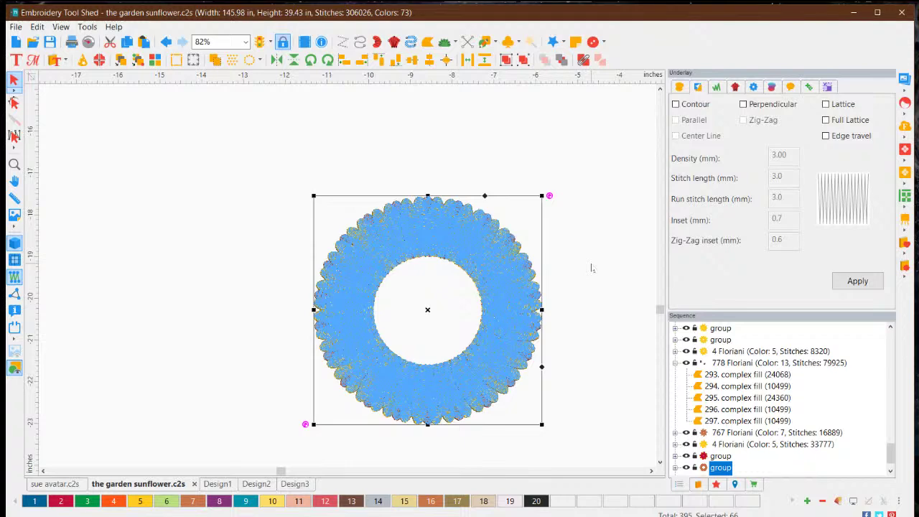
click(594, 272)
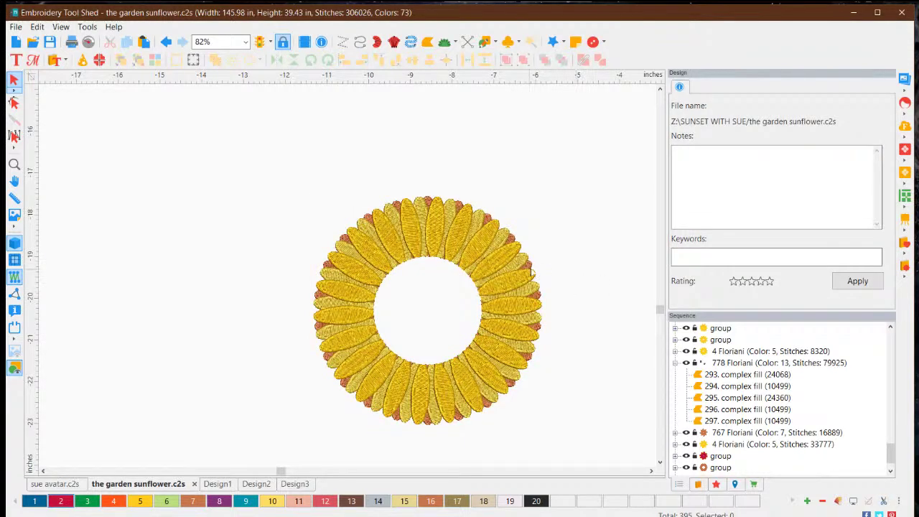
click(532, 267)
click(568, 283)
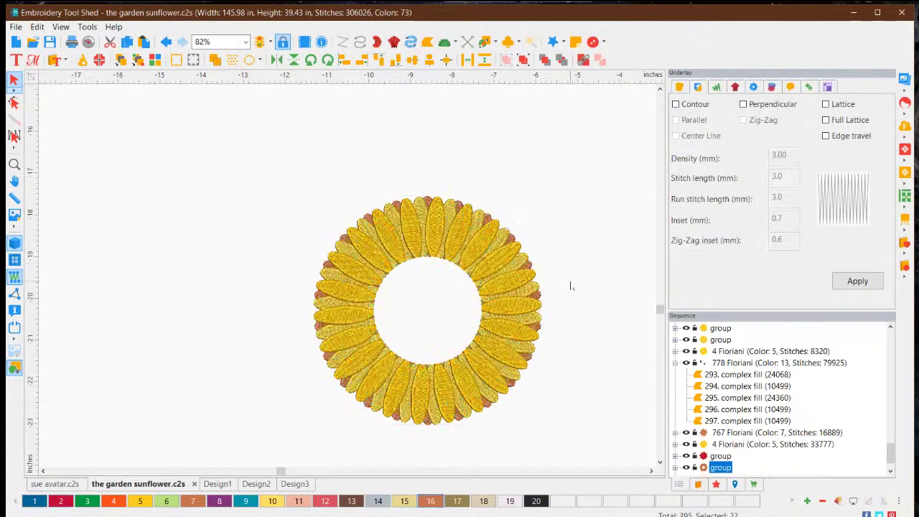
click(531, 291)
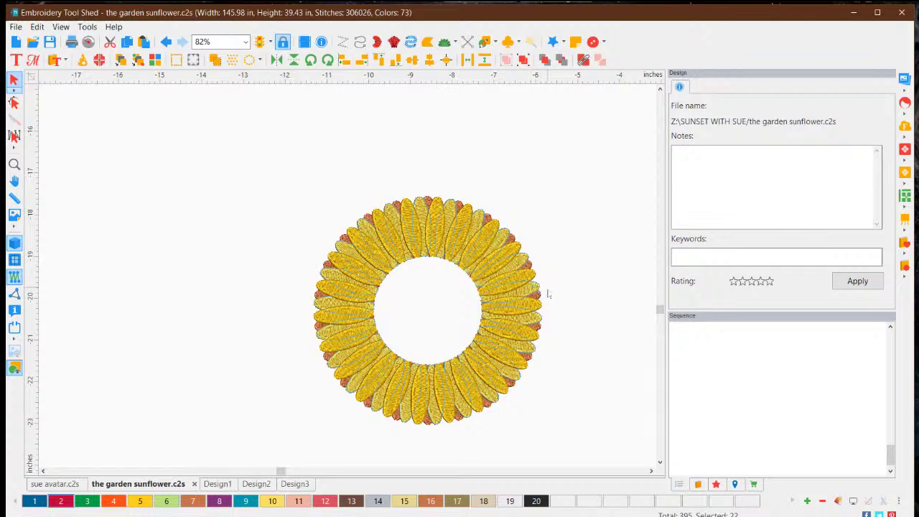
click(560, 291)
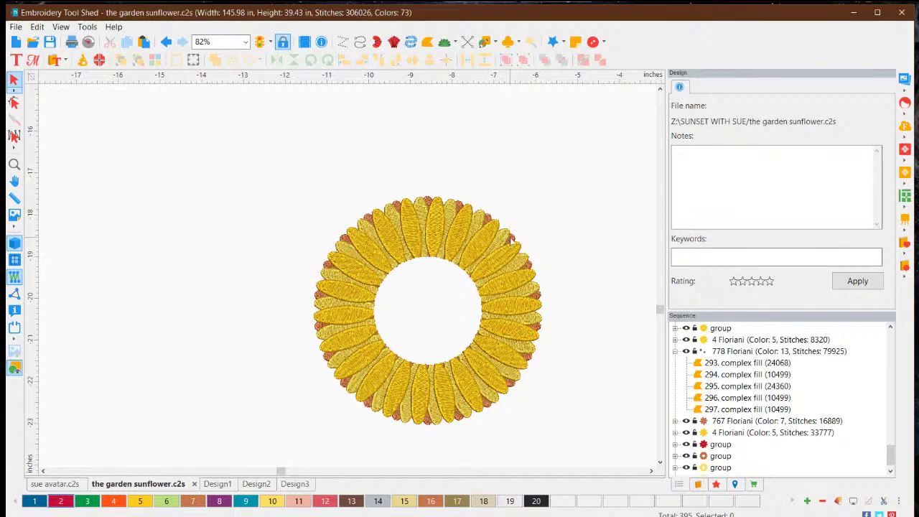
click(512, 240)
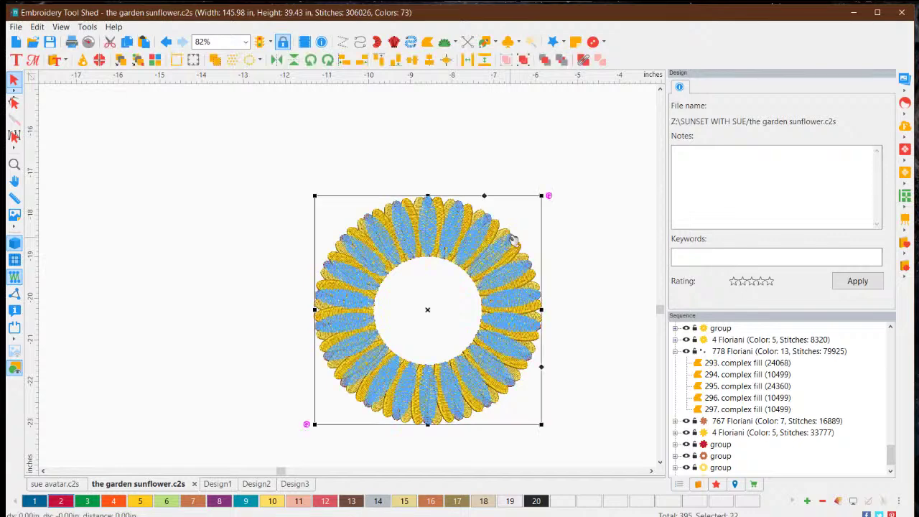
click(572, 258)
Try to remove the overlaps on the bottom brown petal ring alone.
click(514, 241)
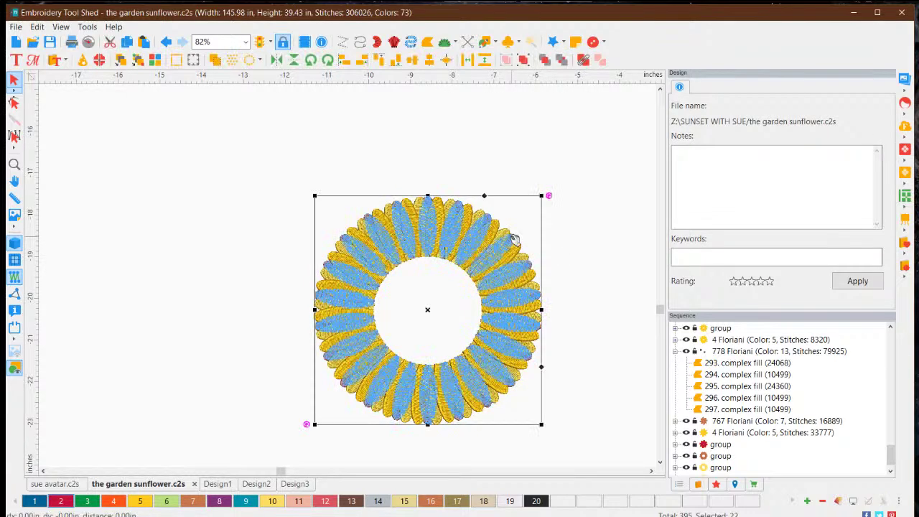
right_click(514, 240)
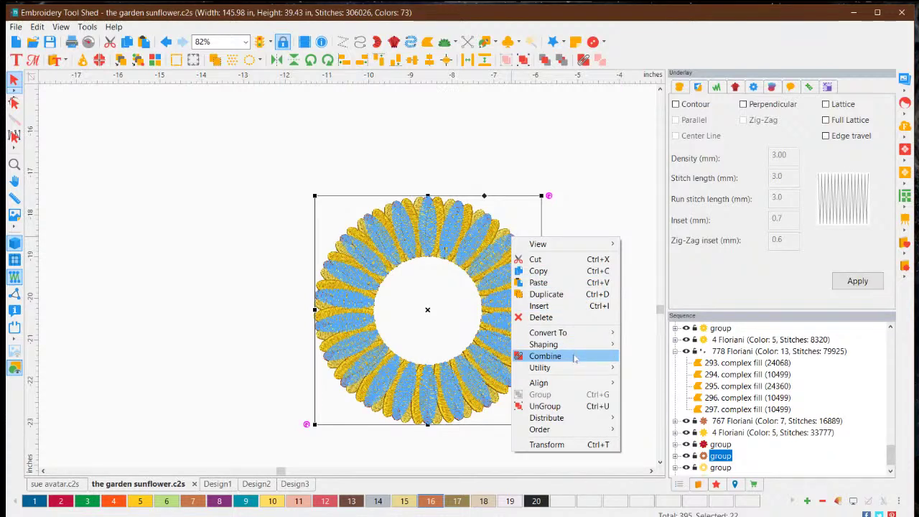
mouse_move(567, 369)
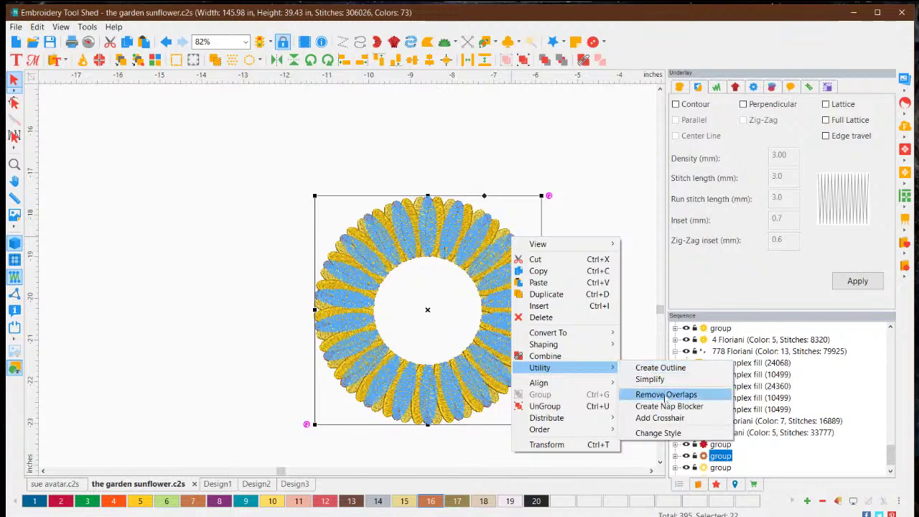
click(664, 396)
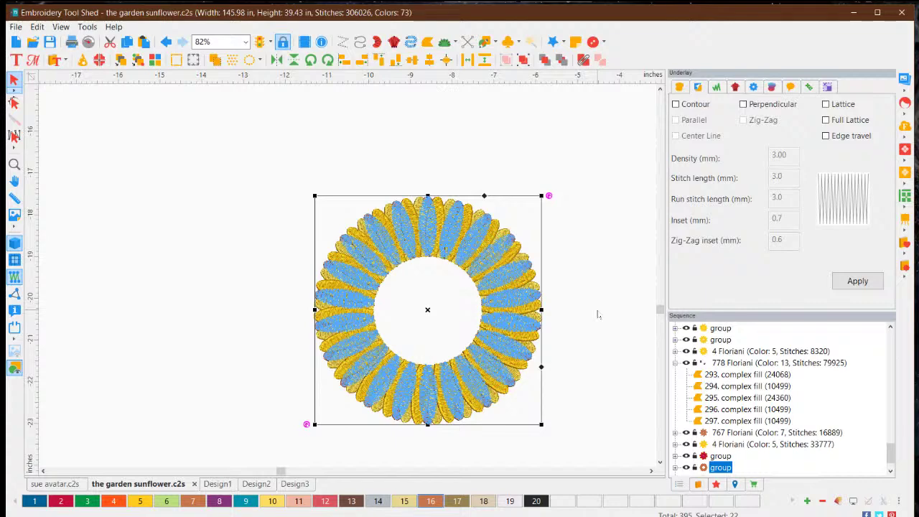
click(598, 315)
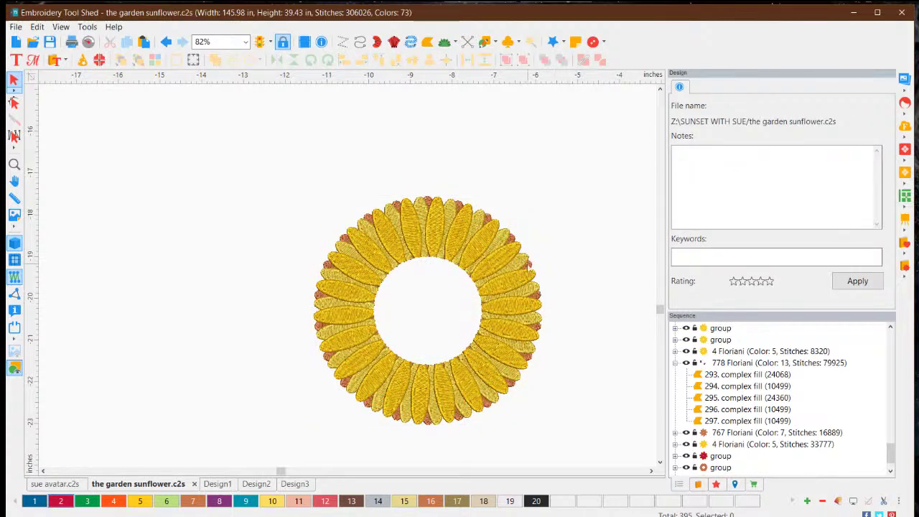
click(529, 267)
click(573, 285)
Examine the finished sunflower with the round brown centre and brown-tipped petals below the brown sample ring.
scroll(479, 189, down, 5)
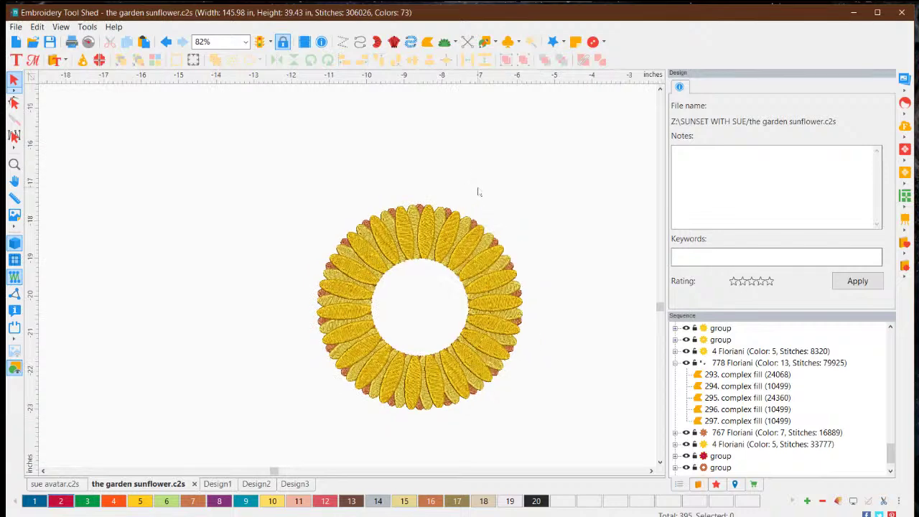
scroll(489, 233, down, 5)
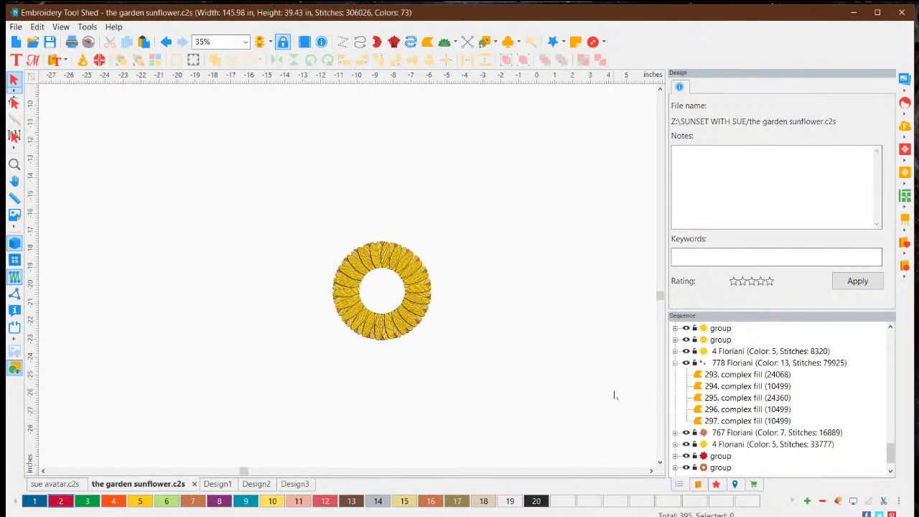
click(650, 471)
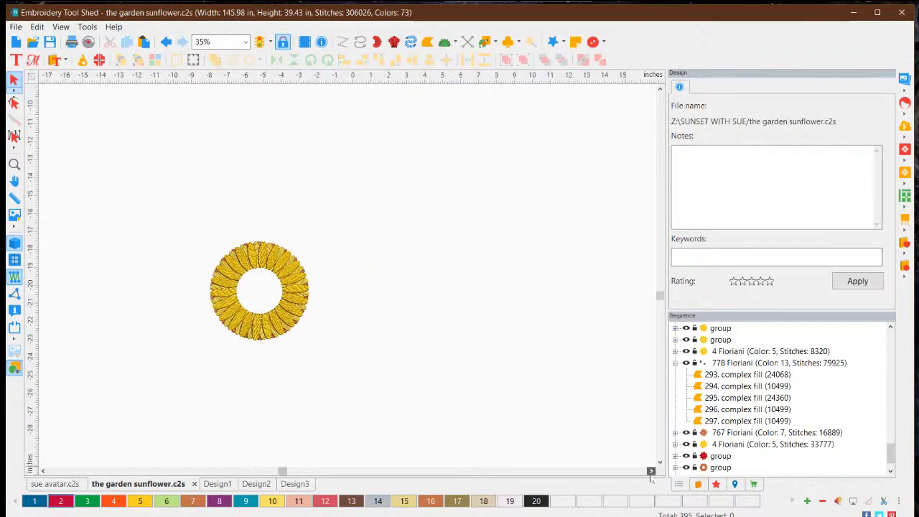
scroll(551, 323, down, 2)
scroll(551, 323, down, 3)
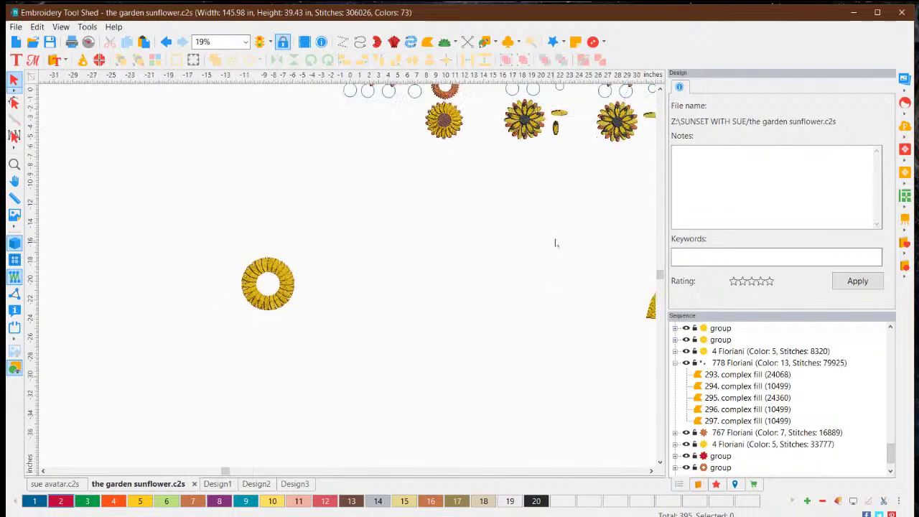
scroll(629, 152, up, 2)
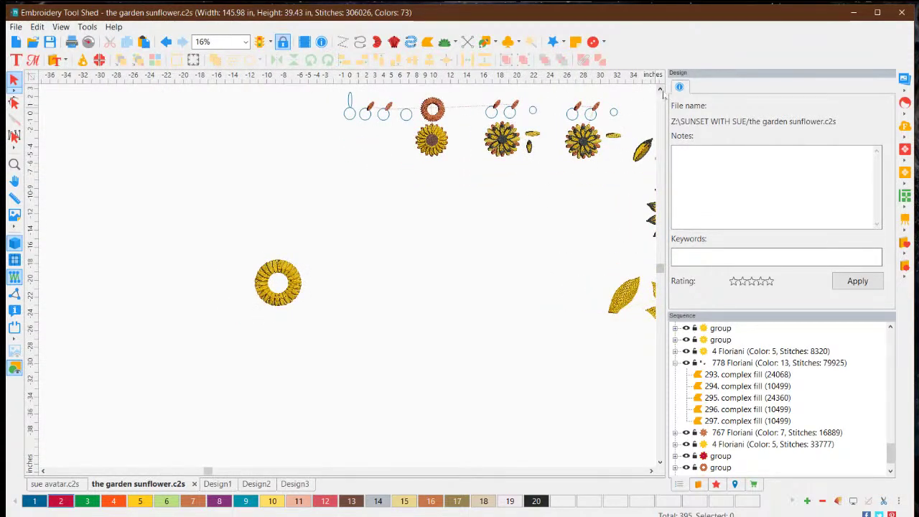
scroll(644, 106, up, 3)
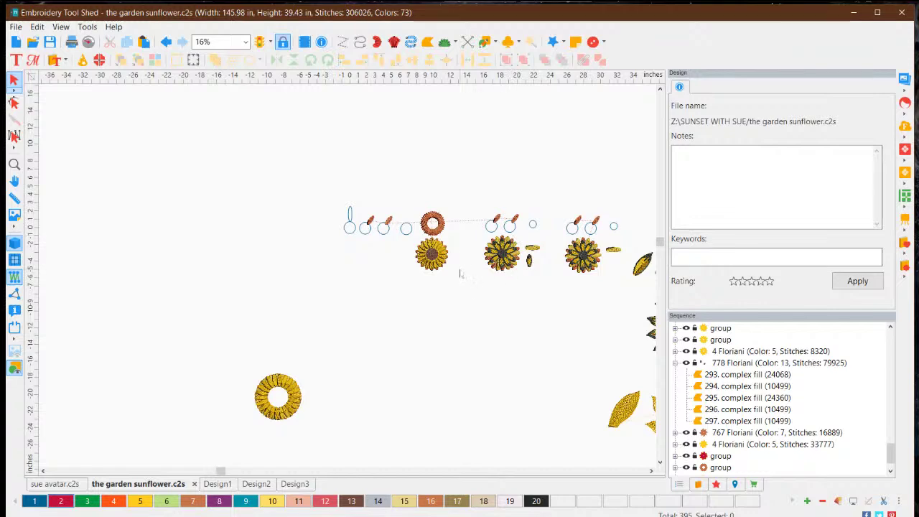
scroll(506, 235, up, 3)
scroll(506, 235, up, 6)
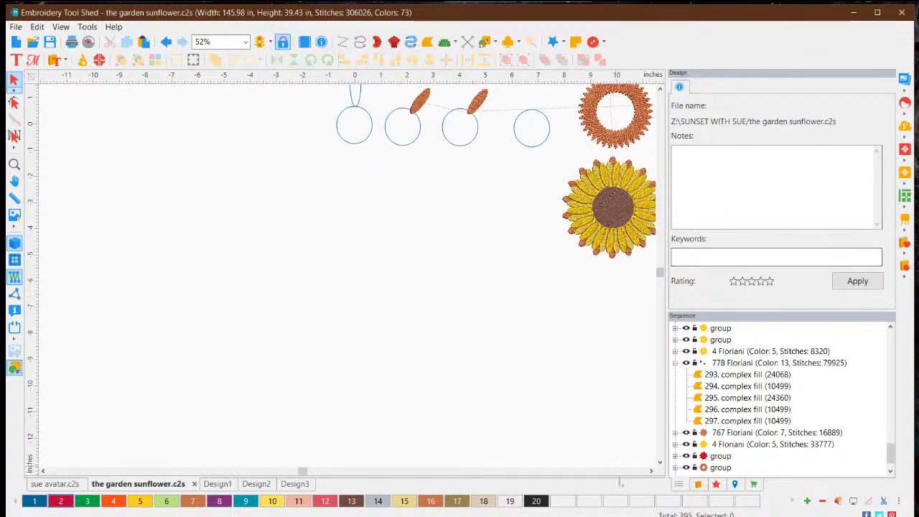
click(651, 471)
click(651, 471)
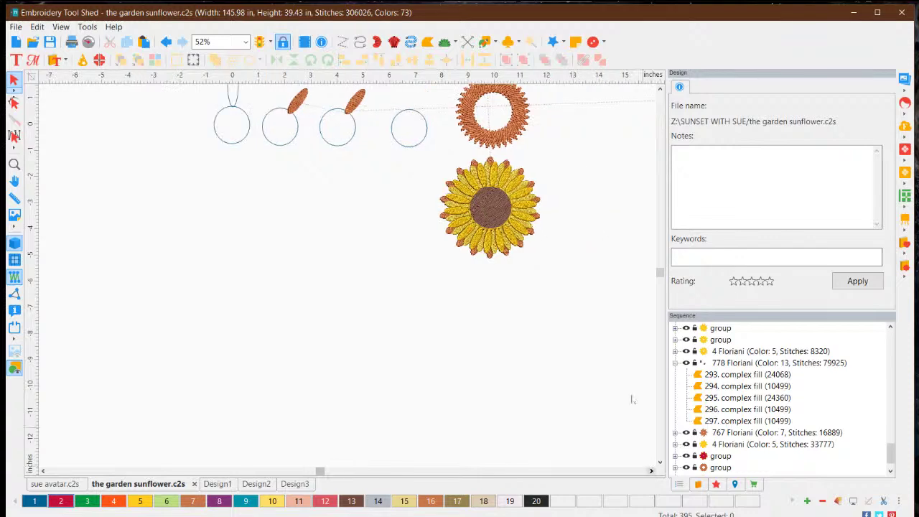
scroll(539, 174, up, 2)
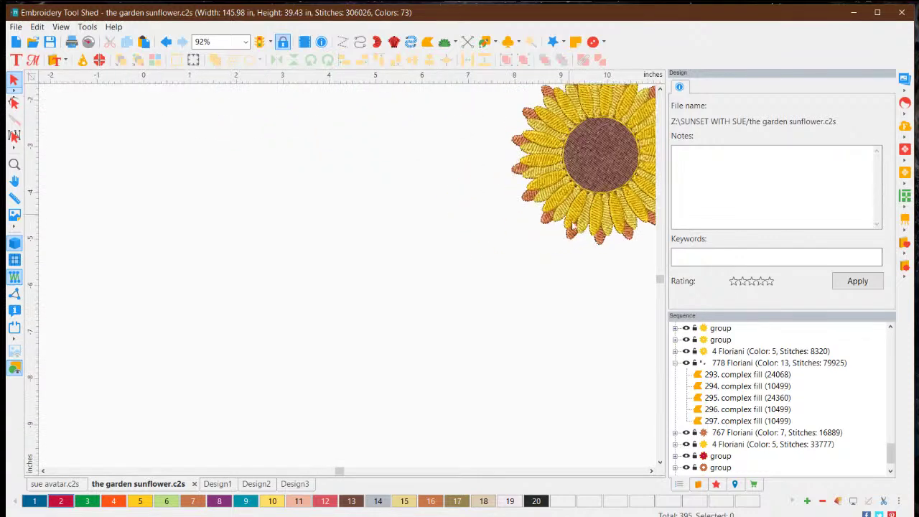
click(651, 470)
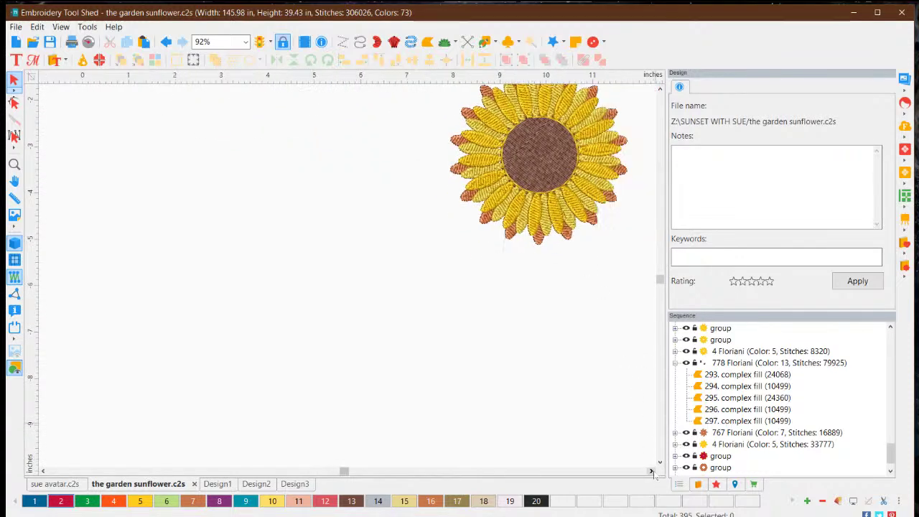
click(651, 471)
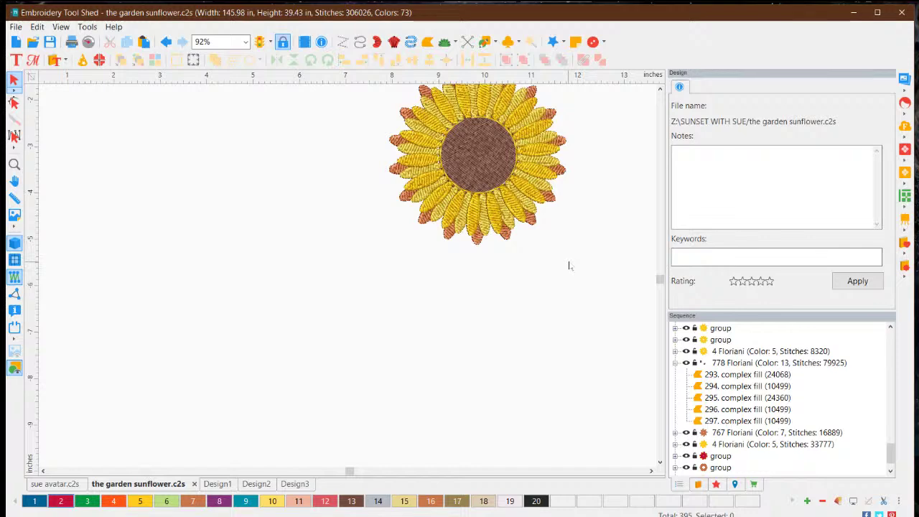
Examine the black-centred sunflower with its outlined top petals, layered petal rings and the separate sample petals beside it.
scroll(570, 264, down, 4)
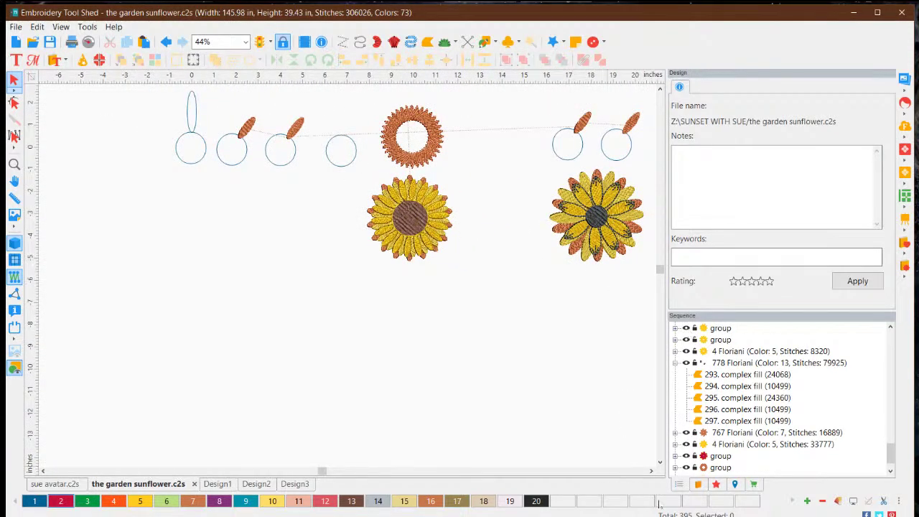
click(651, 471)
click(651, 470)
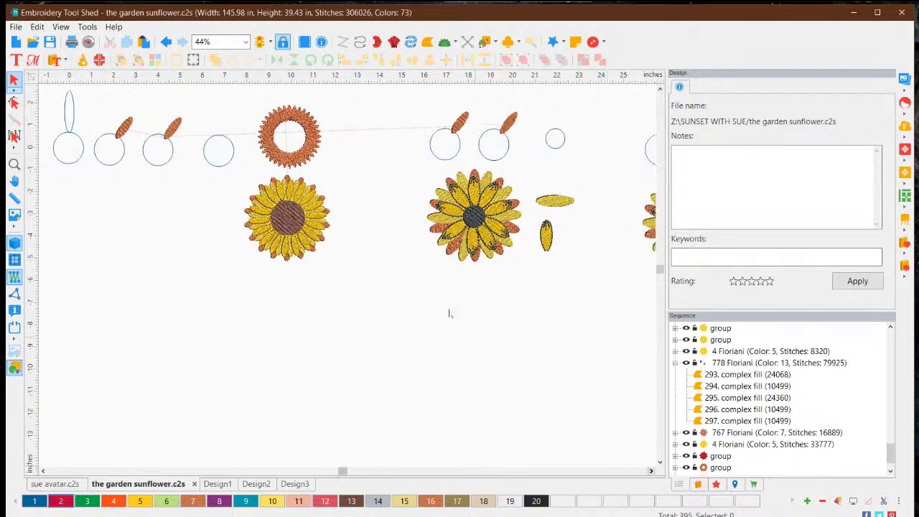
scroll(489, 166, up, 2)
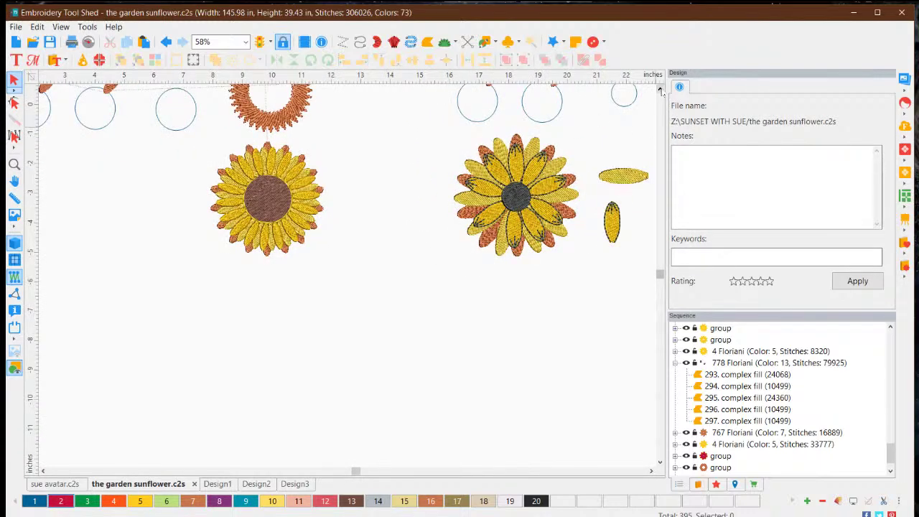
click(660, 90)
click(659, 90)
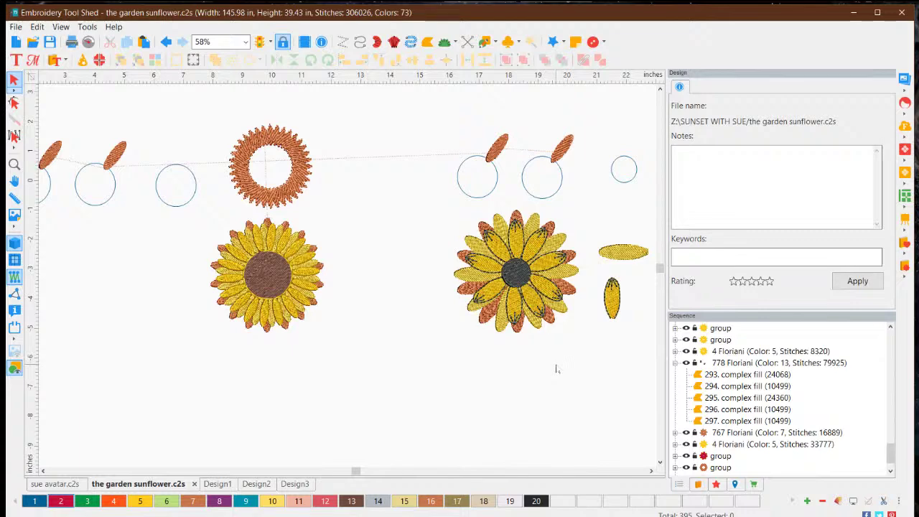
scroll(571, 316, up, 2)
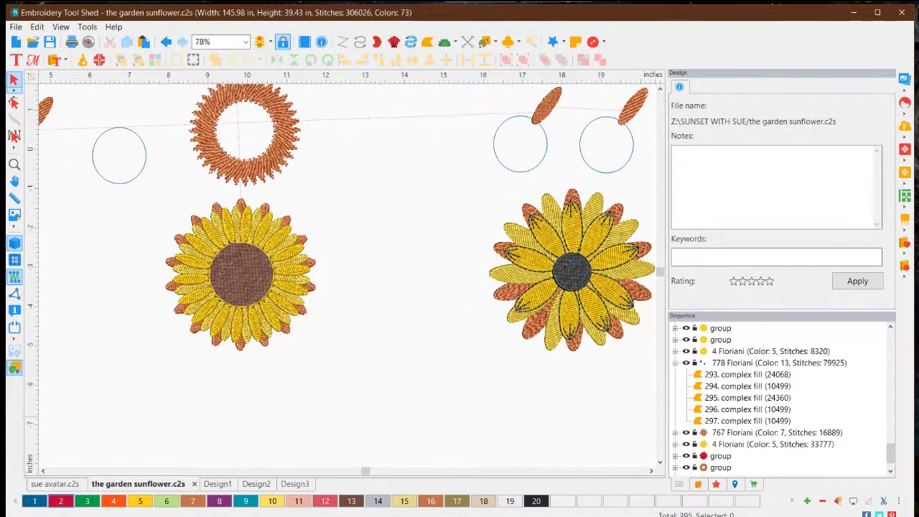
click(650, 470)
click(650, 471)
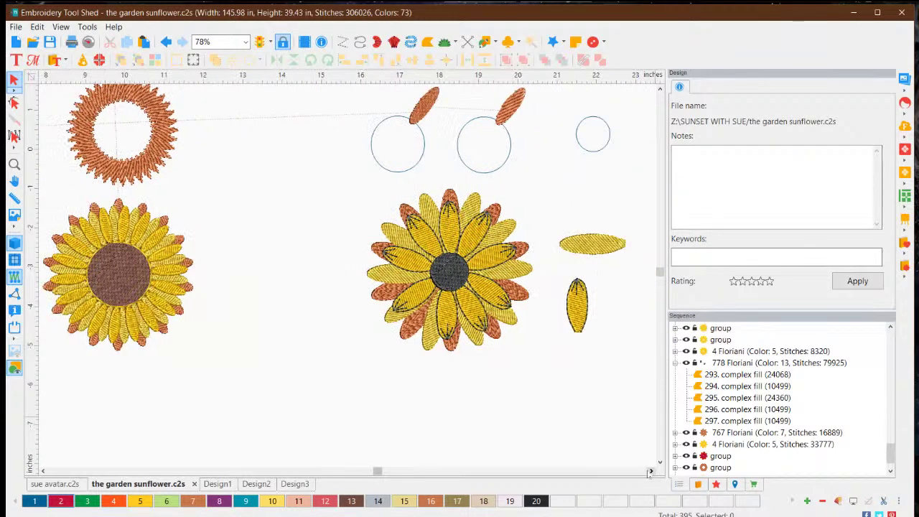
scroll(440, 250, up, 2)
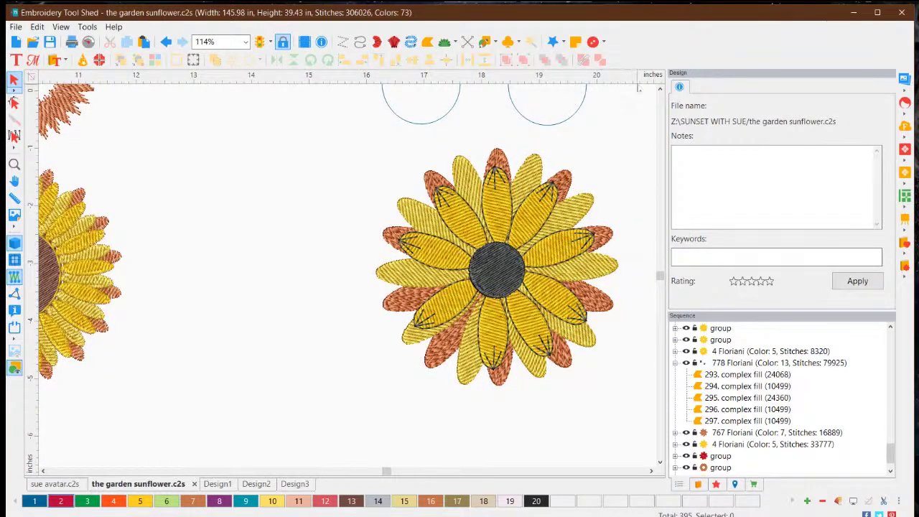
Examine the two loose brown petals on the guide circles above the black-centred sunflower and their underlay settings.
scroll(655, 89, up, 3)
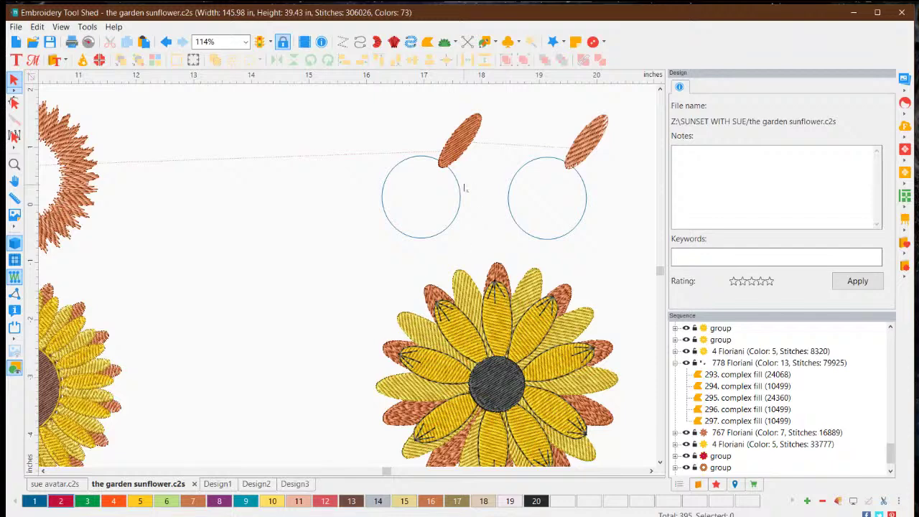
click(458, 144)
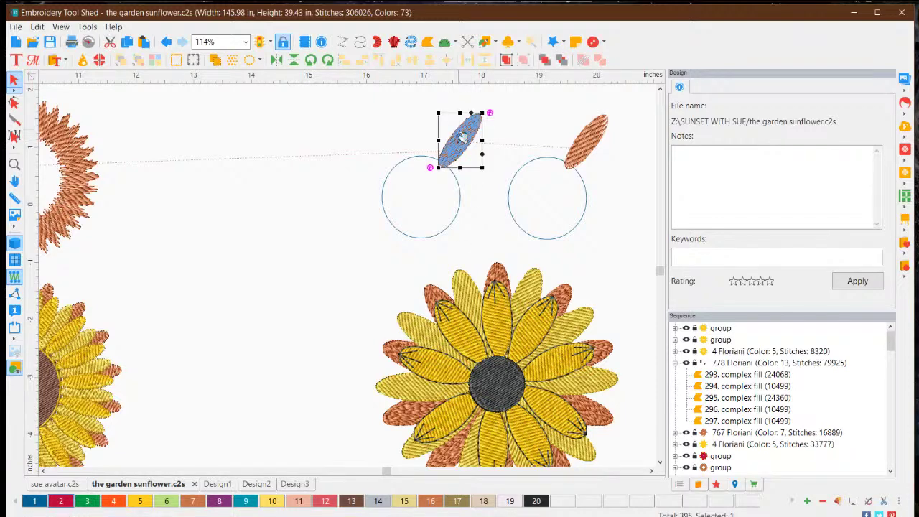
click(595, 149)
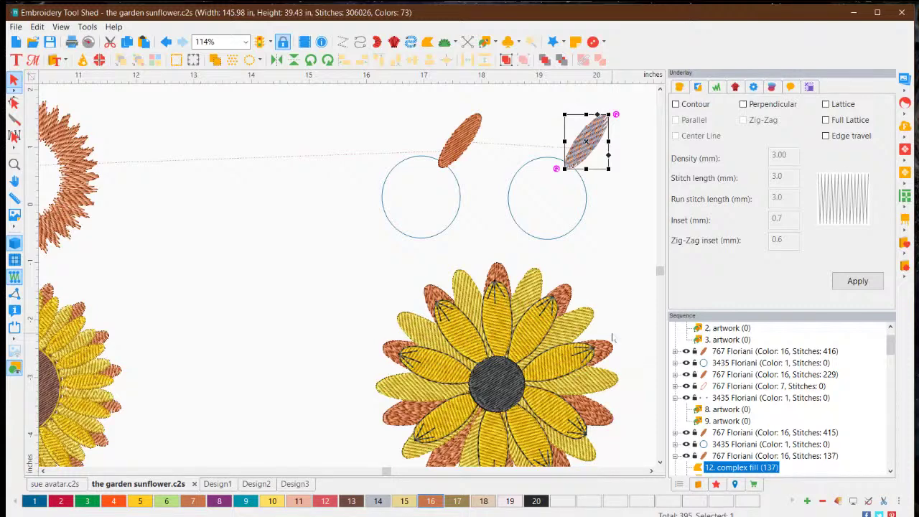
scroll(611, 338, down, 1)
scroll(552, 362, down, 1)
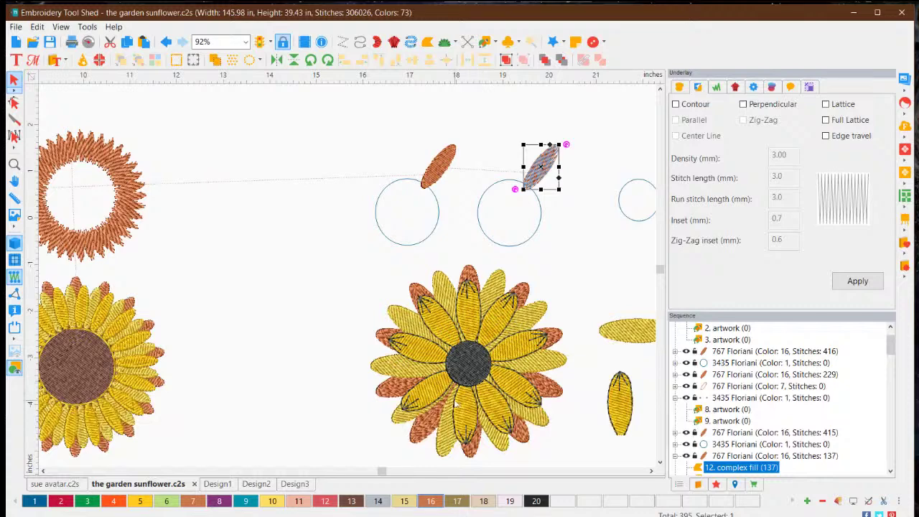
scroll(473, 359, up, 2)
scroll(474, 359, down, 2)
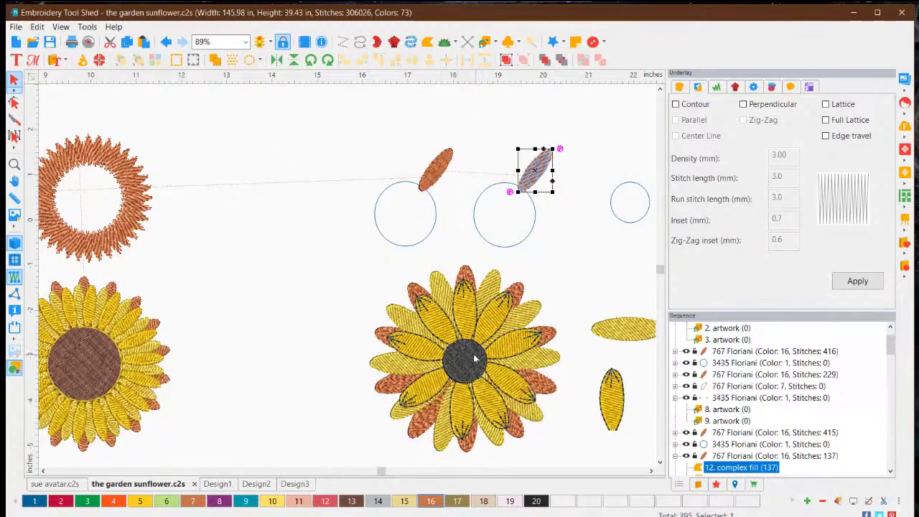
Move the black centre off the sunflower to inspect the petal ends beneath it, and put it back in place.
click(474, 358)
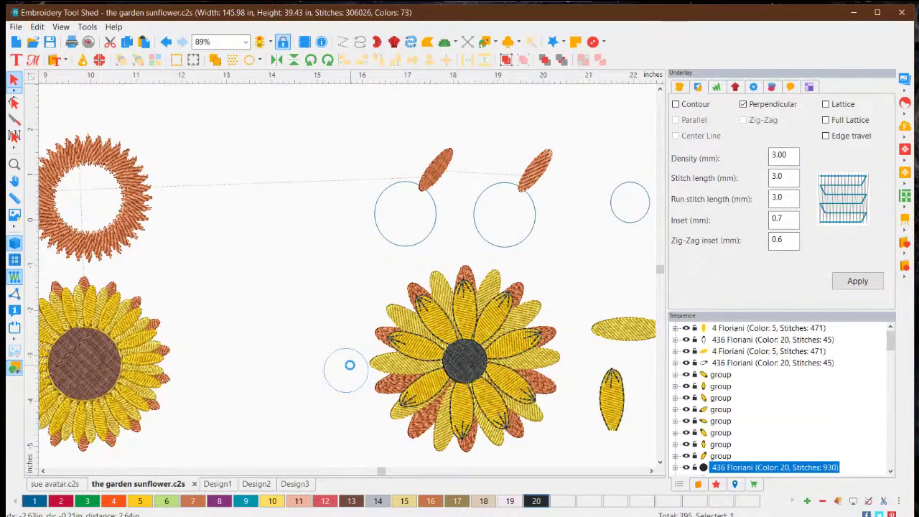
drag(350, 364, 351, 367)
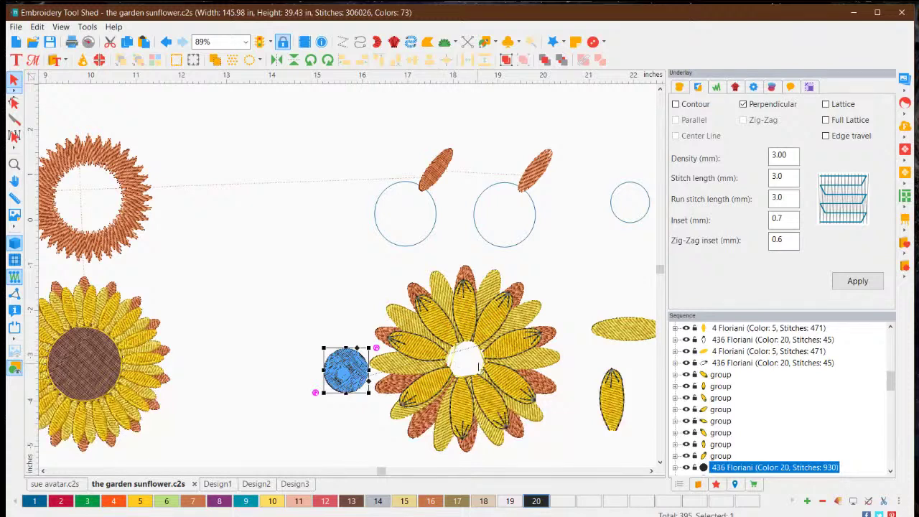
drag(347, 374, 468, 367)
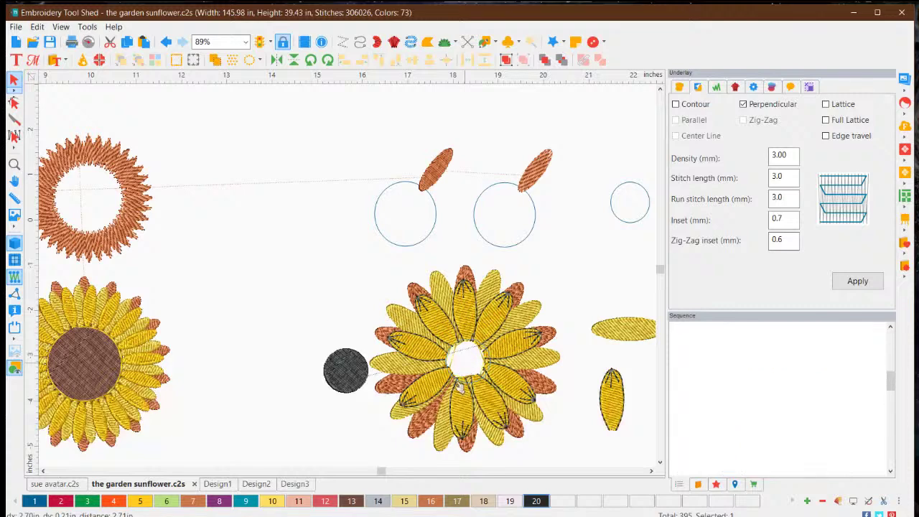
scroll(479, 392, up, 2)
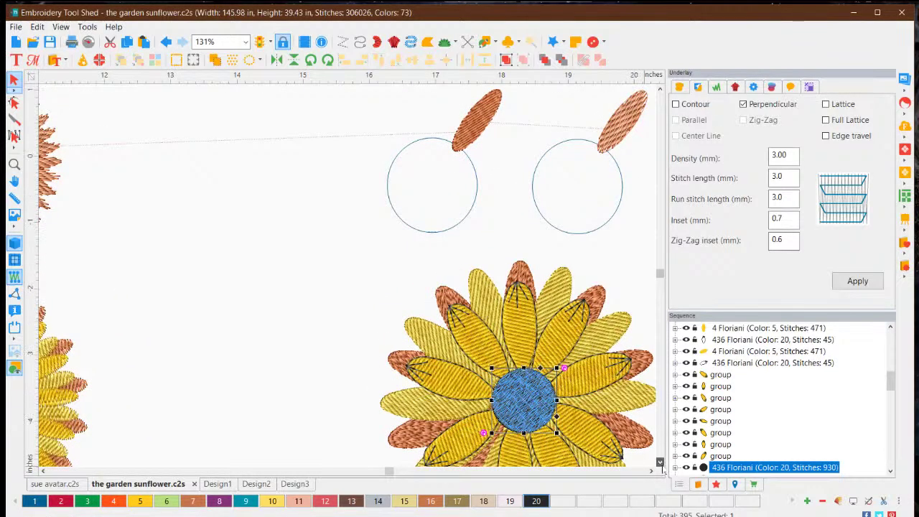
click(661, 464)
scroll(524, 384, up, 2)
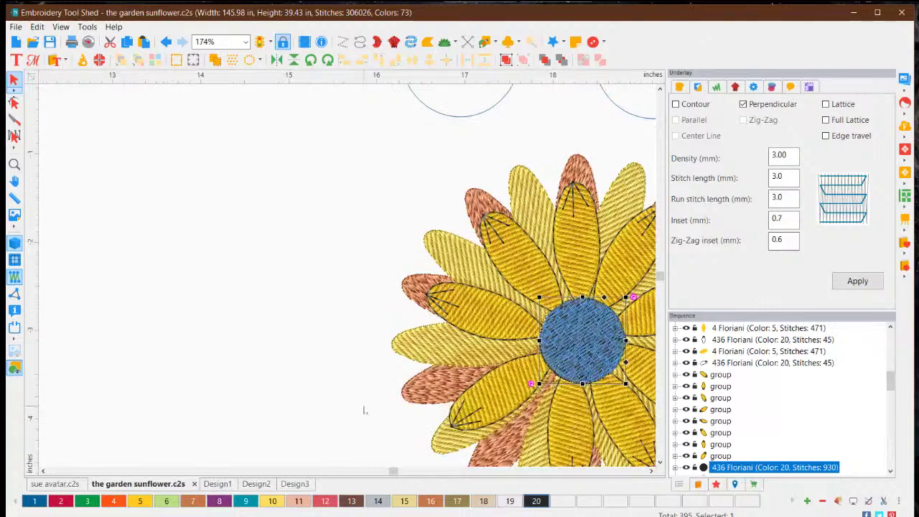
click(365, 408)
drag(588, 356, 348, 346)
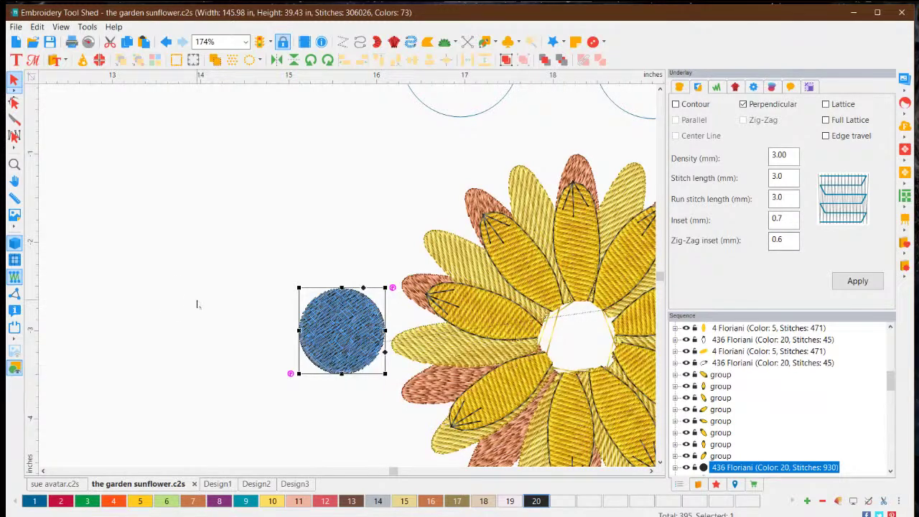
drag(328, 329, 575, 350)
click(370, 323)
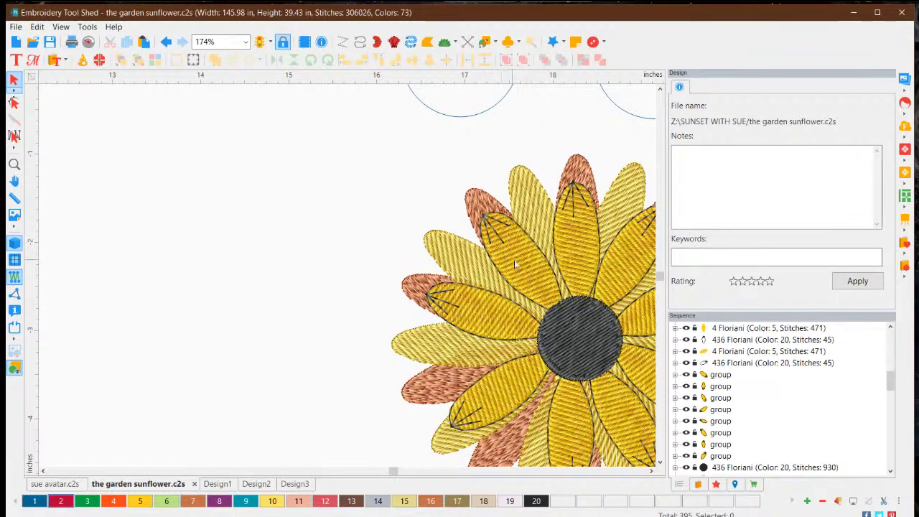
Inspect the sunflower's outlined top petals and the separate horizontal yellow petal with its underlay settings.
scroll(572, 265, down, 3)
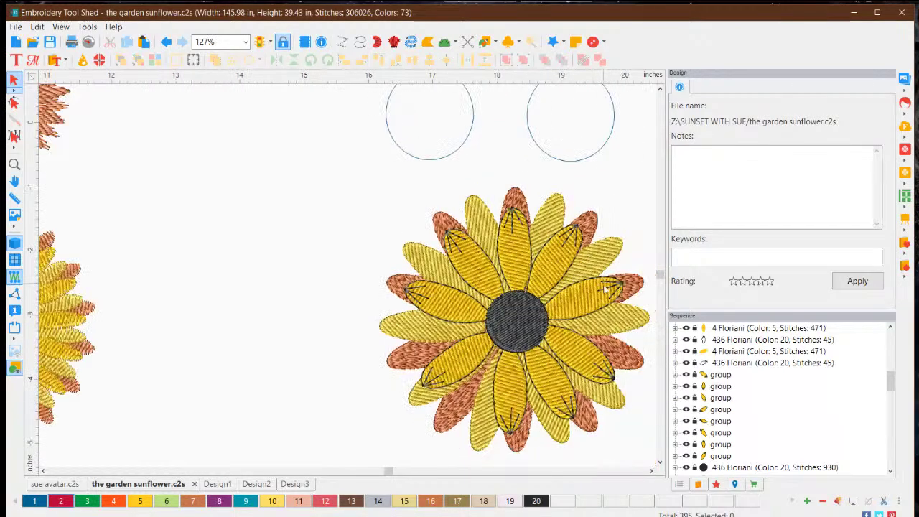
scroll(478, 279, up, 2)
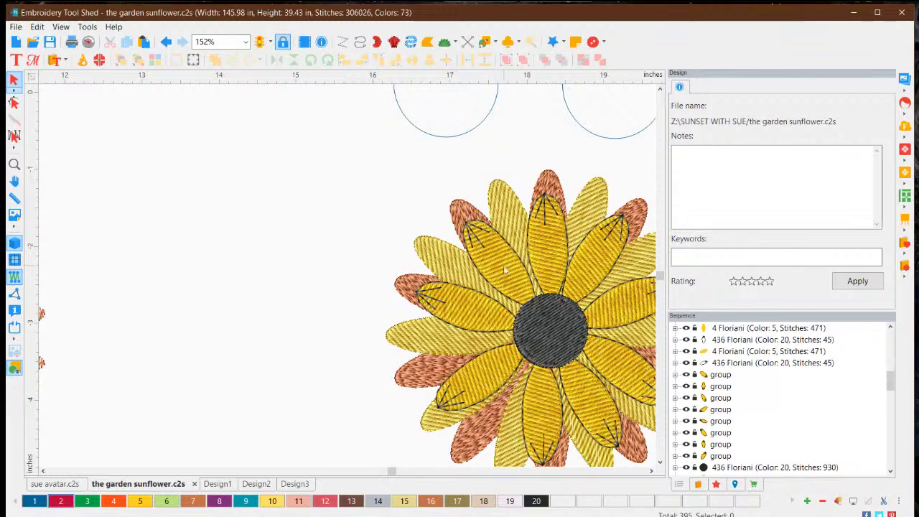
click(652, 473)
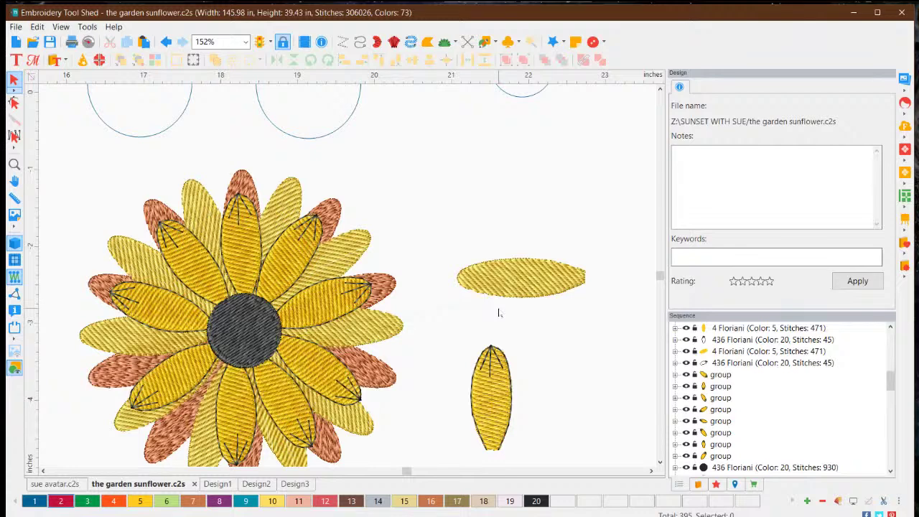
scroll(481, 328, up, 1)
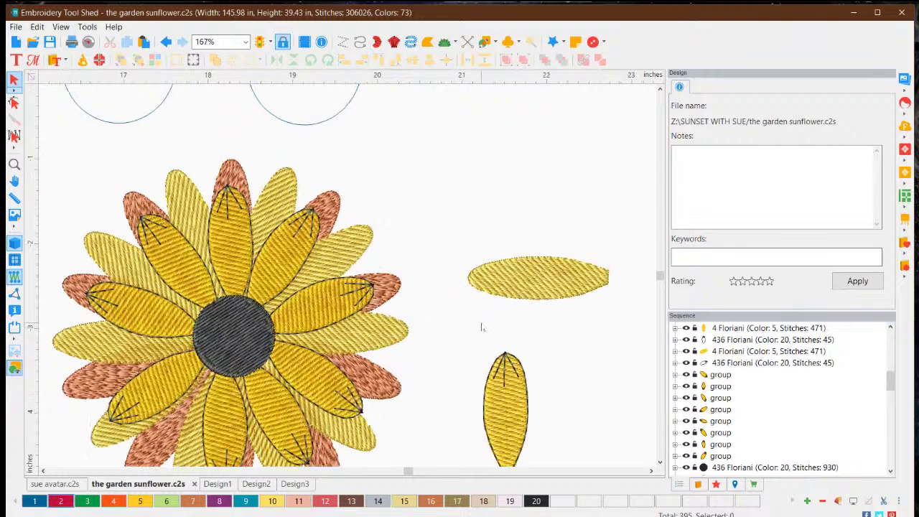
click(512, 281)
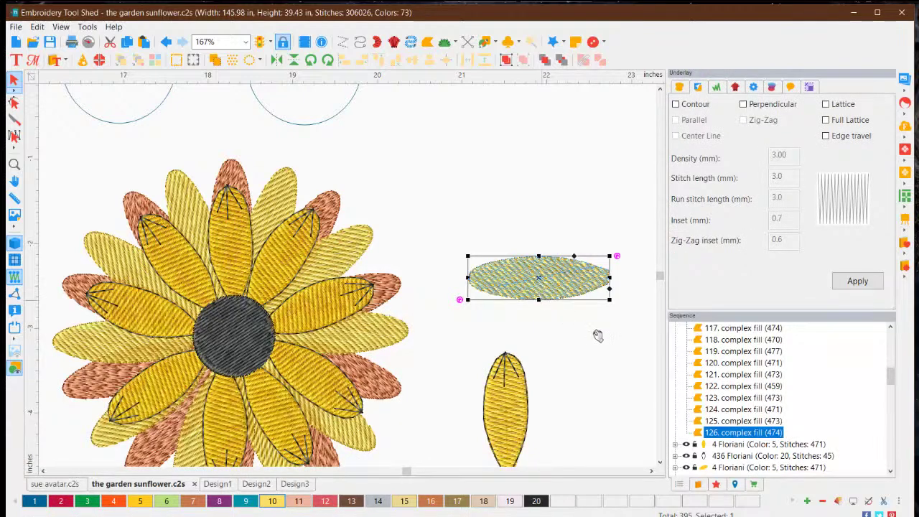
scroll(582, 334, down, 3)
scroll(574, 333, down, 5)
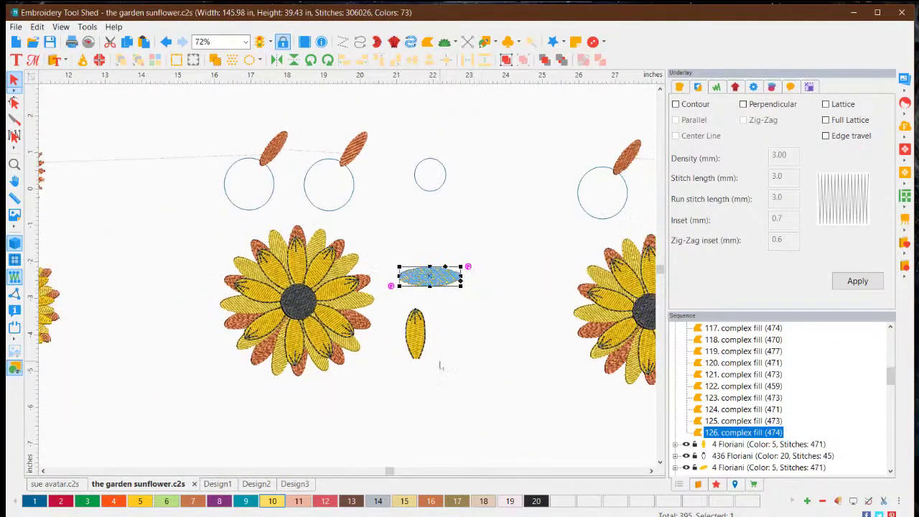
Compare the first black-centred sunflower with its second version and the large outlined petals beyond it.
click(651, 471)
click(651, 471)
click(651, 470)
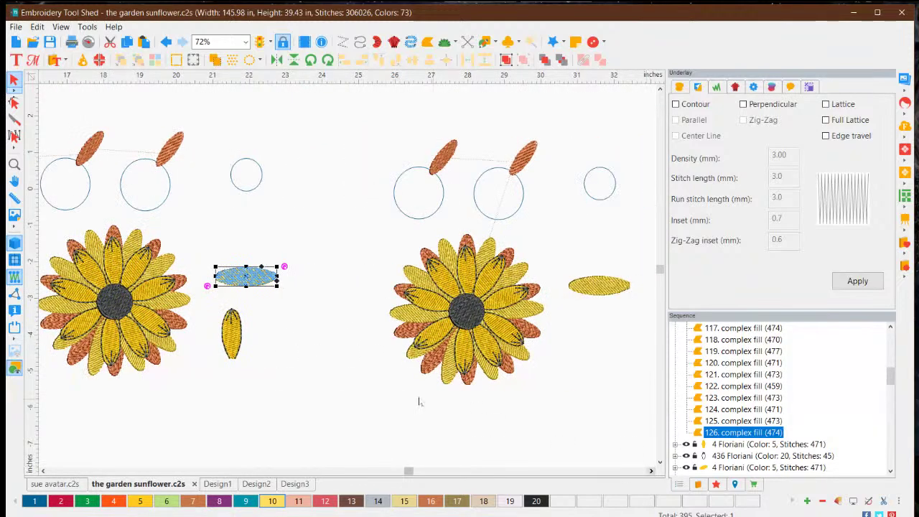
click(519, 395)
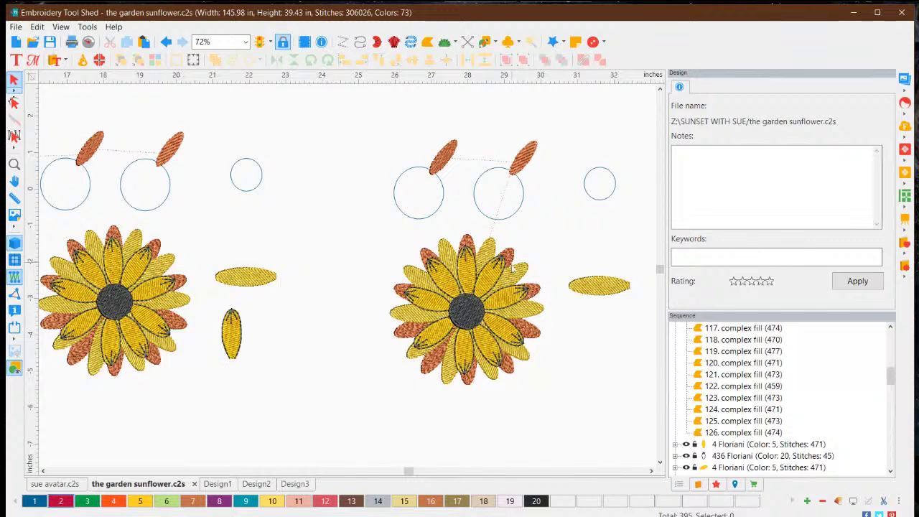
scroll(498, 248, up, 2)
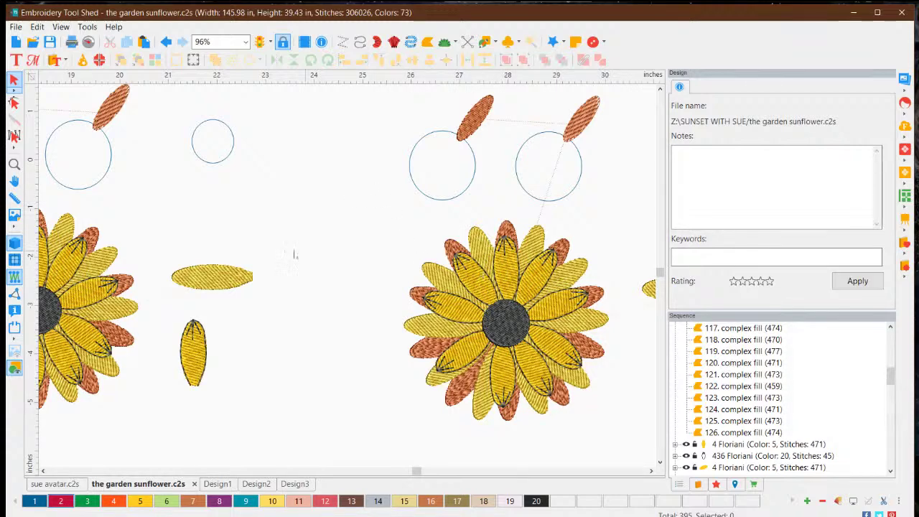
scroll(267, 255, down, 2)
scroll(124, 284, down, 2)
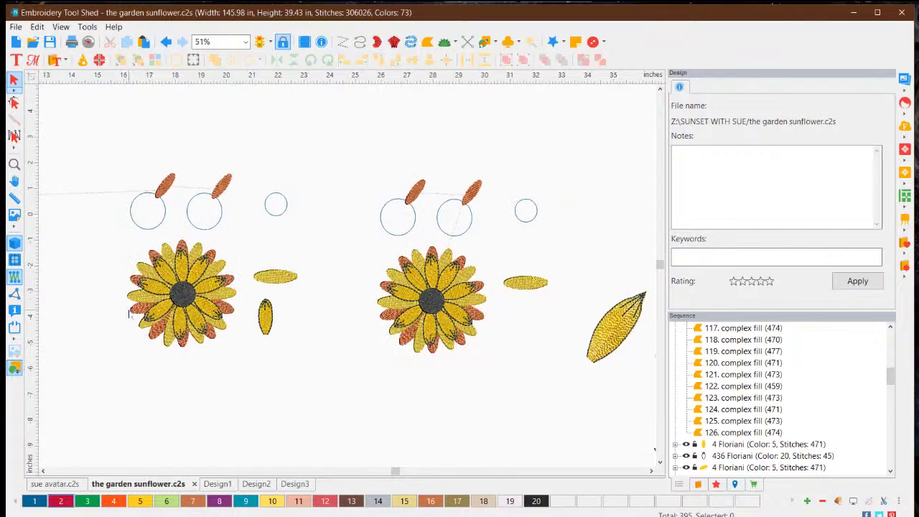
click(652, 471)
click(652, 472)
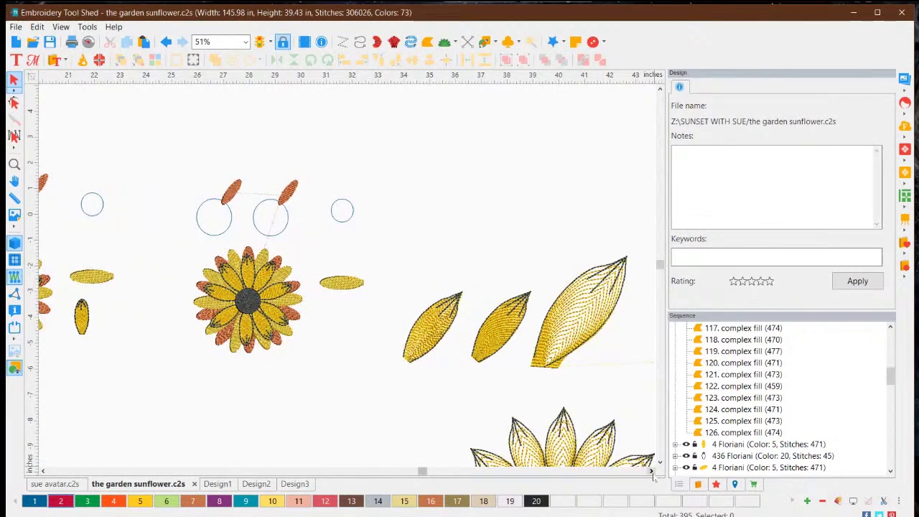
Move the loose yellow petal beside the second sunflower upward and rotate it about 94 degrees clockwise so it stands upright.
scroll(431, 350, up, 2)
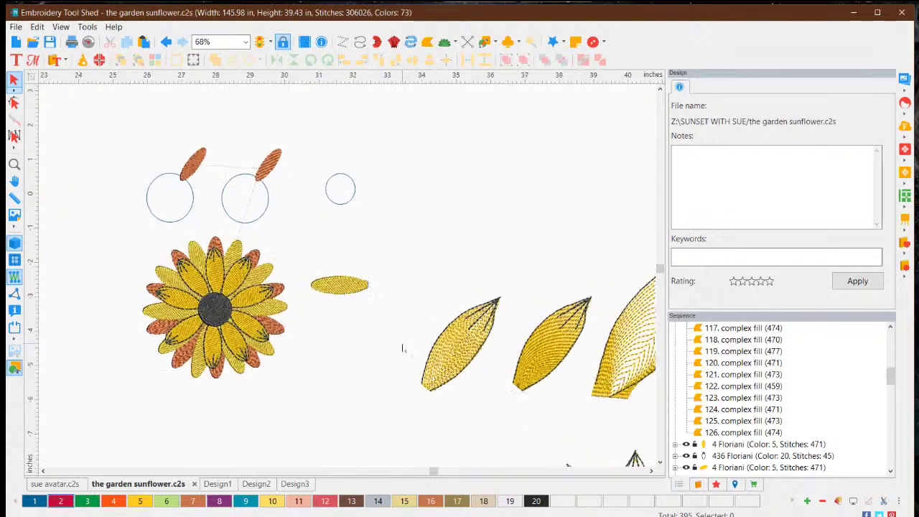
scroll(403, 346, up, 3)
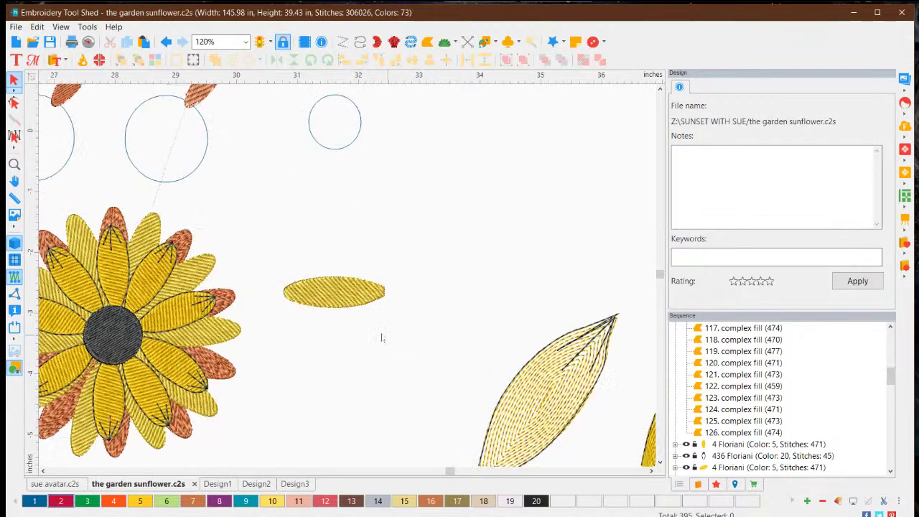
drag(308, 296, 365, 213)
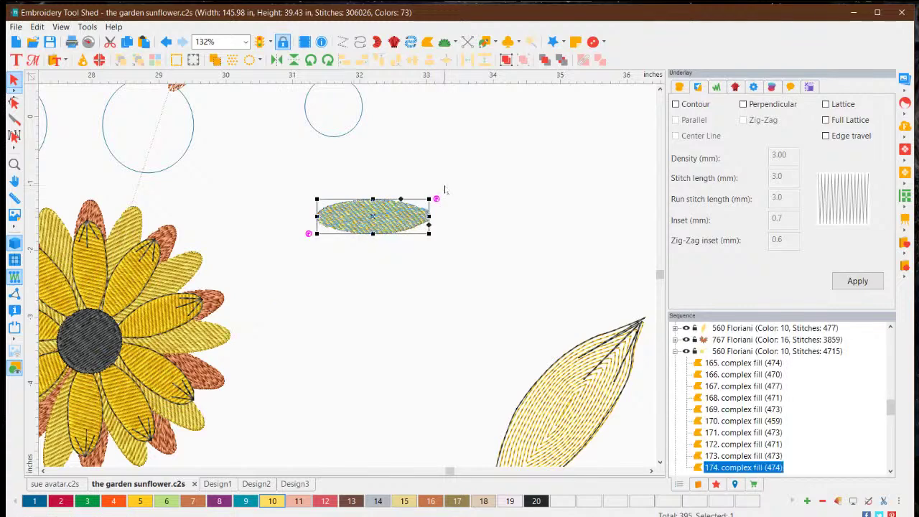
drag(436, 198, 392, 306)
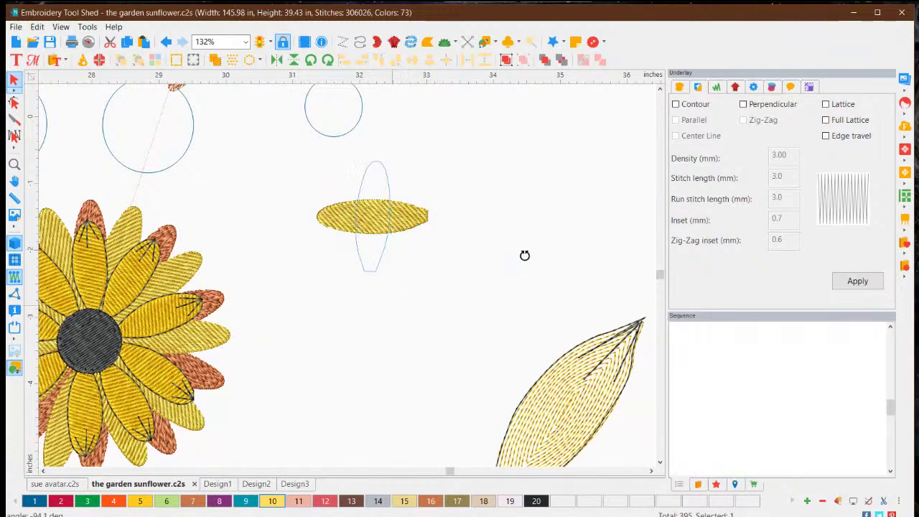
click(379, 282)
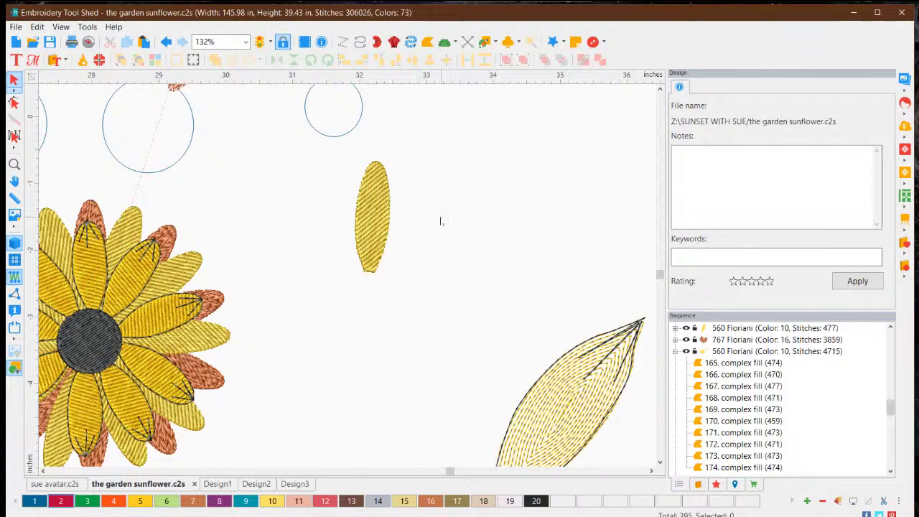
Move the upright yellow petal about half an inch lower in the empty area beside the second sunflower.
scroll(369, 185, up, 1)
scroll(369, 185, up, 2)
click(384, 171)
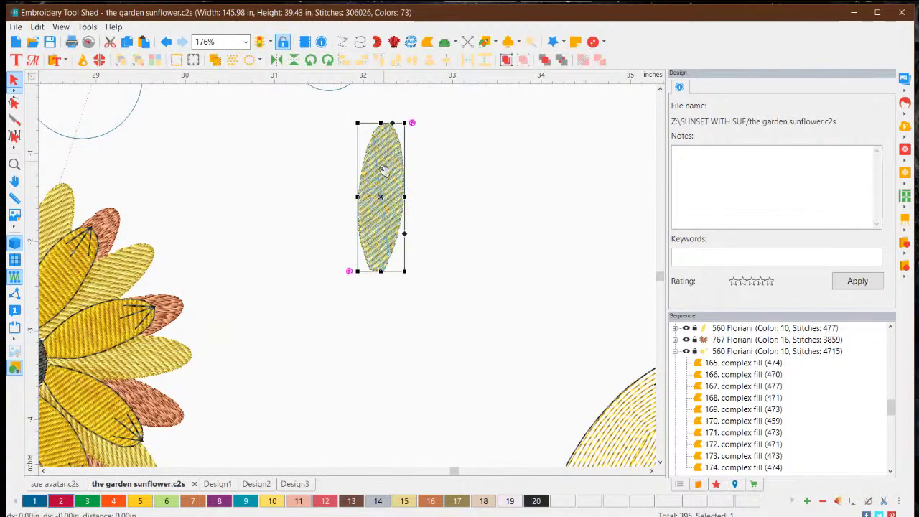
drag(385, 183, 388, 228)
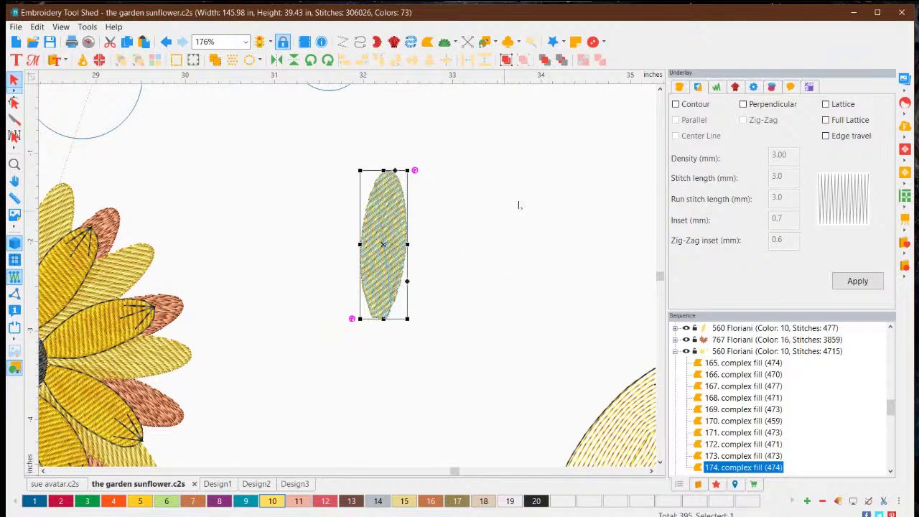
Review the upright yellow petal's fill type, pattern, stitch length and density along with its underlay options.
click(678, 87)
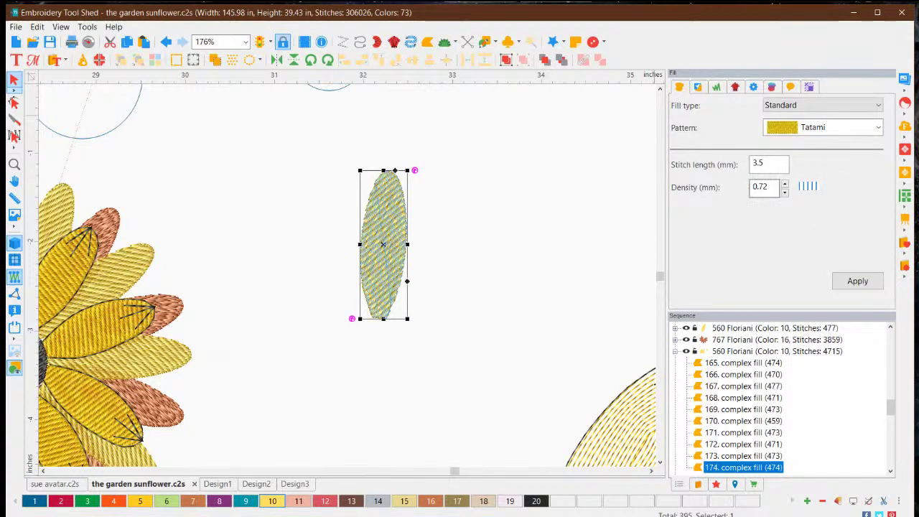
click(529, 249)
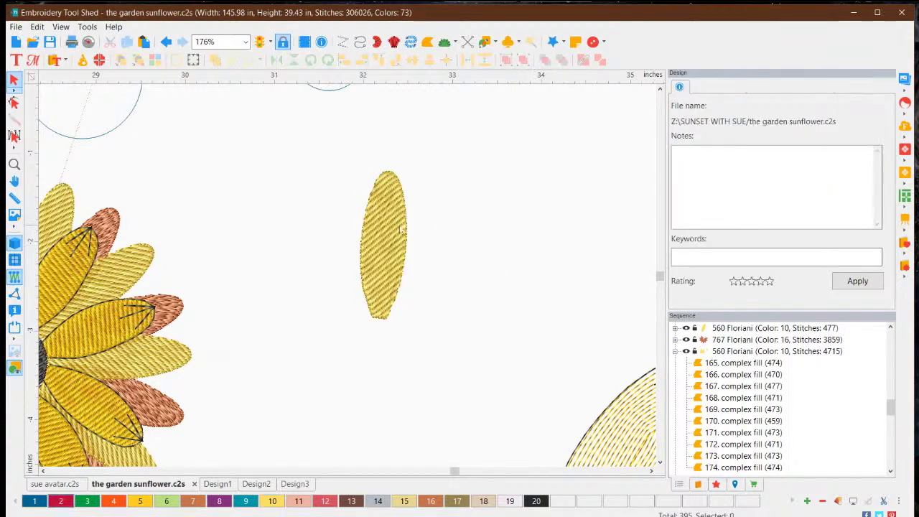
click(397, 228)
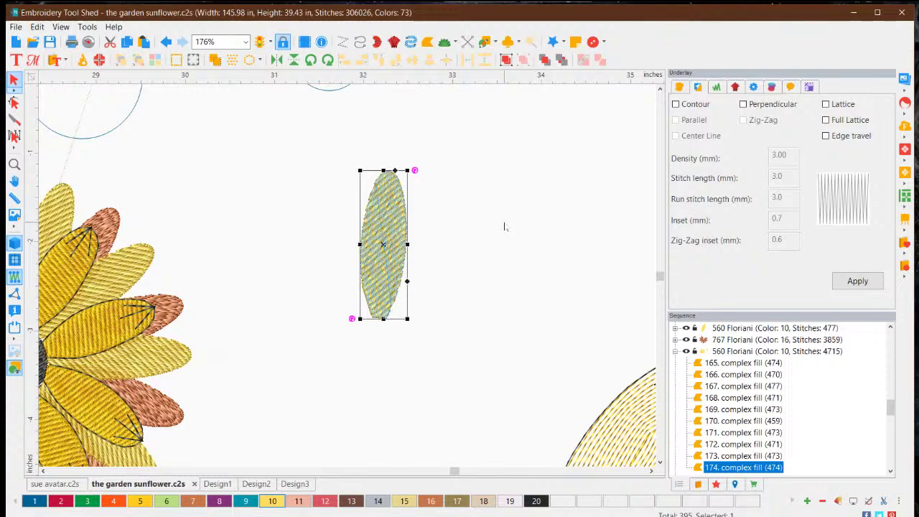
click(505, 227)
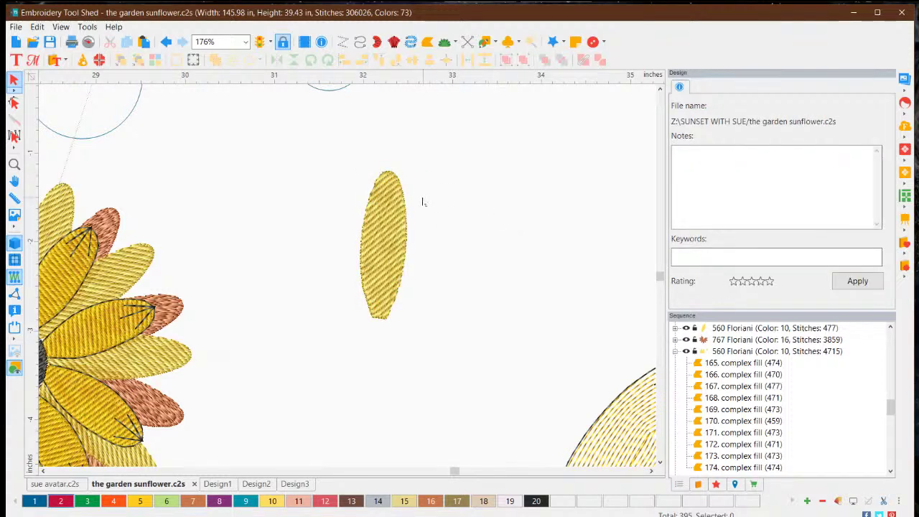
click(382, 224)
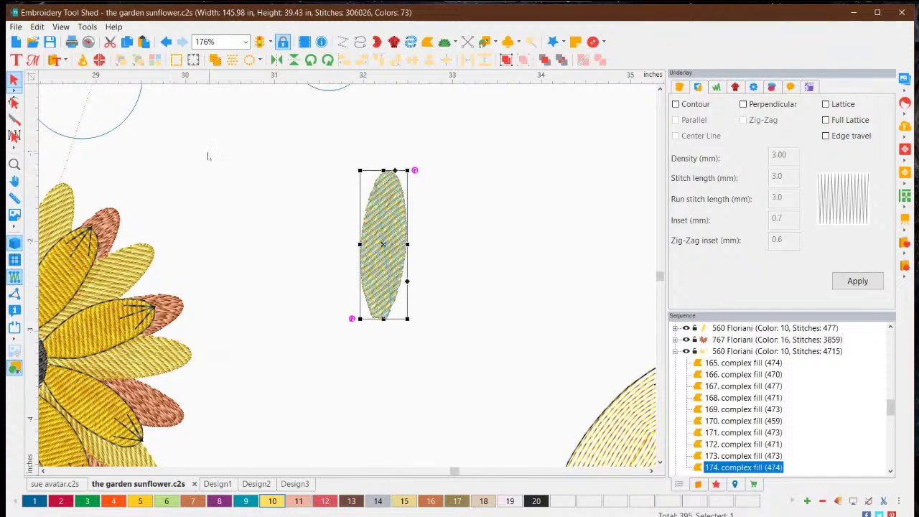
Review the stitch types the upright yellow petal's complex fill can be converted to.
click(455, 250)
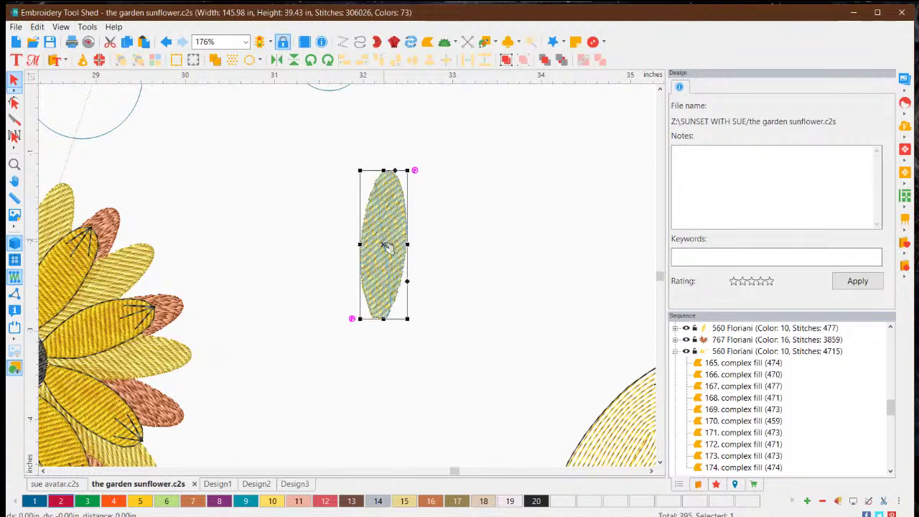
click(385, 279)
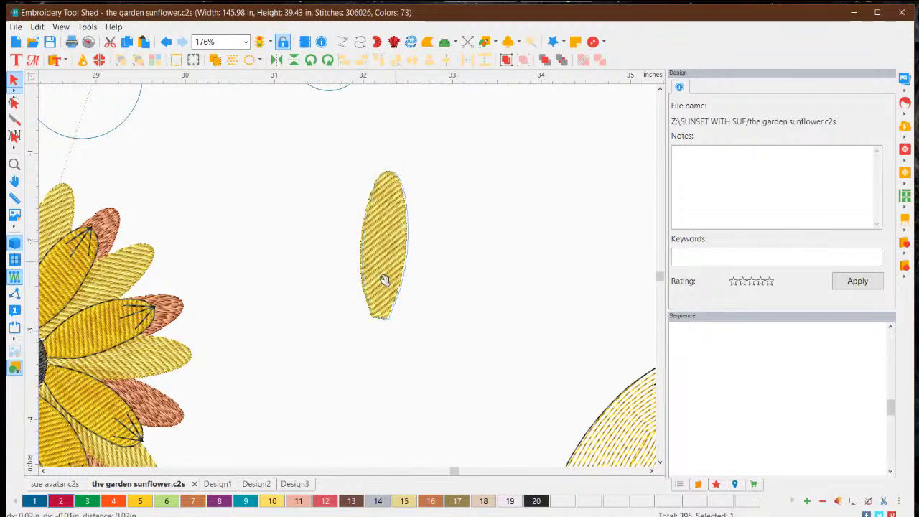
right_click(384, 246)
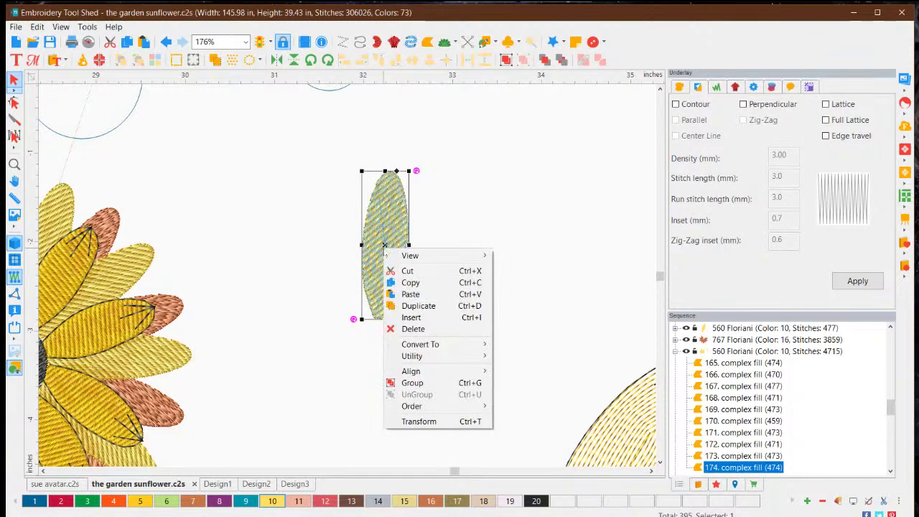
mouse_move(448, 349)
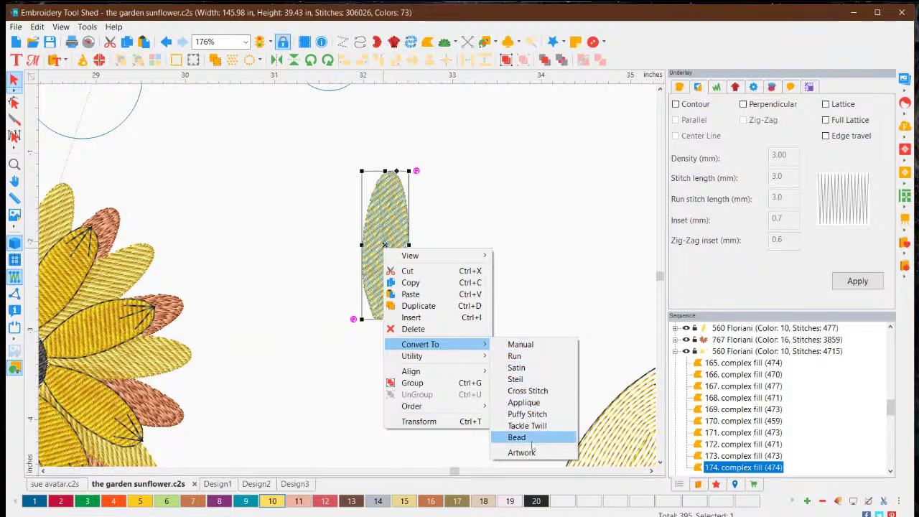
click(543, 380)
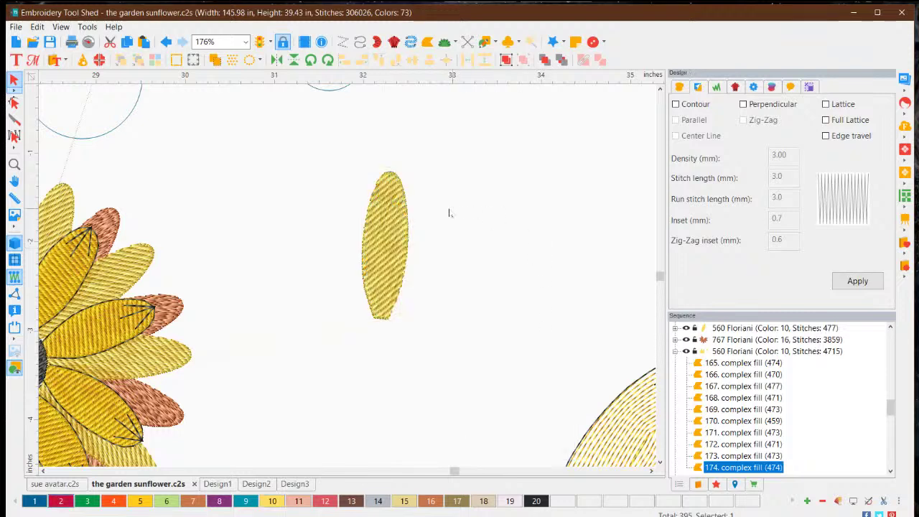
click(397, 192)
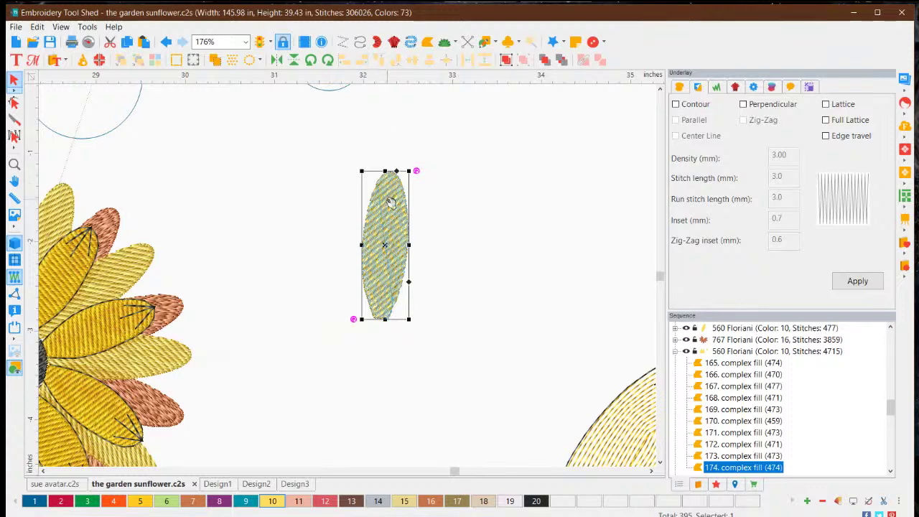
click(474, 253)
click(374, 232)
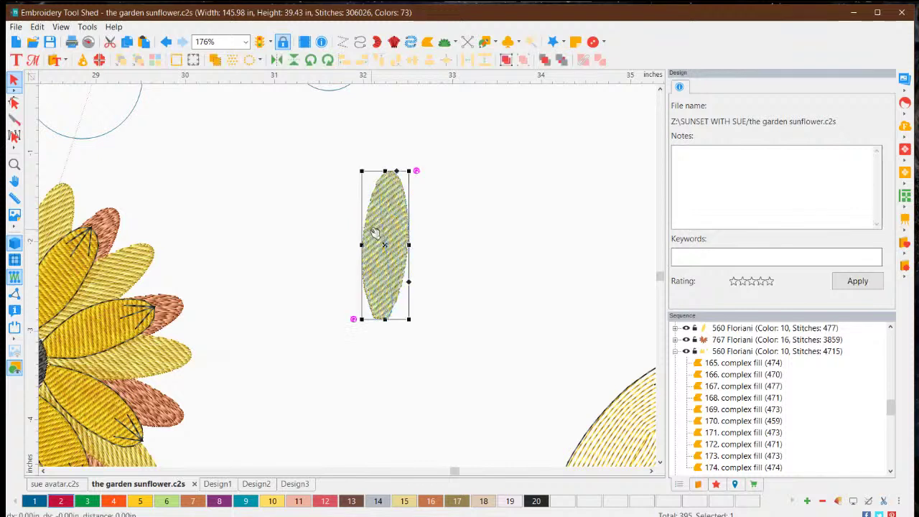
click(451, 248)
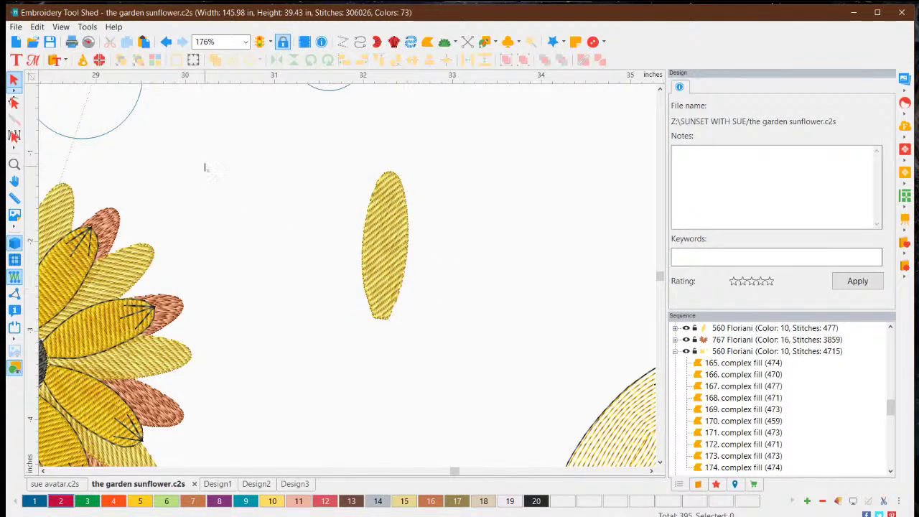
Draw a Standard run stitch with 3.0 mm stitch length up the upright petal's left edge, from its base to its tip.
click(360, 44)
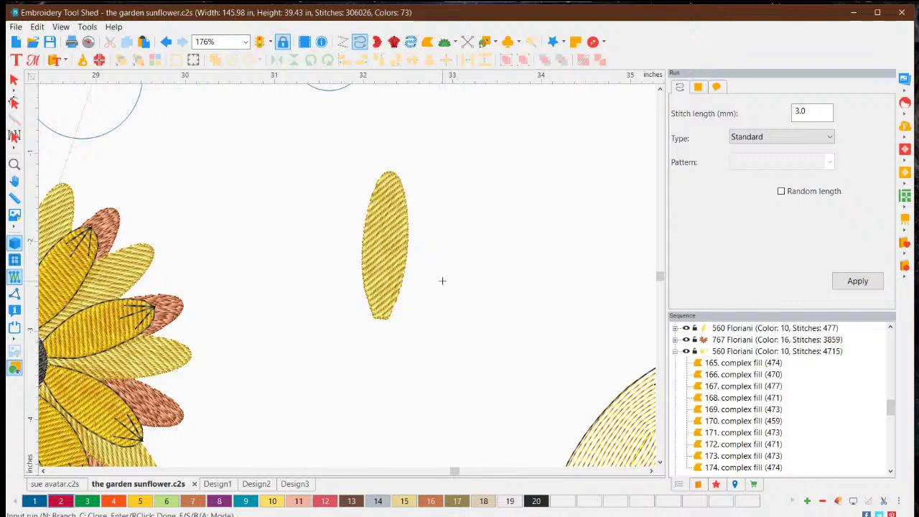
click(374, 316)
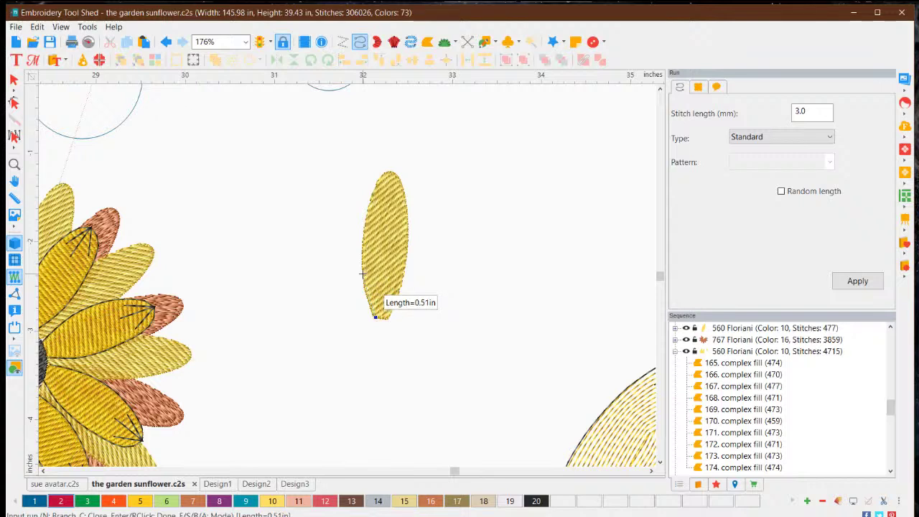
click(363, 273)
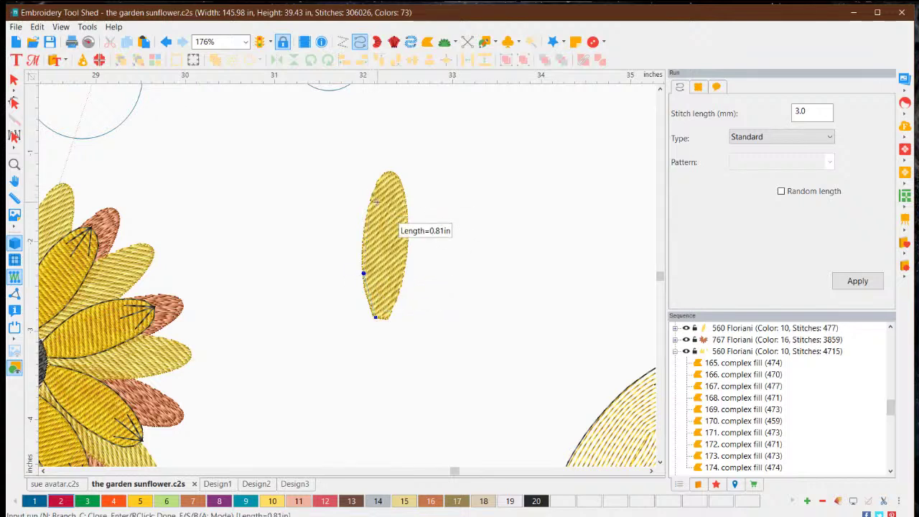
click(367, 204)
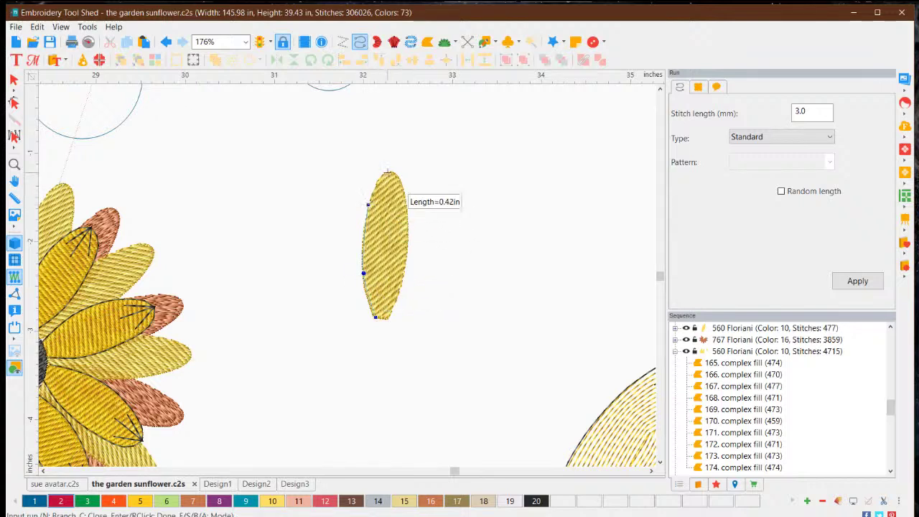
click(387, 173)
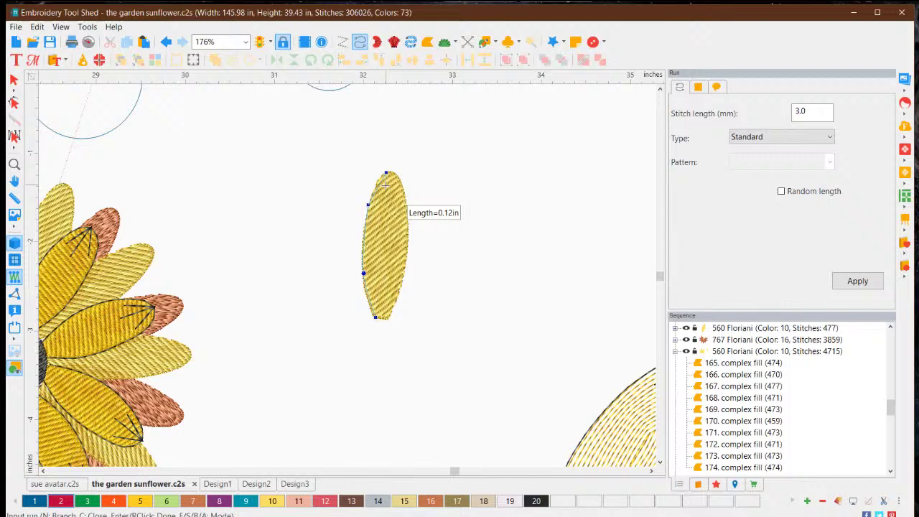
Continue the run stitch with three veins fanning down from the petal's tip, about 0.6, 0.3 and 0.6 in long.
click(371, 224)
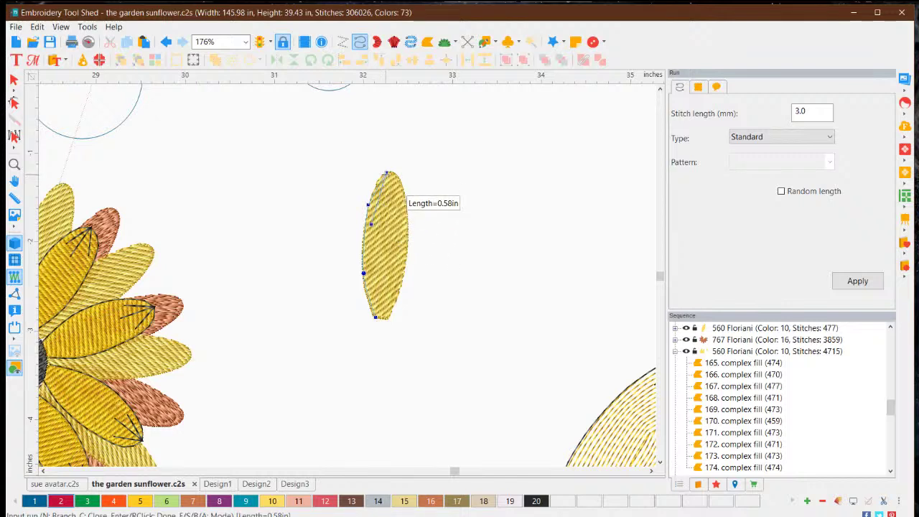
click(386, 173)
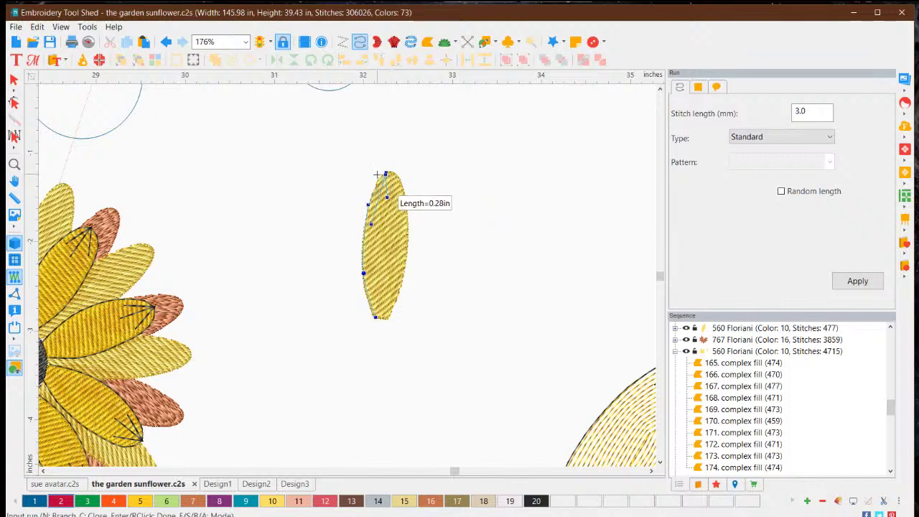
click(401, 223)
click(386, 173)
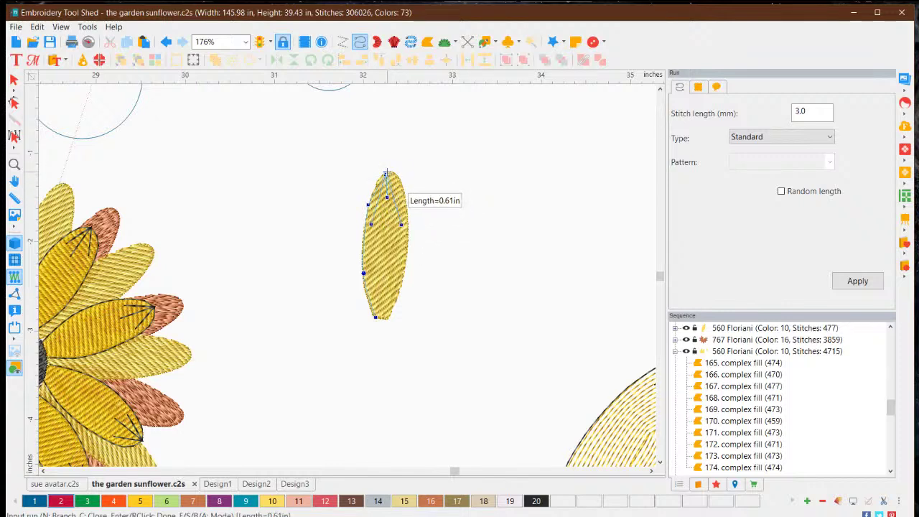
Continue the run stitch from the petal's tip down its right edge to the base.
click(398, 178)
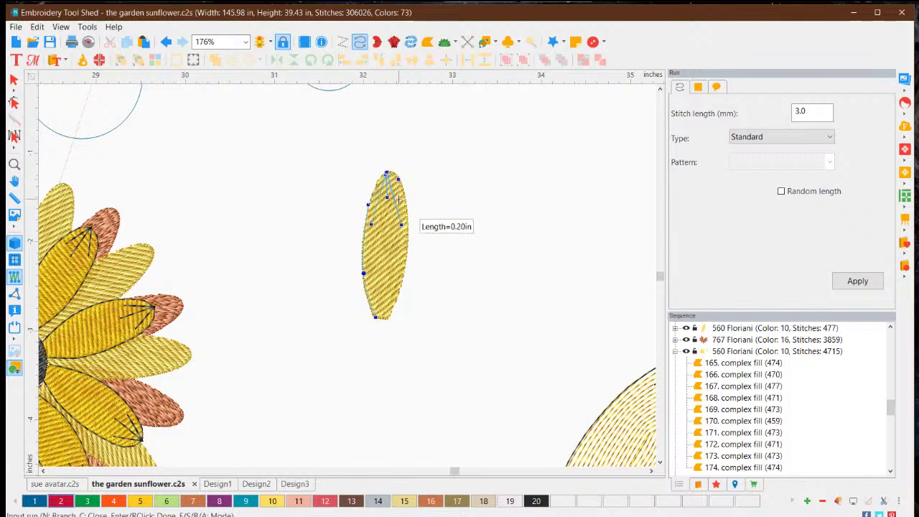
click(406, 204)
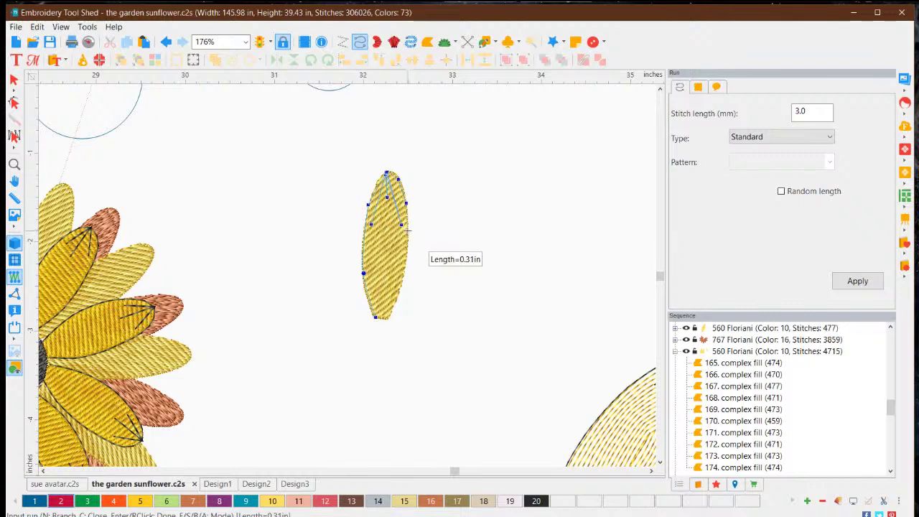
click(408, 231)
click(404, 260)
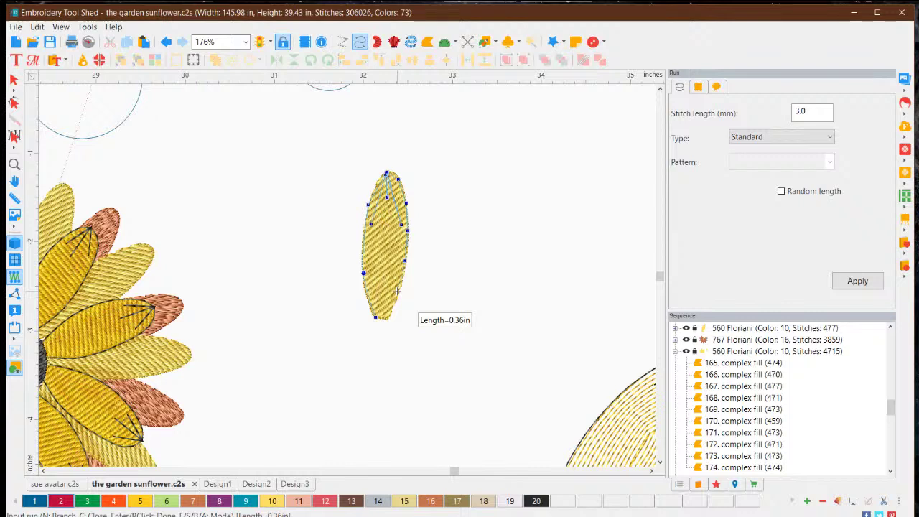
click(397, 291)
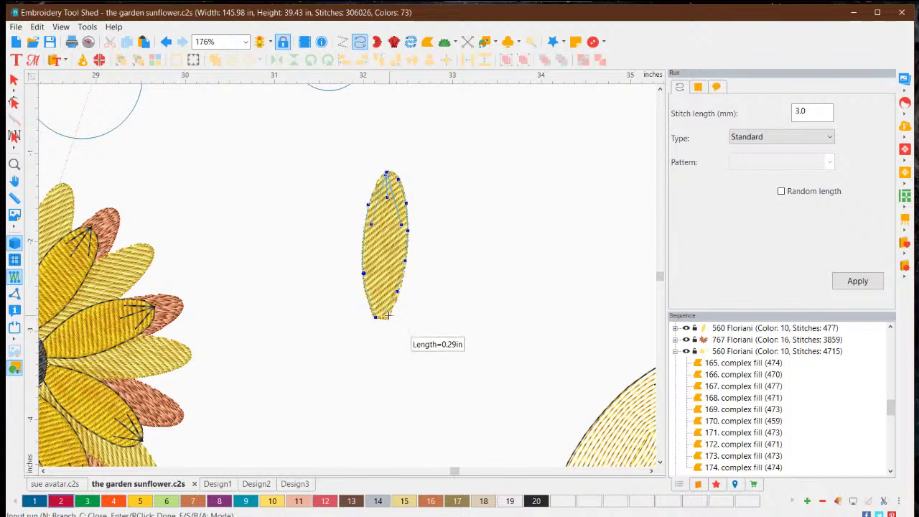
click(383, 317)
Add several veins about half an inch long fanning up from the petal's base and finish the run stitch.
click(388, 266)
click(383, 314)
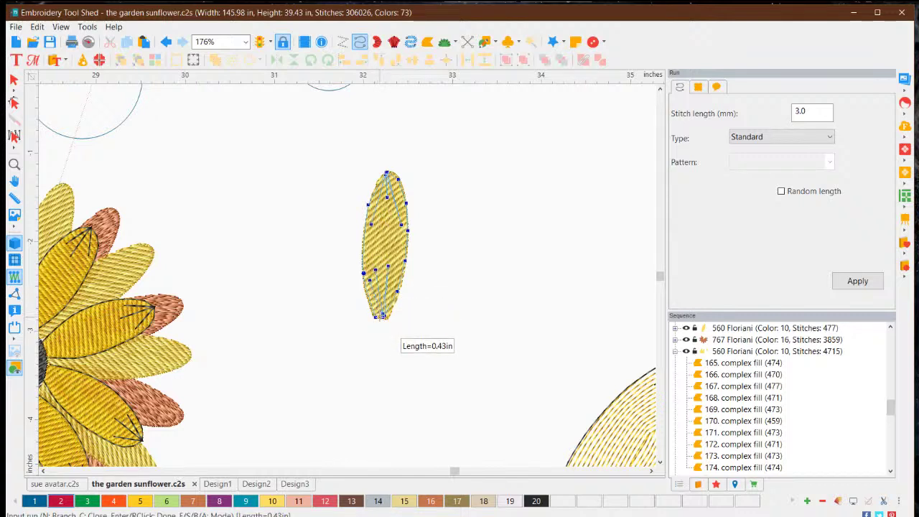
click(390, 321)
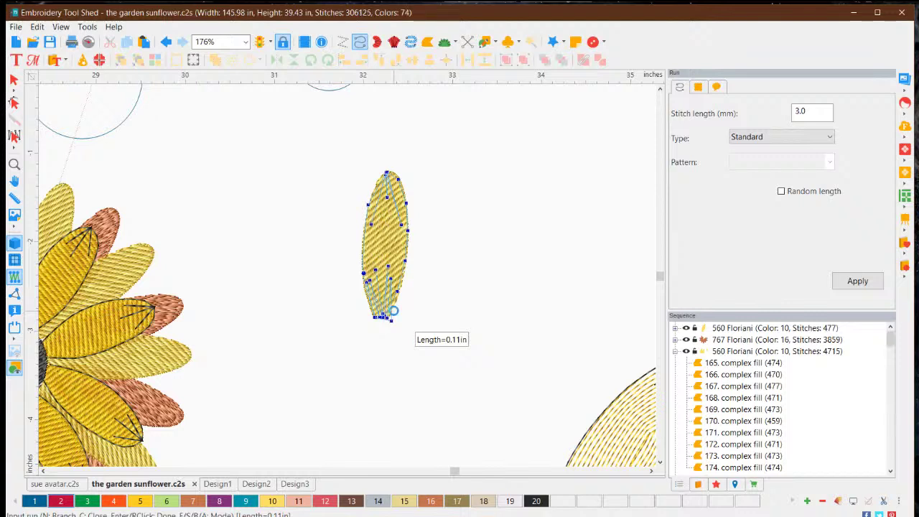
right_click(393, 311)
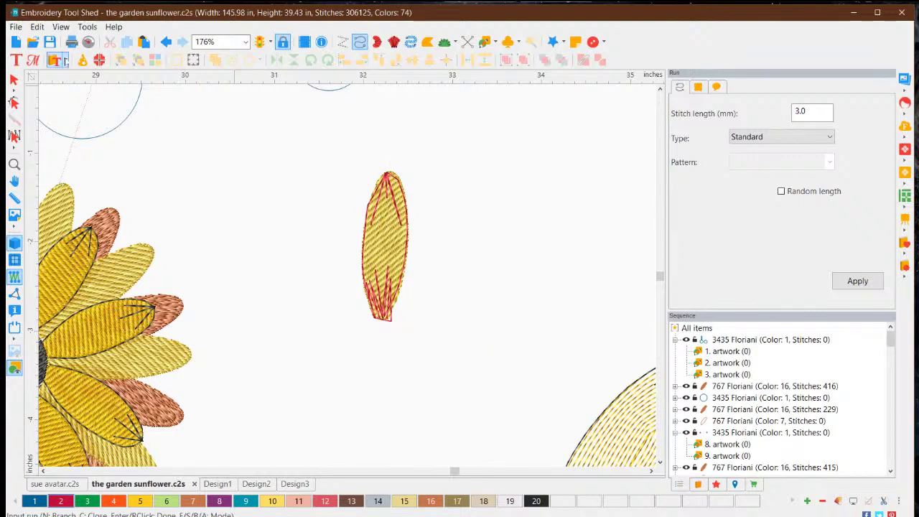
Recolor the petal's new run-stitch outline and veins to color 20, Floriani 436 Graphite.
click(13, 80)
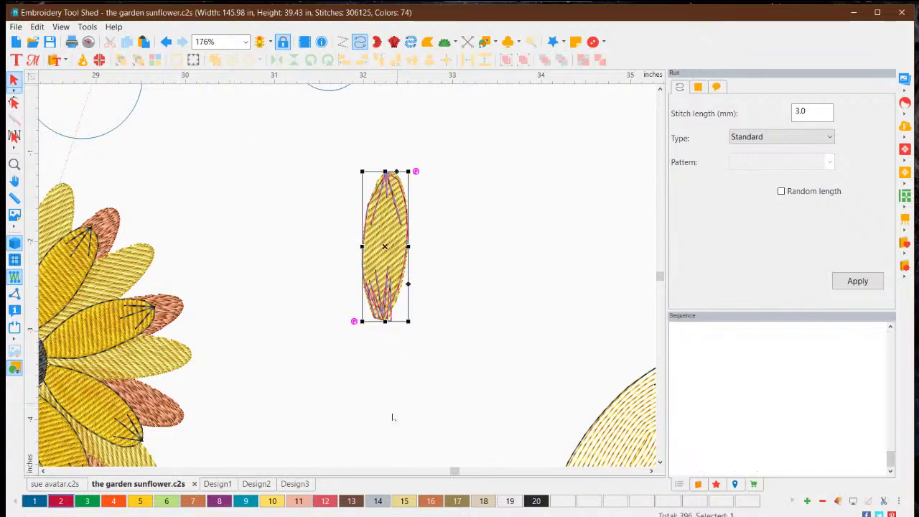
click(535, 500)
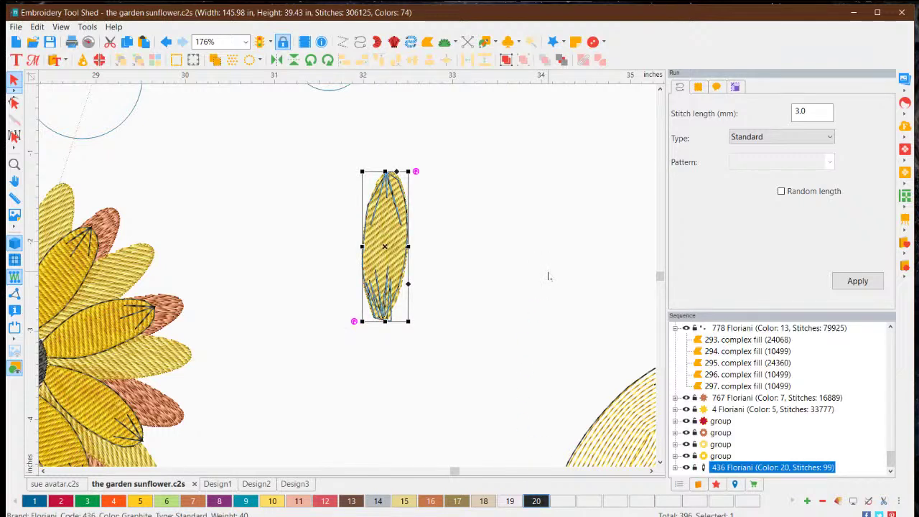
click(460, 325)
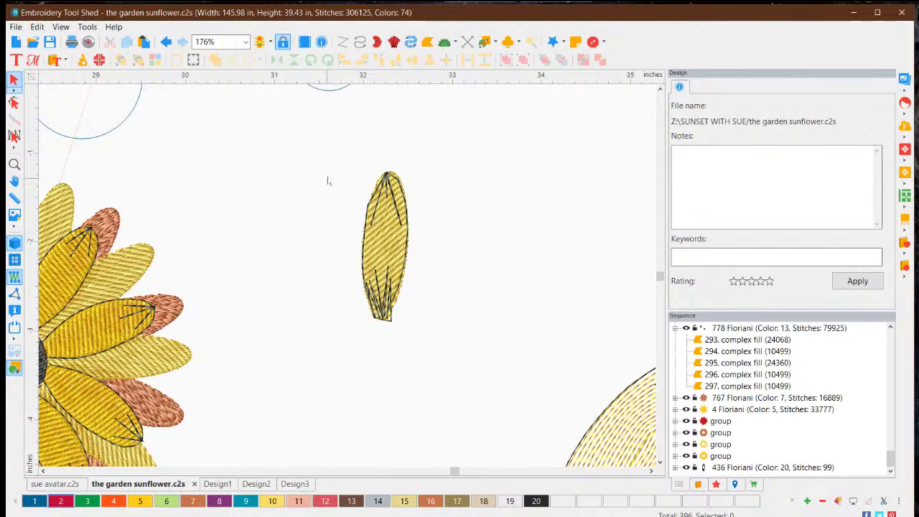
Compare the newly outlined petal with the loose petals and finished sunflowers elsewhere in the design.
scroll(334, 155, down, 5)
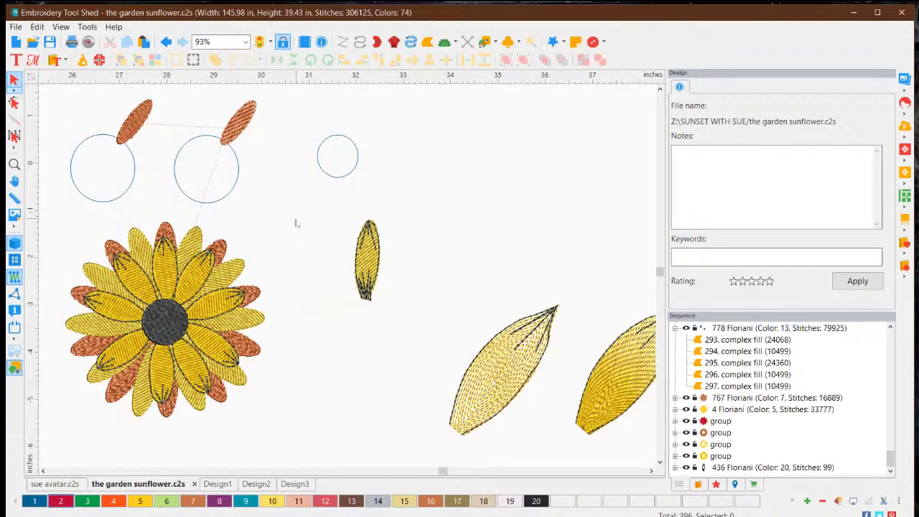
scroll(138, 281, down, 2)
scroll(60, 334, down, 1)
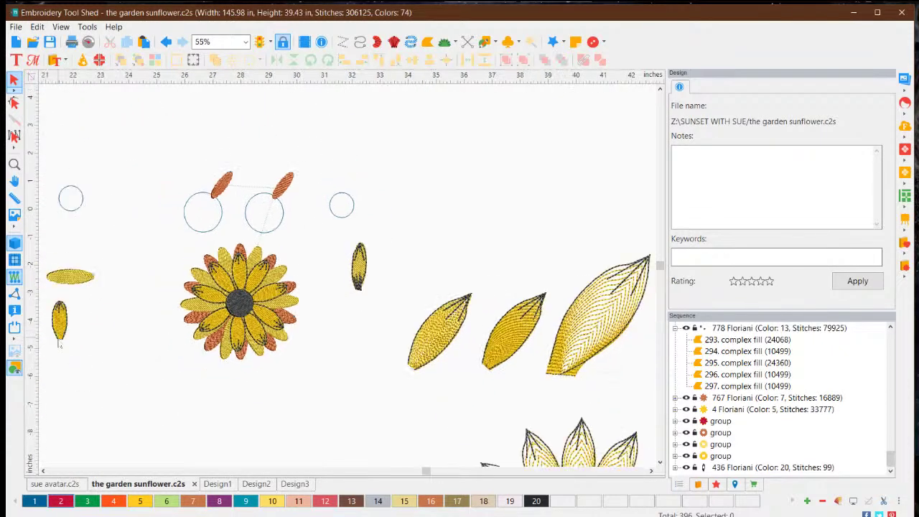
click(43, 471)
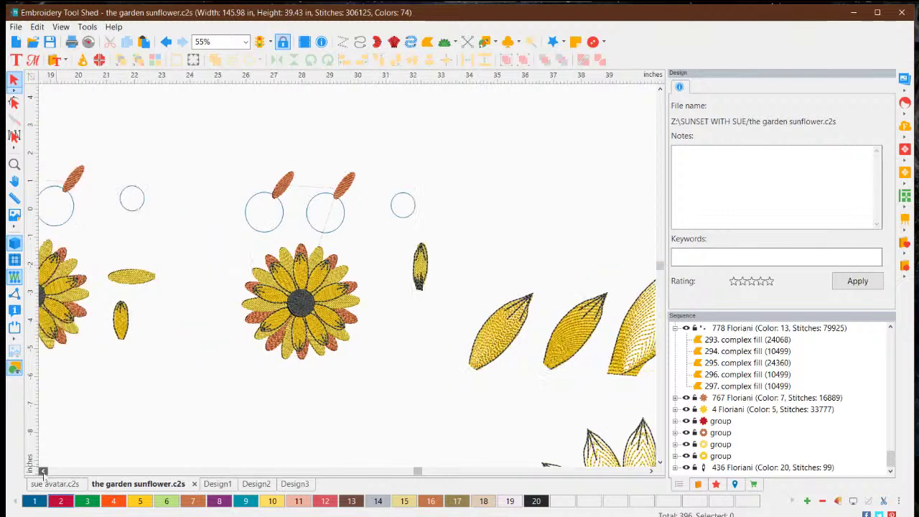
click(43, 471)
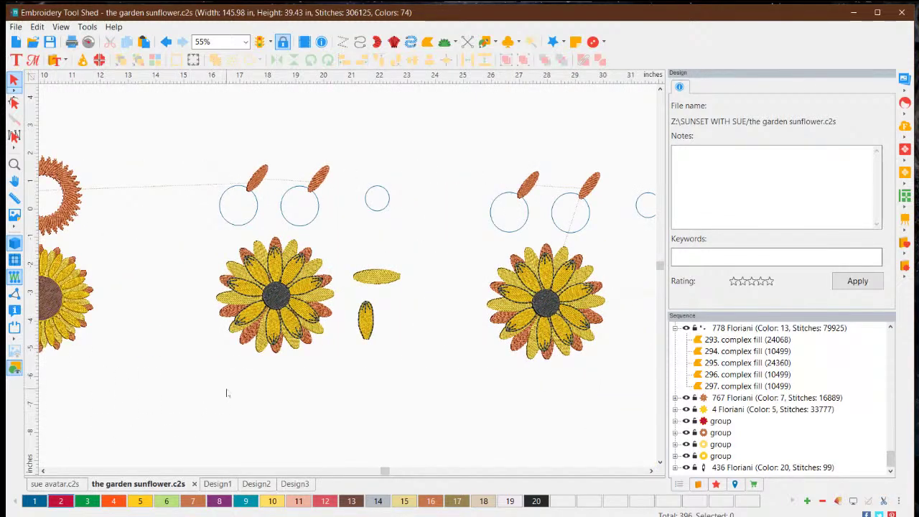
click(651, 471)
click(651, 471)
click(651, 471)
click(650, 471)
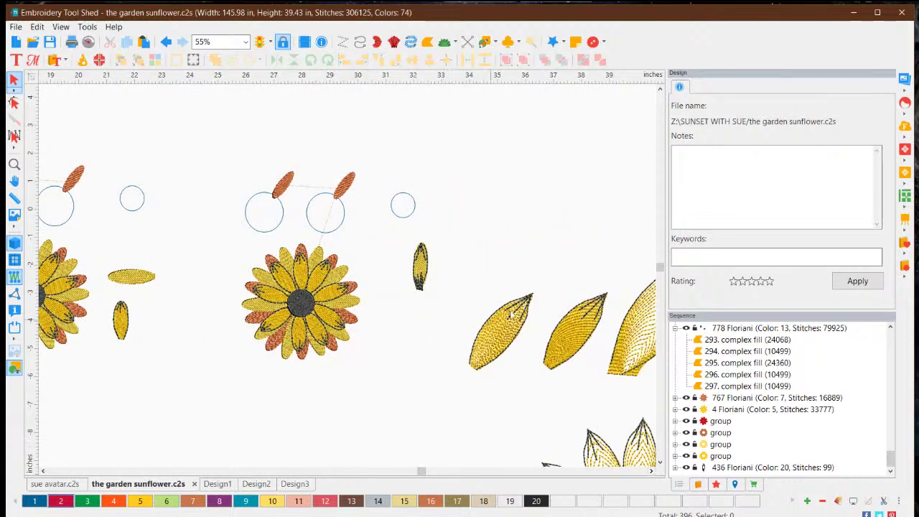
Recolor the outlined upright petal's complex fill to color 5, Floriani 4, leaving its outline unselected.
scroll(511, 315, up, 1)
scroll(496, 271, up, 4)
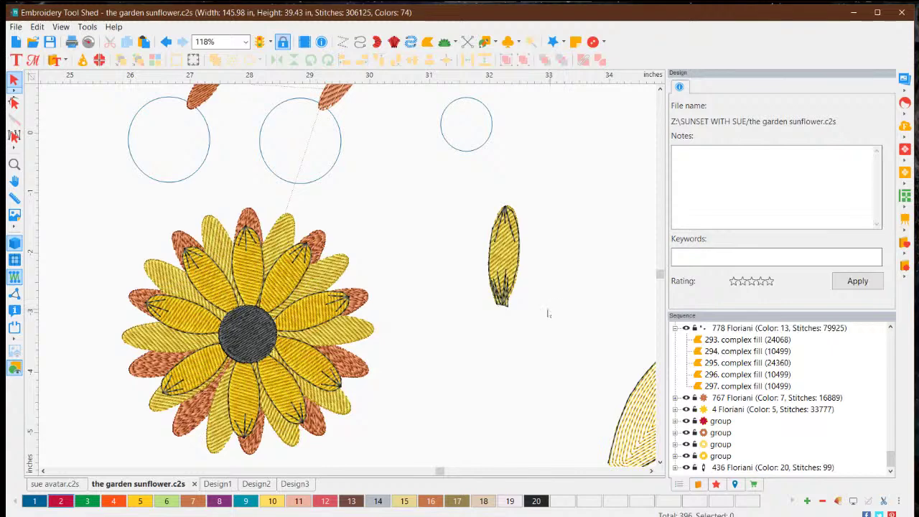
click(501, 305)
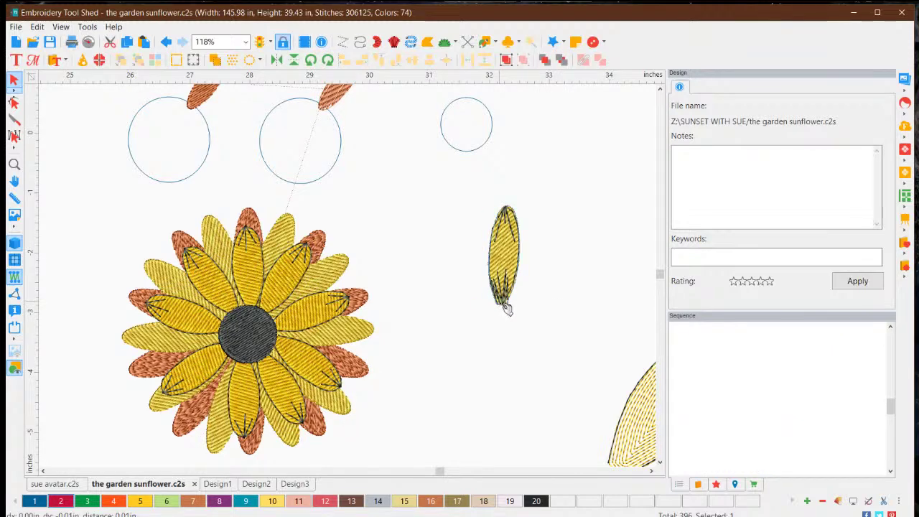
click(543, 295)
click(509, 300)
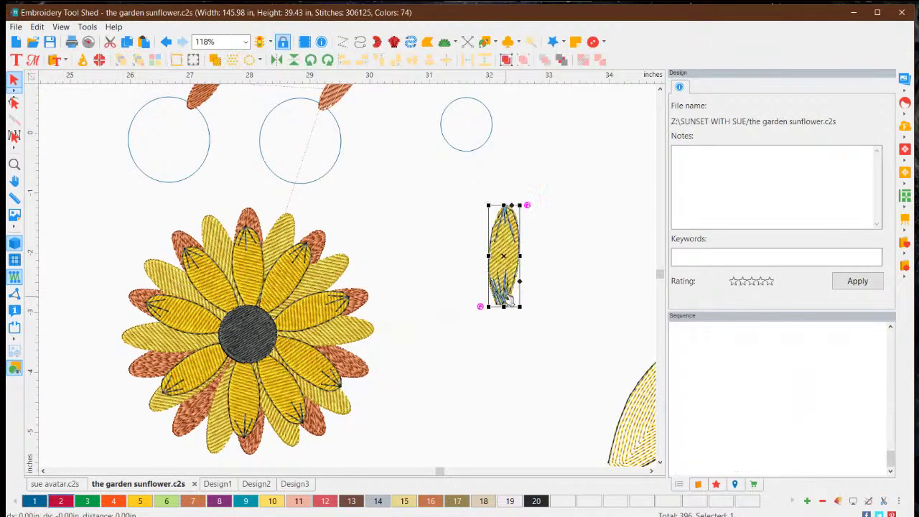
click(577, 266)
click(514, 251)
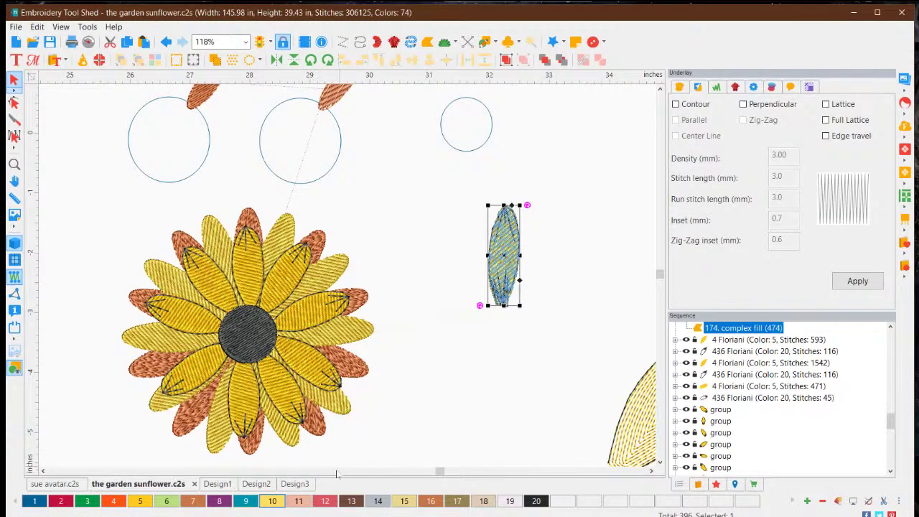
click(272, 506)
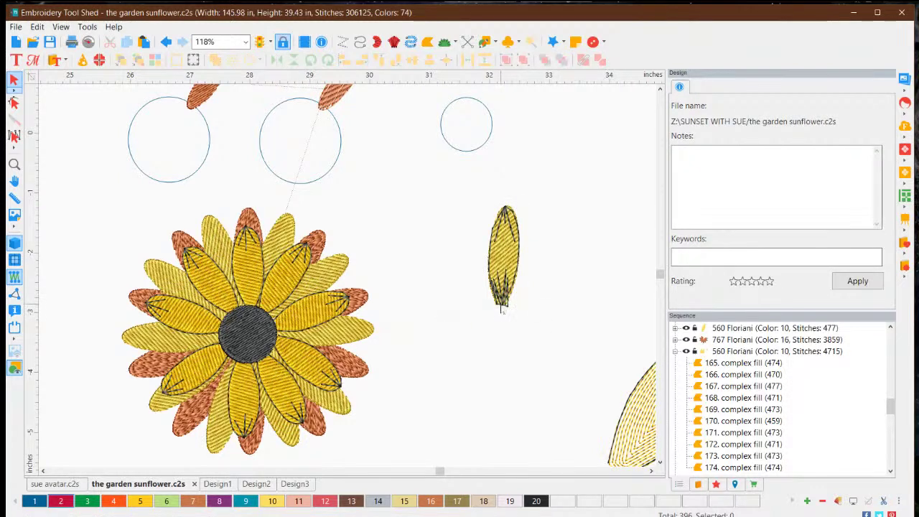
click(502, 305)
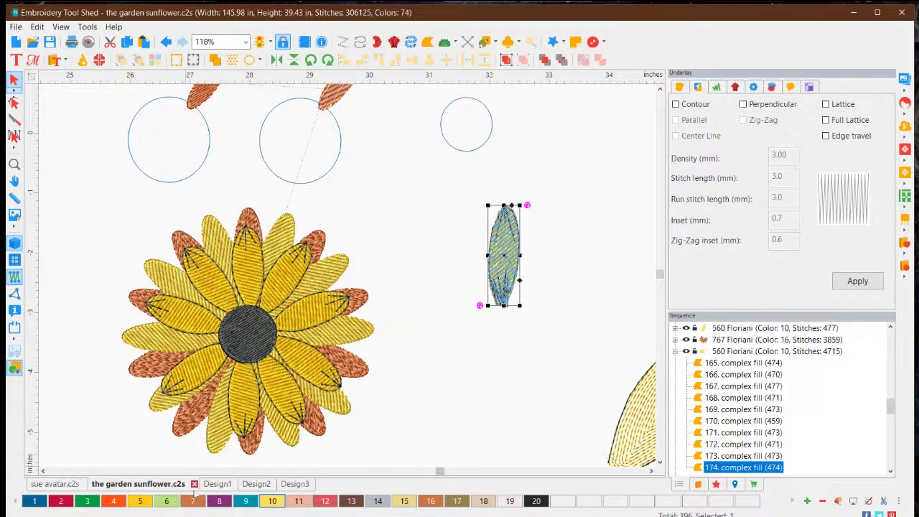
click(534, 380)
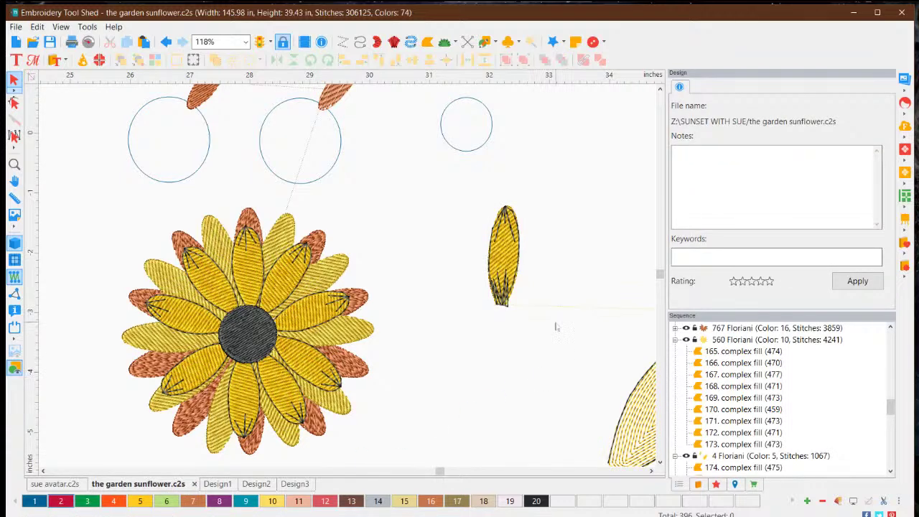
Recolor the black detail lines of the standalone vertical petal with thread color 5, Indian Orange.
scroll(556, 316, up, 1)
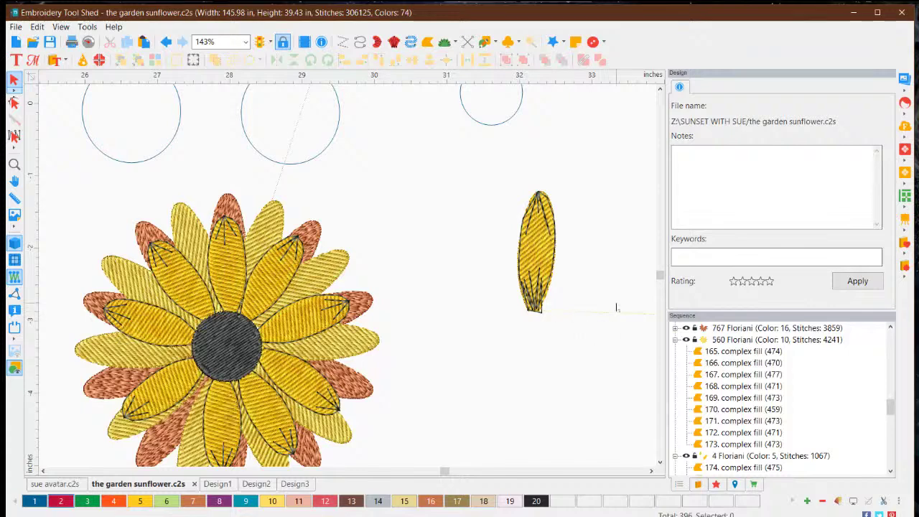
scroll(615, 307, up, 2)
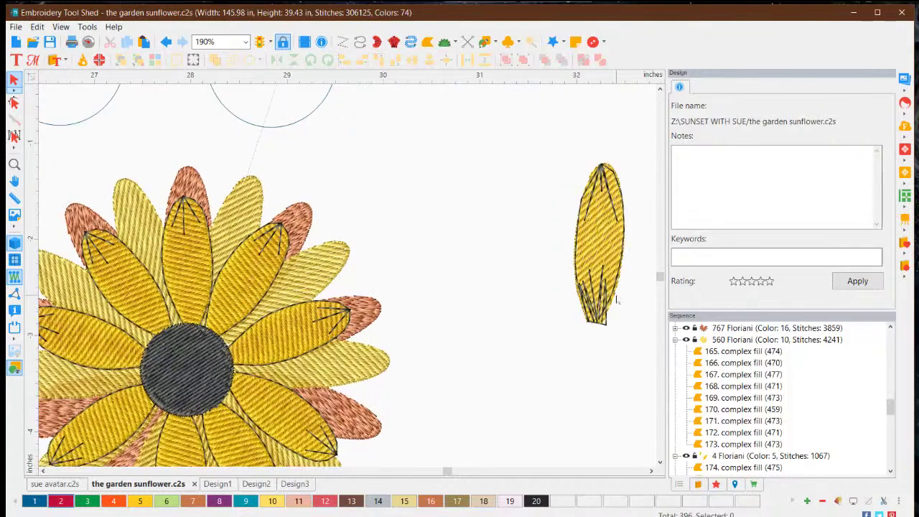
click(651, 470)
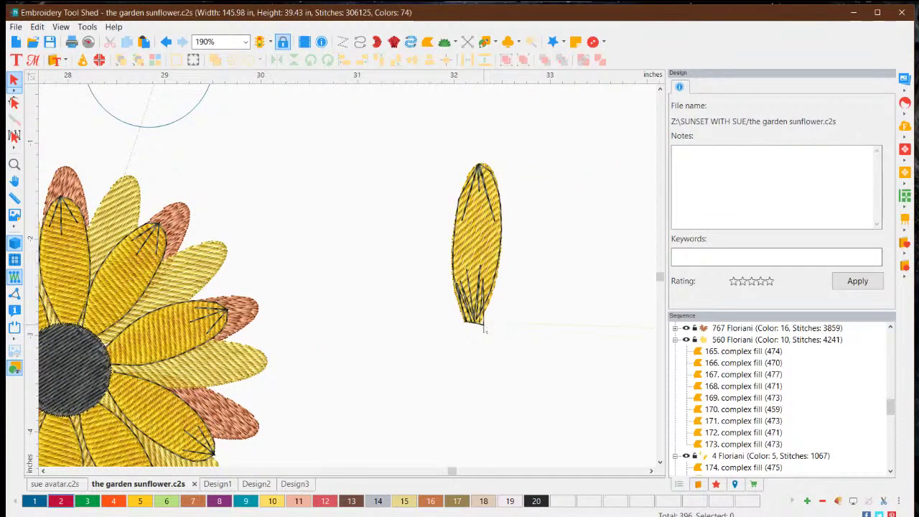
click(485, 329)
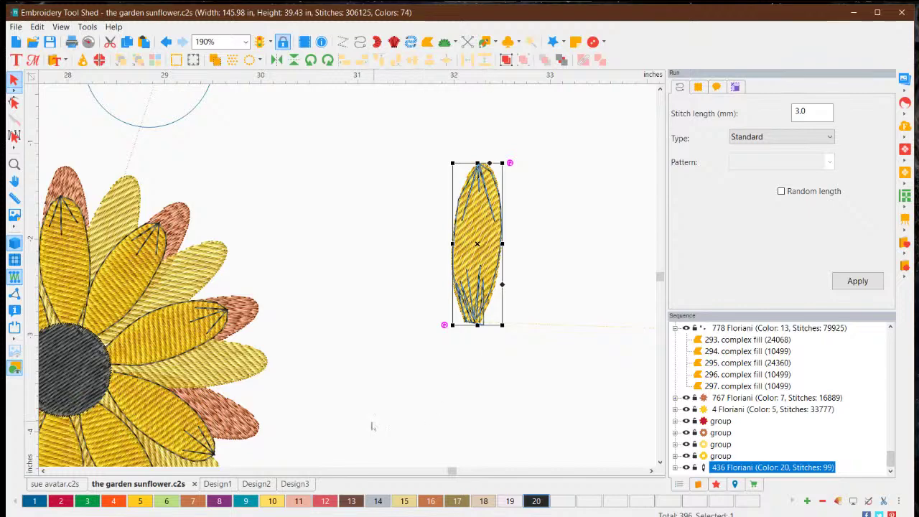
click(140, 501)
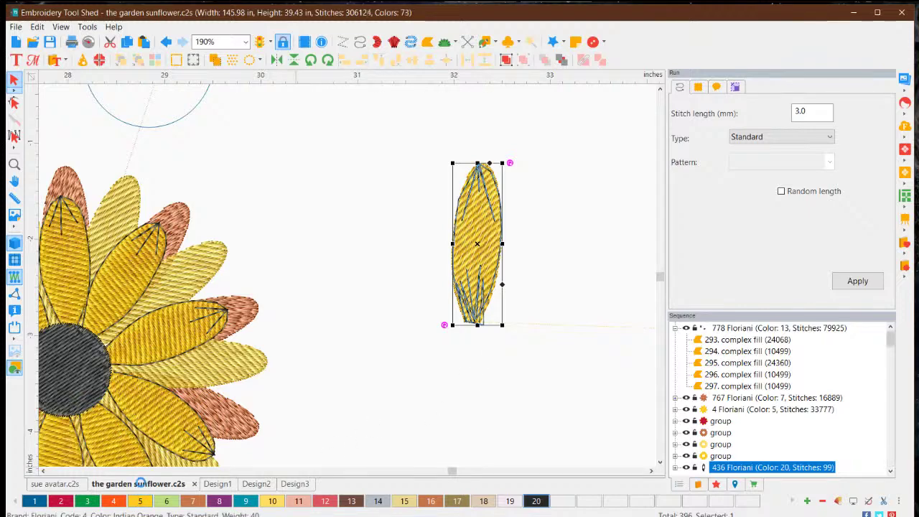
click(548, 290)
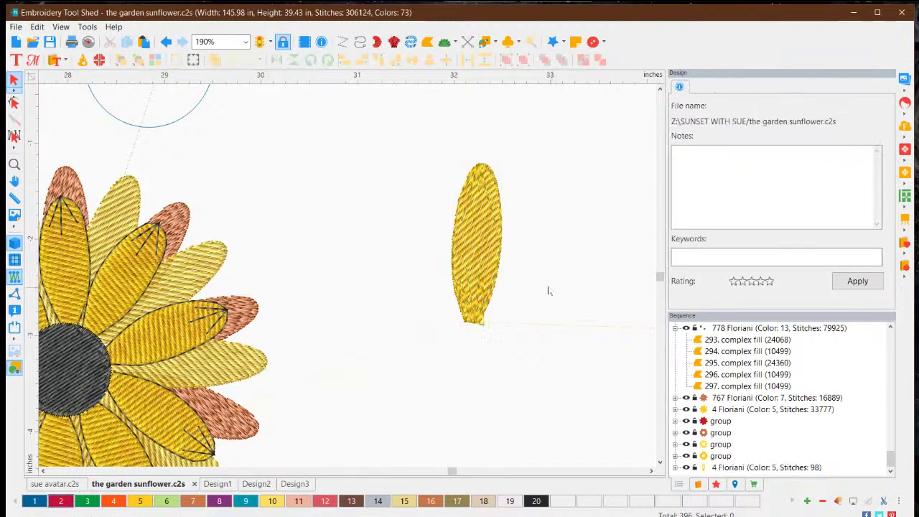
Try thread color 10, Vegas Gold, on the fill of the standalone petal.
click(485, 247)
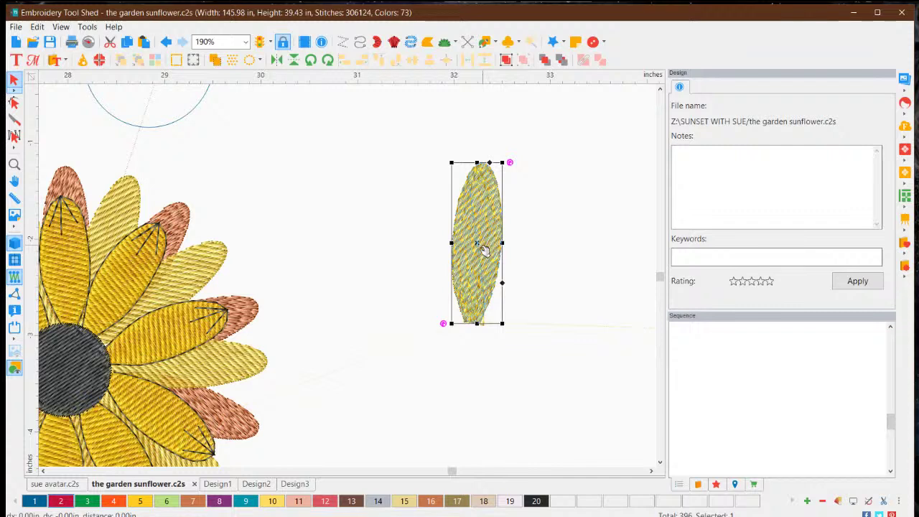
click(272, 501)
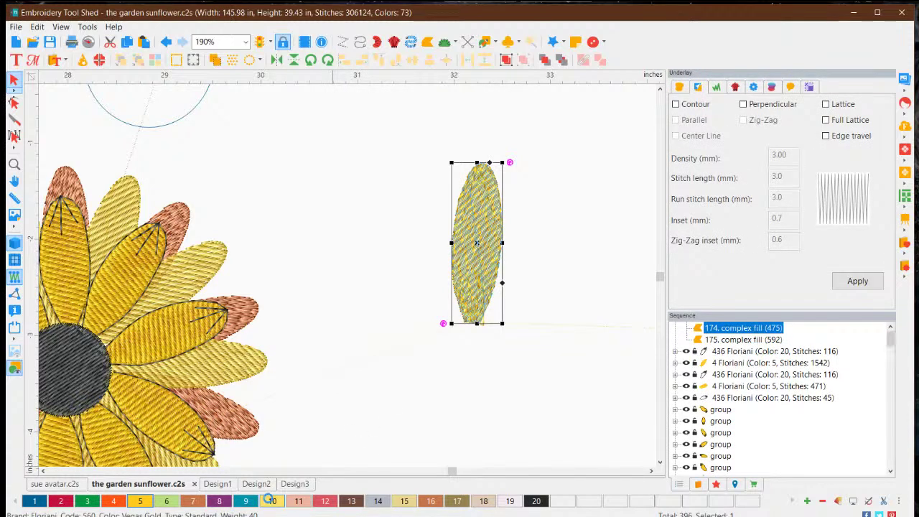
click(512, 387)
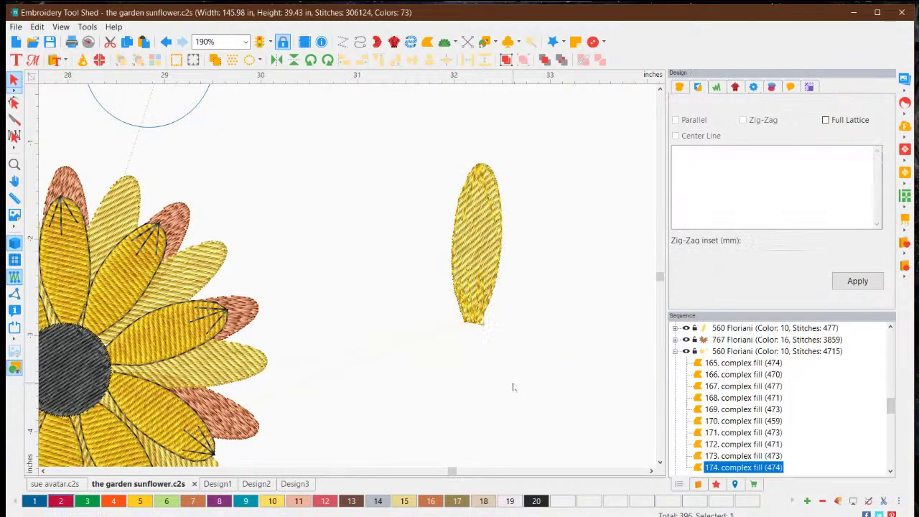
Recolor the standalone petal's fill with thread color 15, Golden Sand.
click(475, 242)
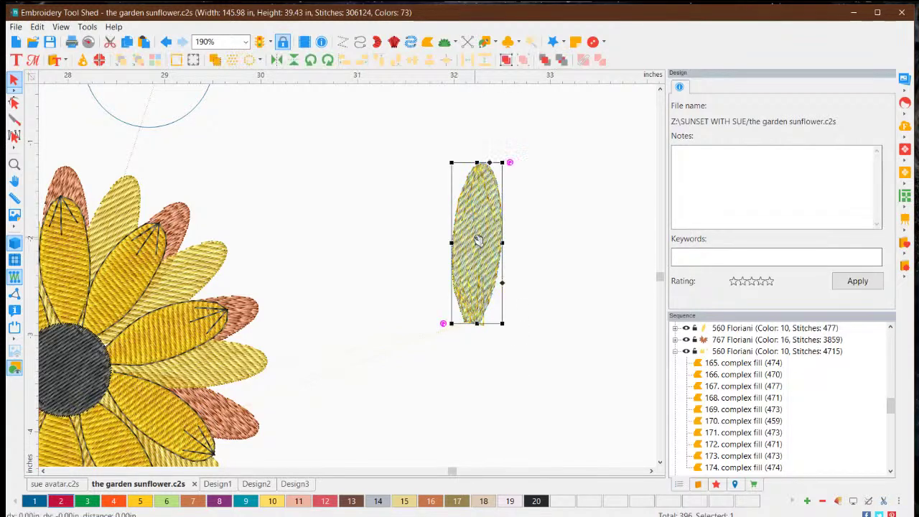
click(399, 503)
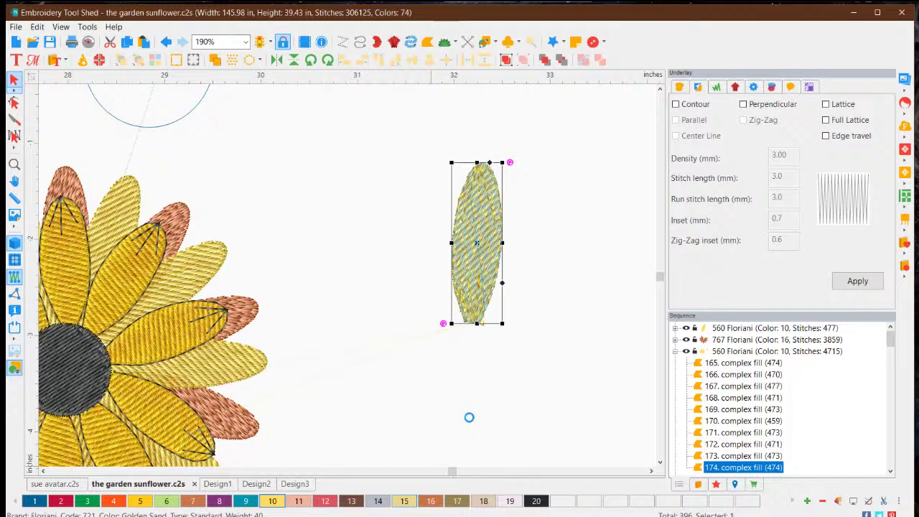
click(548, 344)
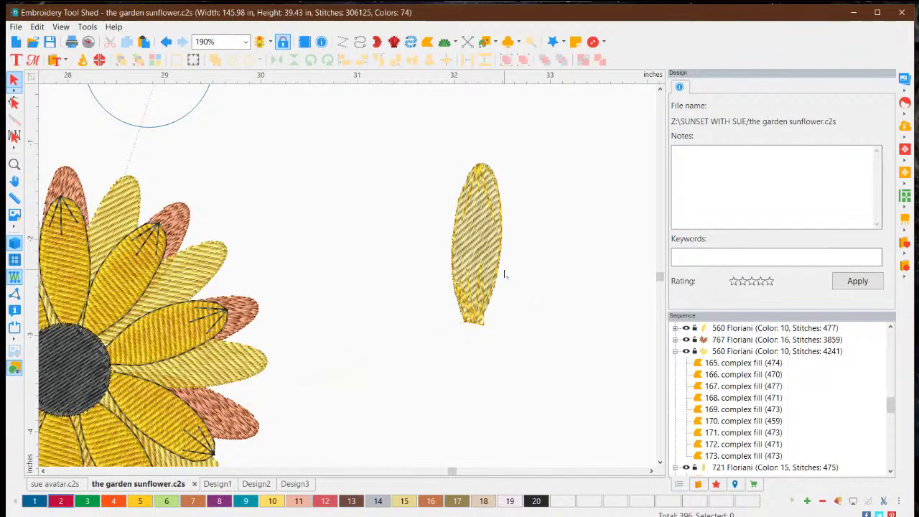
Start a Carousel from the standalone petal's fill and detail lines together, with a circle width of 4 in.
scroll(461, 223, down, 1)
scroll(462, 222, down, 1)
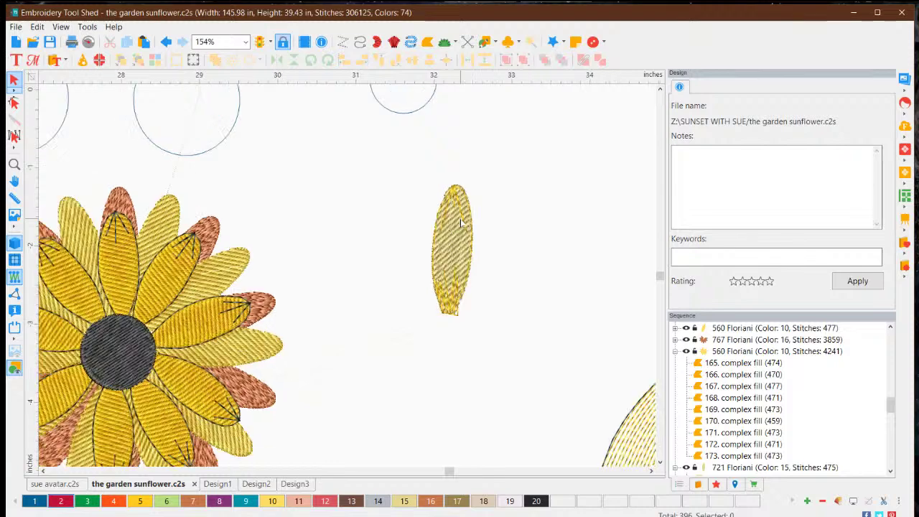
drag(411, 177, 509, 347)
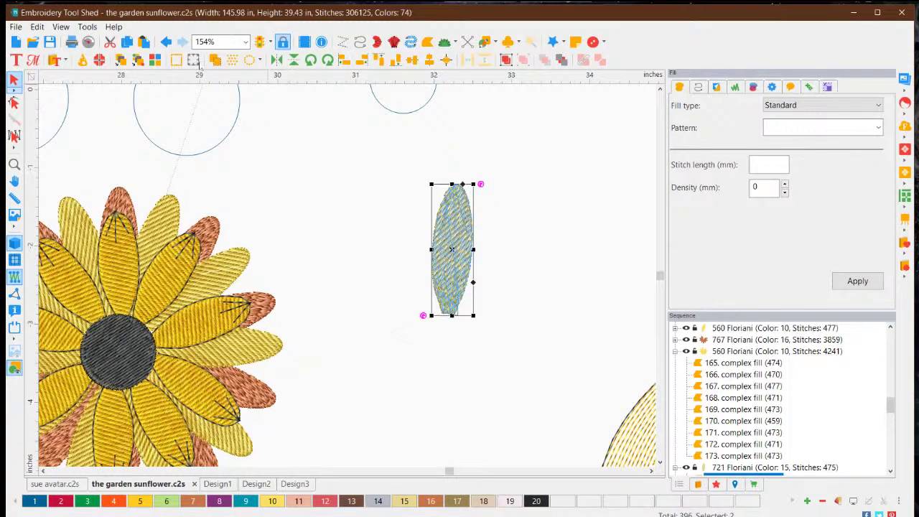
click(249, 60)
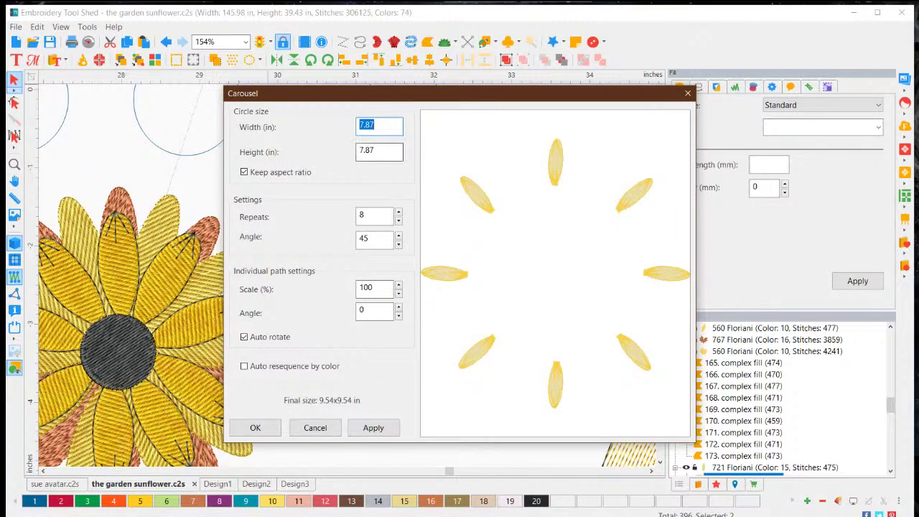
text(4)
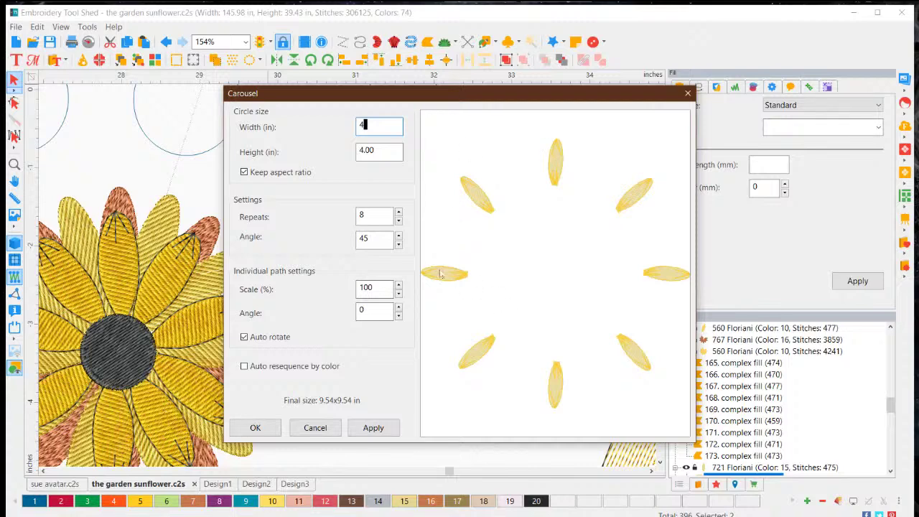
Set the carousel to 30 repeats with automatic resequencing by color, and create the petal ring.
click(398, 212)
click(399, 213)
click(398, 212)
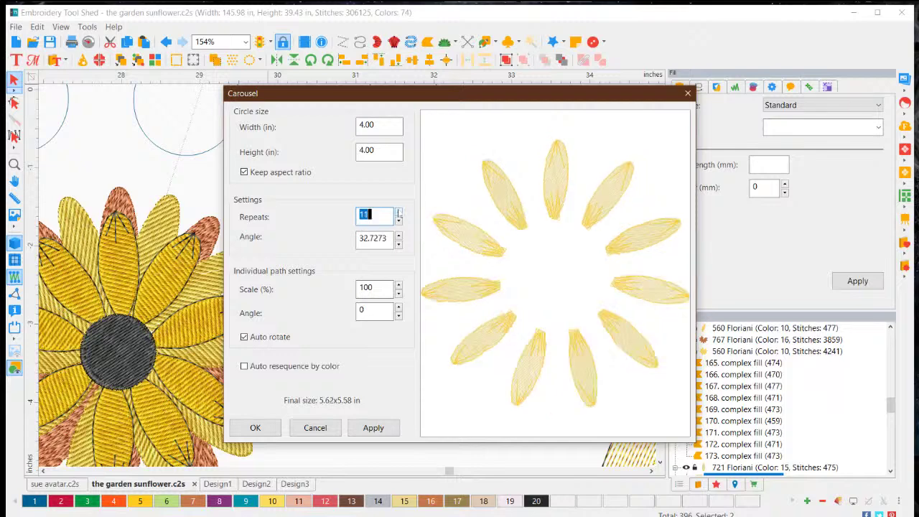
click(398, 212)
click(398, 213)
click(399, 212)
click(399, 212)
click(398, 212)
click(398, 212)
click(398, 213)
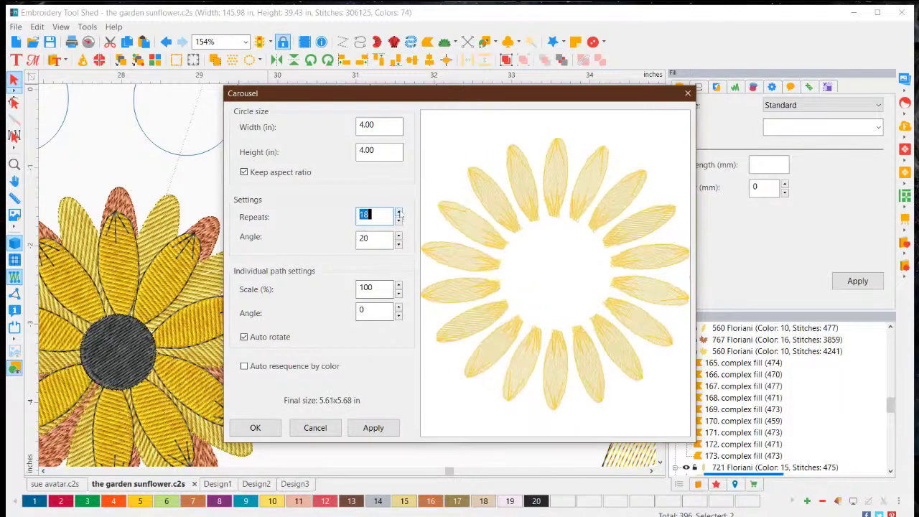
click(398, 212)
click(398, 212)
click(398, 213)
click(398, 213)
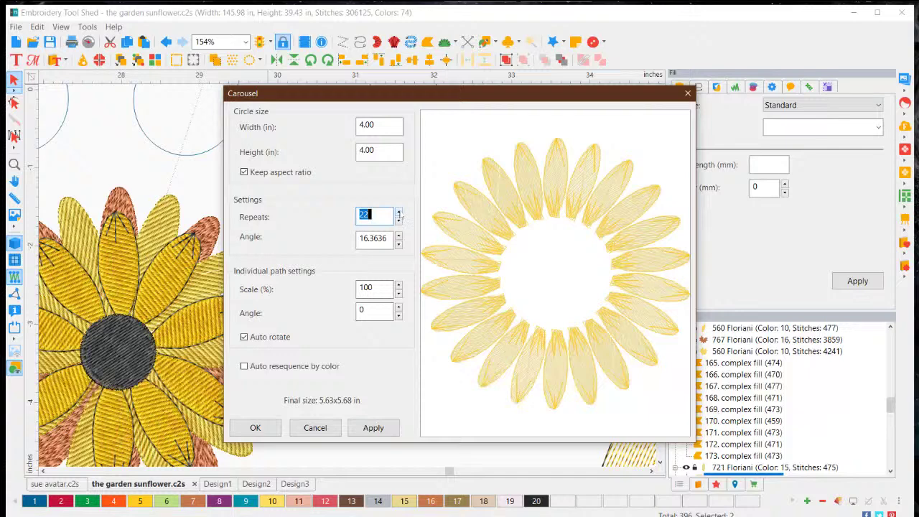
click(398, 213)
click(398, 213)
click(398, 212)
click(398, 212)
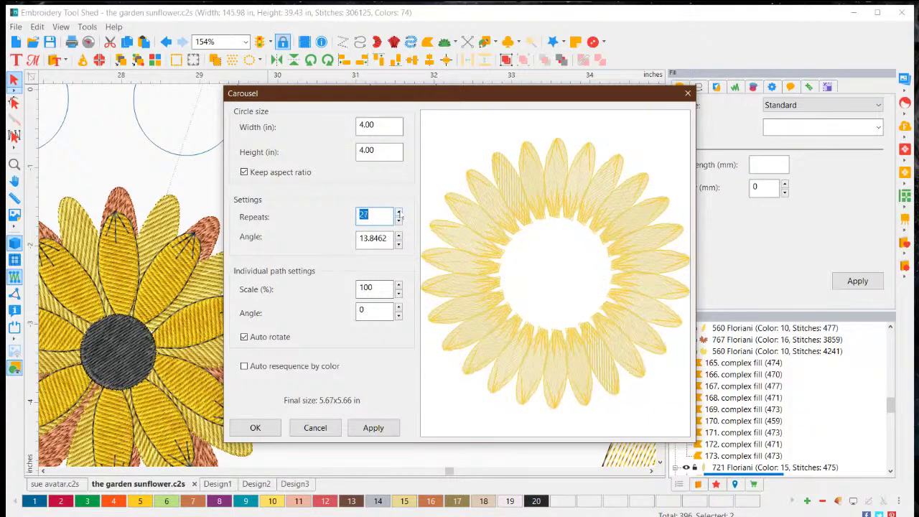
click(399, 213)
click(399, 213)
click(399, 213)
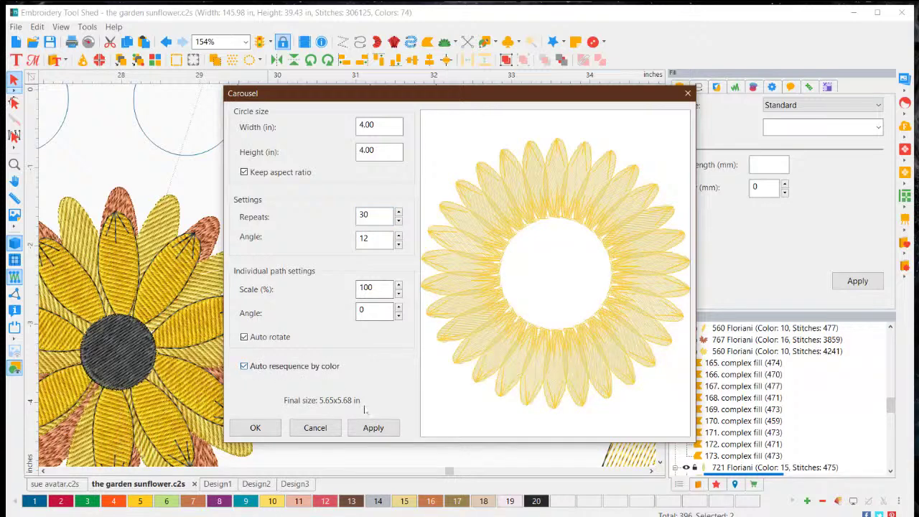
click(381, 429)
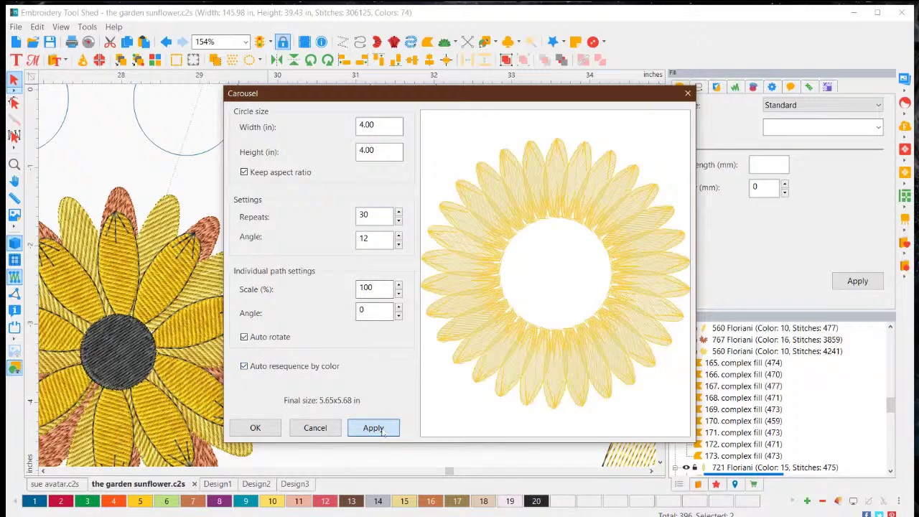
click(255, 429)
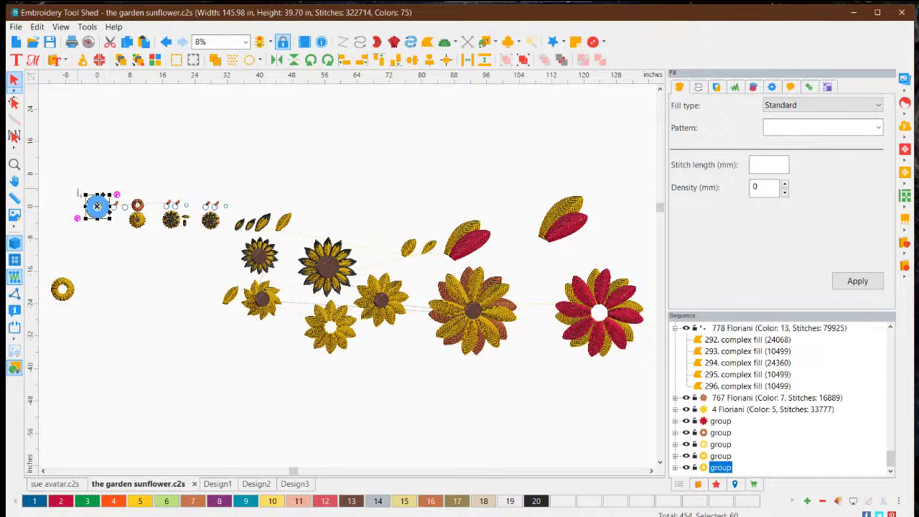
Move the new petal ring to the empty area below the flowers and enlarge it proportionally to about 14 inches across.
drag(101, 210, 404, 385)
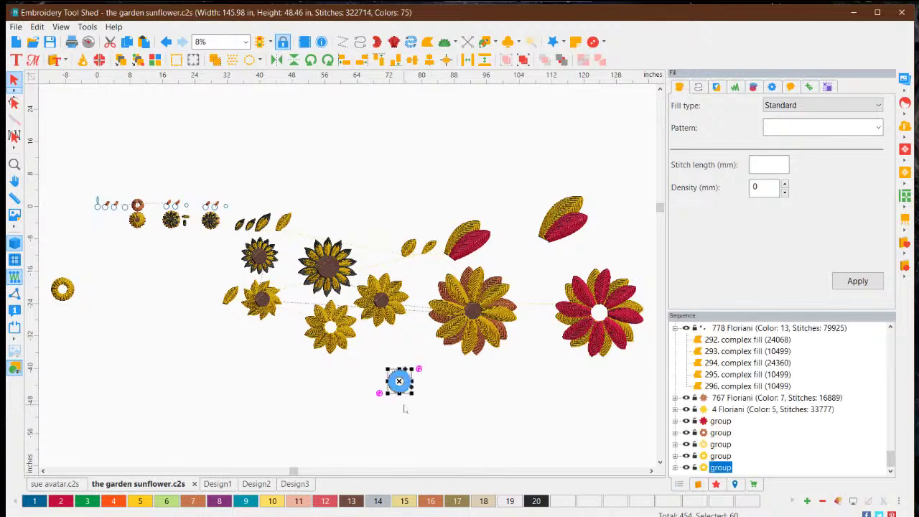
scroll(406, 413, up, 2)
scroll(410, 422, up, 3)
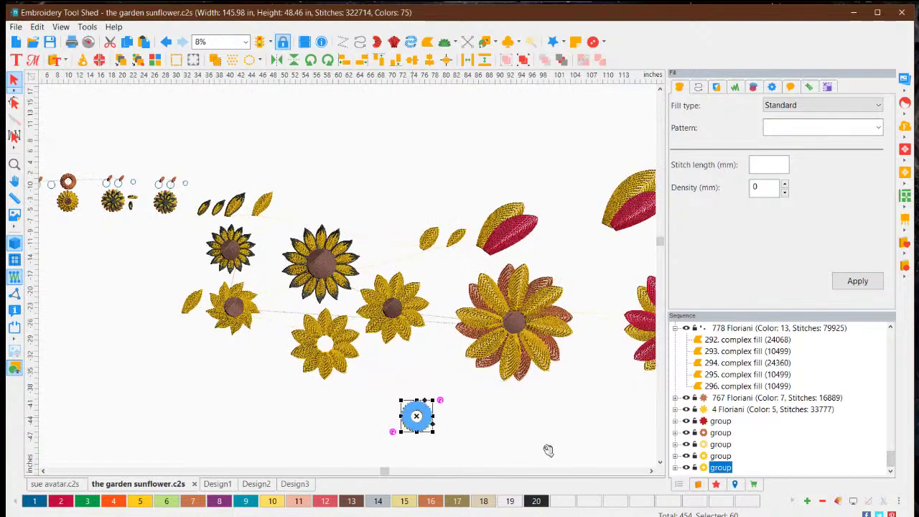
scroll(660, 463, down, 3)
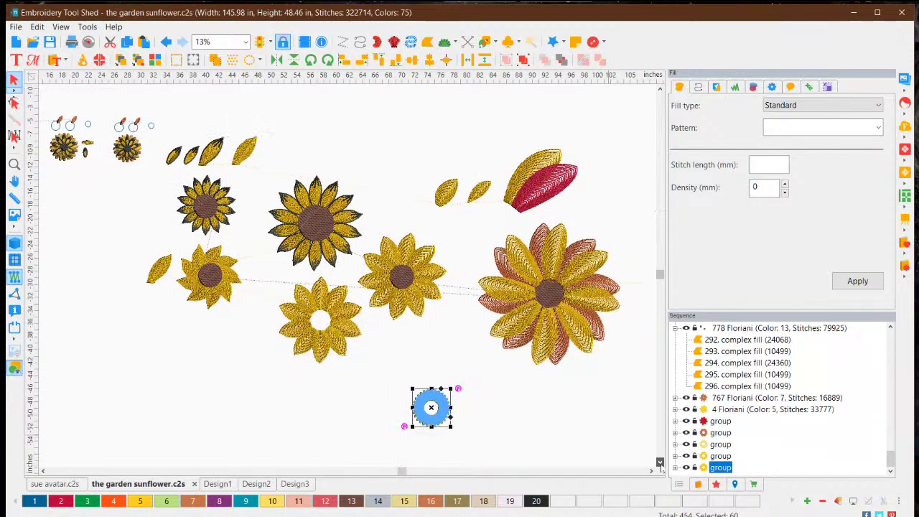
scroll(430, 426, up, 4)
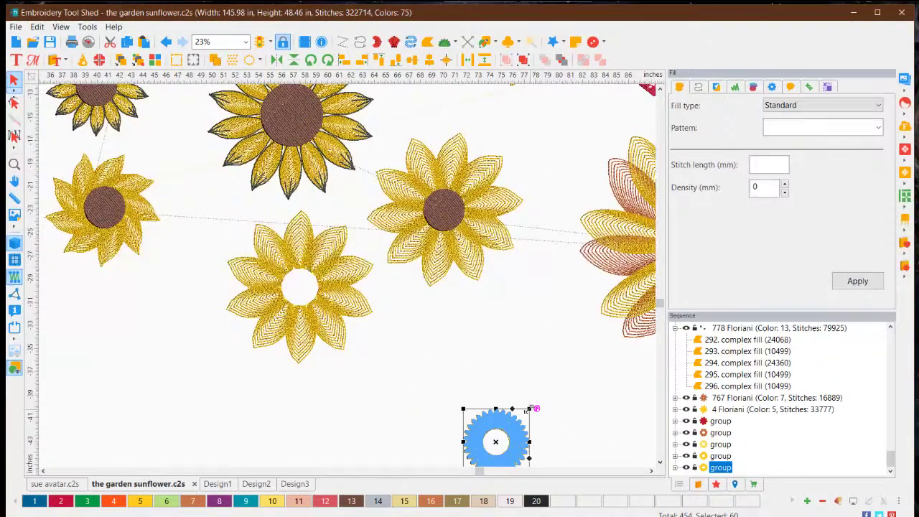
drag(530, 407, 608, 301)
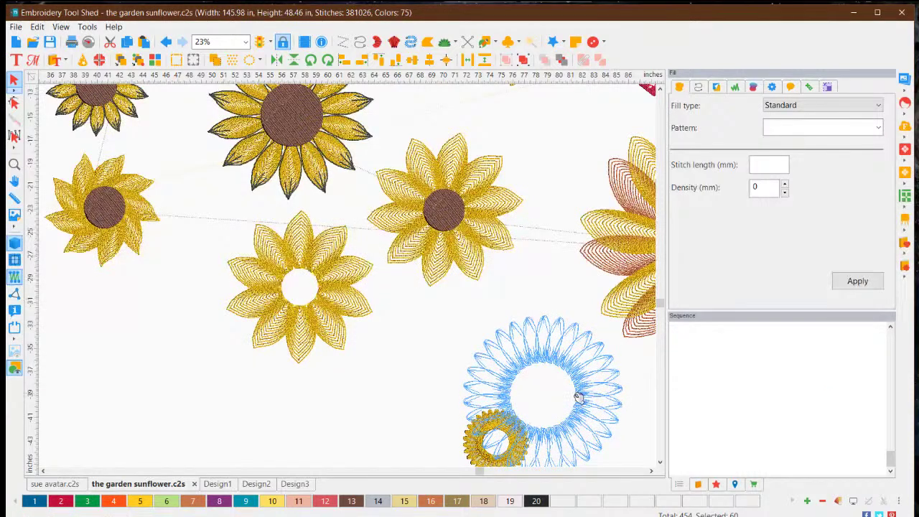
drag(587, 394, 514, 376)
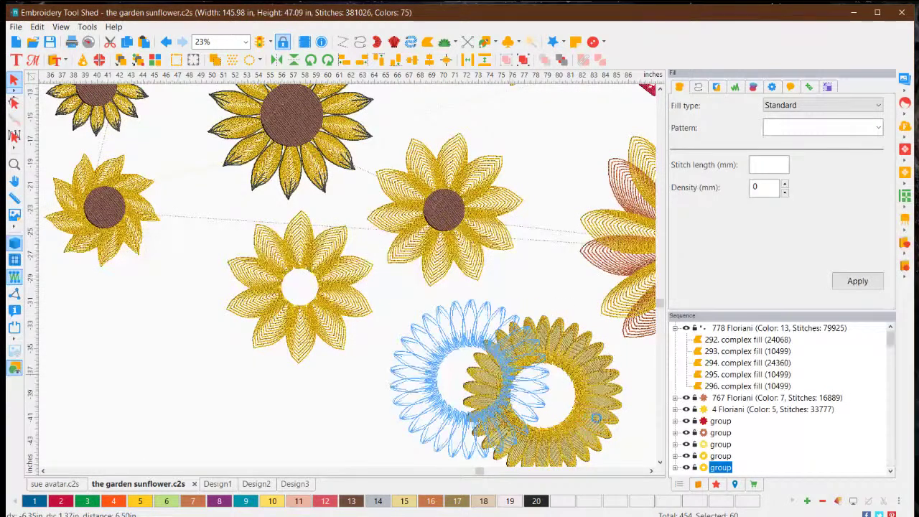
drag(614, 426, 602, 419)
click(556, 432)
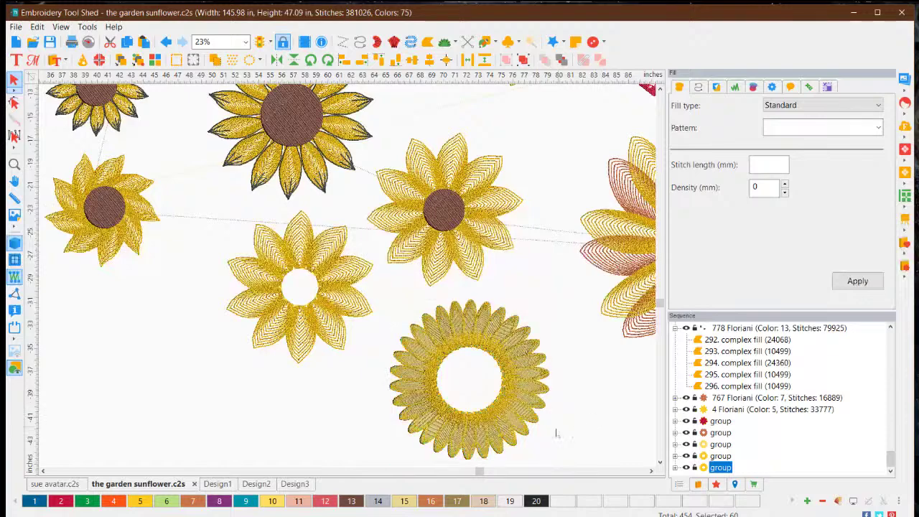
Ungroup the enlarged petal ring and show its separate color entries at the end of the sequence.
scroll(514, 449, up, 4)
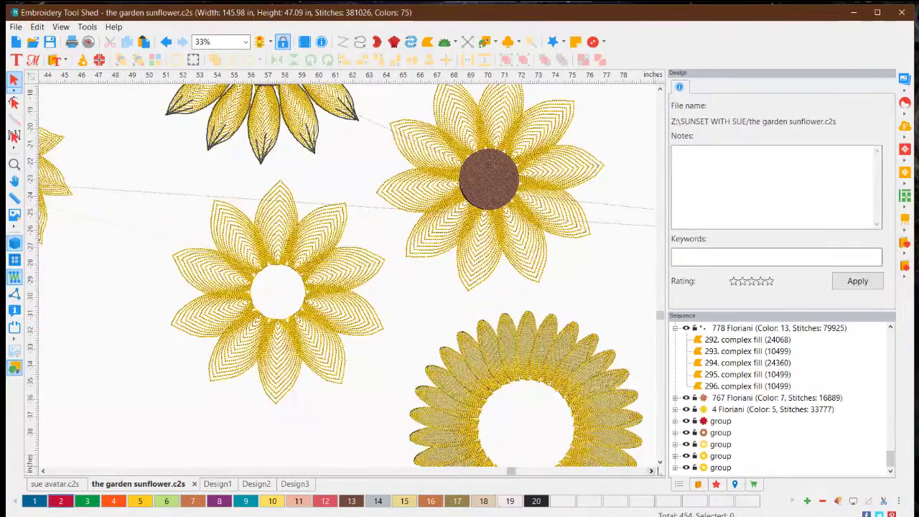
click(659, 463)
click(659, 463)
click(659, 463)
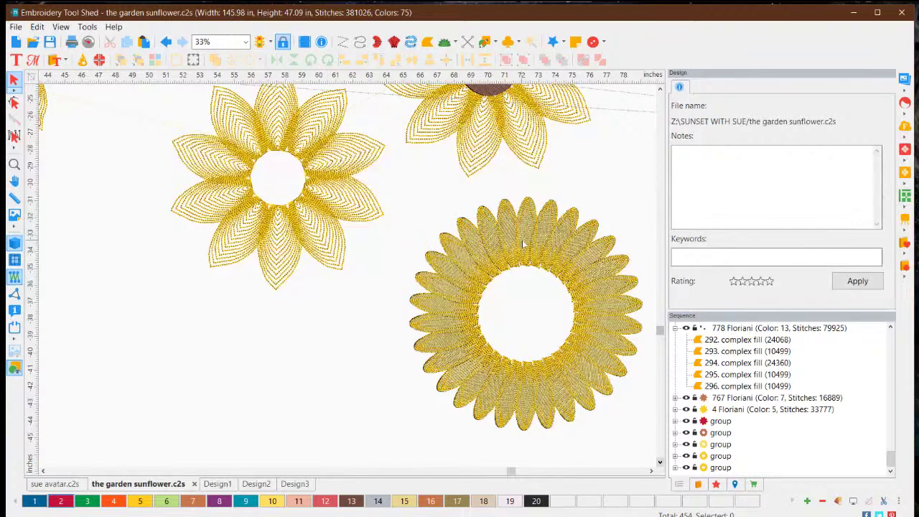
click(609, 289)
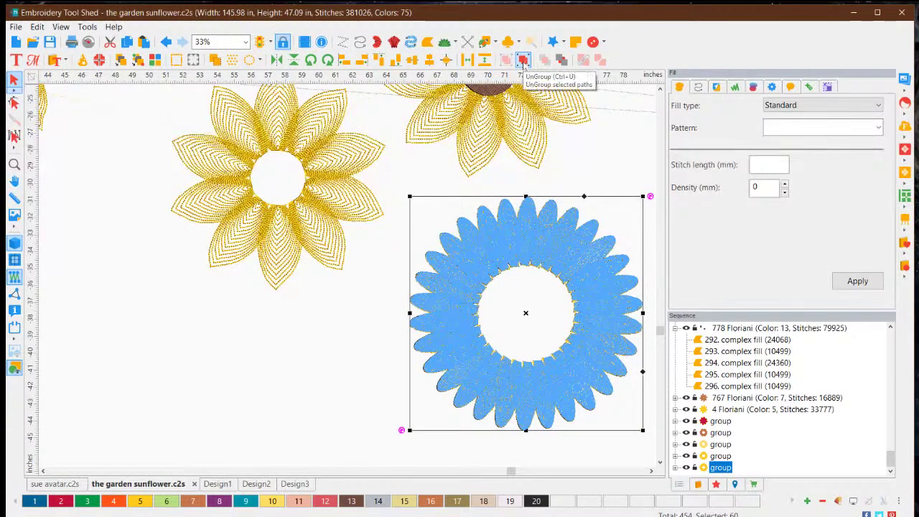
click(523, 61)
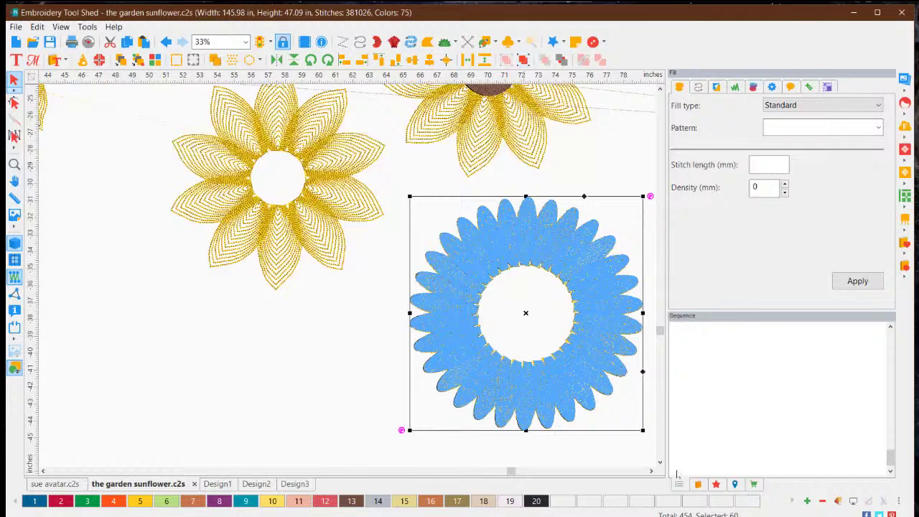
click(890, 471)
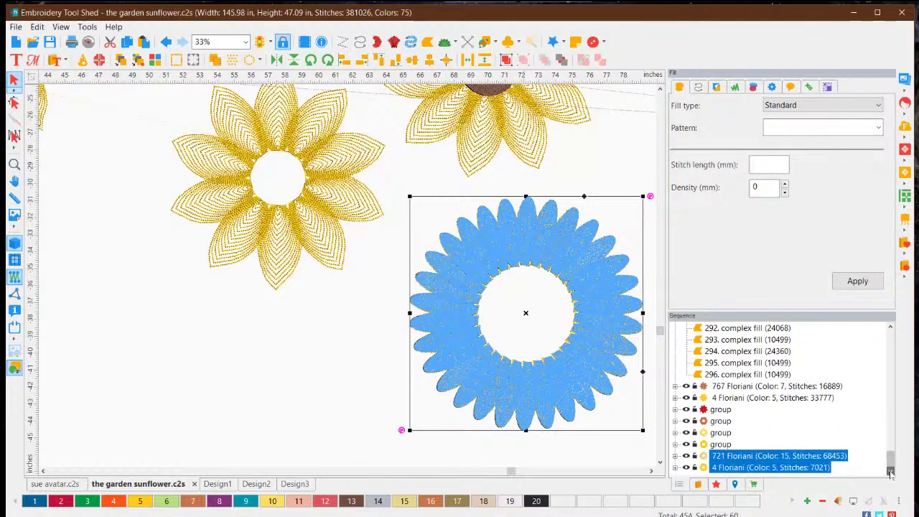
Recolor the petal ring's 721 Floriani fill to gray, palette color 14, leaving its yellow detail lines separate.
click(728, 457)
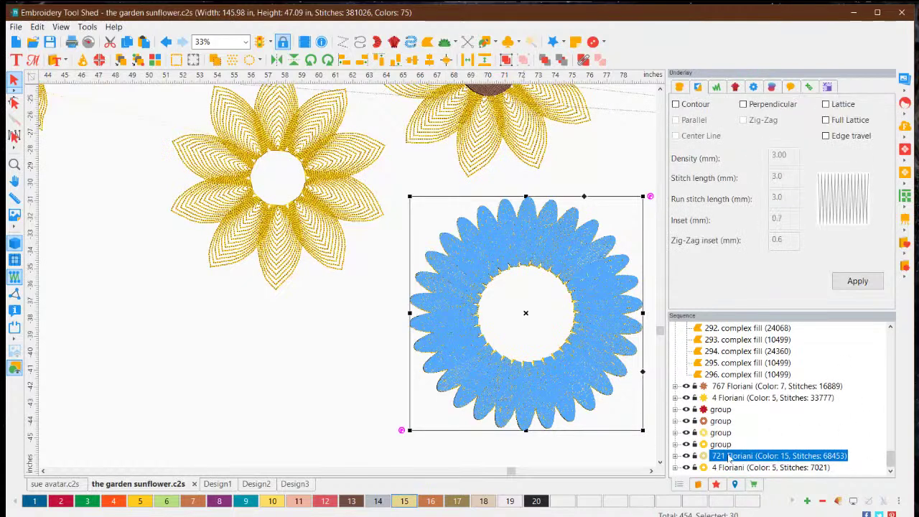
click(508, 502)
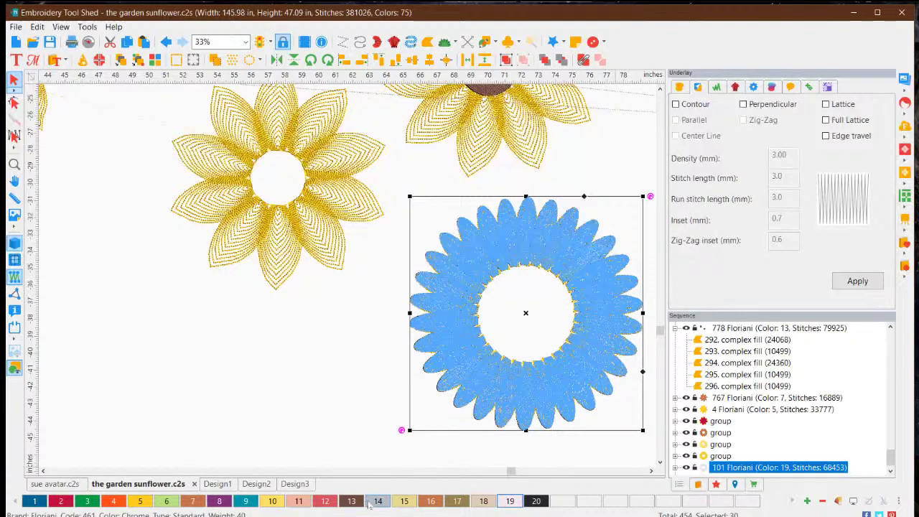
click(307, 397)
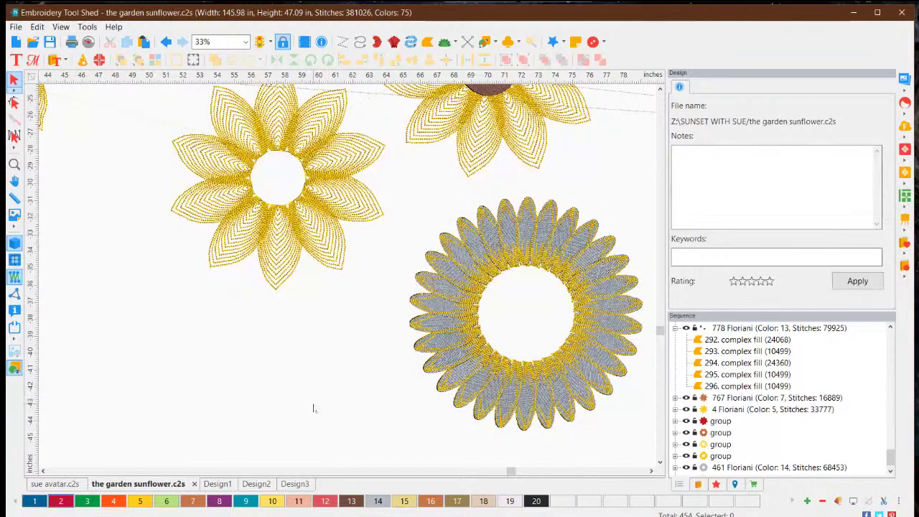
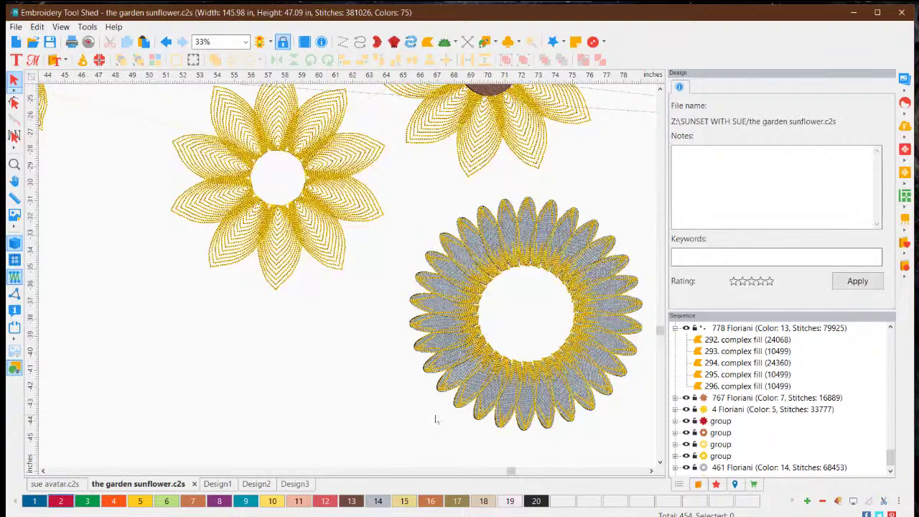
Examine the other sunflowers and the row of standalone petals, checking the plain yellow petal used for repeating.
scroll(432, 323, down, 4)
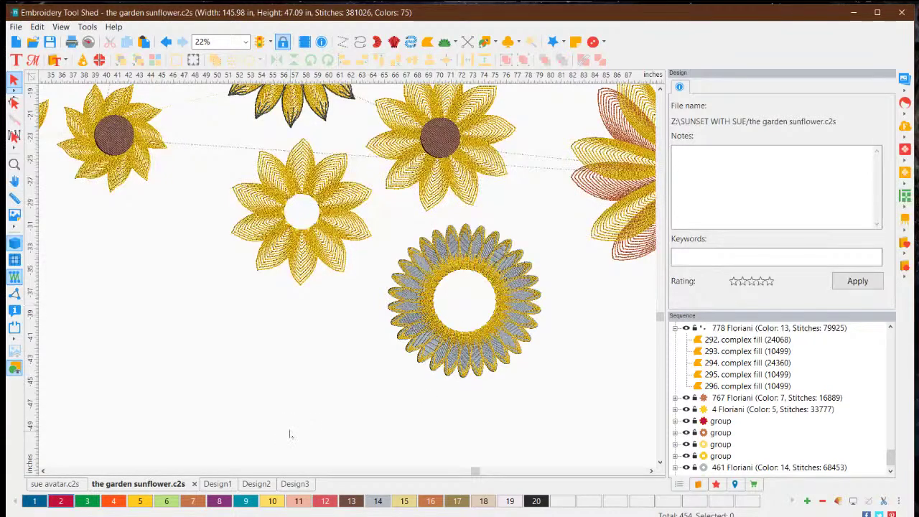
scroll(213, 226, up, 2)
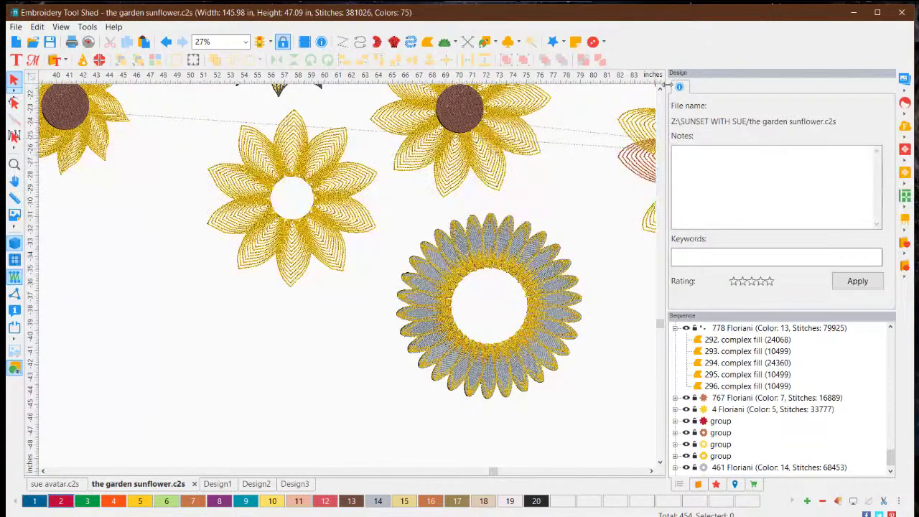
scroll(660, 94, up, 6)
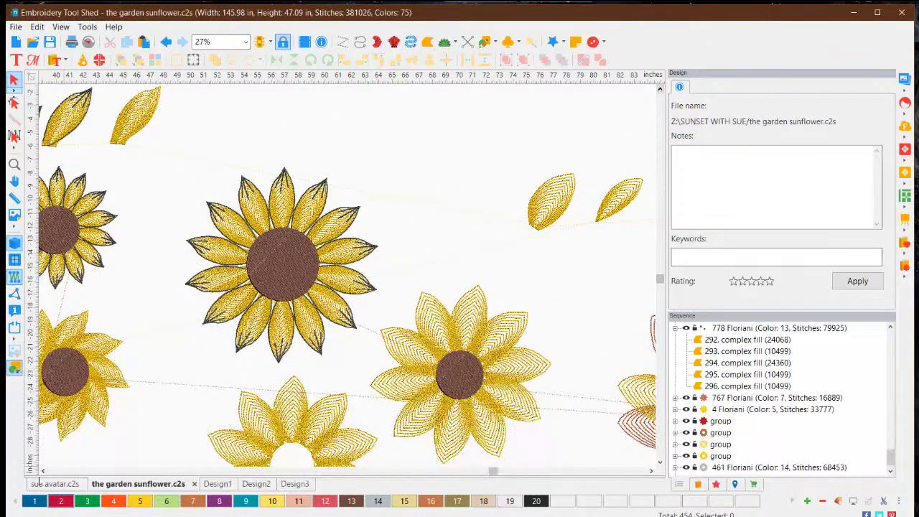
scroll(43, 471, left, 8)
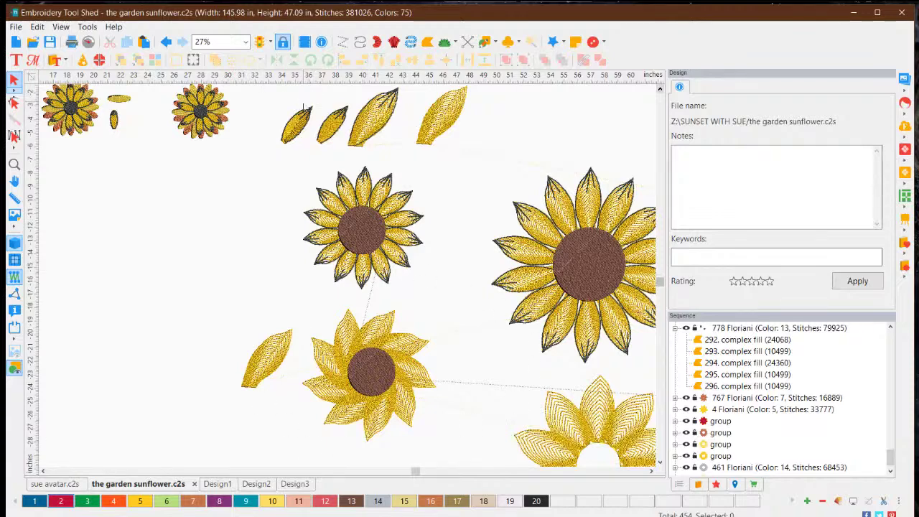
scroll(349, 125, up, 2)
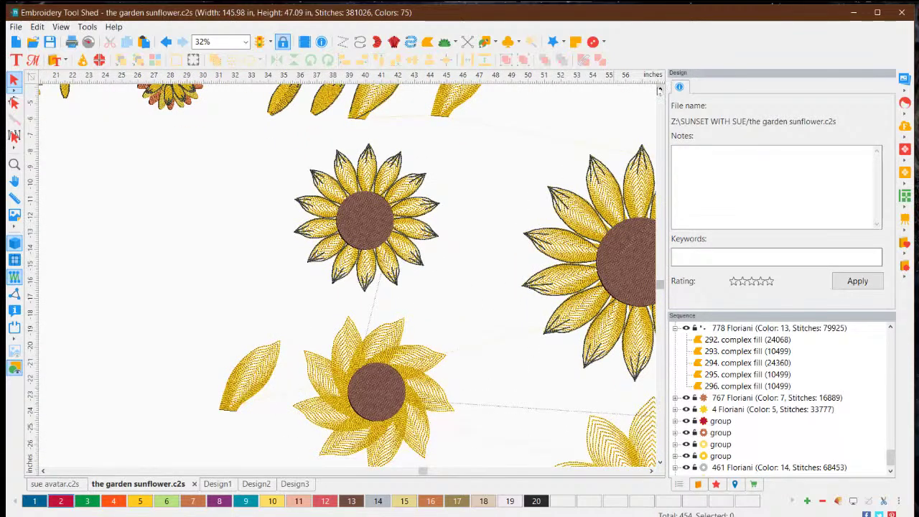
scroll(610, 152, up, 3)
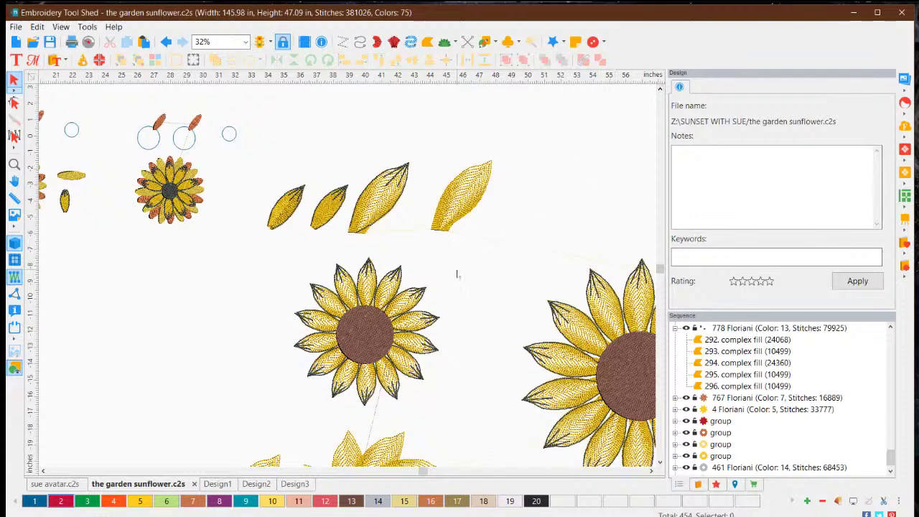
click(478, 204)
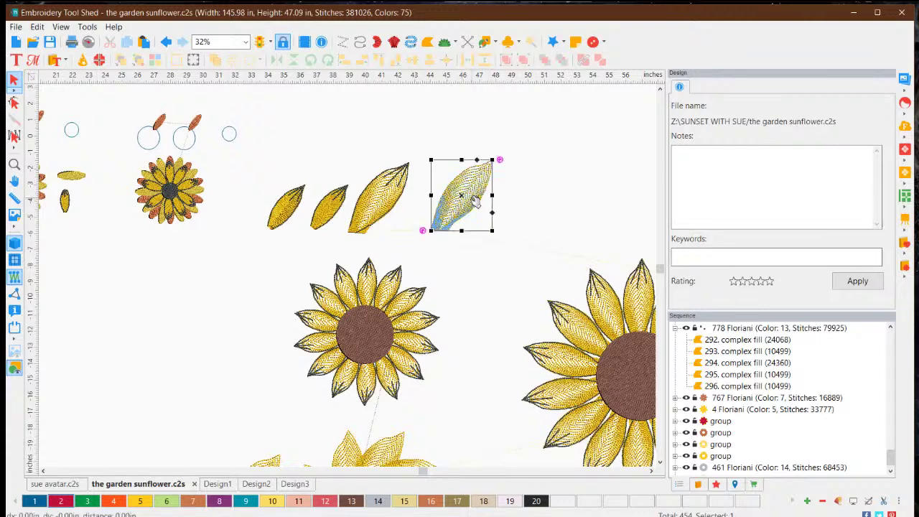
click(524, 225)
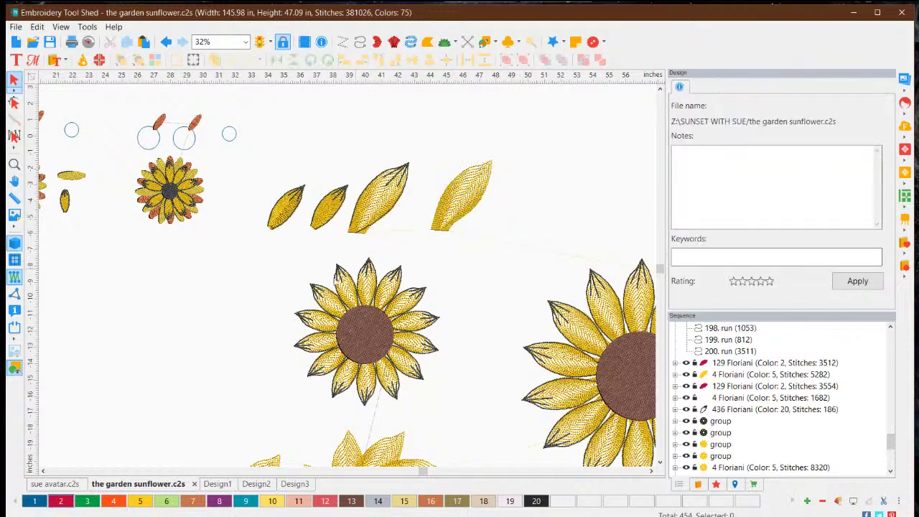
scroll(296, 316, up, 3)
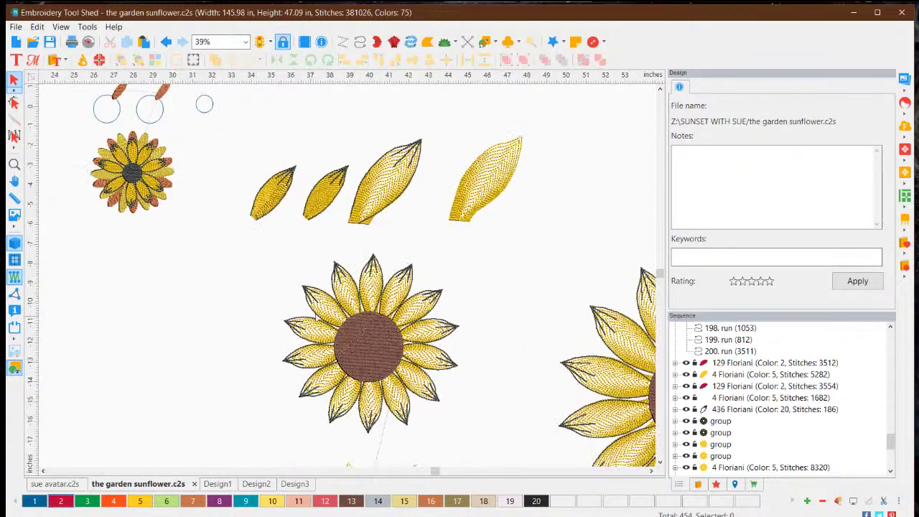
click(510, 190)
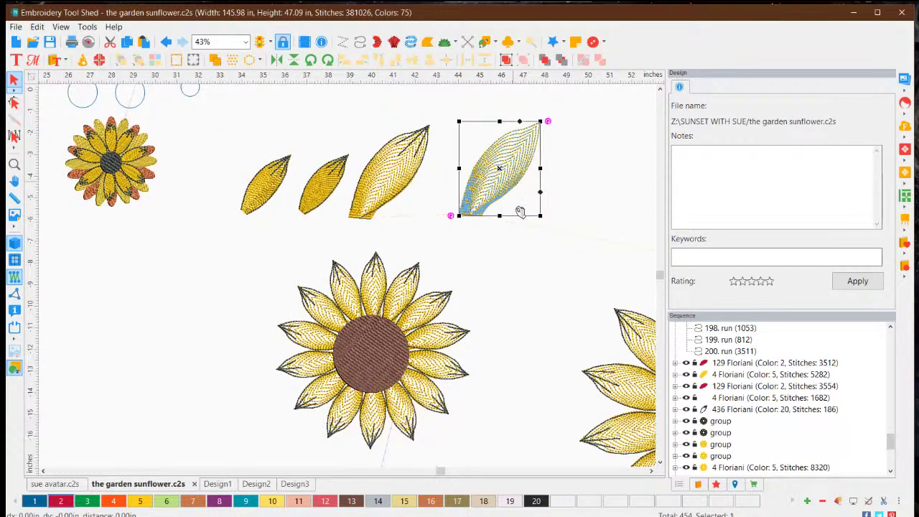
click(521, 267)
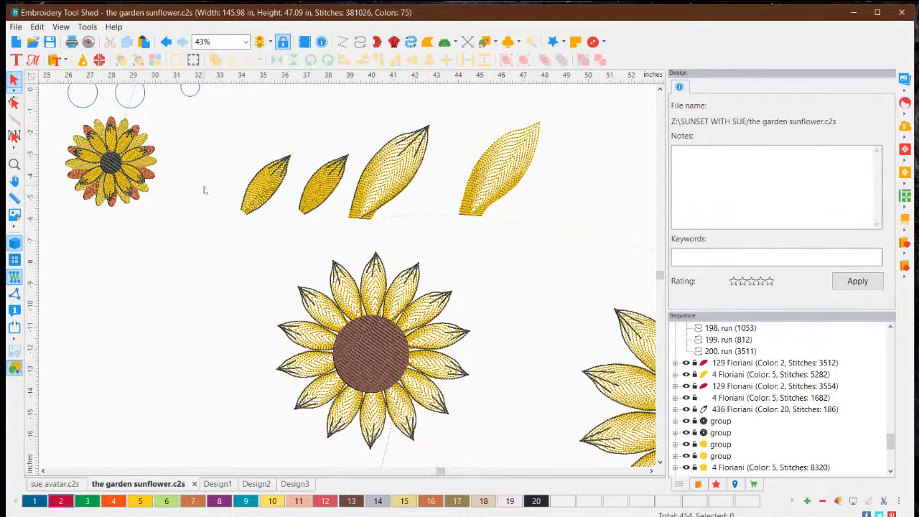
scroll(200, 180, up, 2)
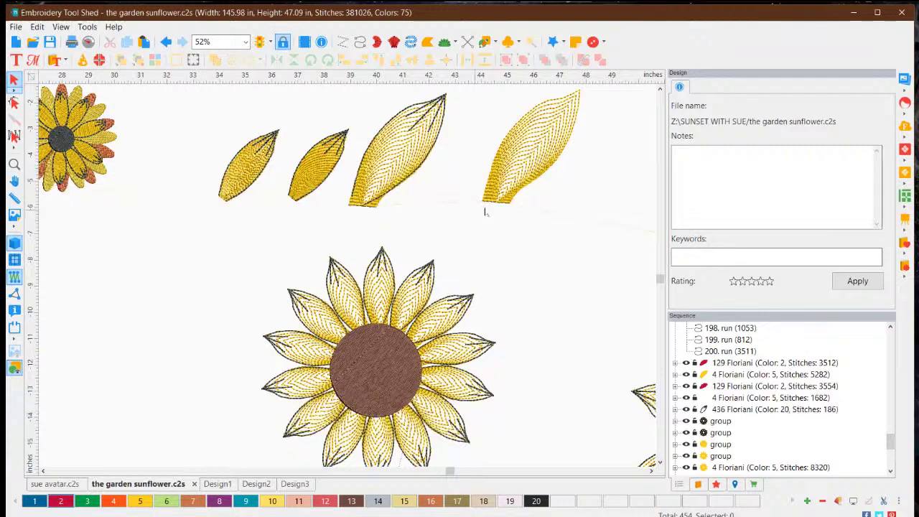
scroll(195, 321, up, 2)
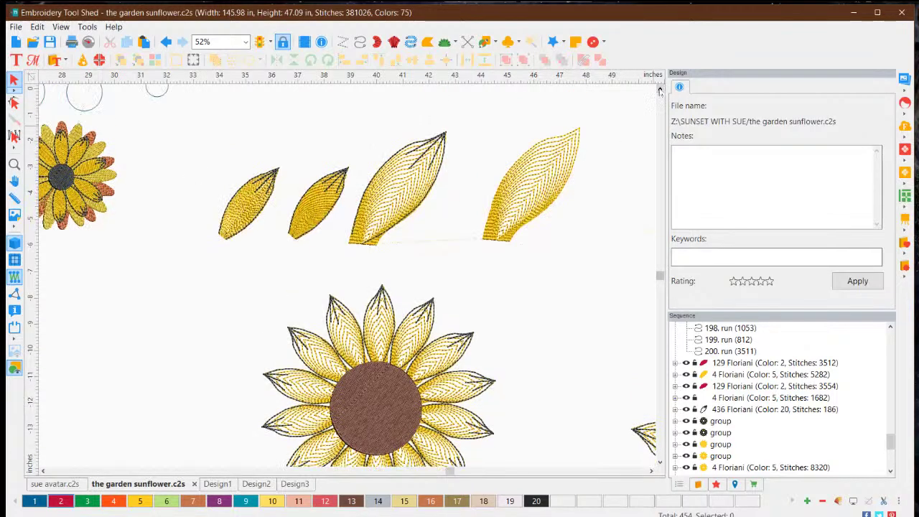
Move the small rust-colored oval petal beside the standalone yellow petals and enlarge it to about 2.4 by 3 inches.
click(241, 249)
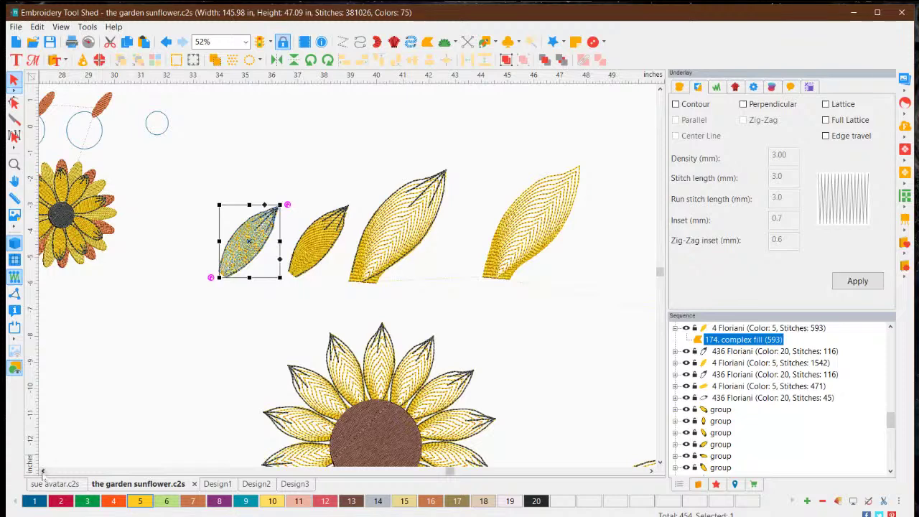
click(43, 470)
click(43, 471)
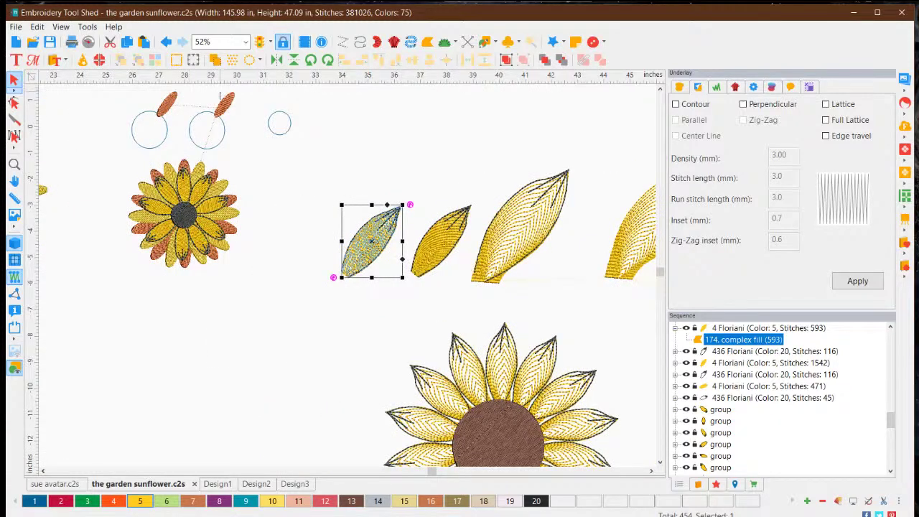
click(230, 97)
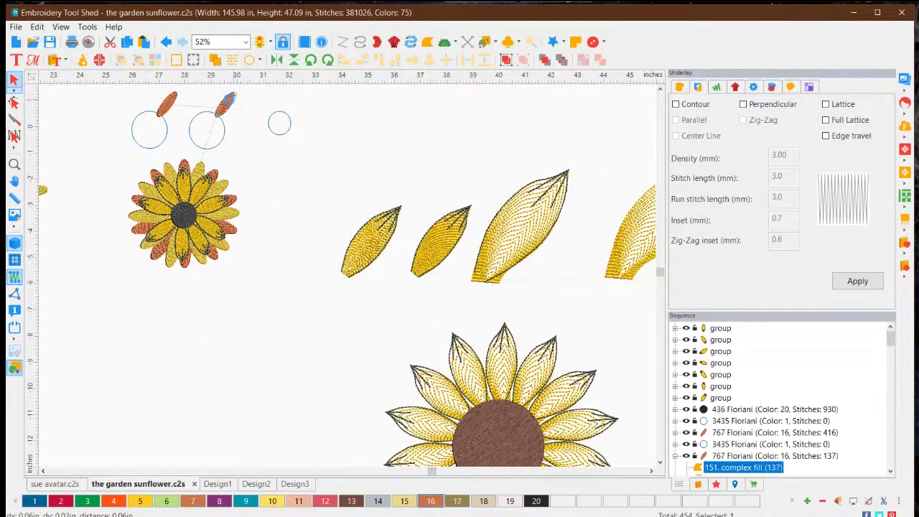
click(228, 102)
click(308, 237)
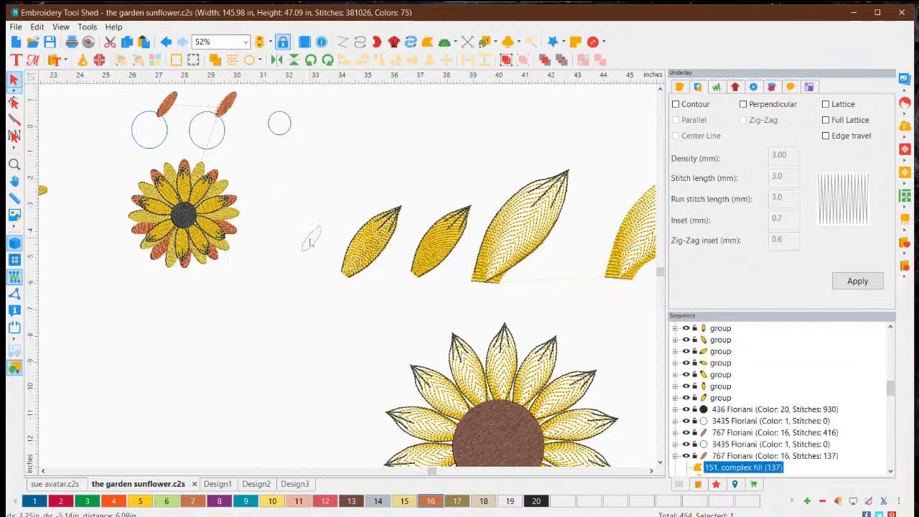
drag(311, 239, 311, 239)
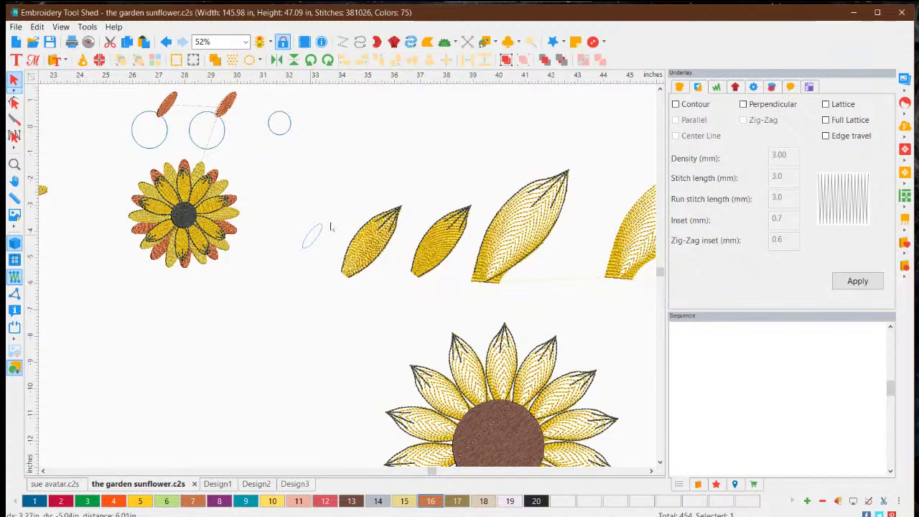
drag(324, 223, 364, 190)
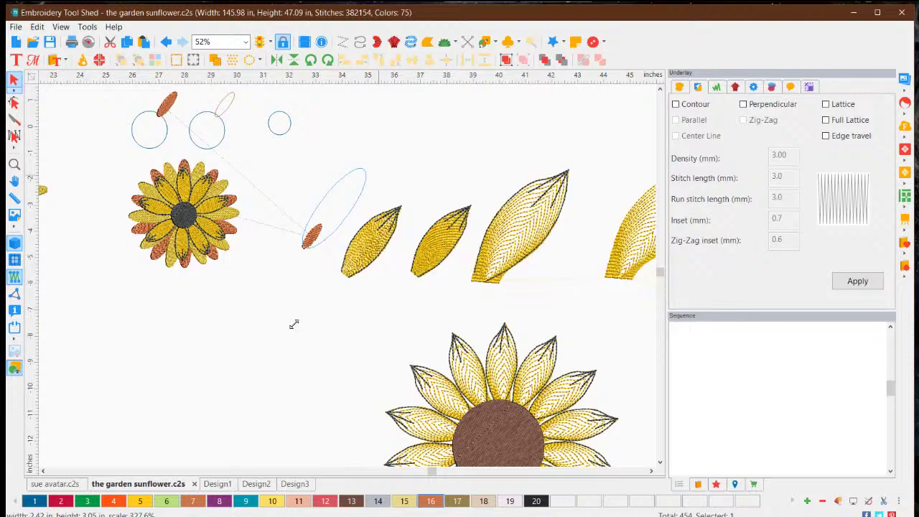
click(266, 294)
scroll(303, 226, up, 1)
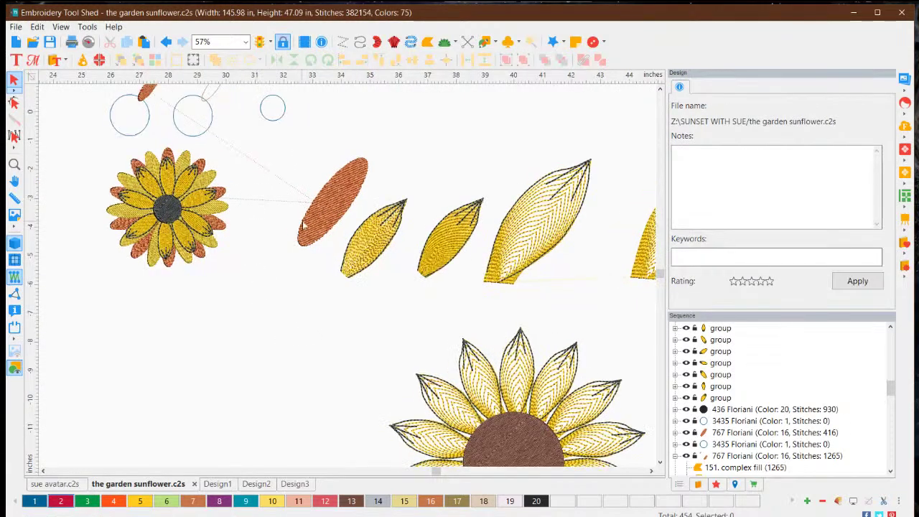
Open the enlarged rust petal's outline for node editing and move the angle line's lower end off the base node.
scroll(303, 226, up, 5)
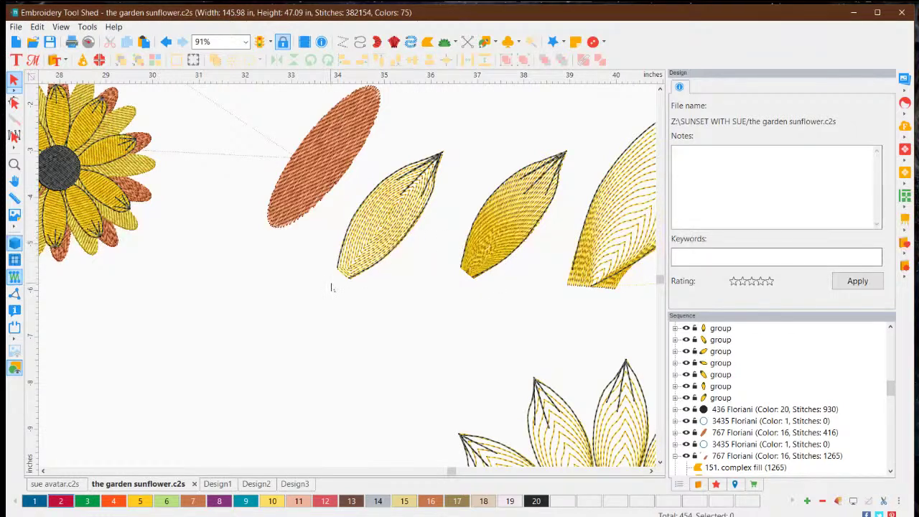
click(318, 168)
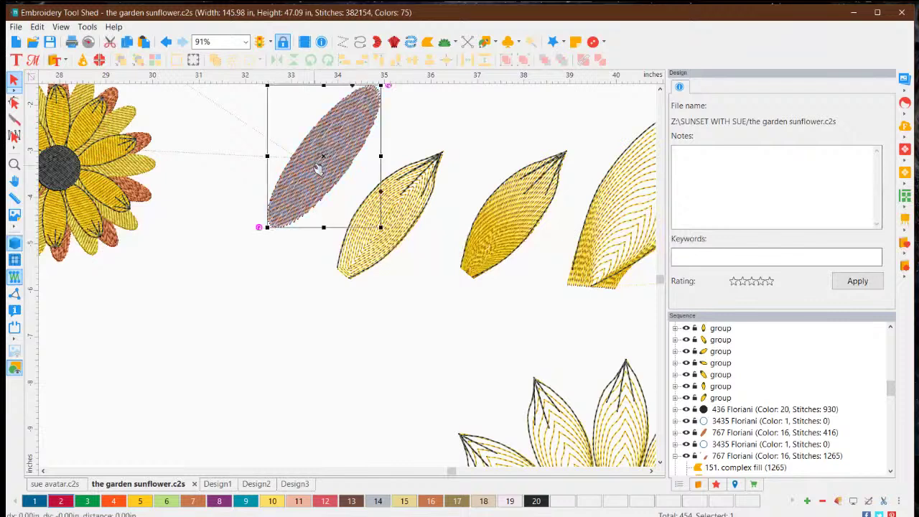
click(13, 103)
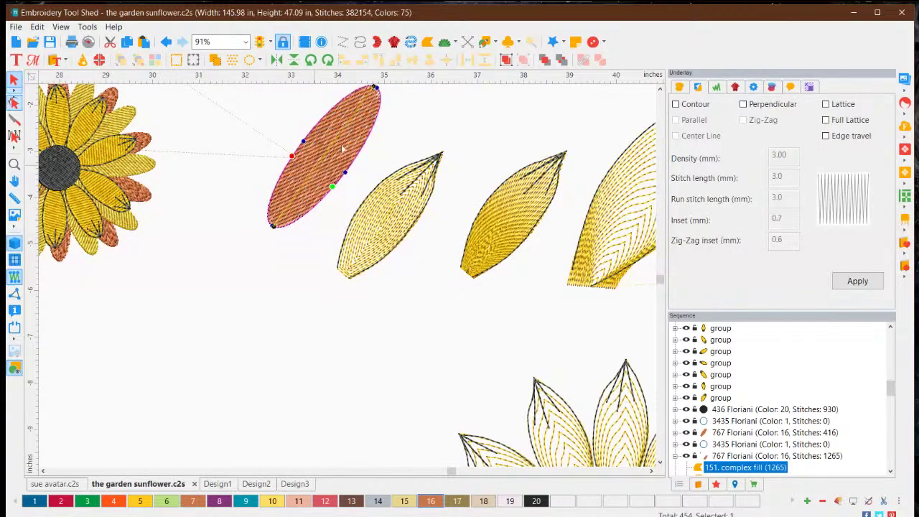
click(381, 88)
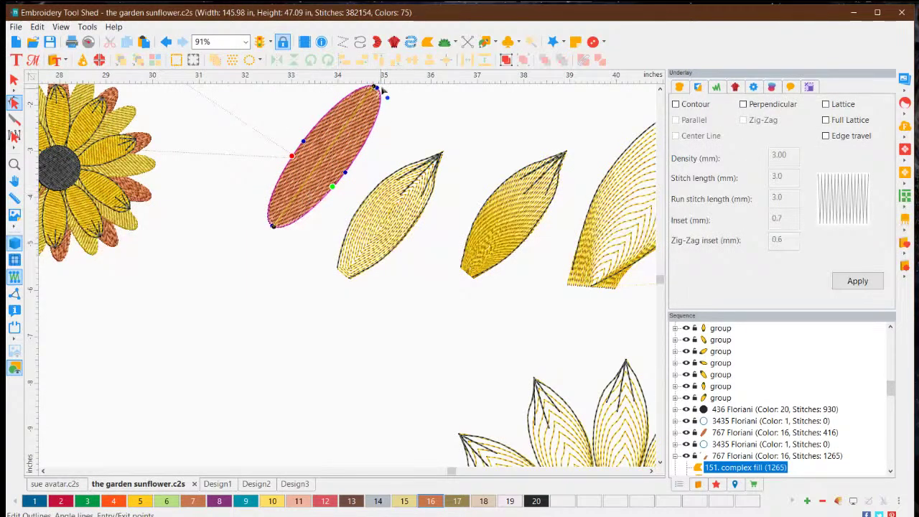
click(271, 226)
drag(272, 230, 273, 185)
Add an outline point on each side of the rust petal's base node and pull the base node slightly inward.
right_click(269, 223)
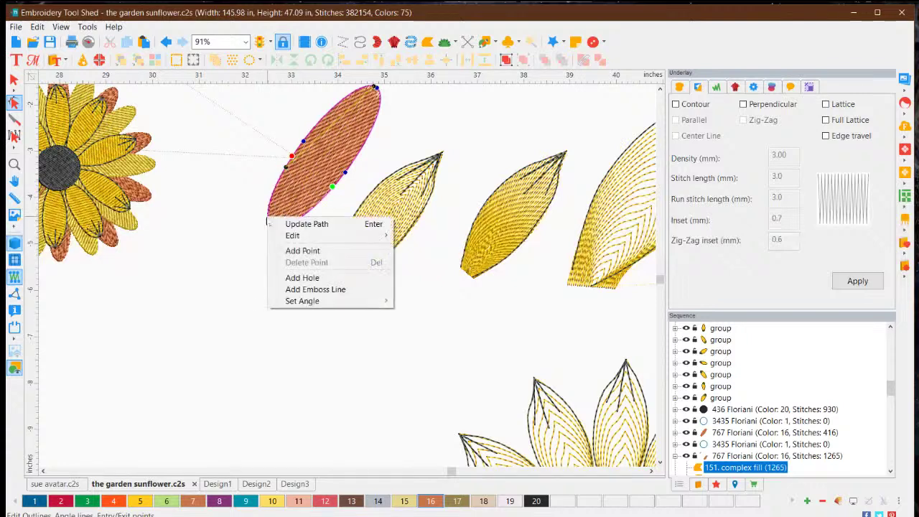
click(291, 251)
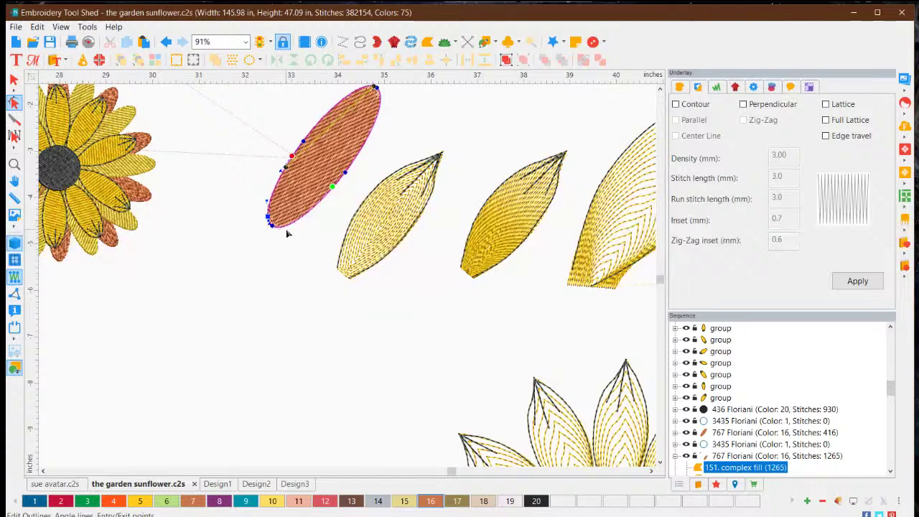
right_click(286, 230)
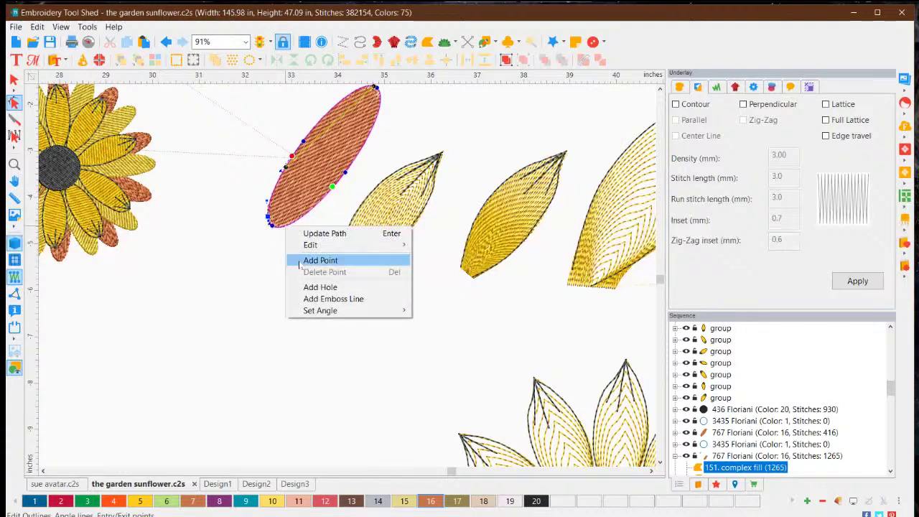
click(301, 261)
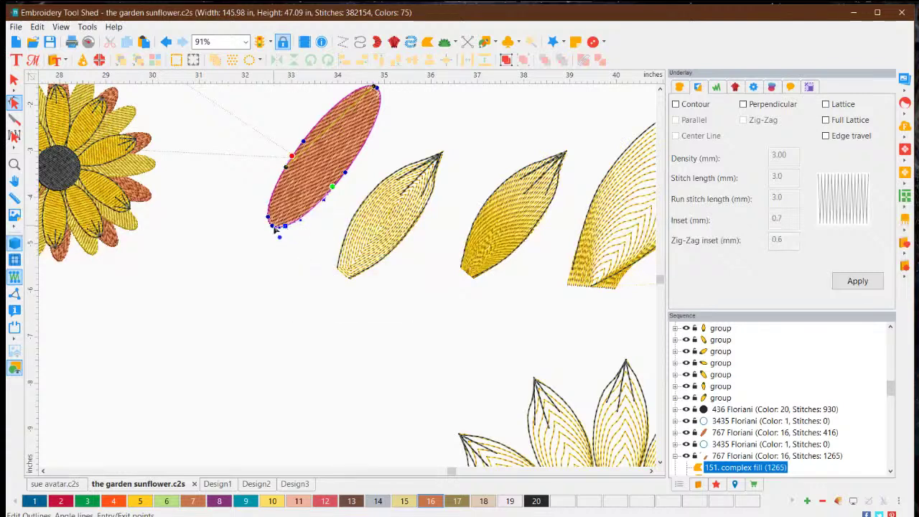
drag(277, 233, 275, 222)
Convert the node at the rust petal's tip to Line for a pointed end, apply the reshaped outline, and leave node editing.
click(660, 88)
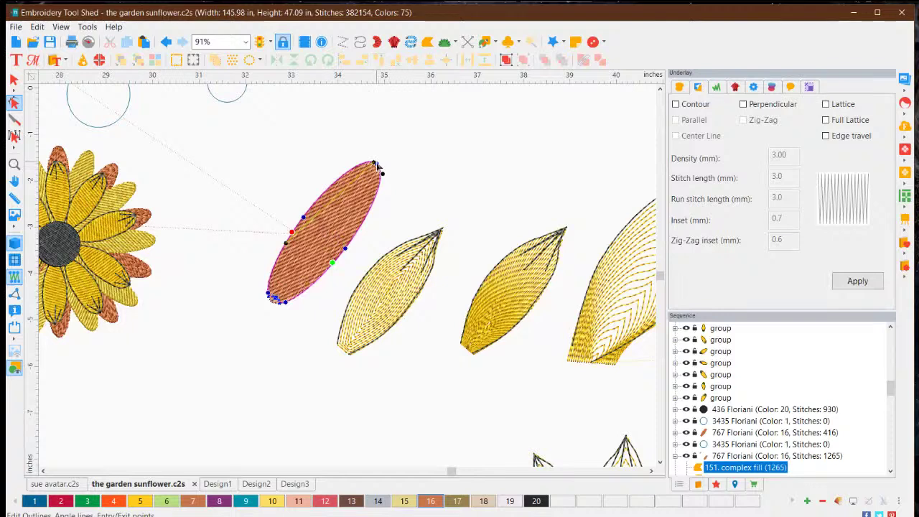
mouse_move(382, 164)
mouse_down()
mouse_move(399, 156)
mouse_move(356, 146)
mouse_move(378, 168)
mouse_up()
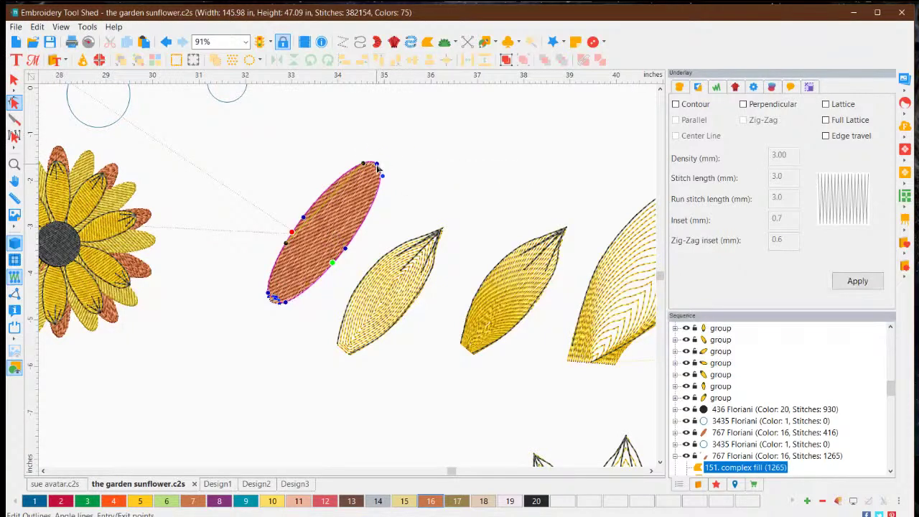
right_click(379, 167)
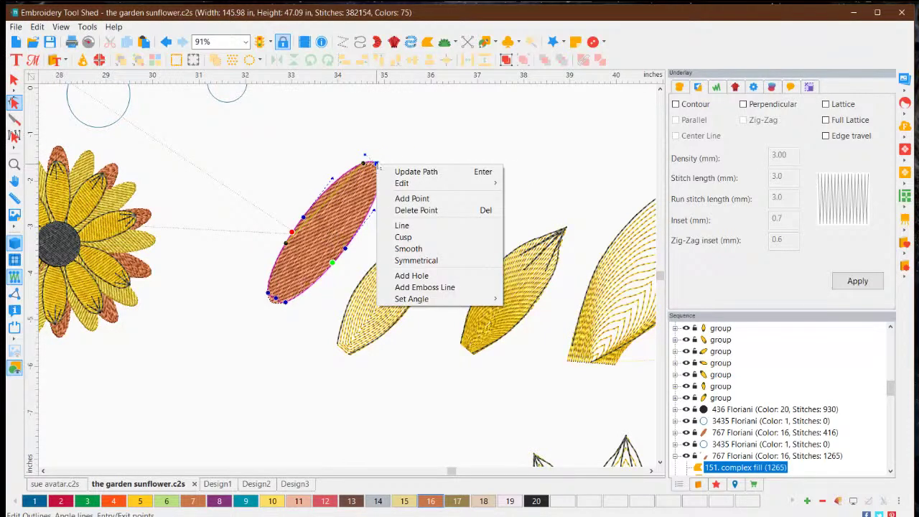
click(392, 225)
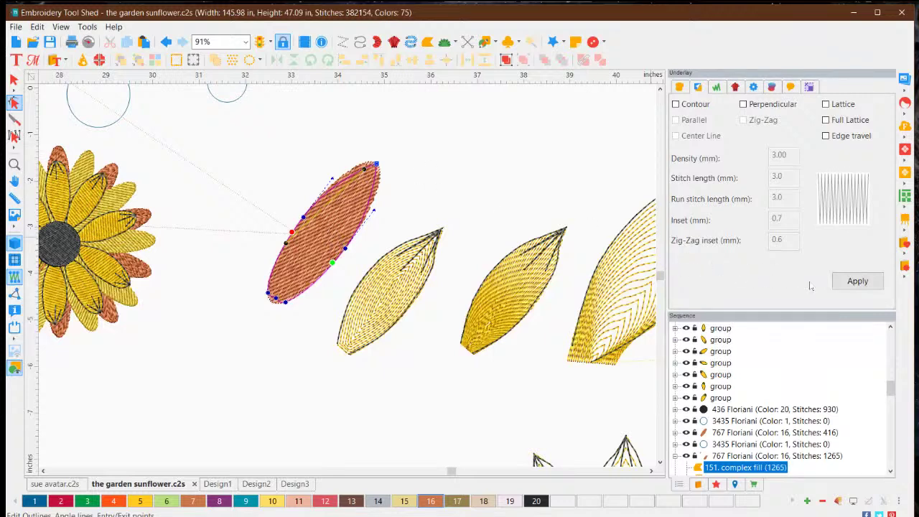
click(857, 280)
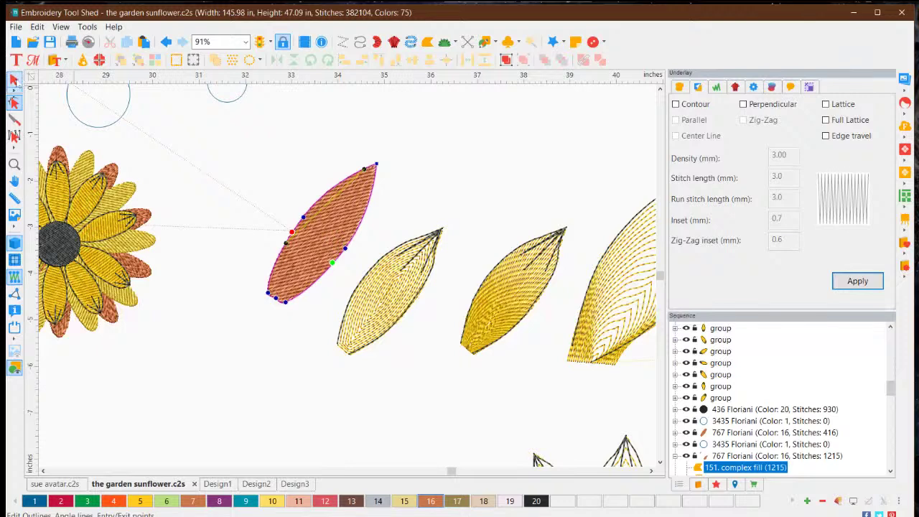
click(15, 81)
click(451, 197)
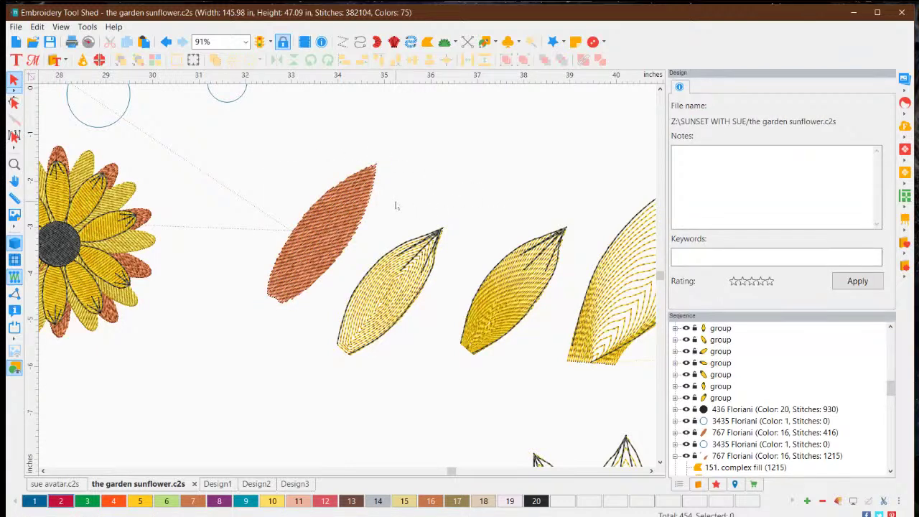
Trace the rust petal's edge with an open Run line from one base corner, around the tip, to the other base corner.
click(316, 228)
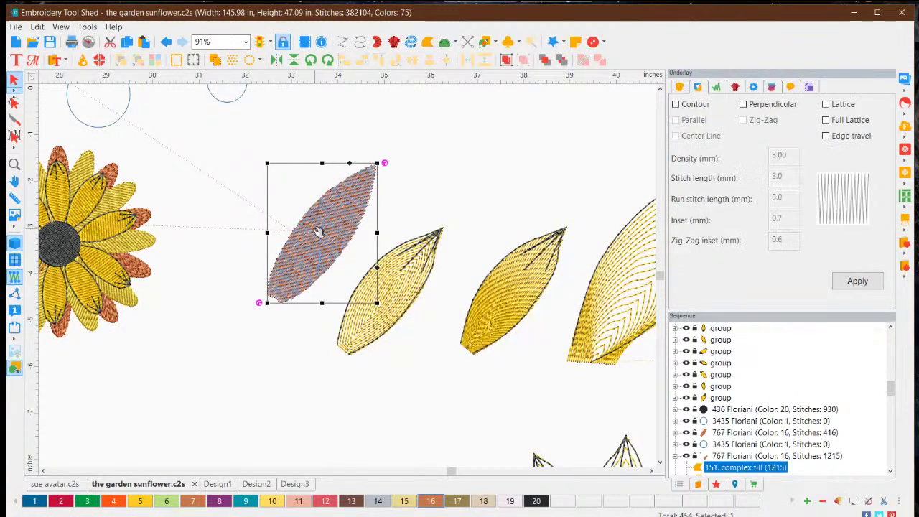
click(448, 193)
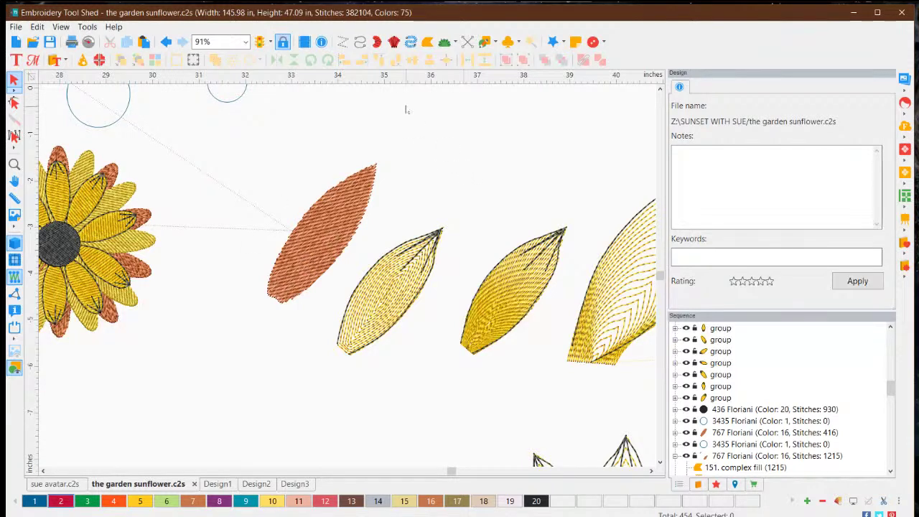
click(360, 41)
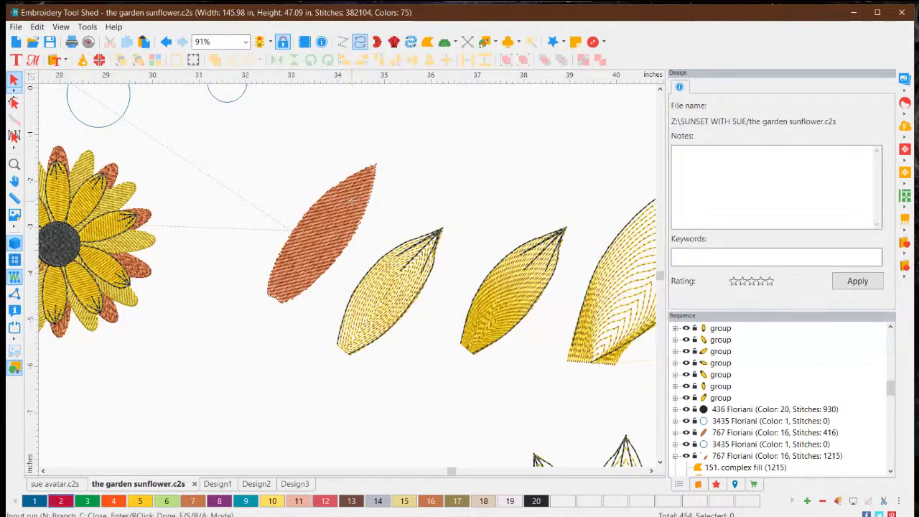
click(266, 293)
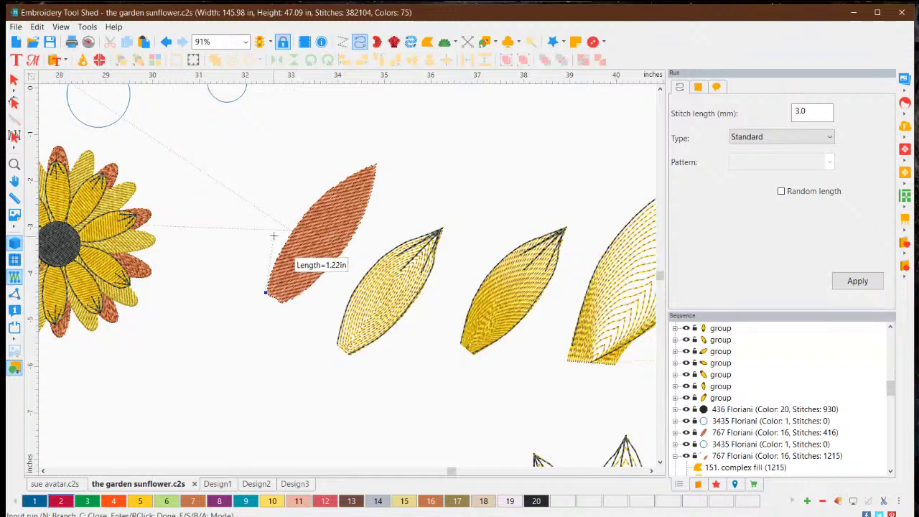
click(288, 236)
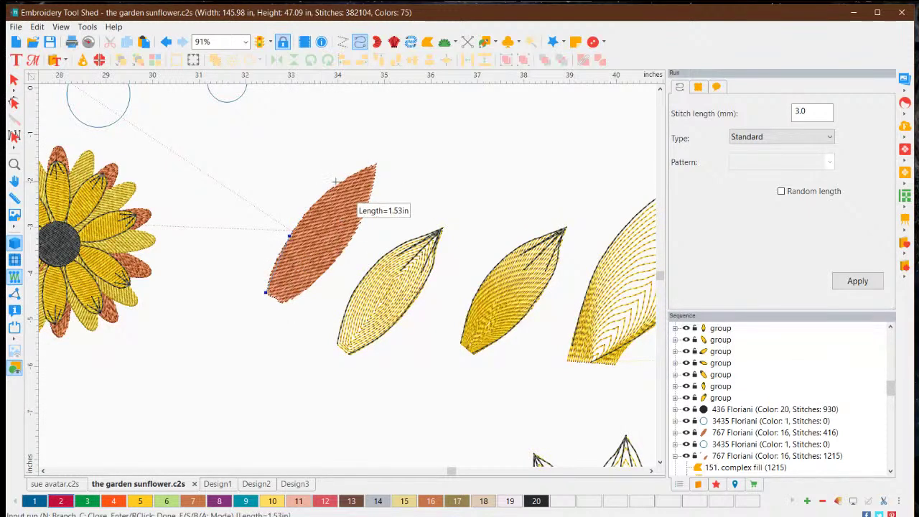
click(335, 183)
click(374, 165)
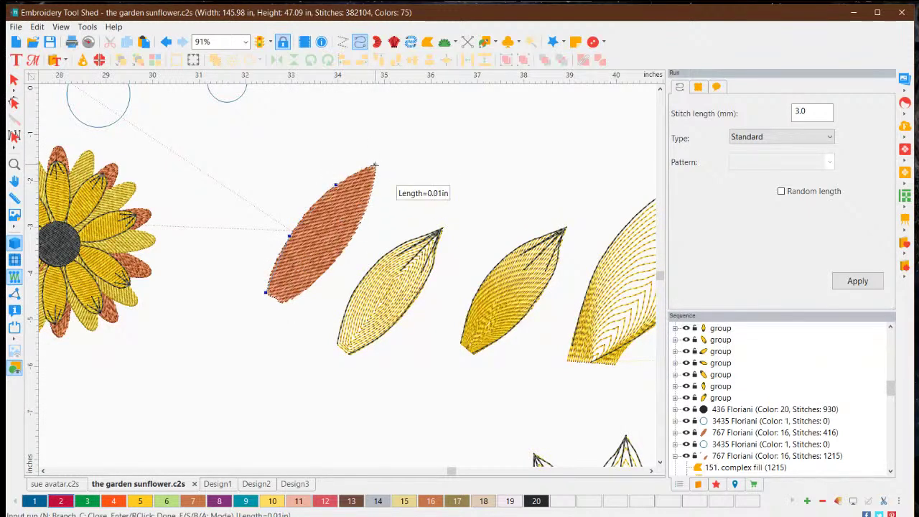
click(361, 216)
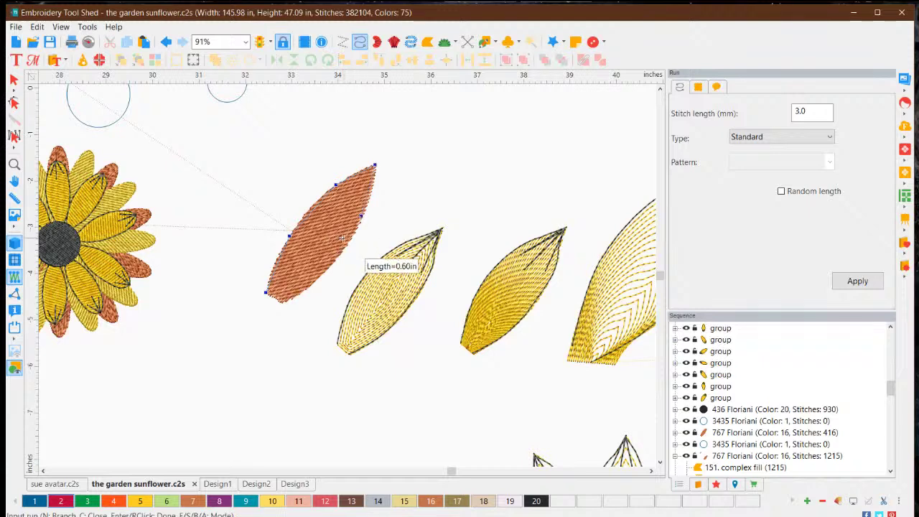
click(339, 251)
click(308, 285)
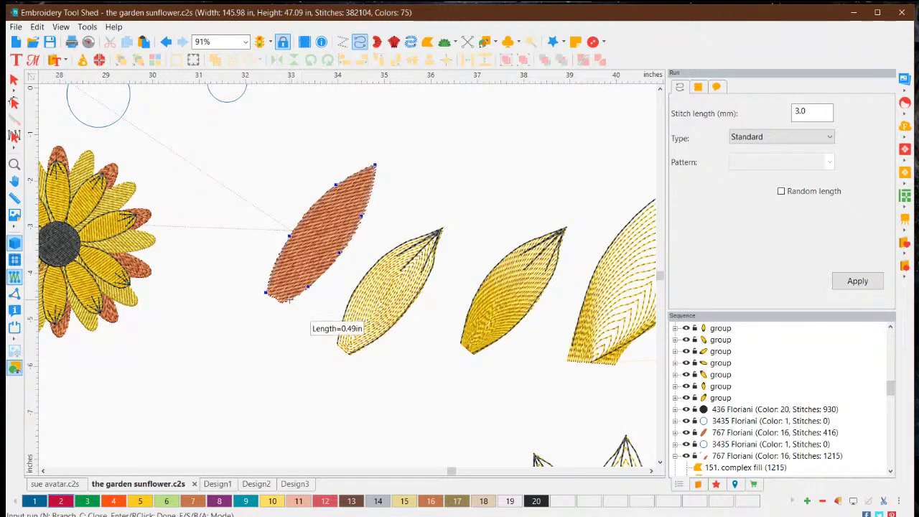
click(281, 301)
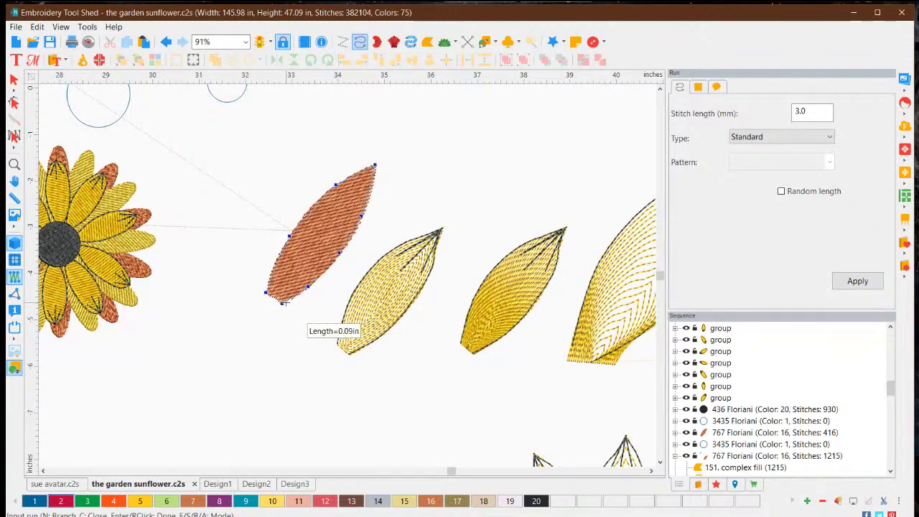
key(Return)
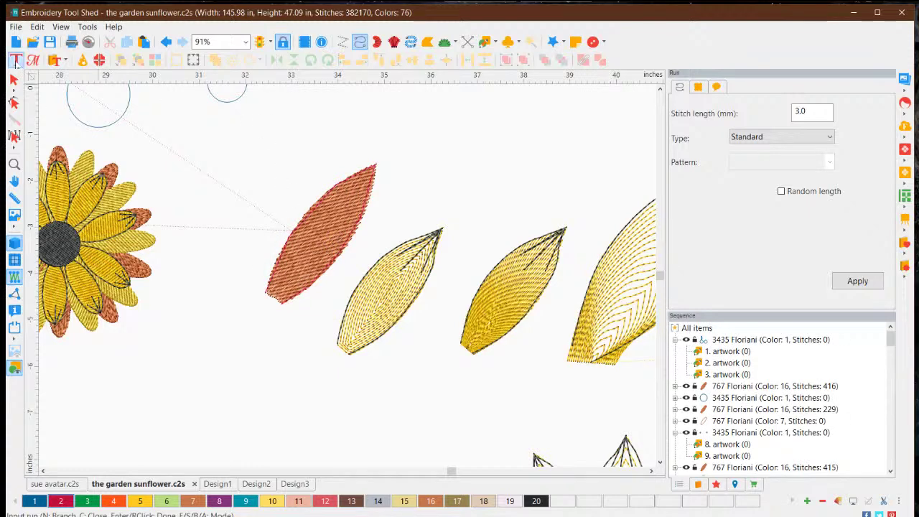
Try to change the traced line's run type to Projection without selecting the line first.
click(778, 136)
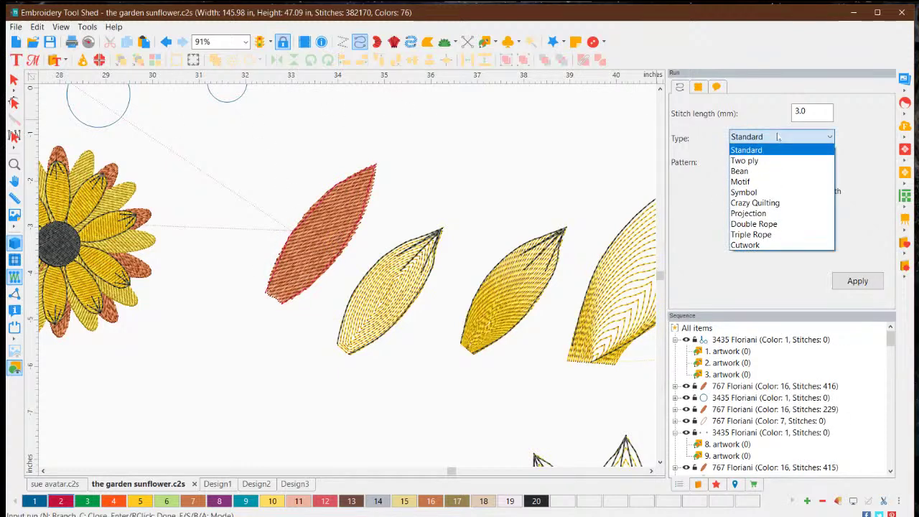
click(758, 215)
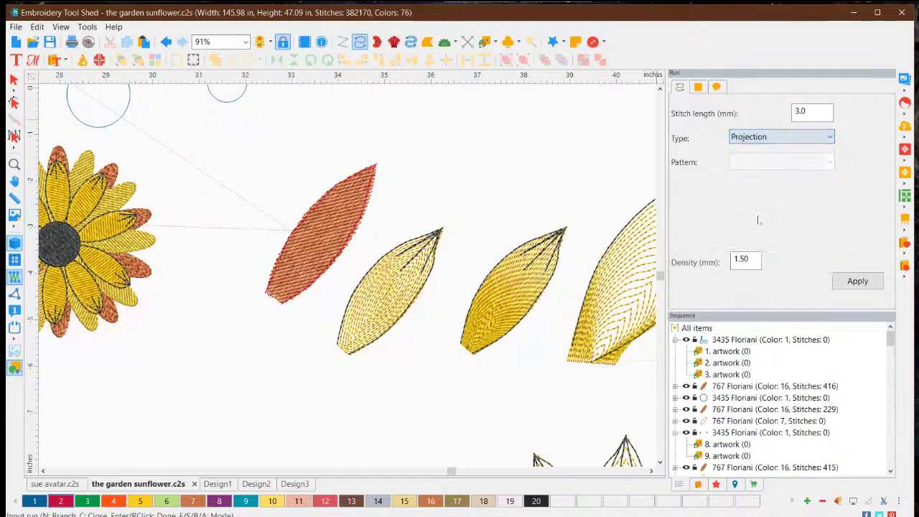
click(861, 288)
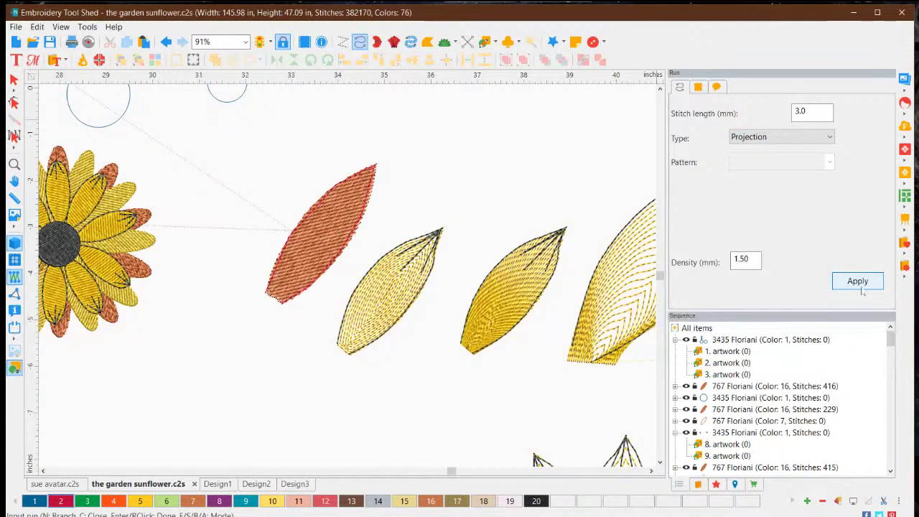
click(858, 285)
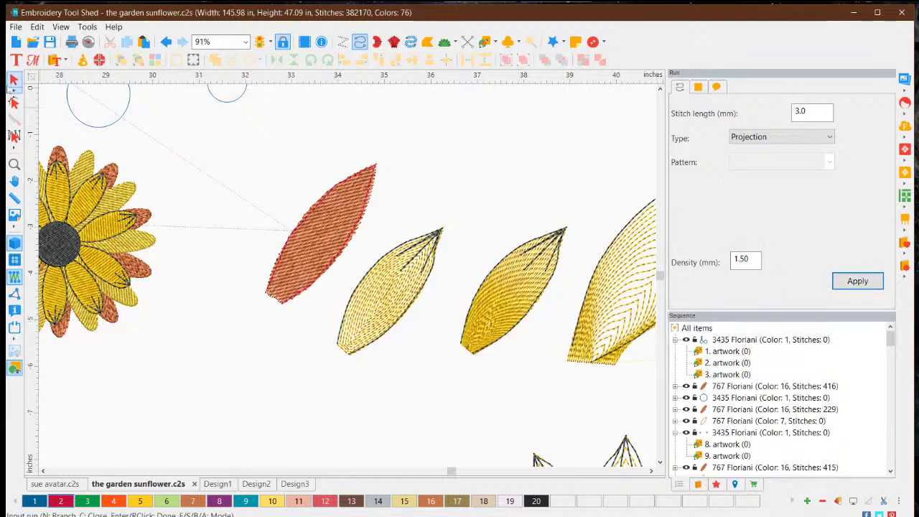
Select the traced run line around the rust petal and apply the Projection type to it.
click(13, 81)
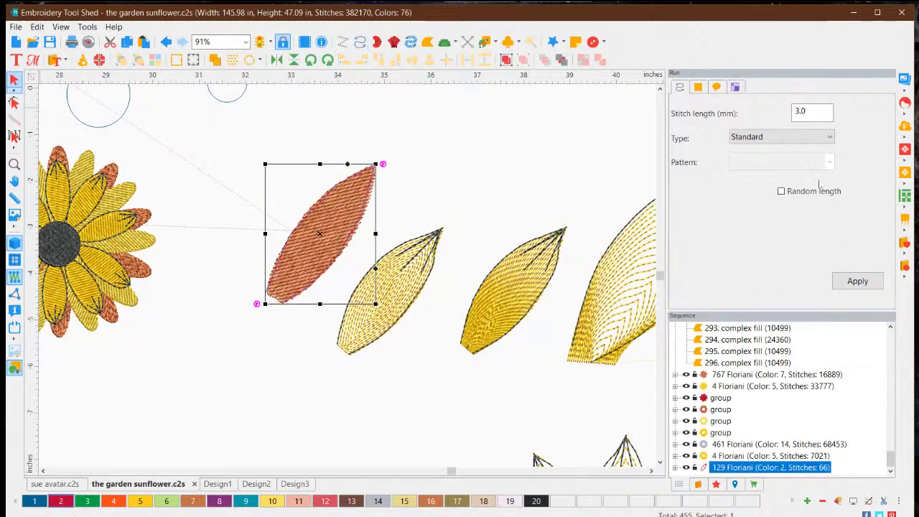
click(798, 137)
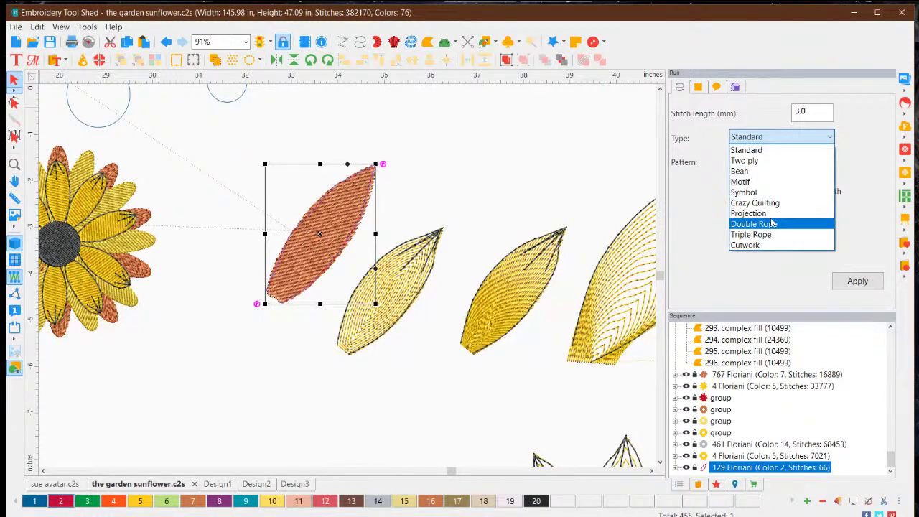
click(773, 213)
click(857, 281)
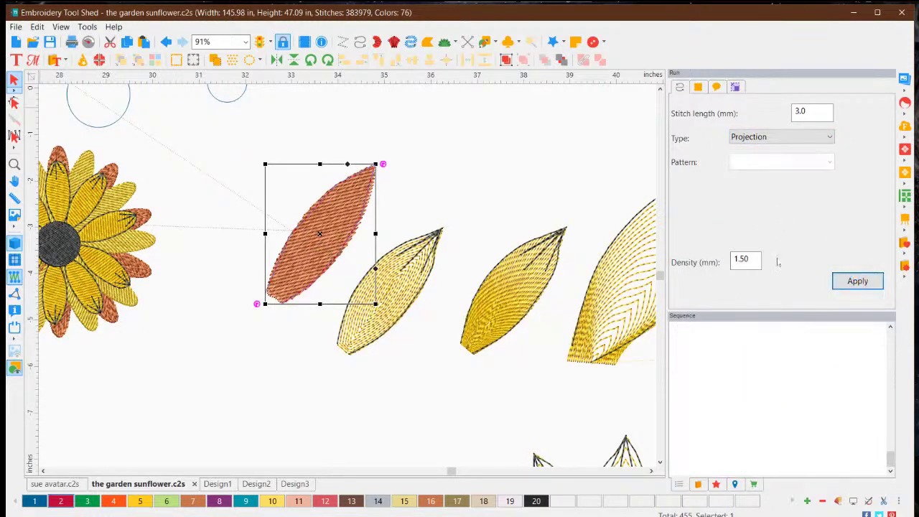
Move the rust fill petal off the projection petal to the empty area above the yellow petals, and recolor the projection petal with yellow color 5.
click(365, 224)
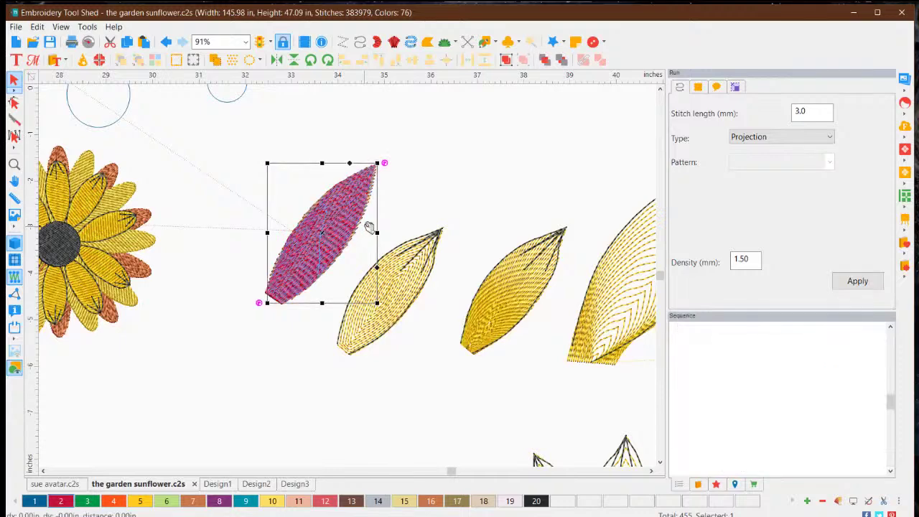
drag(364, 218, 528, 139)
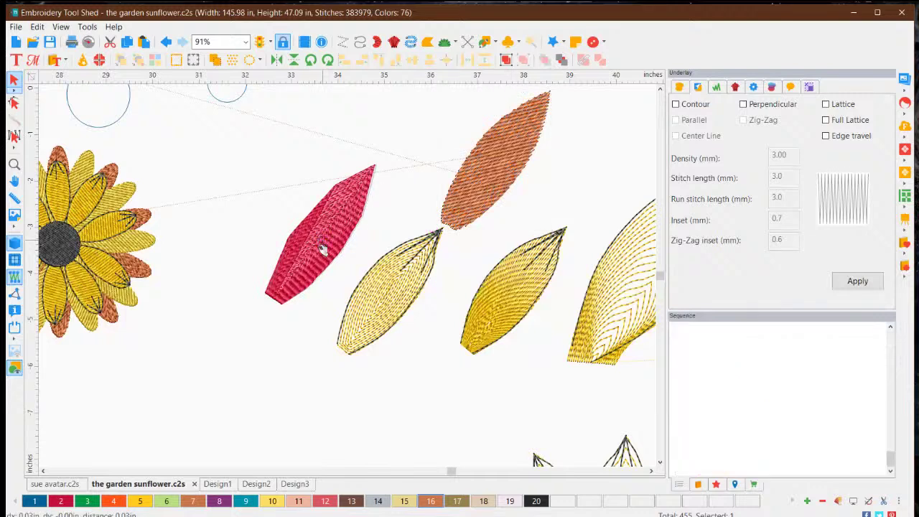
click(305, 297)
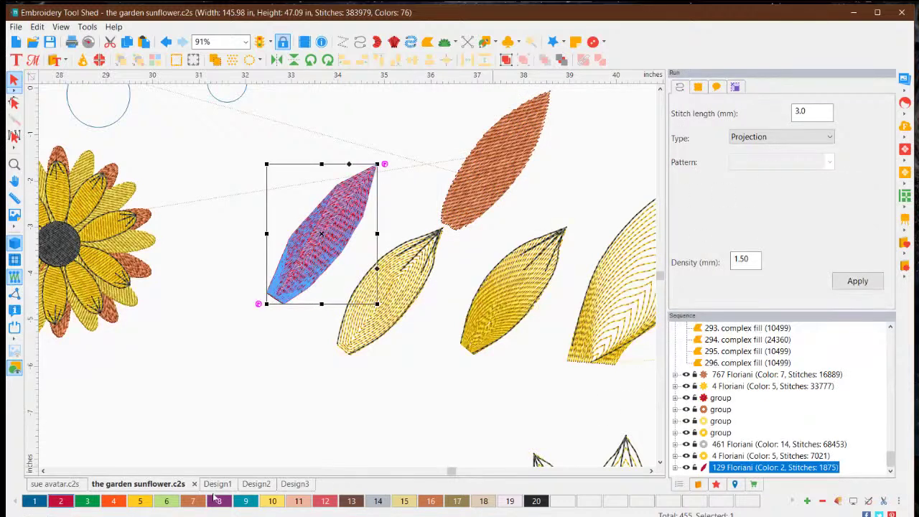
click(142, 498)
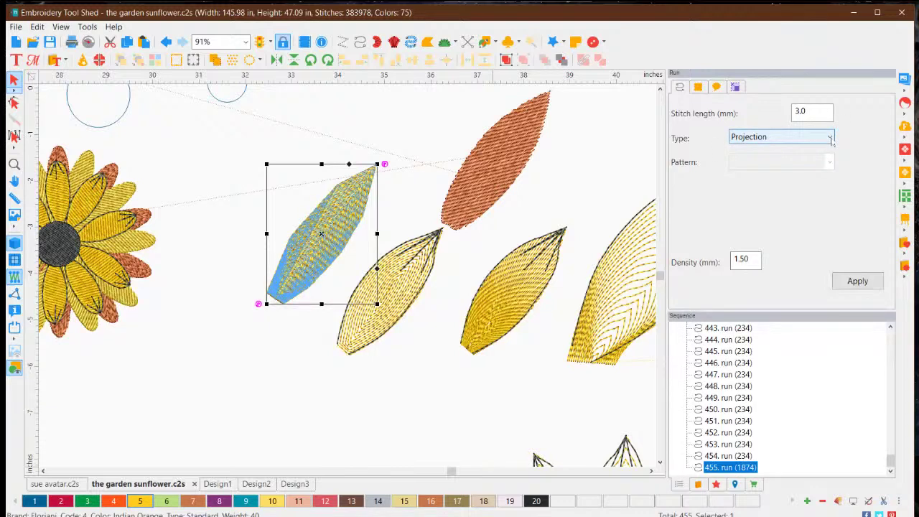
Set the yellow projection petal's density to 6 mm for an open, airy stitch fill.
click(697, 87)
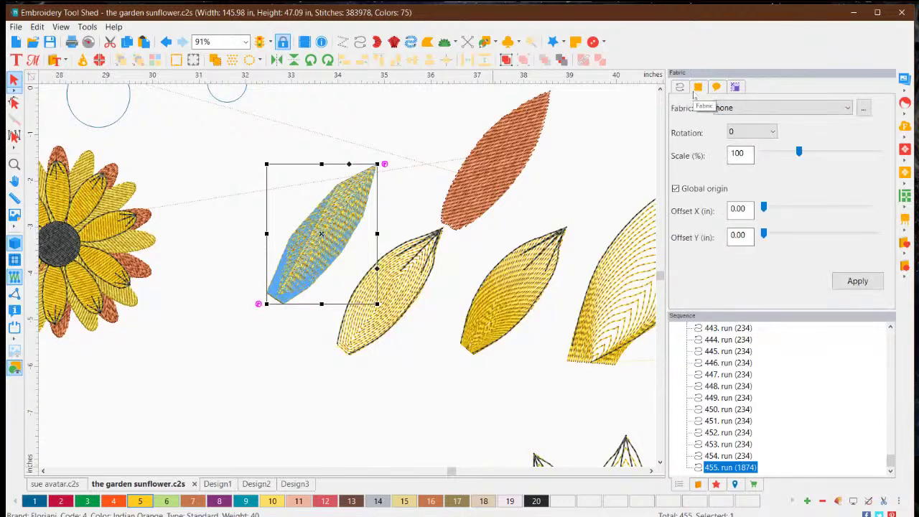
click(679, 87)
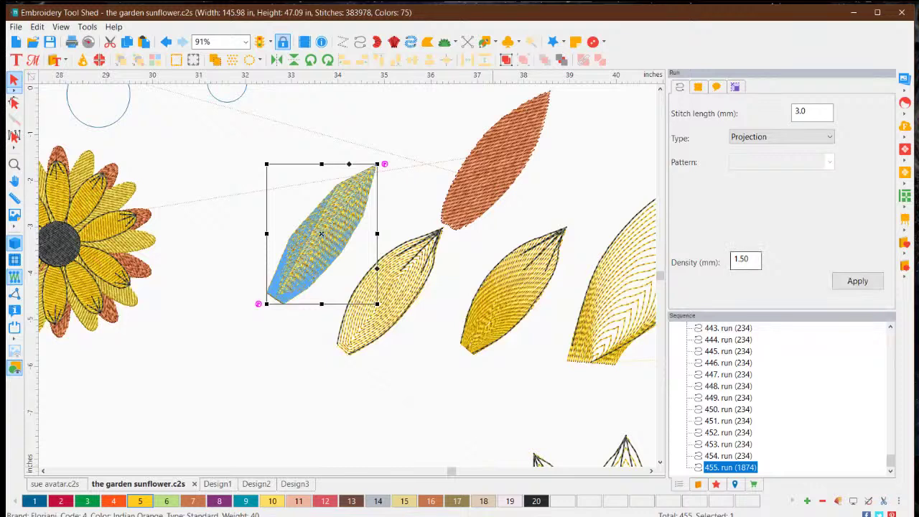
drag(748, 260, 735, 259)
text(6)
key(Return)
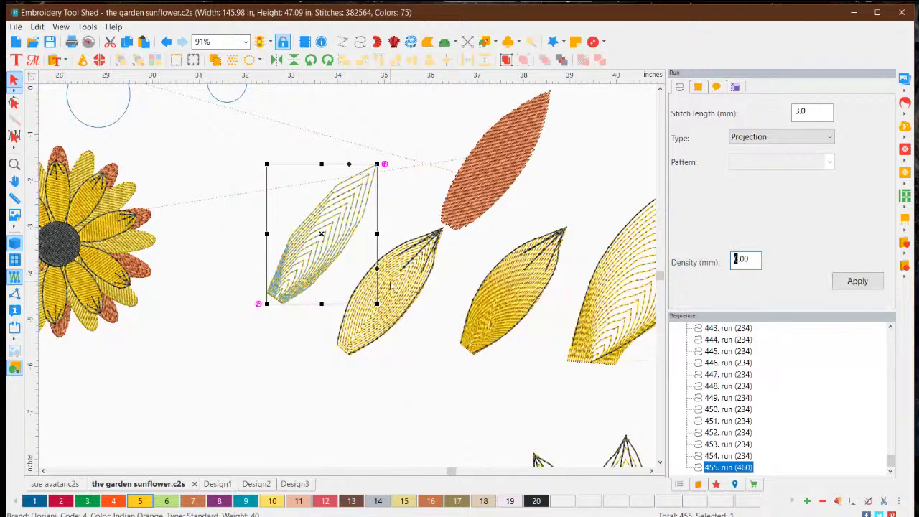
scroll(364, 271, up, 3)
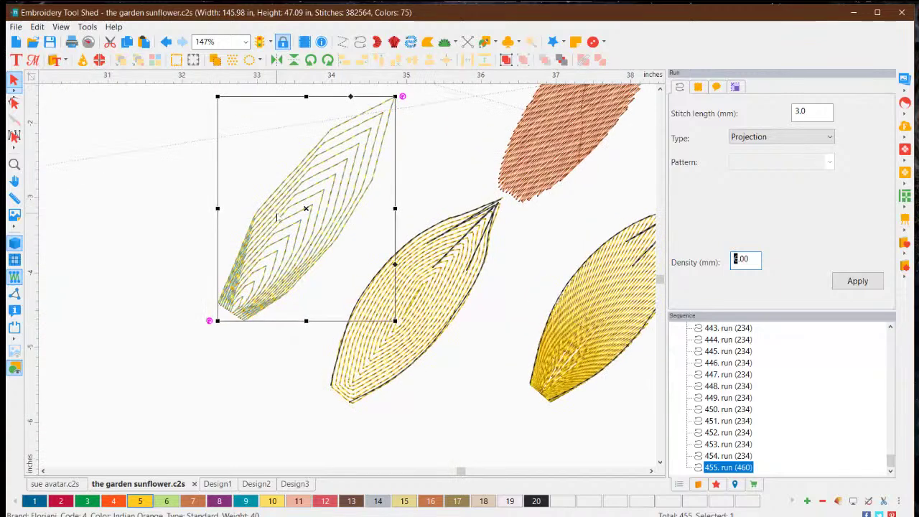
Move the yellow projection petal about 0.8 in away from the other standalone petals, down and toward the sunflower side.
click(437, 146)
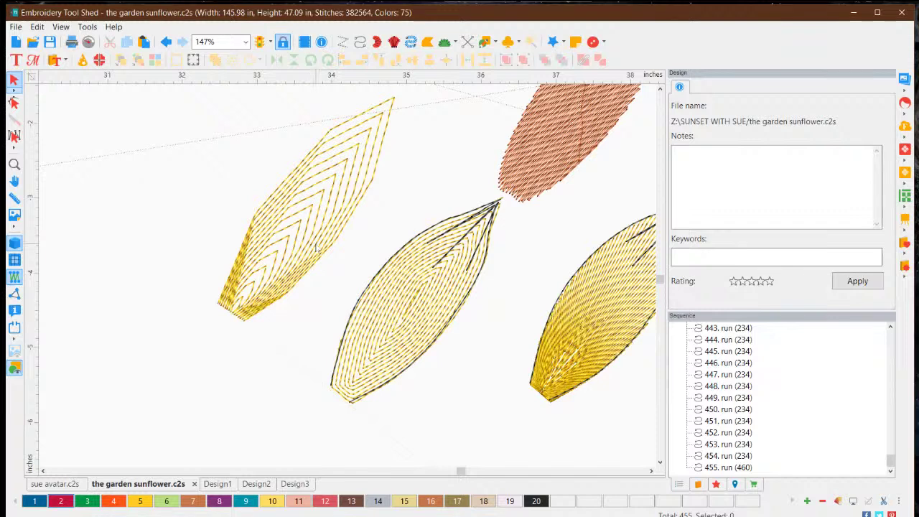
click(342, 188)
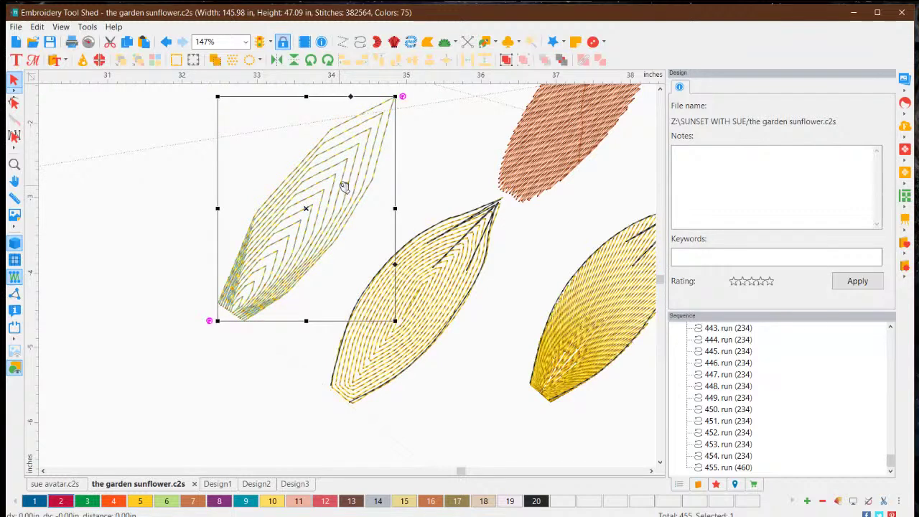
drag(331, 219, 278, 245)
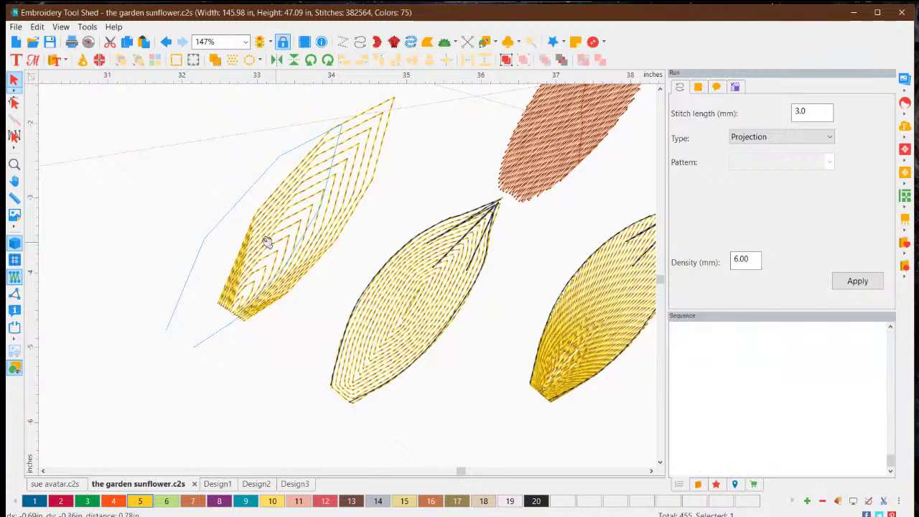
click(572, 113)
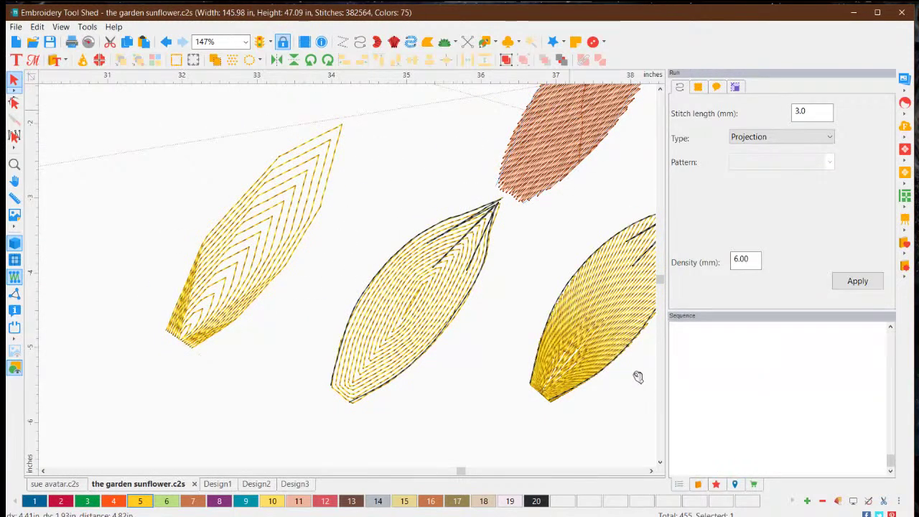
Examine the yellow projection petal layered over the rust fill petal.
click(651, 470)
click(651, 470)
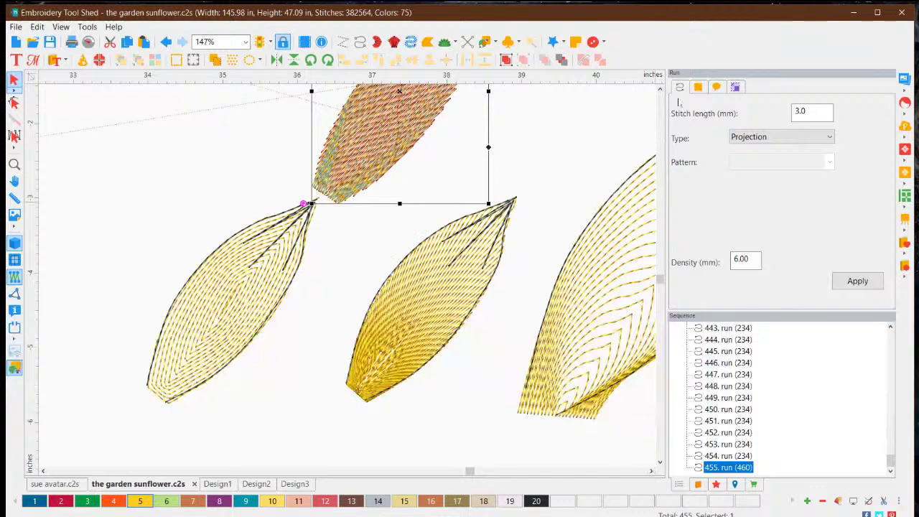
click(659, 89)
click(660, 89)
click(660, 89)
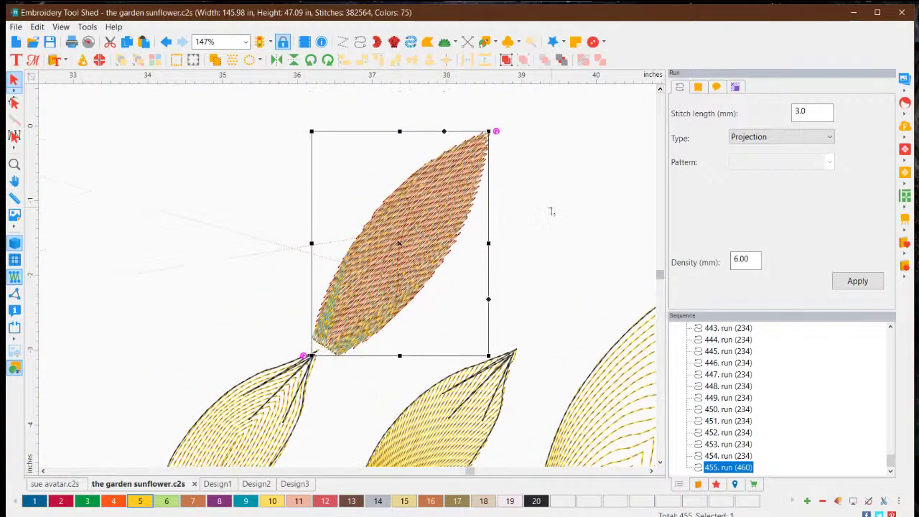
click(566, 375)
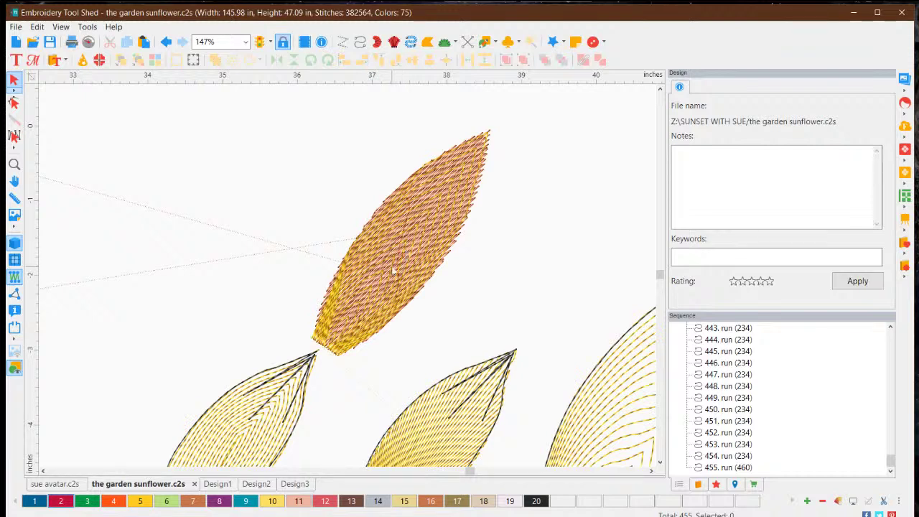
click(368, 330)
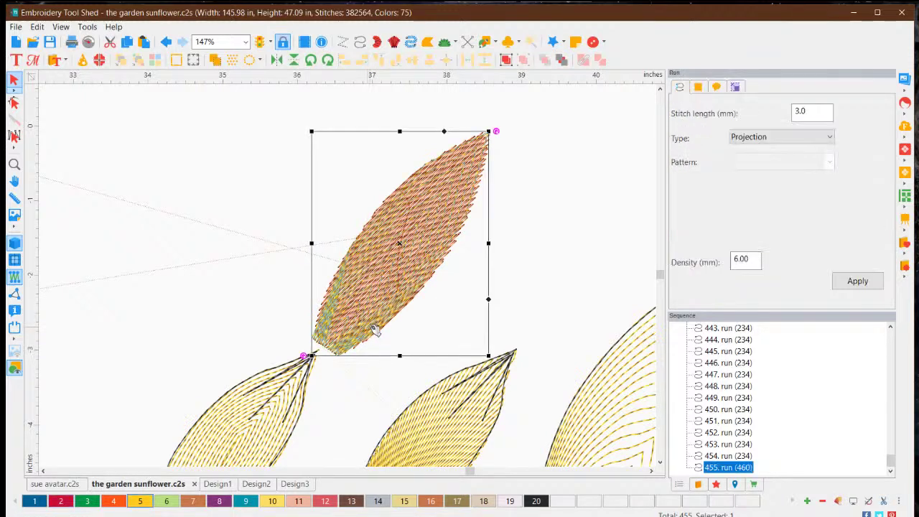
click(576, 262)
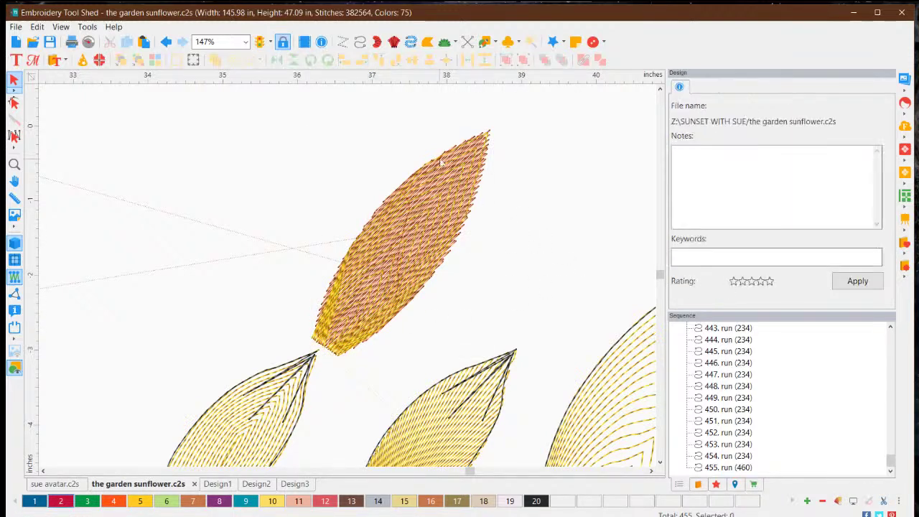
Move the rust fill petal diagonally up and to the left off the projection petal and recolor it with Golden Sand color 15.
drag(327, 350, 267, 284)
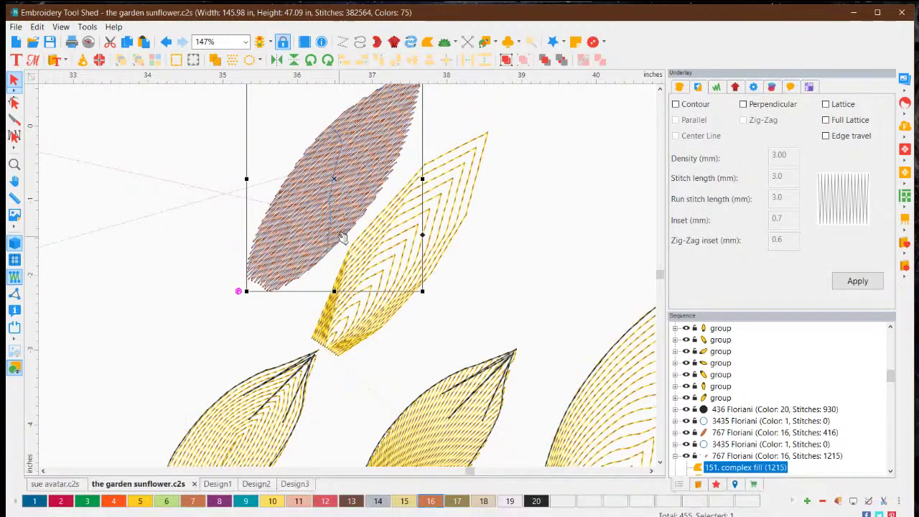
click(134, 502)
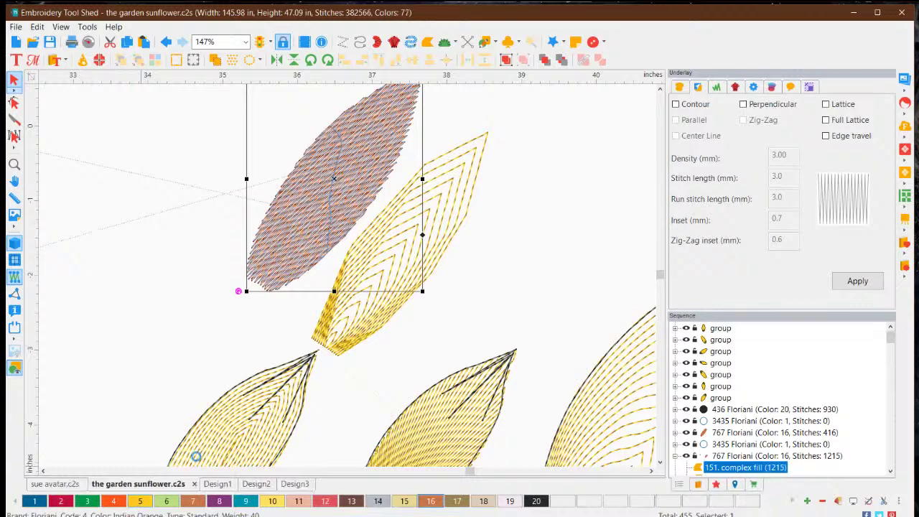
click(448, 225)
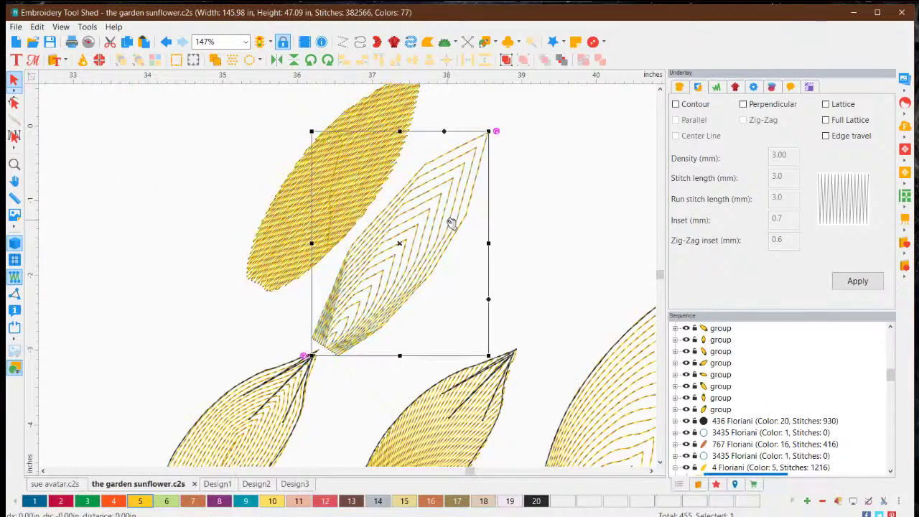
click(290, 234)
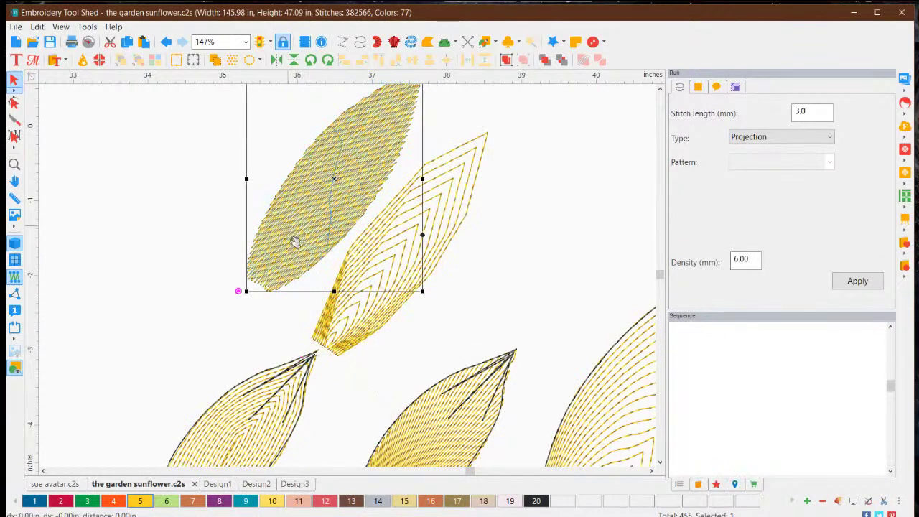
click(404, 501)
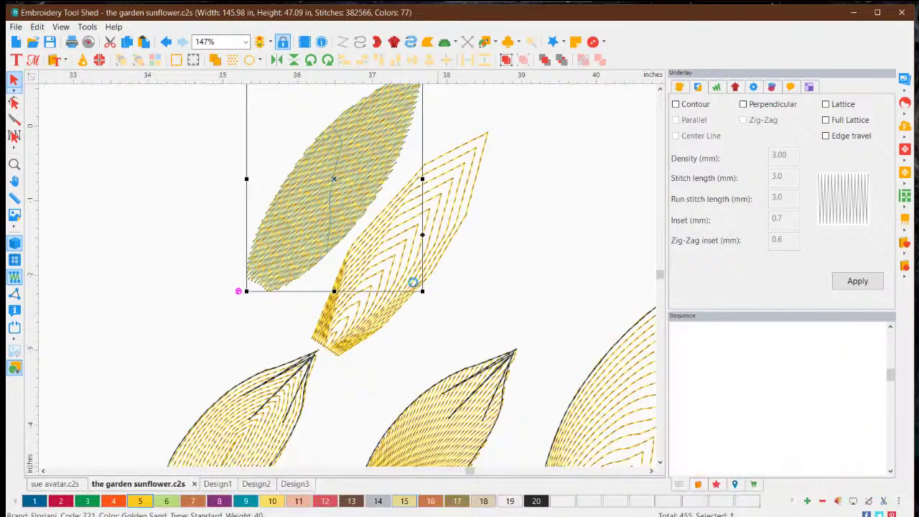
Assign yellow color 5 to the projection petal and move the Golden Sand fill petal back over it.
click(448, 230)
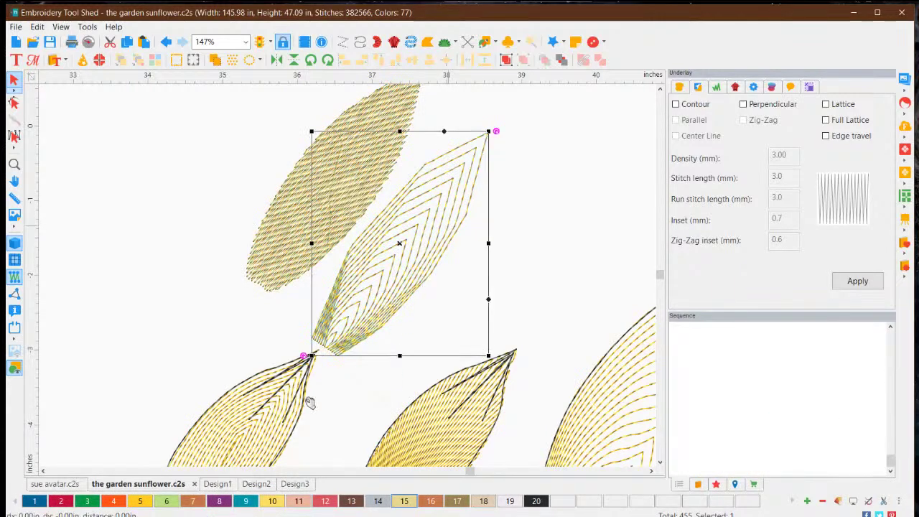
click(143, 503)
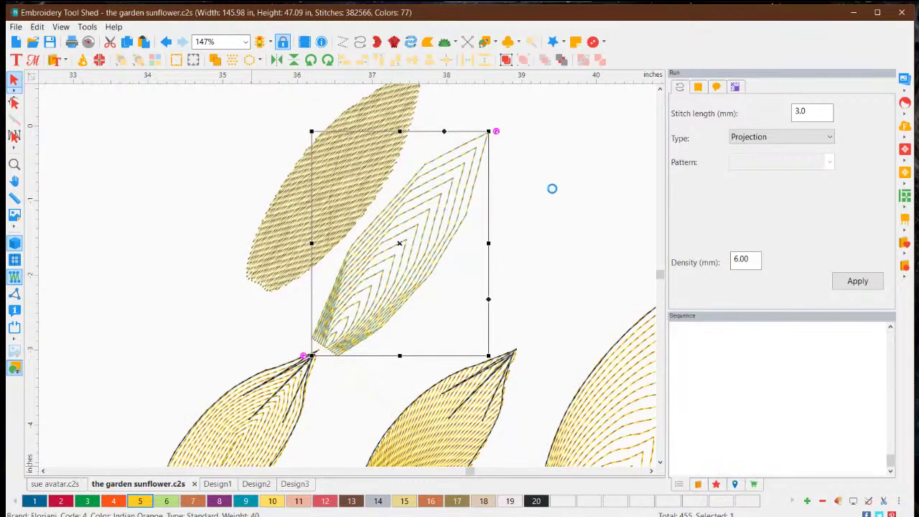
click(523, 188)
click(341, 170)
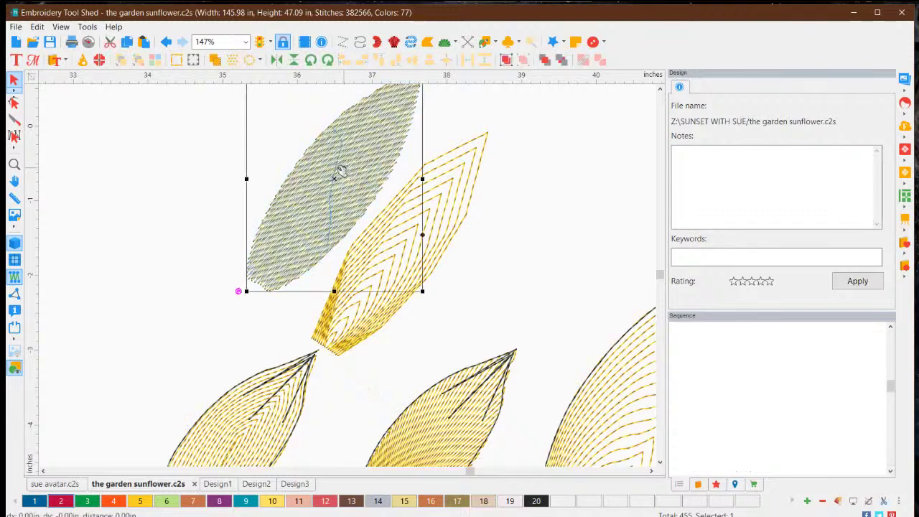
click(395, 214)
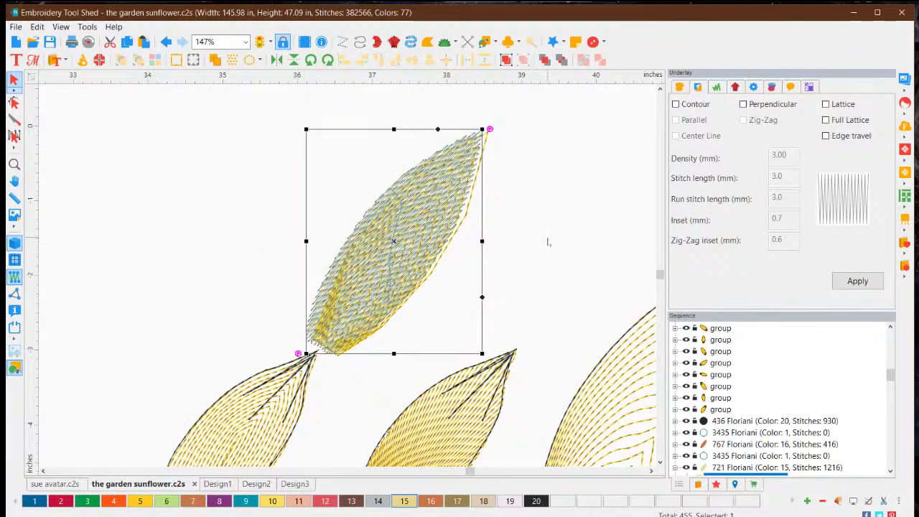
click(548, 242)
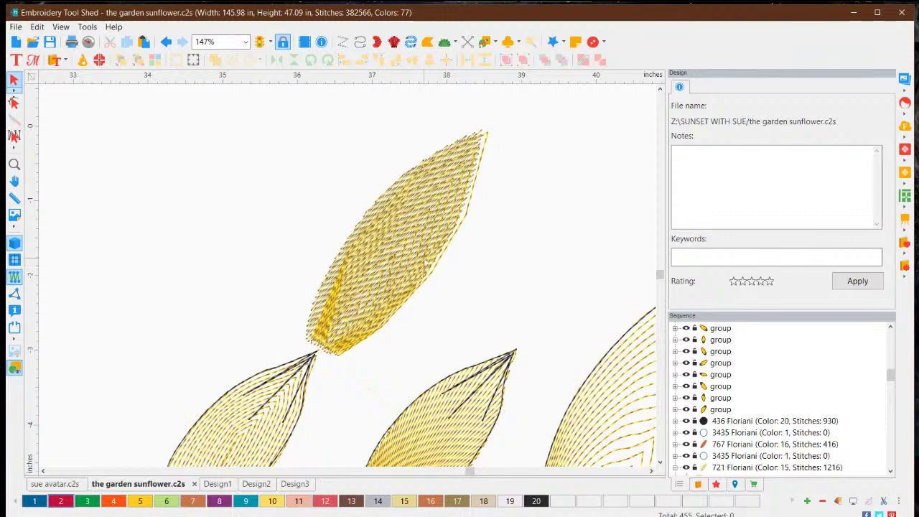
Compare the stitch patterns and densities of the layered petal, the smaller outlined petals and the large outlined projection petal.
scroll(446, 226, down, 4)
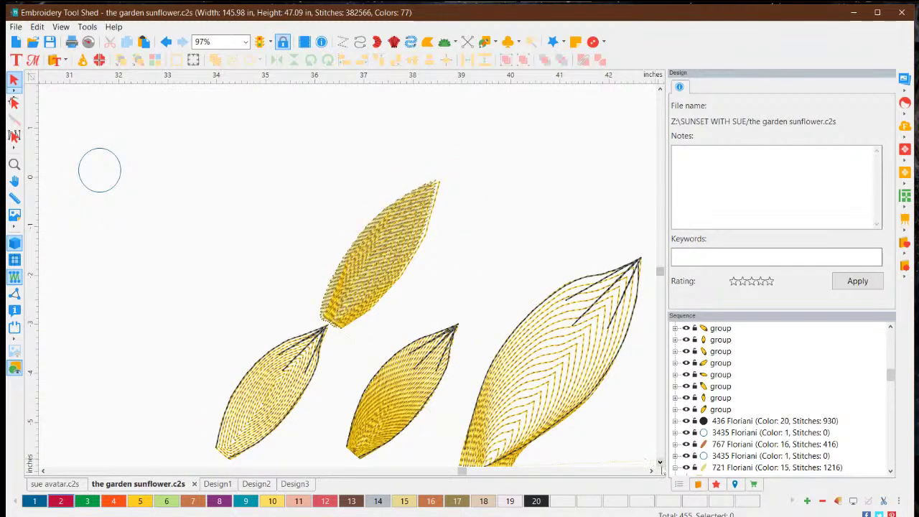
click(659, 462)
scroll(305, 326, up, 2)
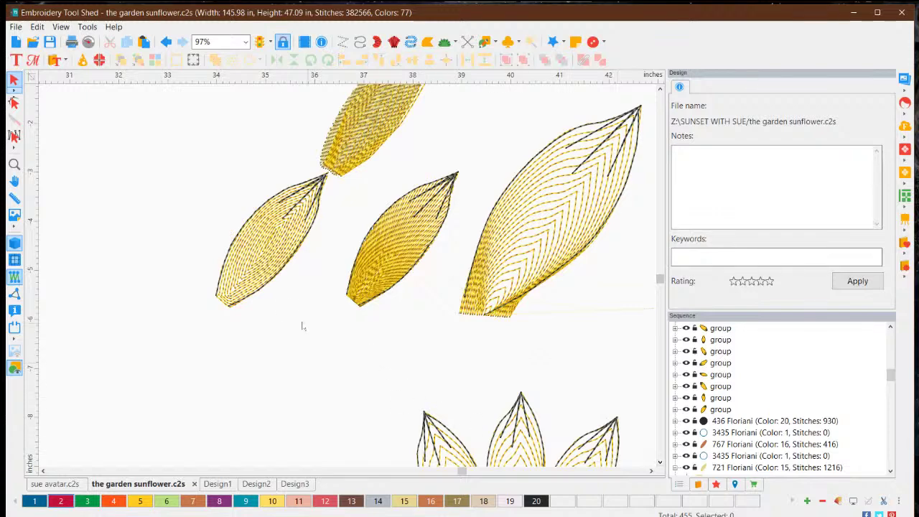
scroll(275, 307, up, 2)
scroll(273, 310, up, 1)
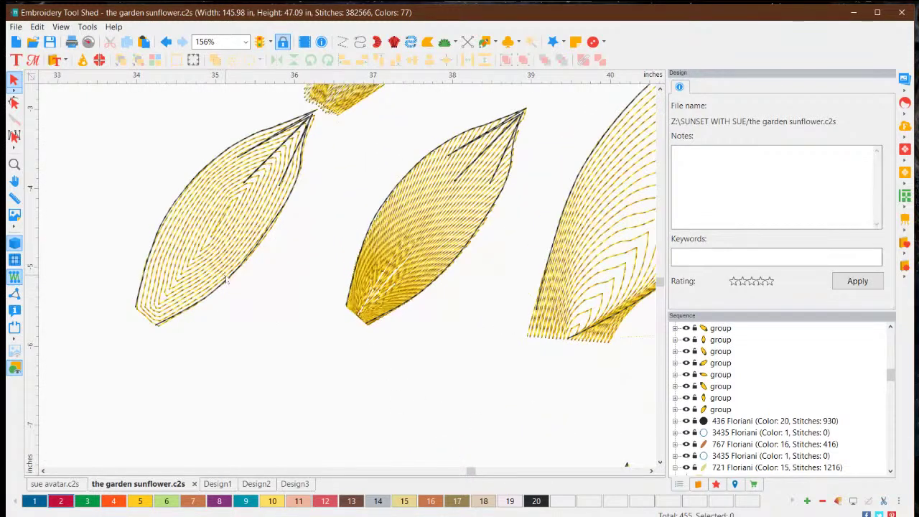
click(223, 230)
click(219, 384)
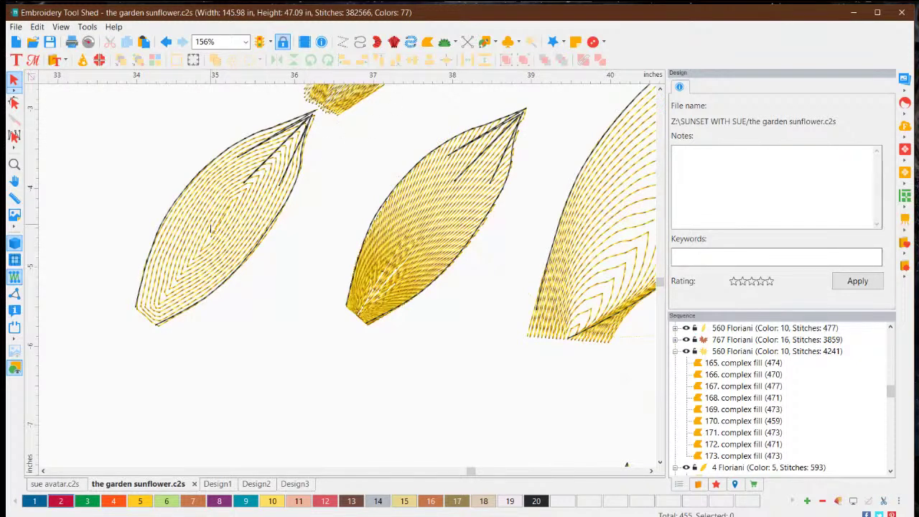
scroll(211, 229, down, 5)
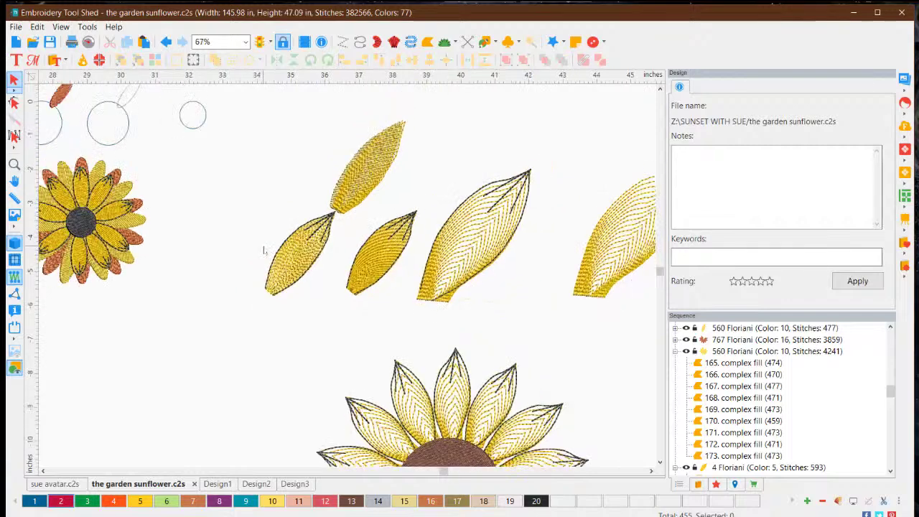
scroll(263, 250, down, 2)
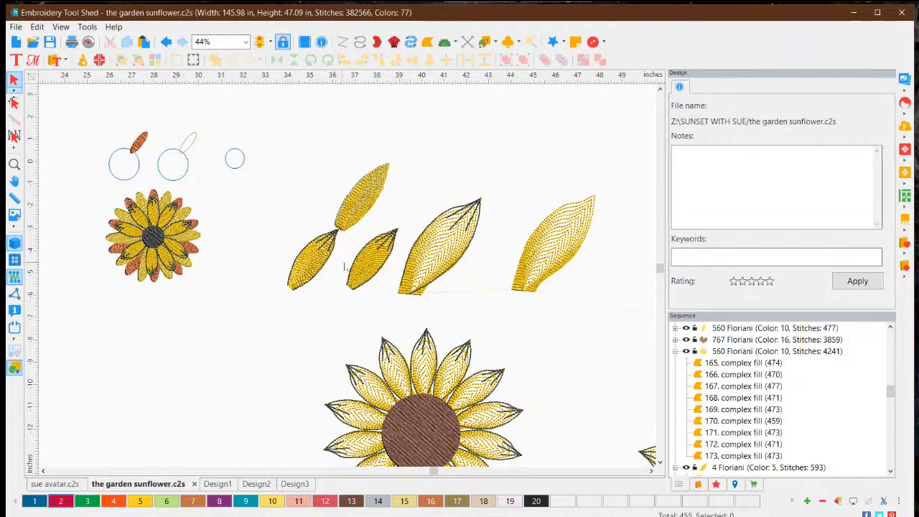
scroll(363, 267, up, 2)
scroll(370, 267, up, 4)
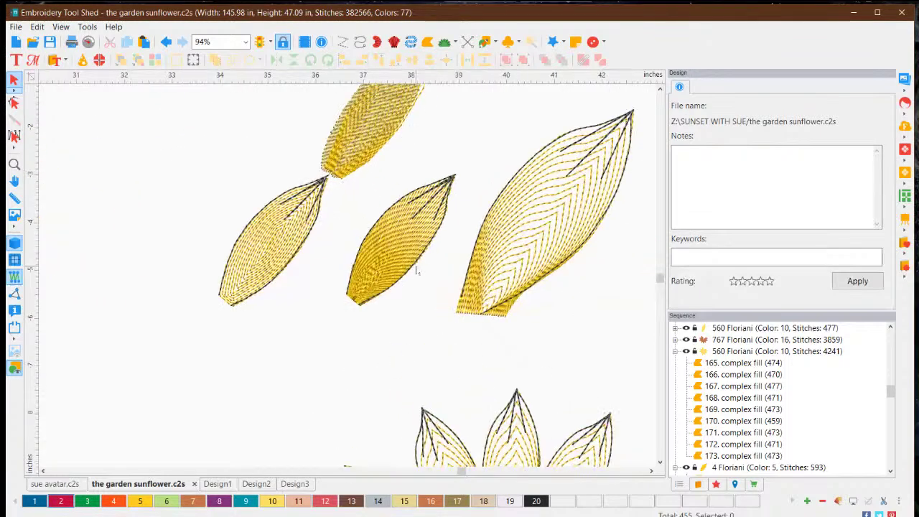
scroll(423, 271, up, 1)
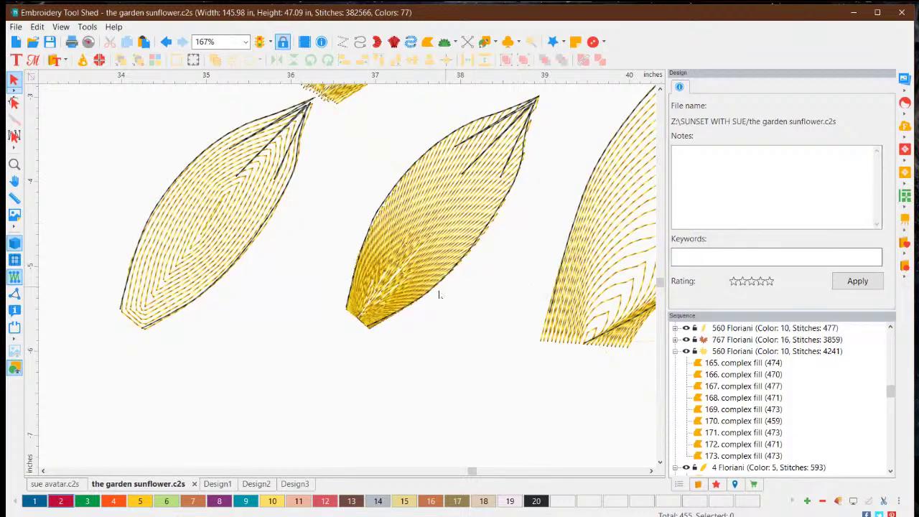
scroll(430, 348, down, 4)
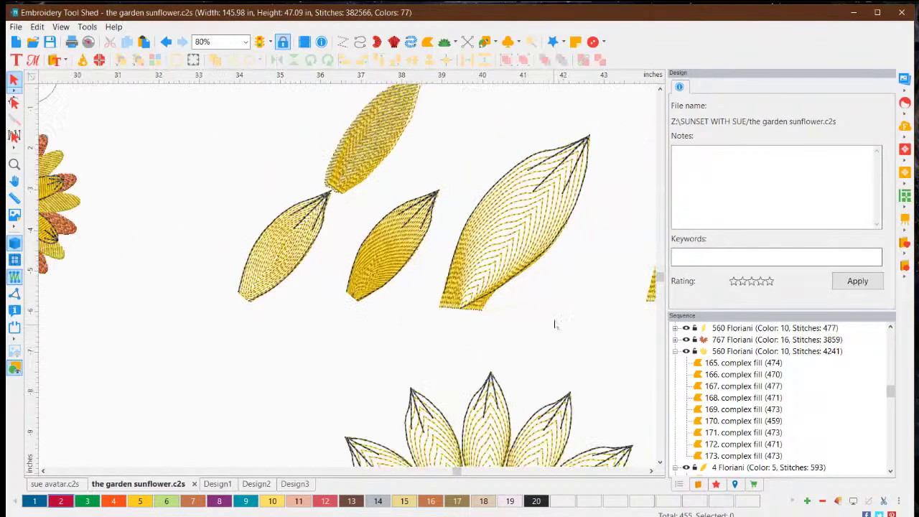
click(514, 244)
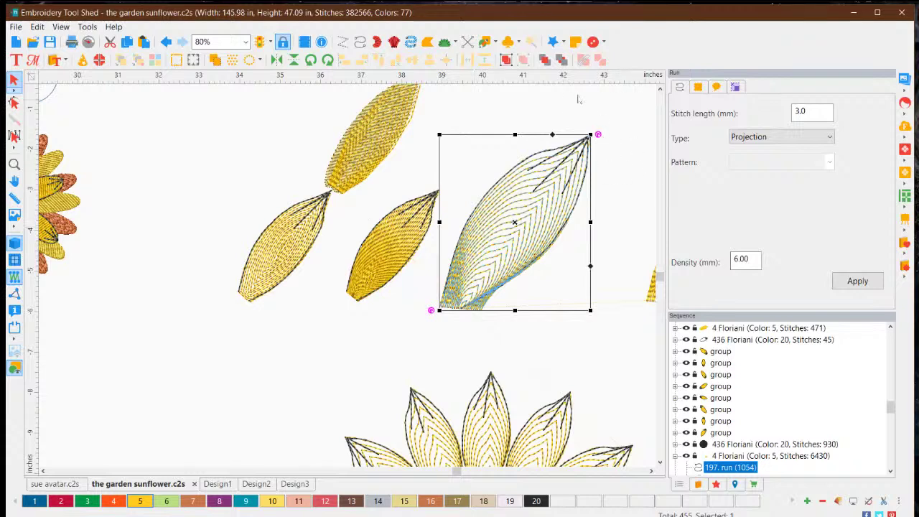
click(531, 102)
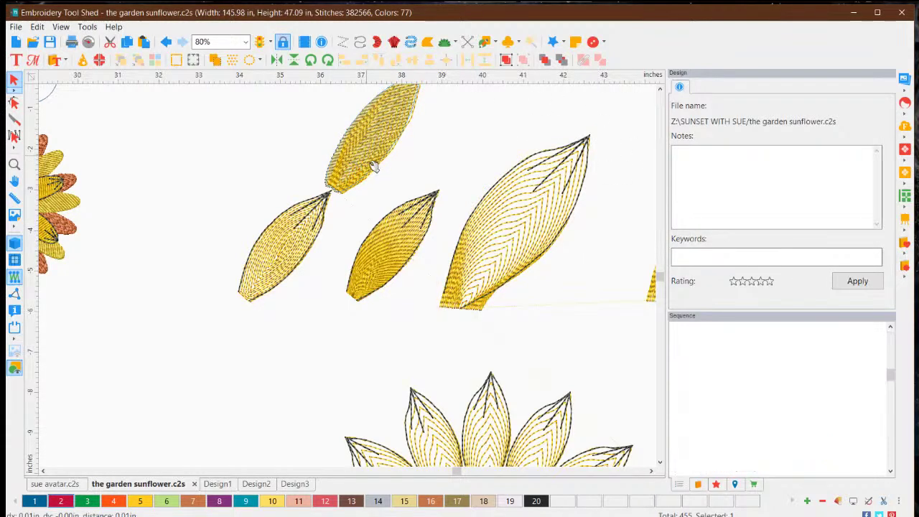
Move the Golden Sand fill petal about 3.04 in to the right and the projection petal beside the large outlined petal's lower end.
click(376, 164)
drag(379, 152, 501, 151)
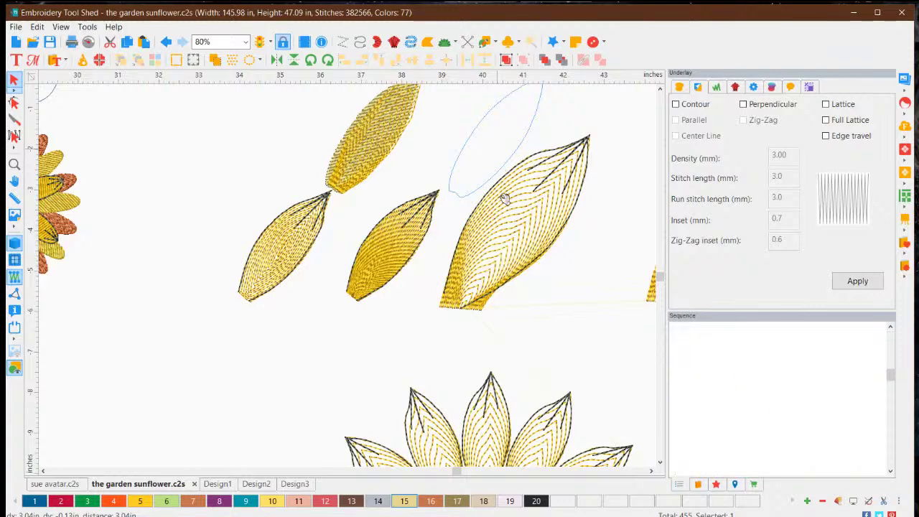
click(561, 324)
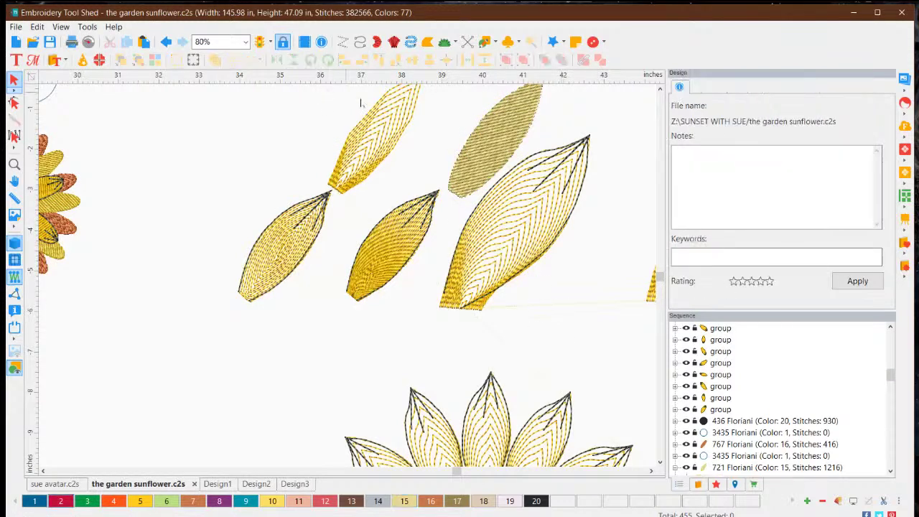
drag(389, 130, 651, 246)
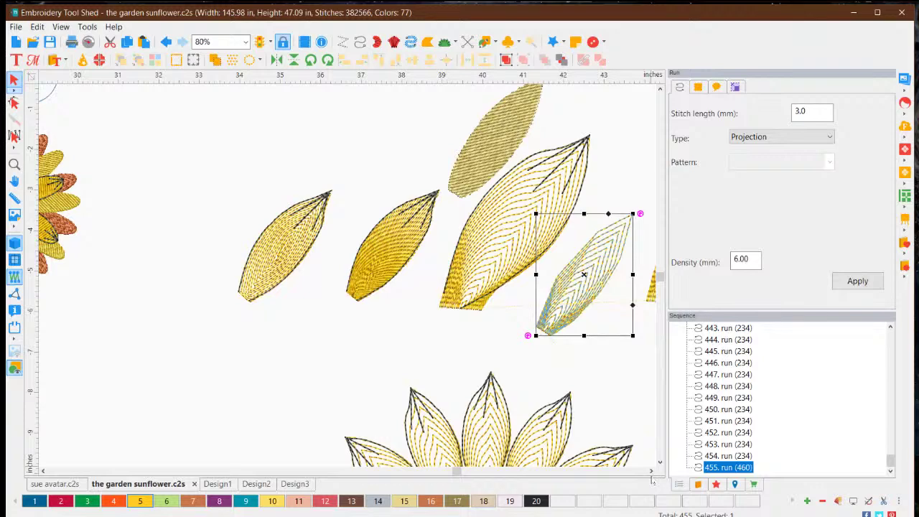
Enlarge the projection petal proportionally to about 158% and move it about 0.76 in upward between the two large yellow petals.
click(651, 472)
click(651, 471)
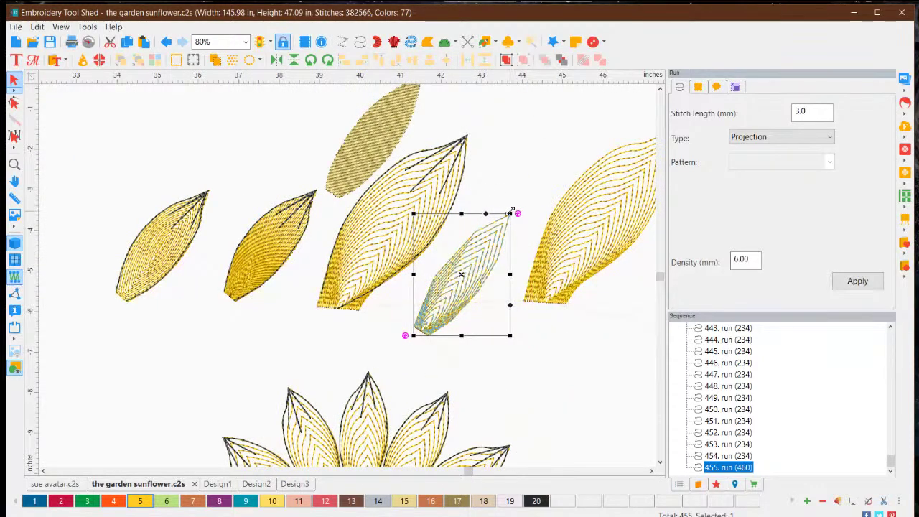
drag(512, 210, 564, 142)
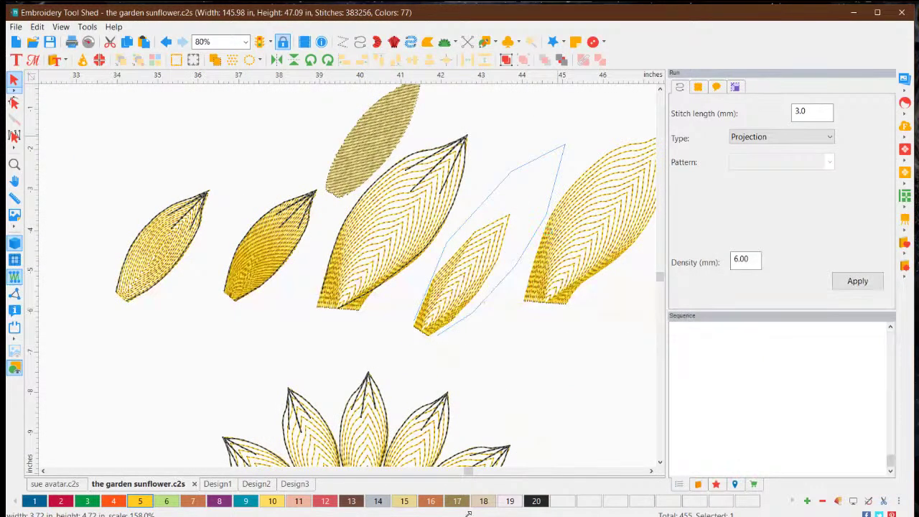
mouse_move(492, 281)
mouse_down()
mouse_move(503, 255)
mouse_move(495, 263)
mouse_up()
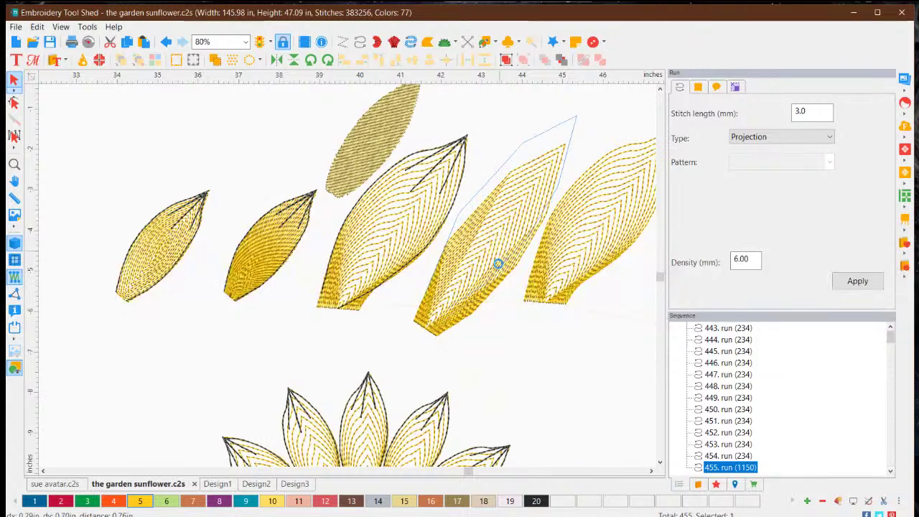
click(501, 384)
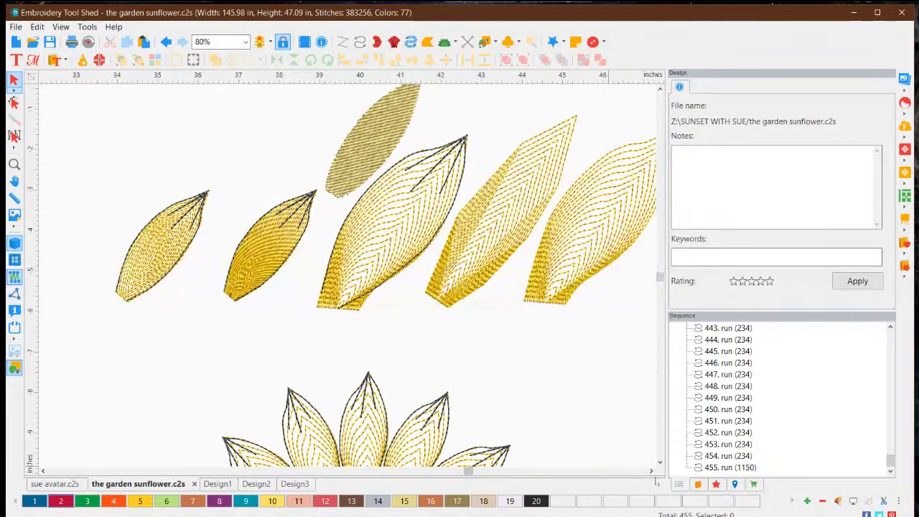
click(651, 470)
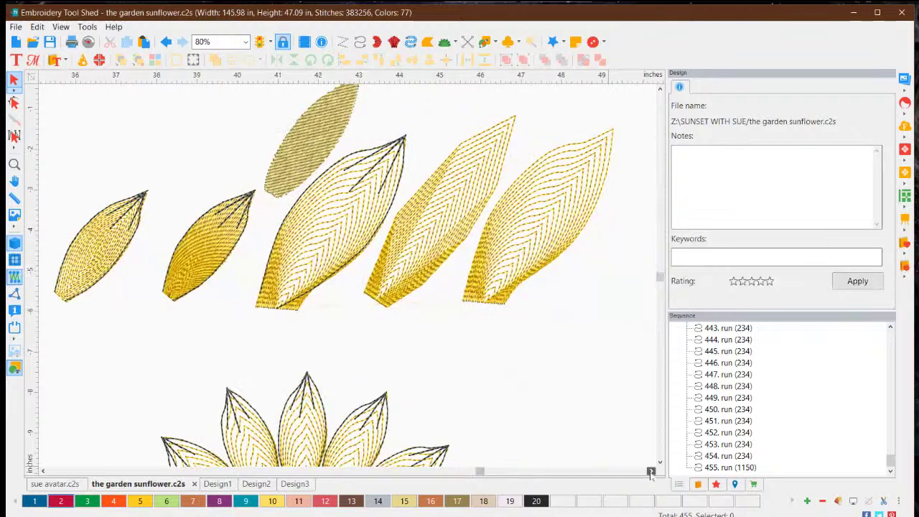
click(651, 470)
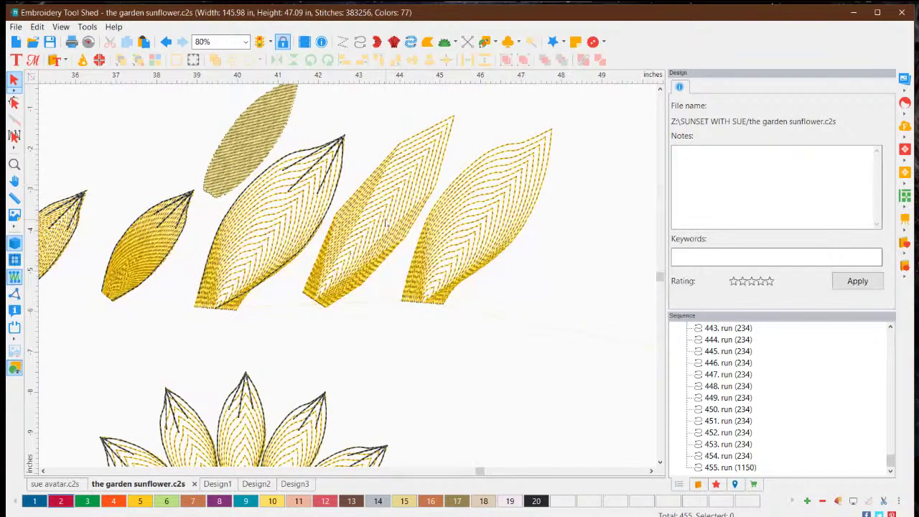
Move the middle projection petal about 4.73 in right and 2.39 in down, and bulge its left edge using an added outline point and the point below.
click(386, 199)
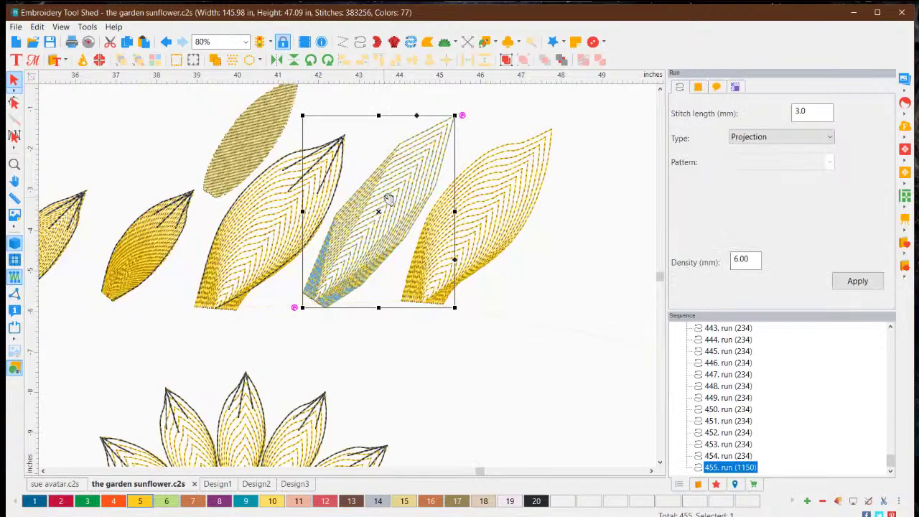
drag(386, 199, 575, 293)
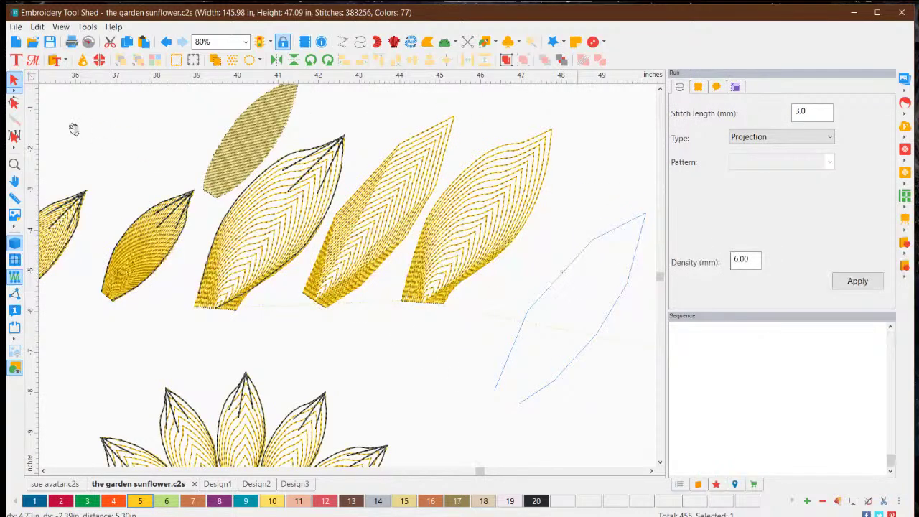
click(14, 102)
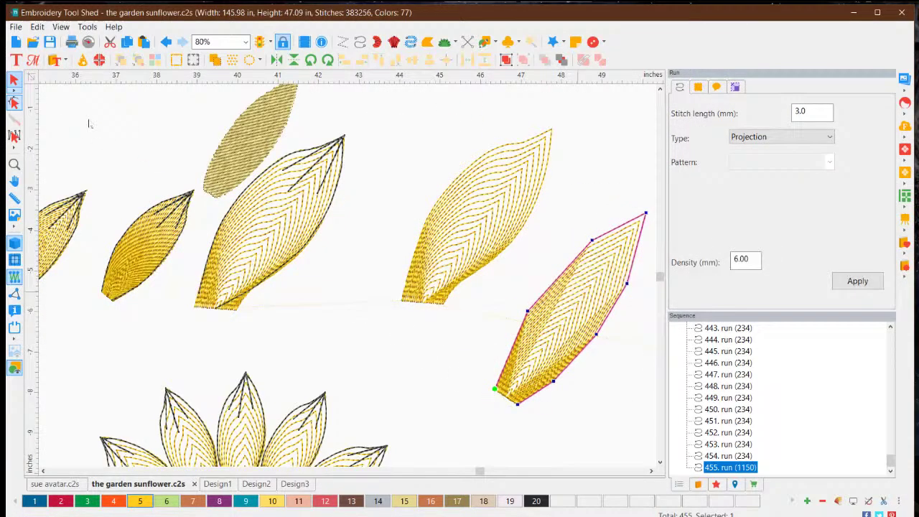
right_click(561, 279)
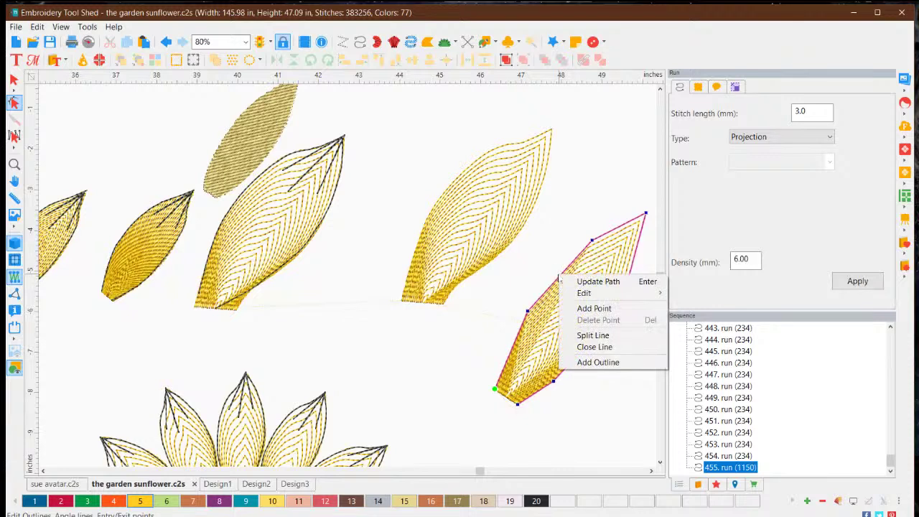
click(594, 308)
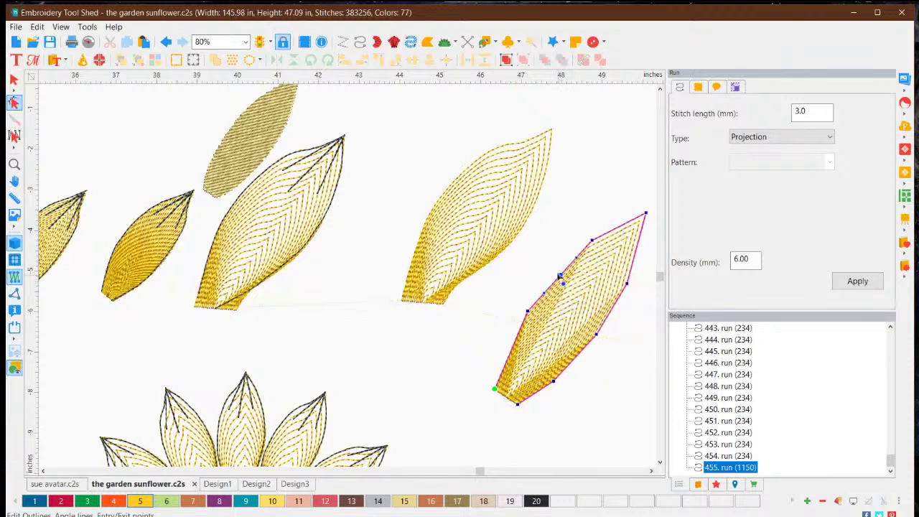
drag(557, 275, 550, 265)
click(857, 280)
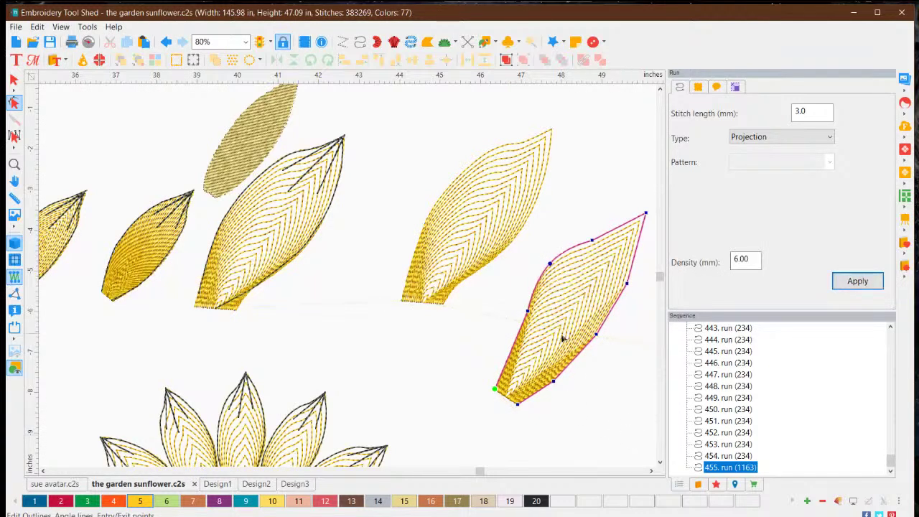
drag(528, 313, 519, 307)
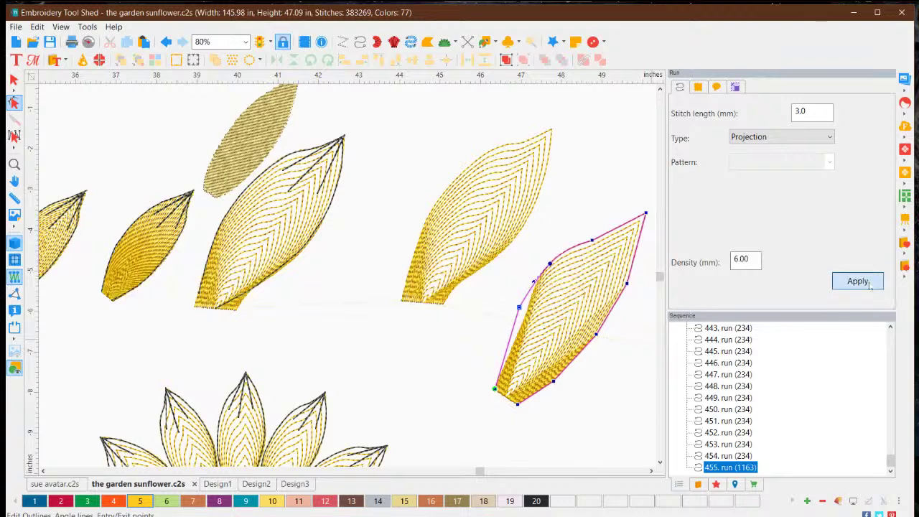
click(857, 281)
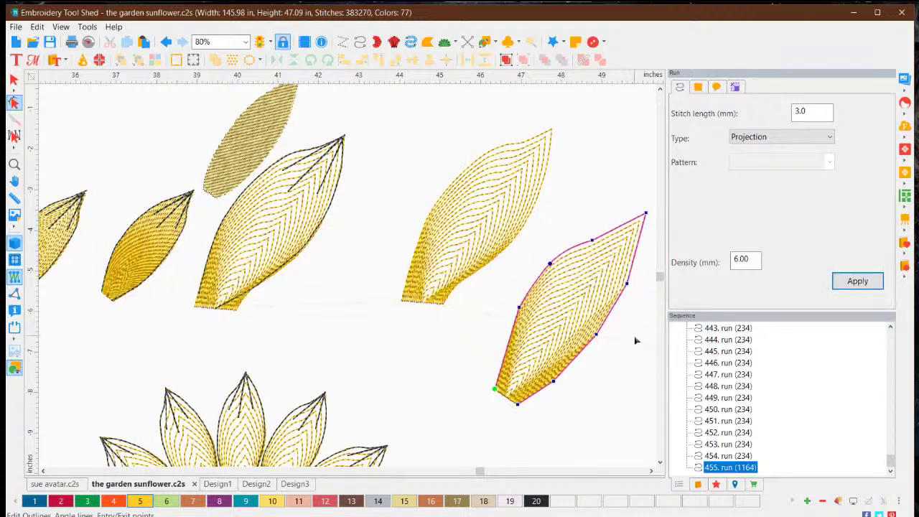
Convert the upper point on the projection petal's right edge to smooth and curve the outline below it outward.
right_click(628, 285)
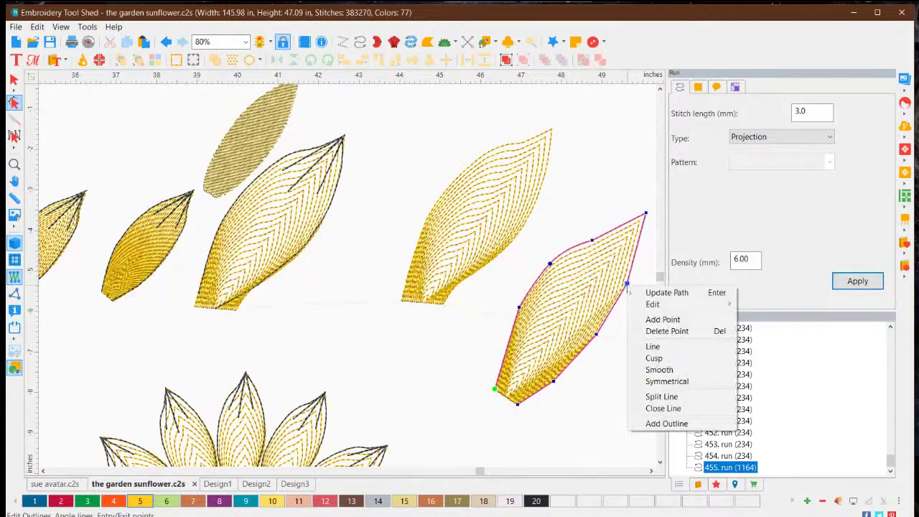
click(674, 371)
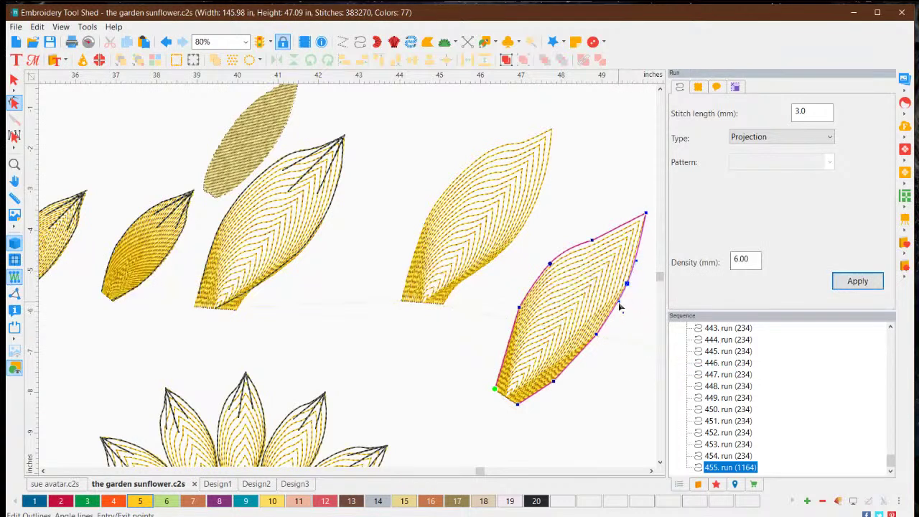
drag(620, 306, 619, 323)
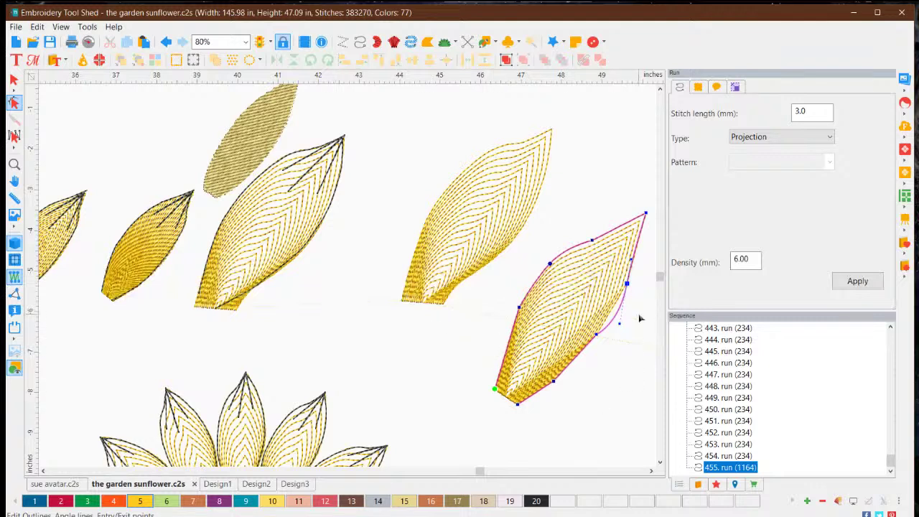
click(855, 282)
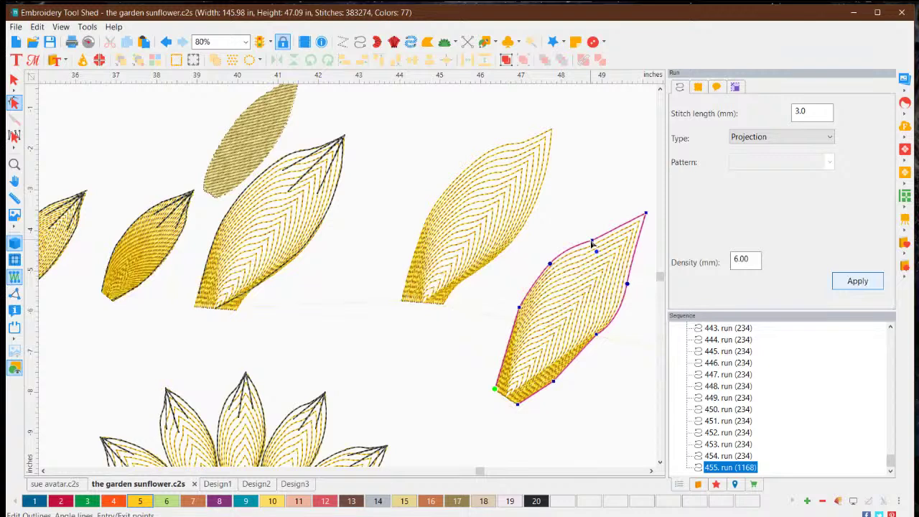
Broaden the projection petal's upper part by moving the outline points on both sides outward toward the tip, regenerate the stitches and deselect the petal.
drag(592, 245, 601, 229)
drag(627, 289, 639, 272)
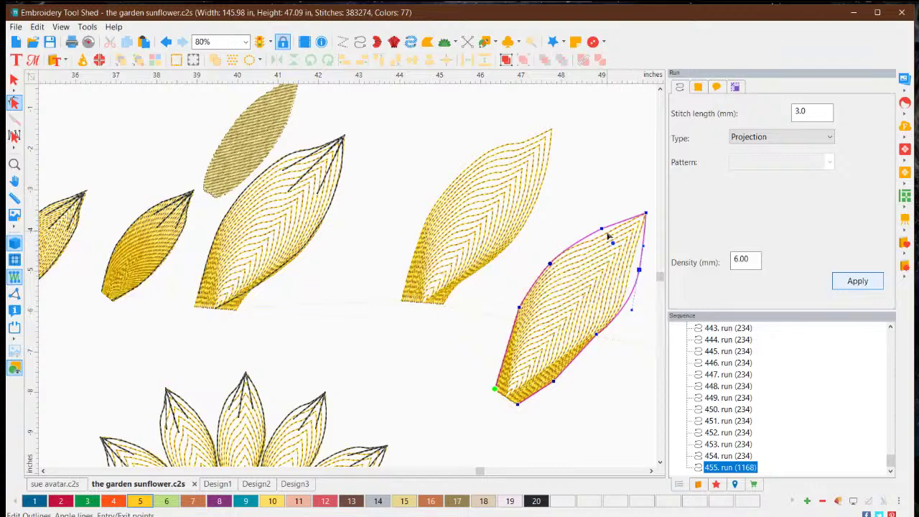
drag(601, 229, 601, 231)
click(854, 286)
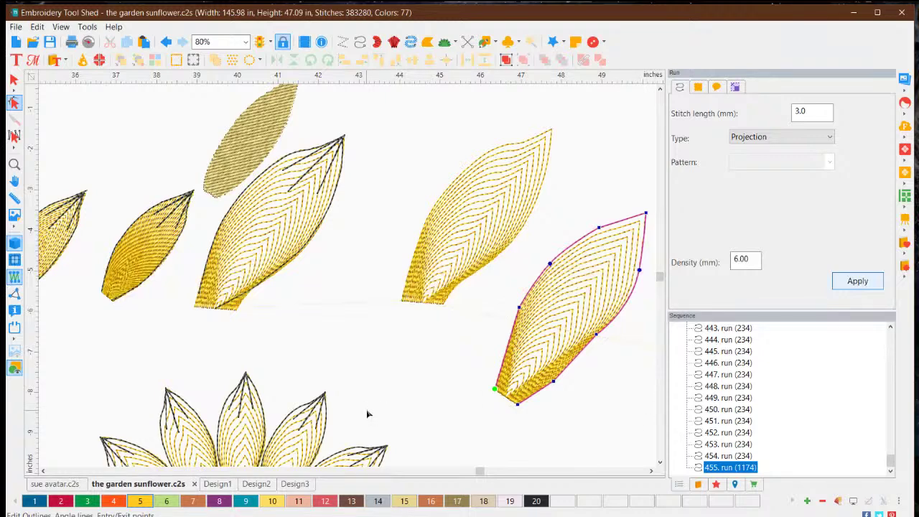
scroll(380, 398, down, 3)
click(469, 373)
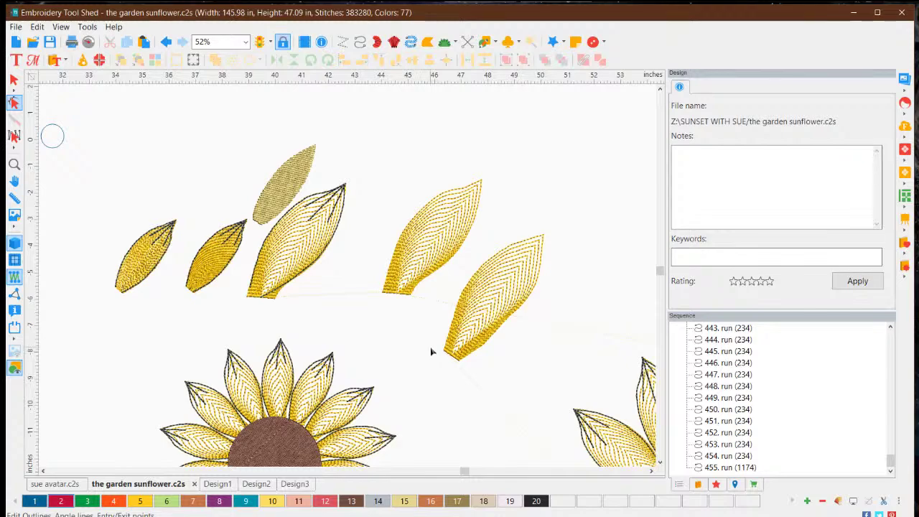
Compare the reshaped projection petal with the other petals and examine the stitching of the small outlined sunflower.
scroll(431, 351, down, 2)
scroll(431, 351, up, 3)
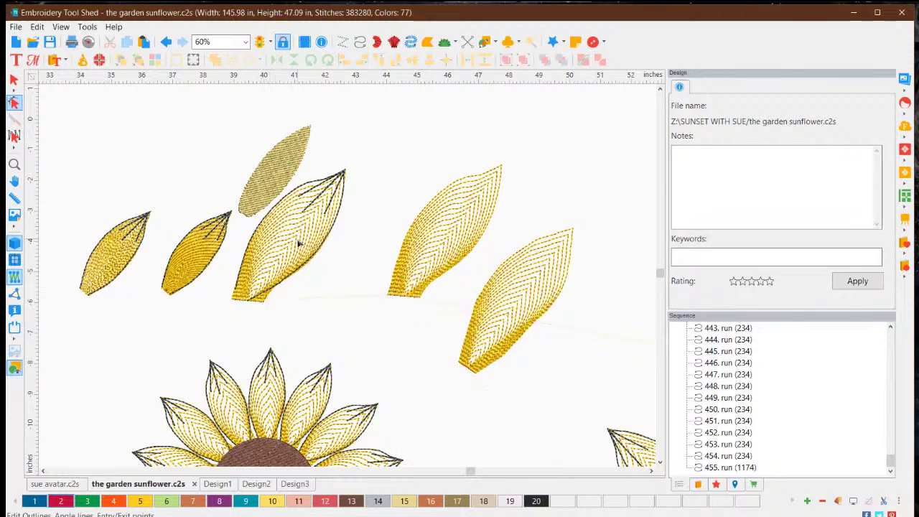
scroll(215, 478, down, 4)
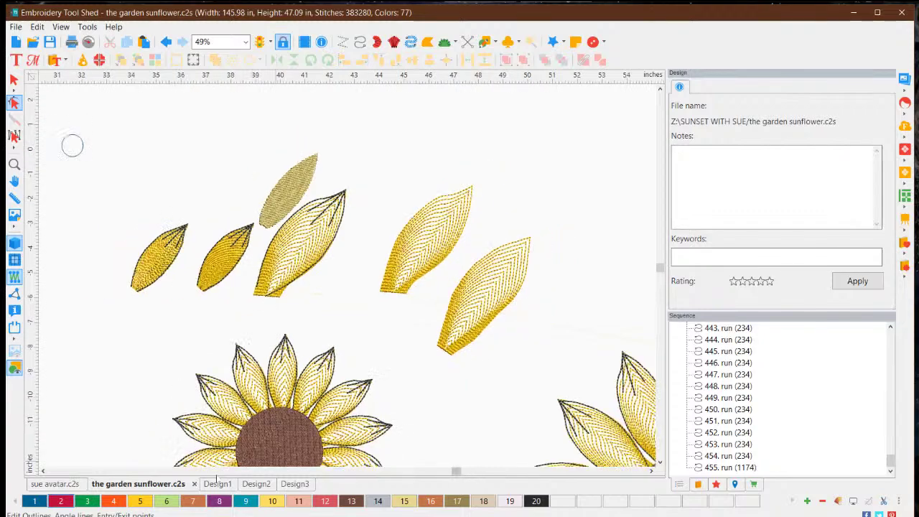
scroll(201, 477, down, 2)
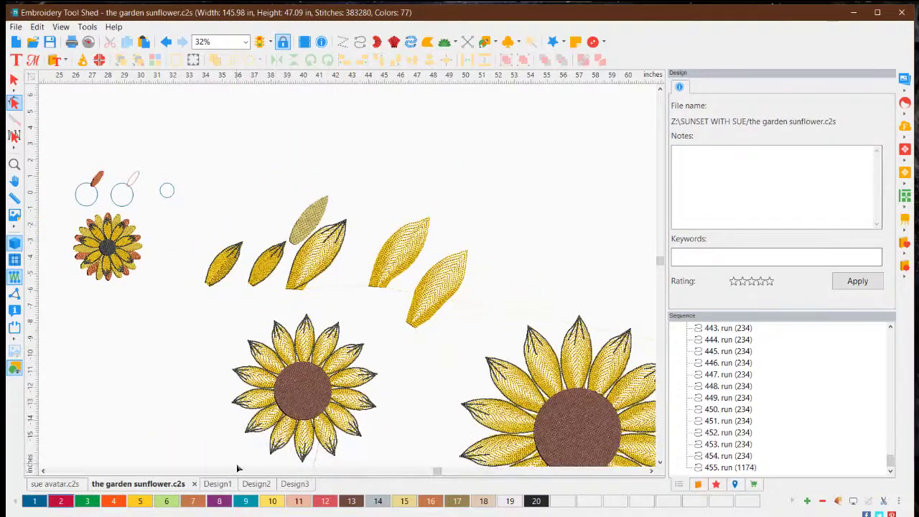
scroll(241, 465, down, 1)
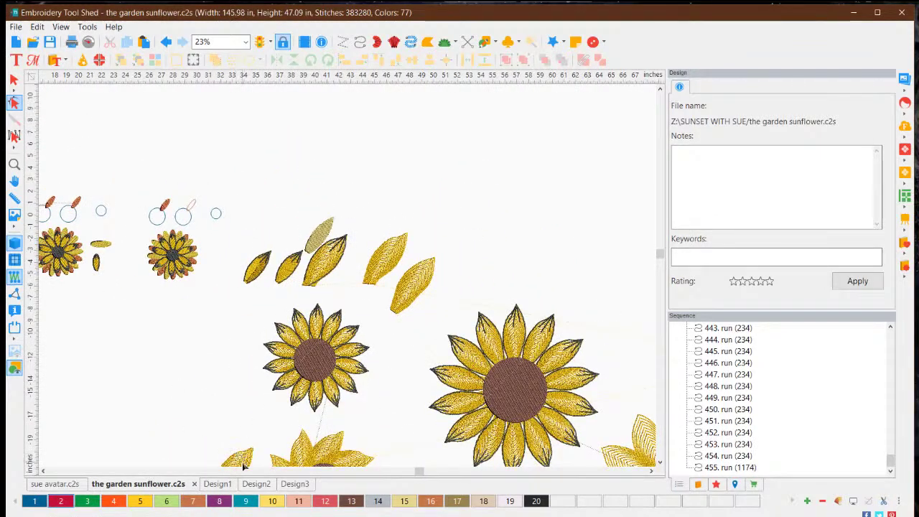
scroll(243, 467, up, 1)
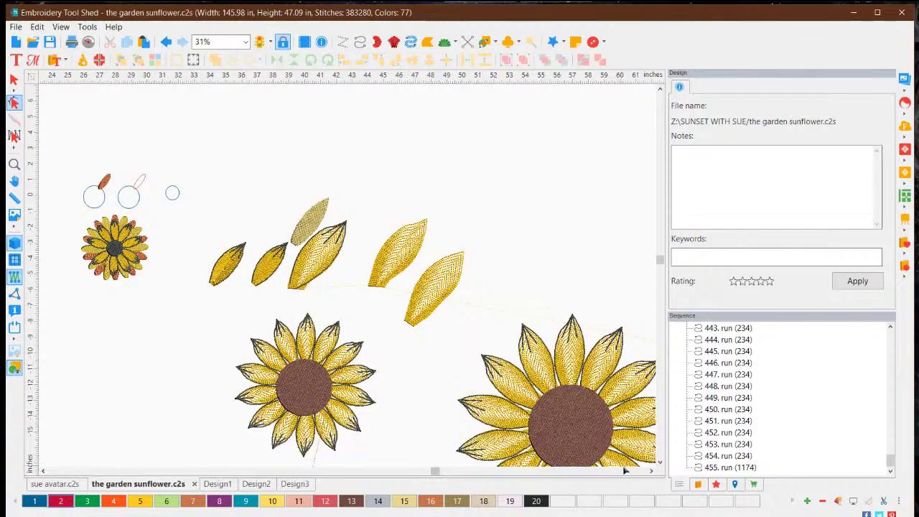
scroll(308, 383, down, 3)
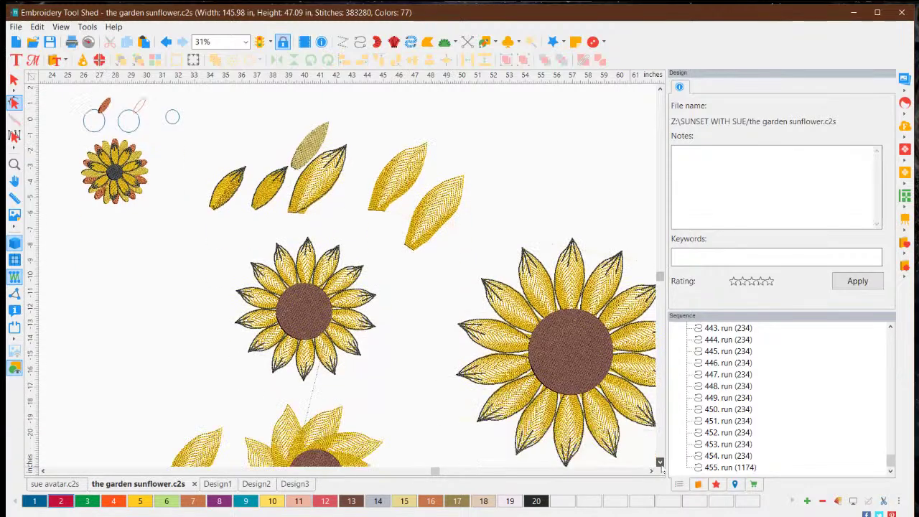
scroll(272, 330, up, 2)
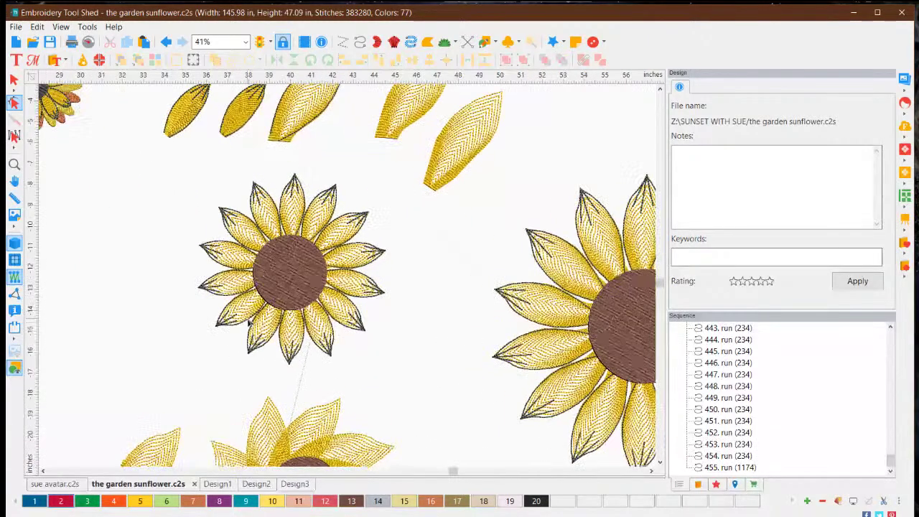
scroll(251, 314, up, 3)
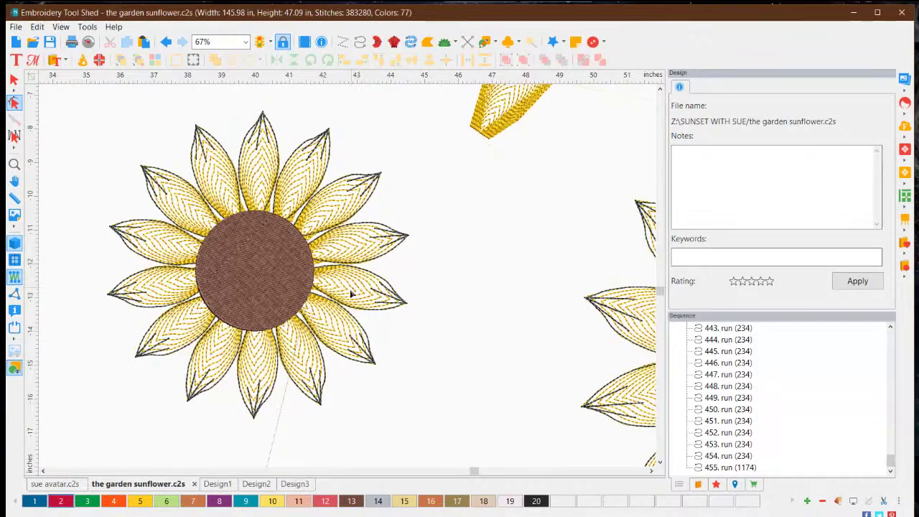
scroll(348, 292, down, 1)
scroll(286, 314, down, 3)
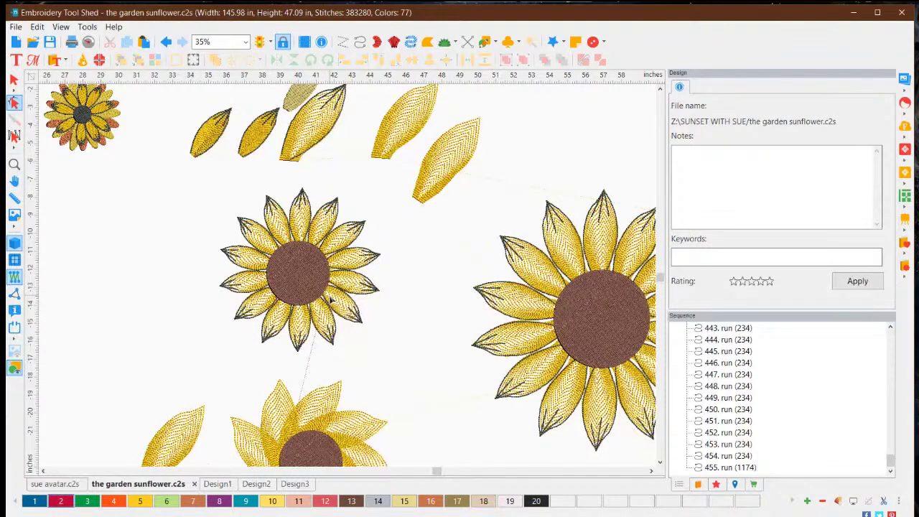
scroll(330, 300, down, 1)
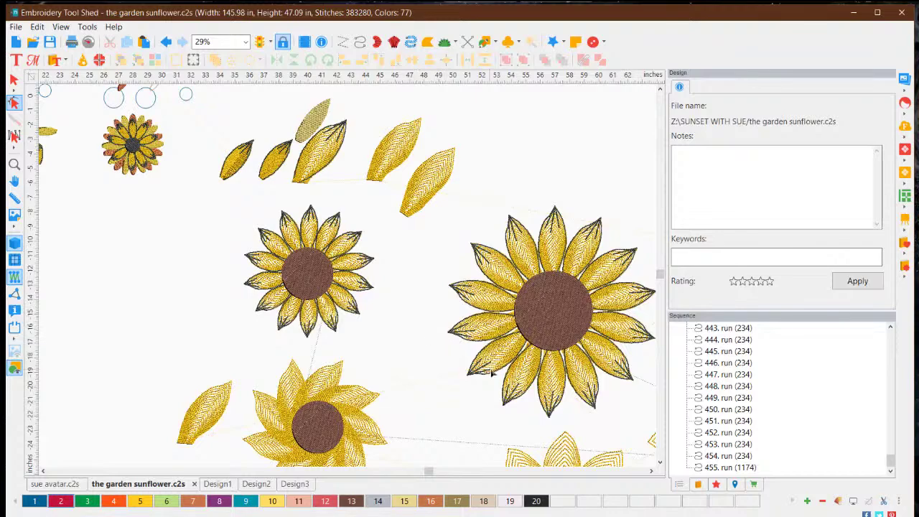
Examine the large outlined sunflower's petals and brown center against those of the small outlined sunflower.
scroll(491, 372, up, 1)
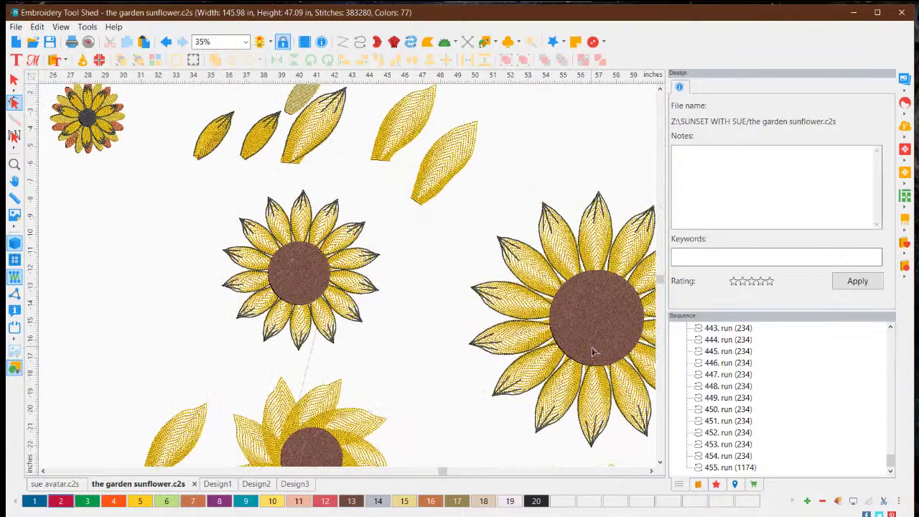
click(651, 470)
click(651, 470)
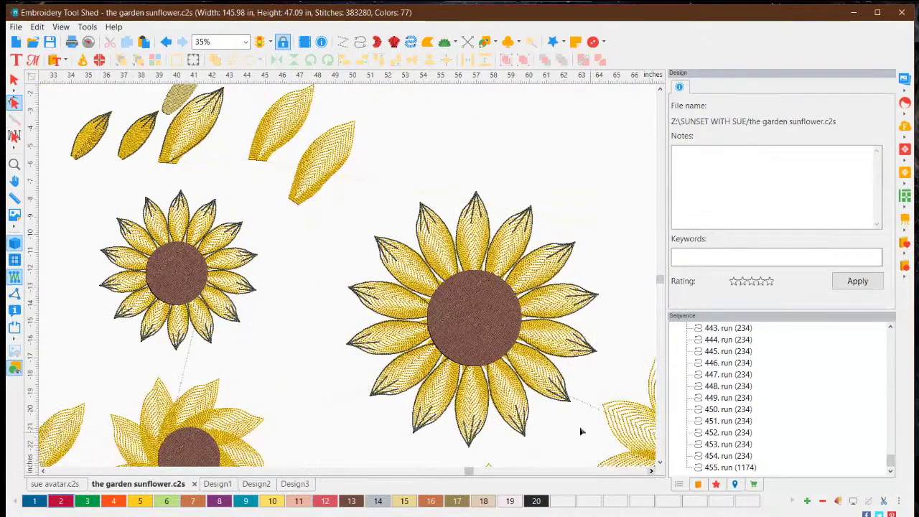
scroll(529, 345, up, 1)
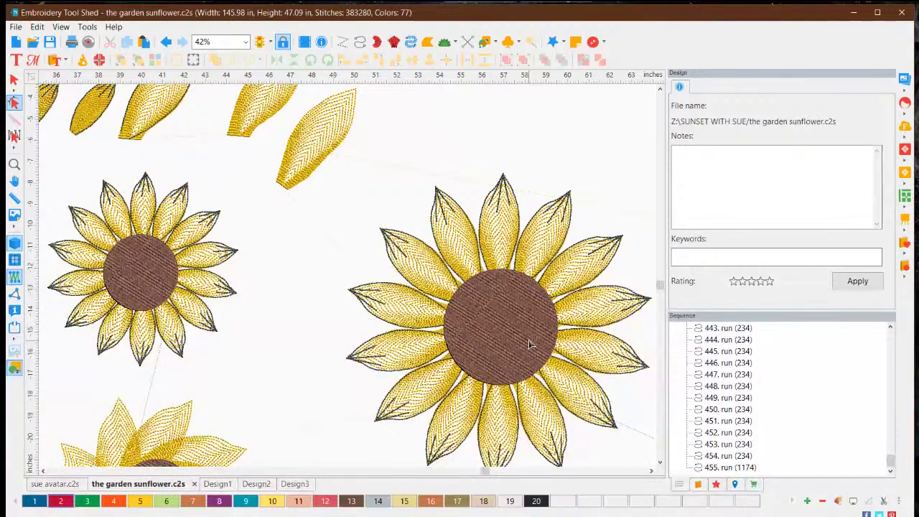
scroll(529, 344, up, 1)
scroll(529, 344, up, 1)
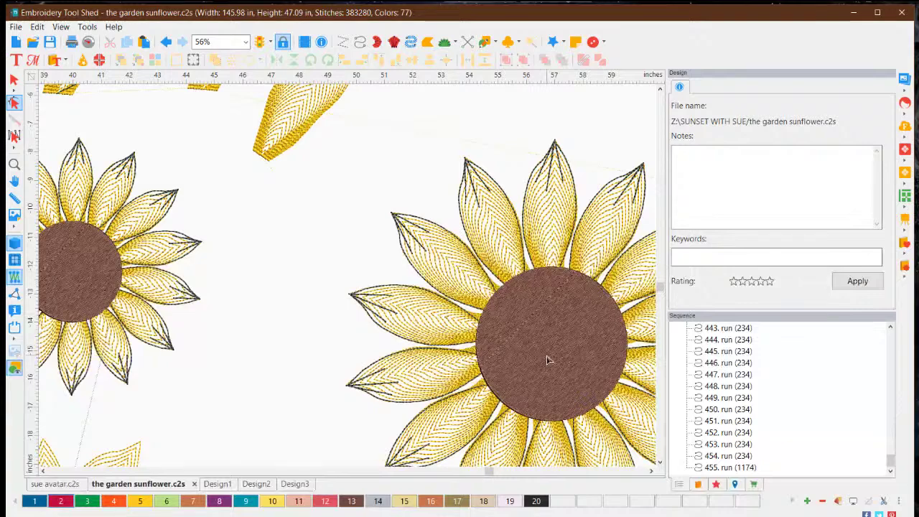
scroll(549, 359, down, 1)
scroll(547, 359, down, 2)
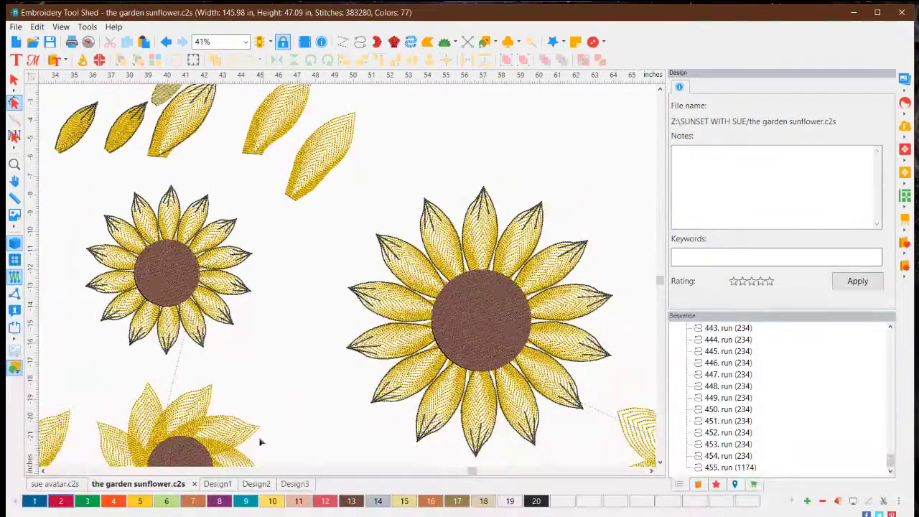
Review the stitched sunflower photos in Design2 and Design3, and return to the garden sunflower design.
click(256, 483)
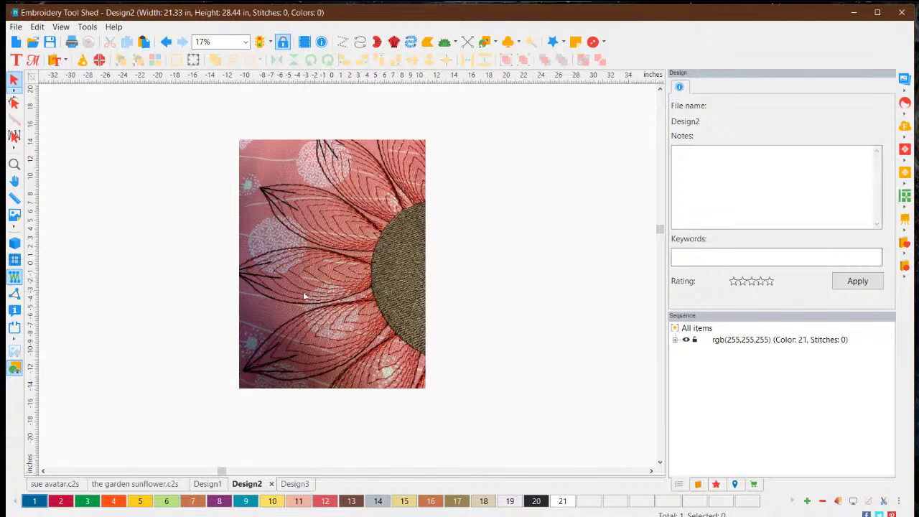
click(294, 484)
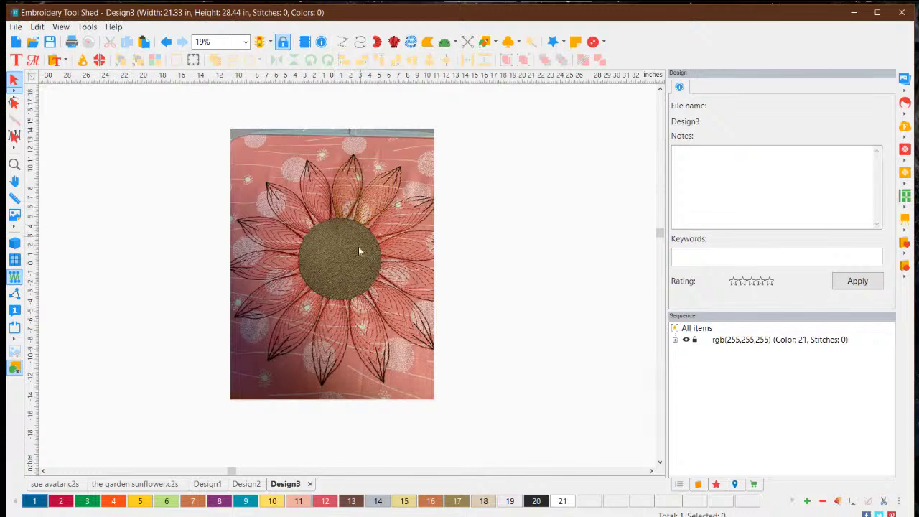
scroll(359, 246, down, 1)
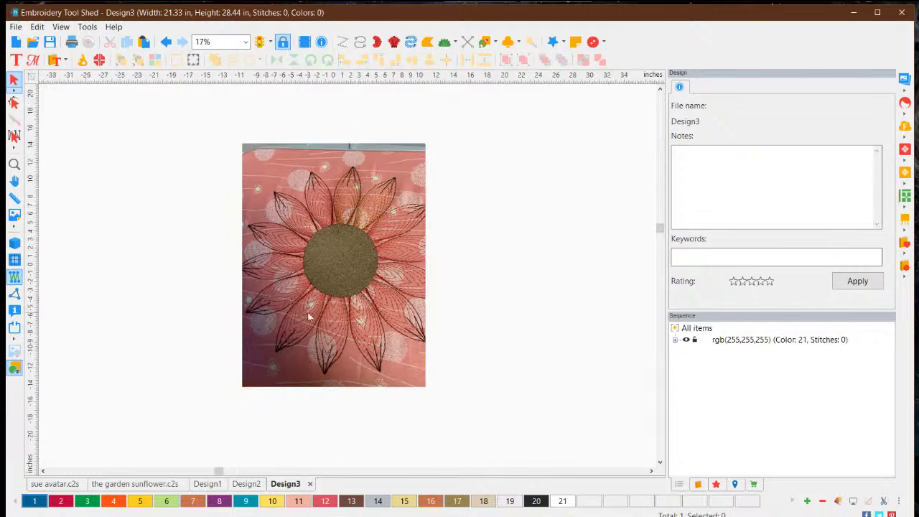
click(155, 488)
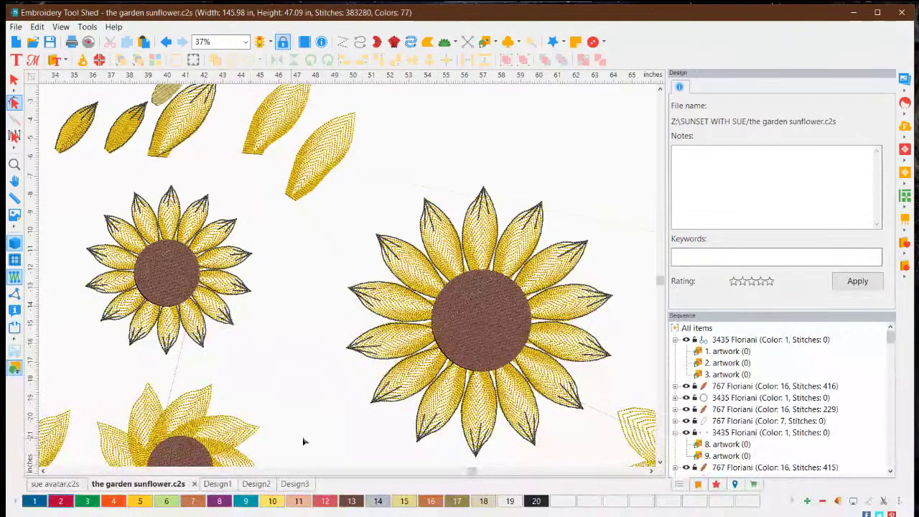
scroll(506, 346, down, 1)
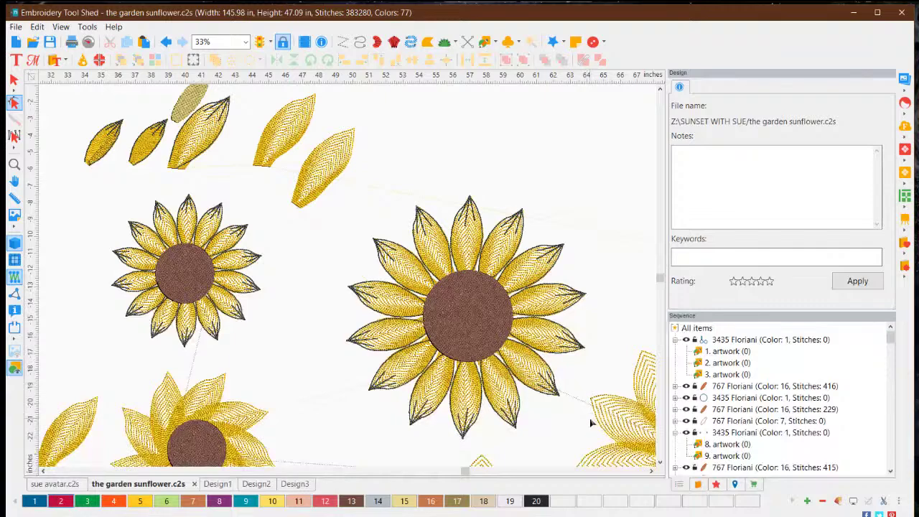
Inspect the run stitch settings of the two separate small petals and of one petal in the unoutlined yellow sunflower with a brown center.
click(652, 471)
click(652, 471)
click(652, 472)
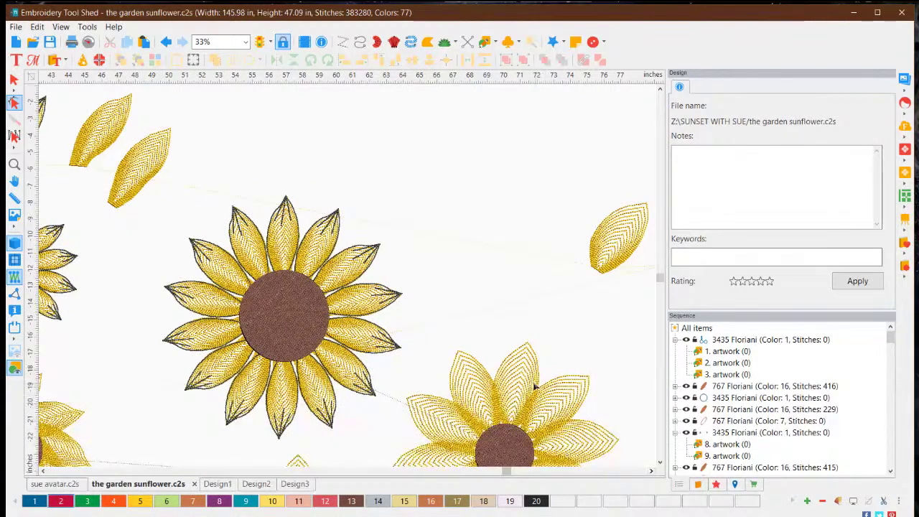
scroll(534, 386, down, 3)
scroll(435, 431, down, 4)
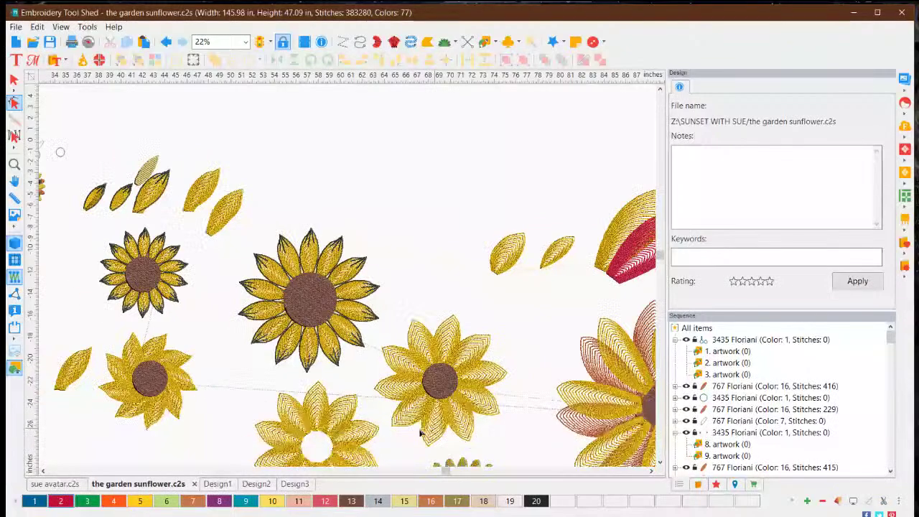
scroll(422, 411, up, 1)
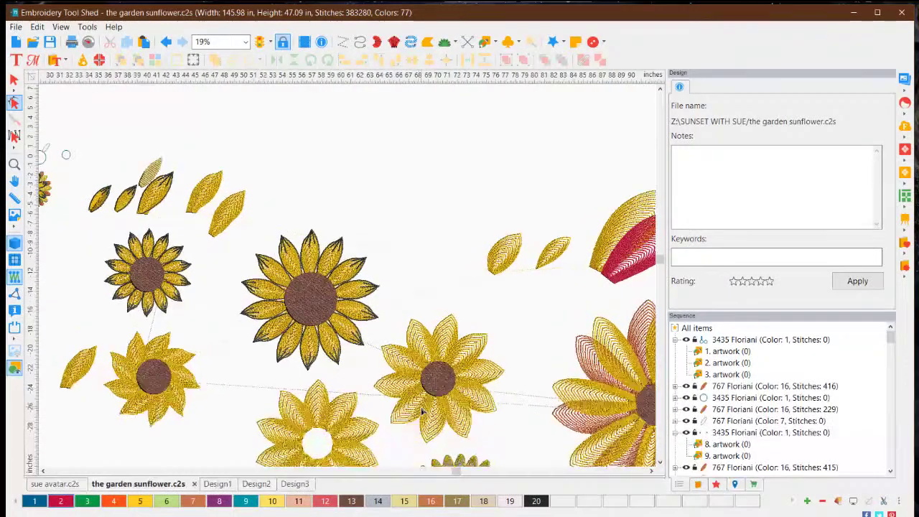
scroll(463, 420, up, 1)
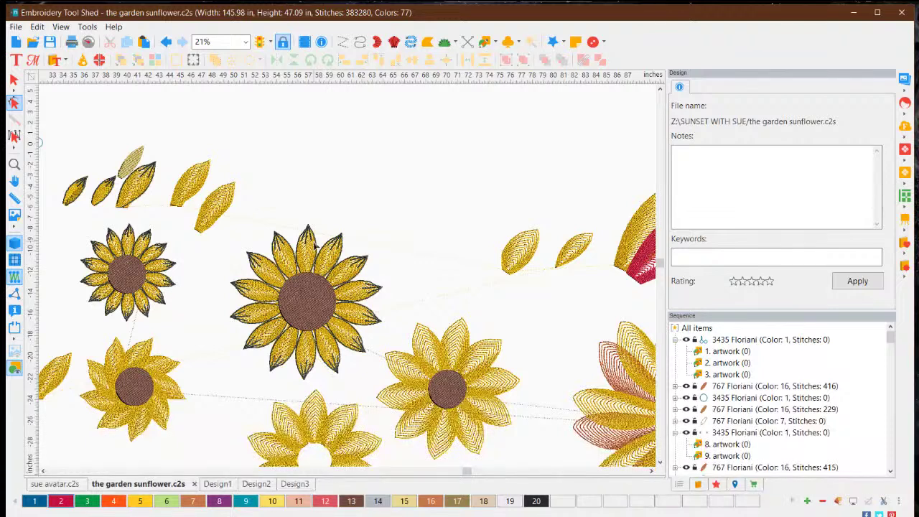
click(577, 257)
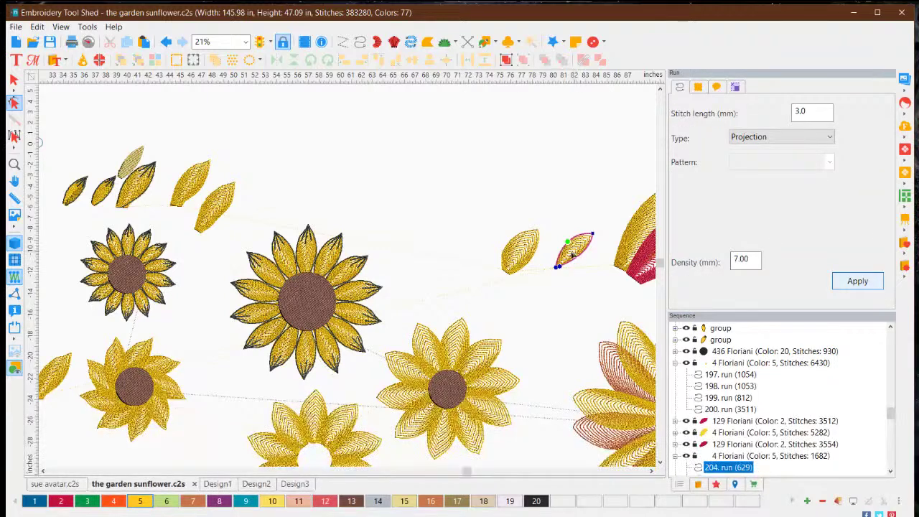
click(520, 261)
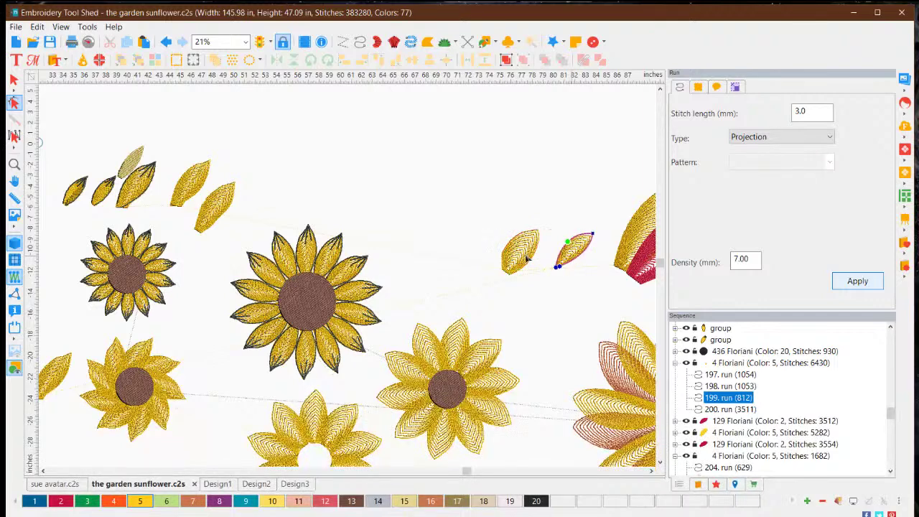
click(488, 364)
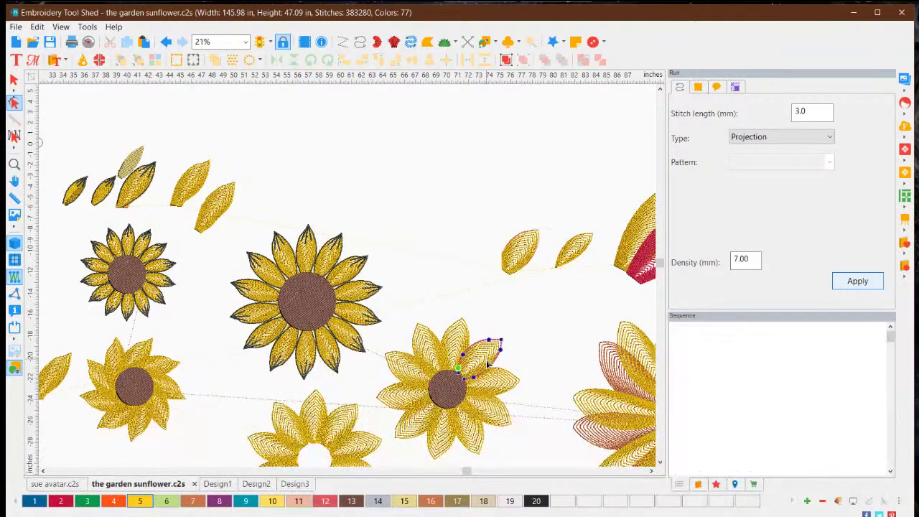
click(478, 452)
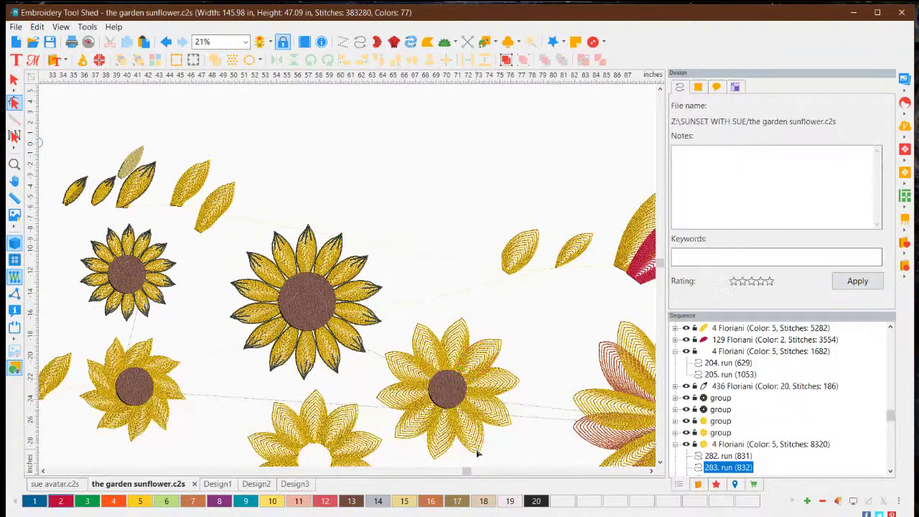
Compare the unoutlined yellow sunflower's petals and brown center with the large outlined sunflower and the neighboring flowers.
scroll(466, 454, up, 3)
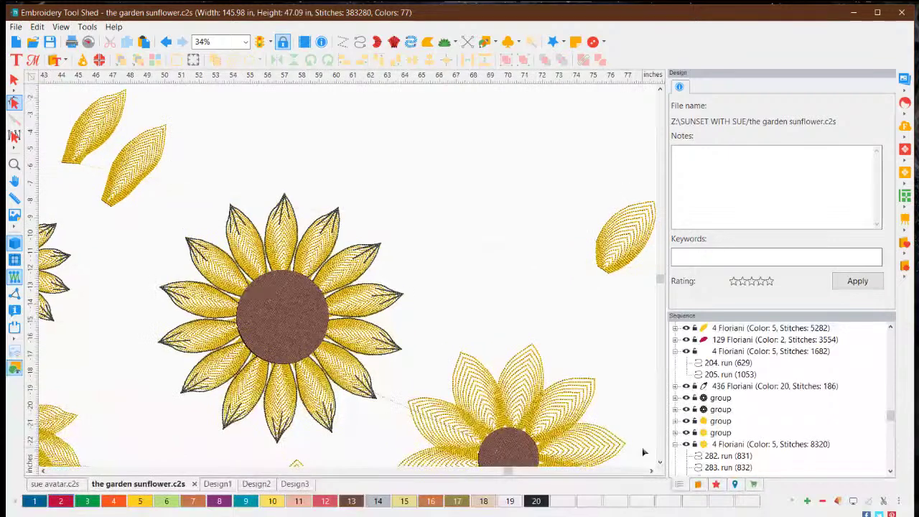
scroll(622, 446, down, 3)
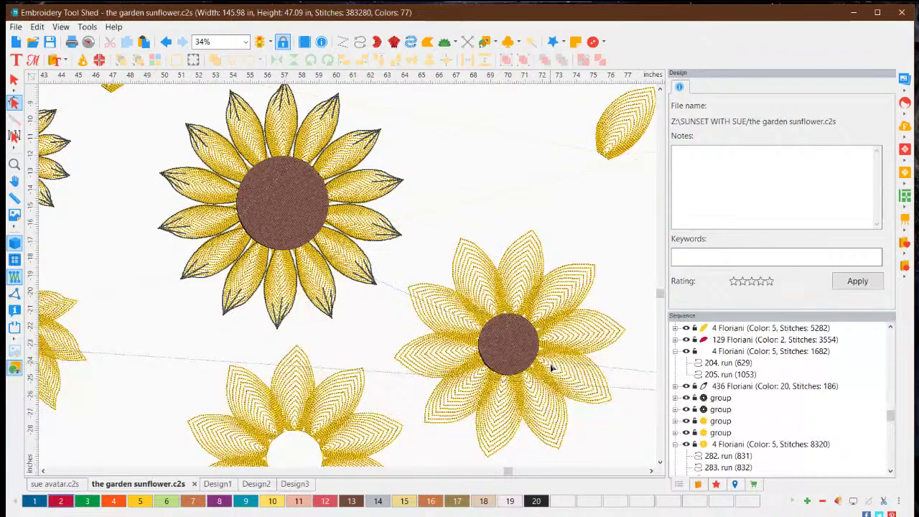
scroll(563, 368, down, 2)
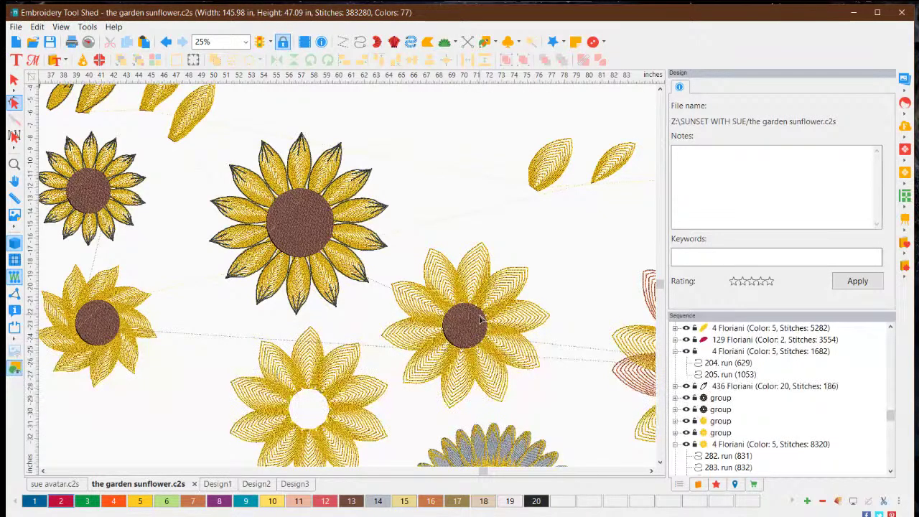
scroll(481, 321, down, 2)
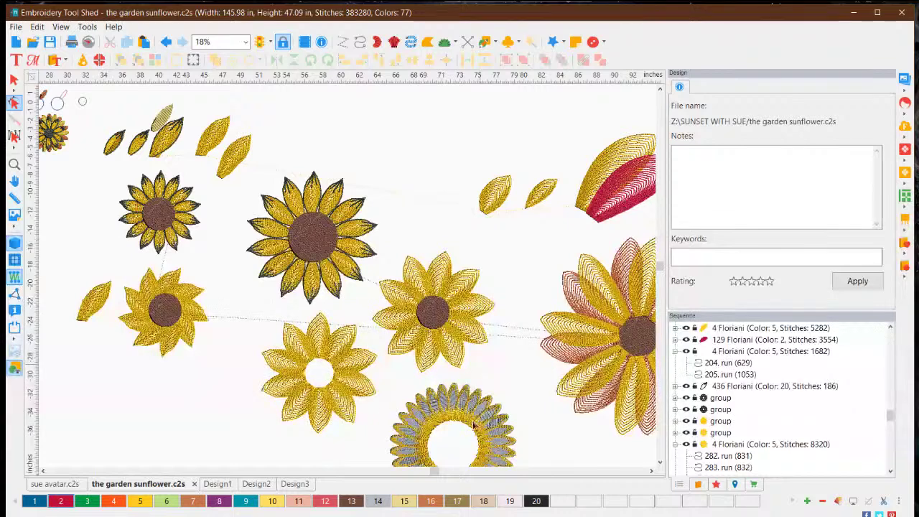
scroll(501, 428, down, 1)
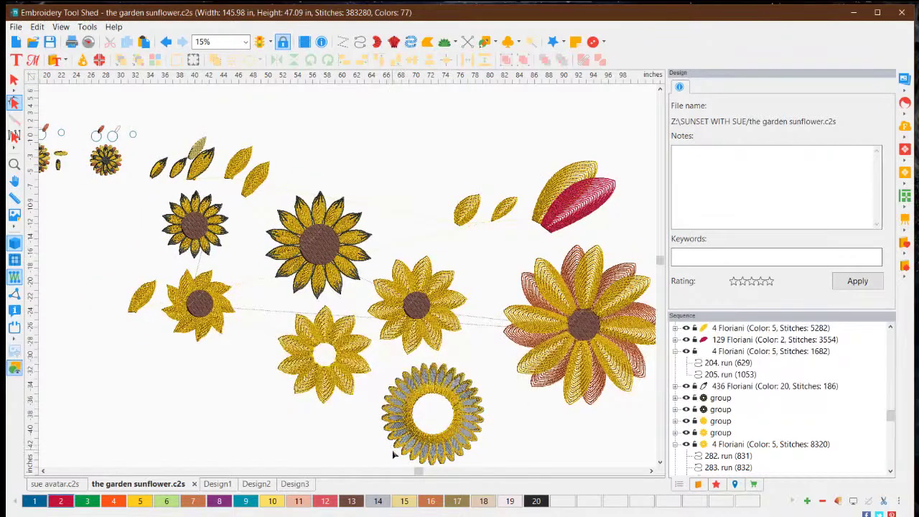
scroll(470, 337, up, 2)
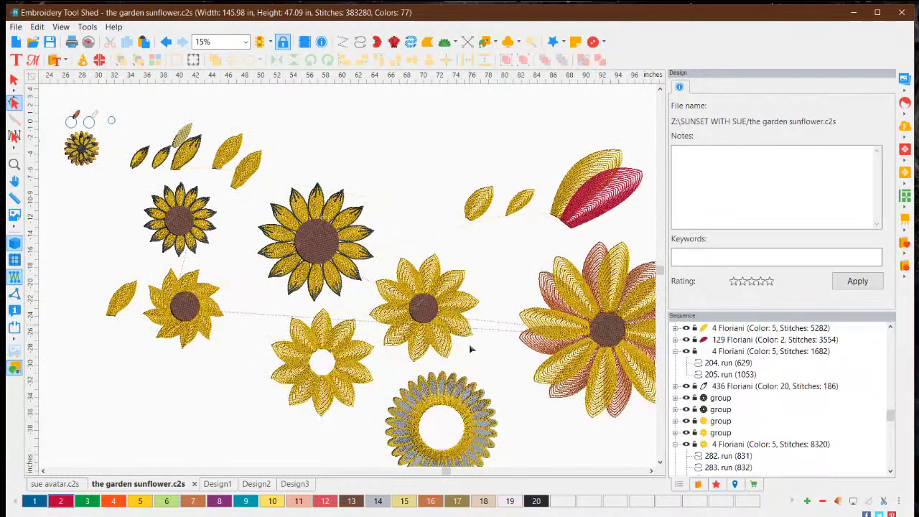
click(651, 472)
click(651, 471)
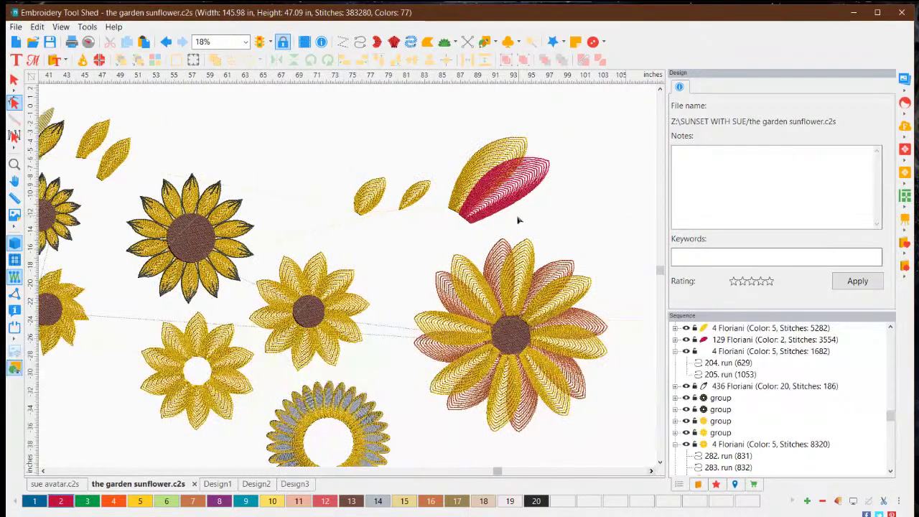
Examine the layered two-color sunflower and its large petal pair, and inspect the underlay settings of its brown center fill.
scroll(546, 194, up, 2)
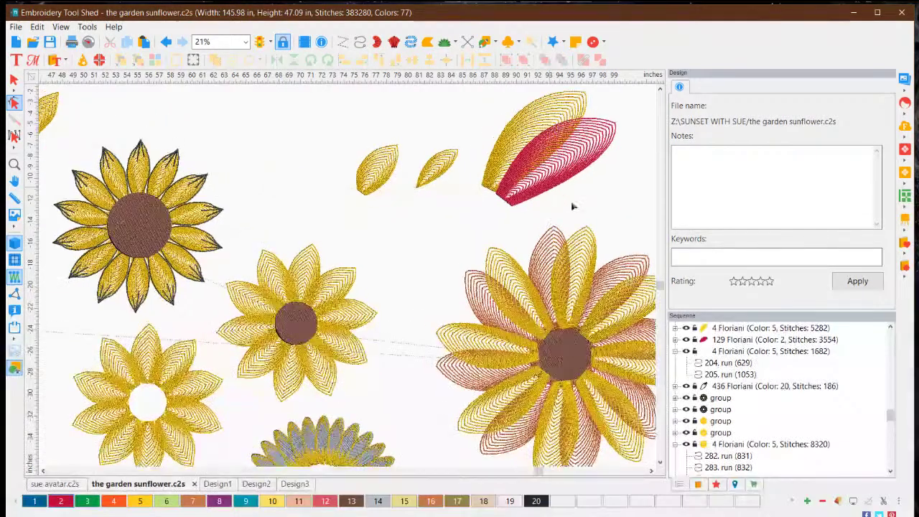
scroll(572, 206, up, 1)
click(659, 91)
click(659, 90)
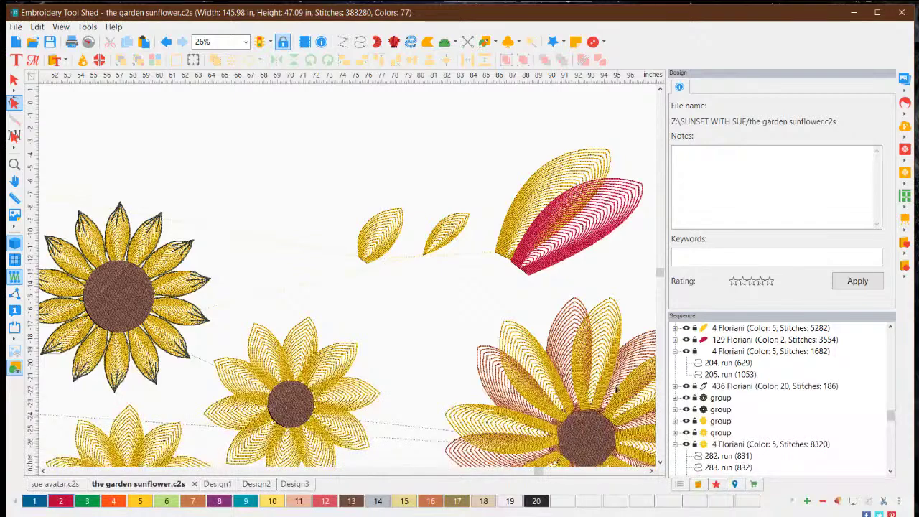
scroll(638, 444, down, 1)
scroll(638, 443, down, 2)
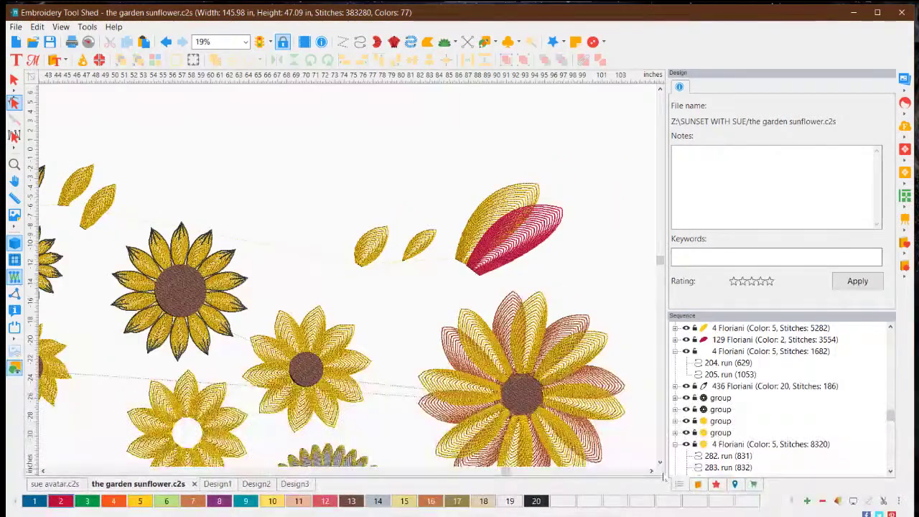
scroll(659, 463, down, 4)
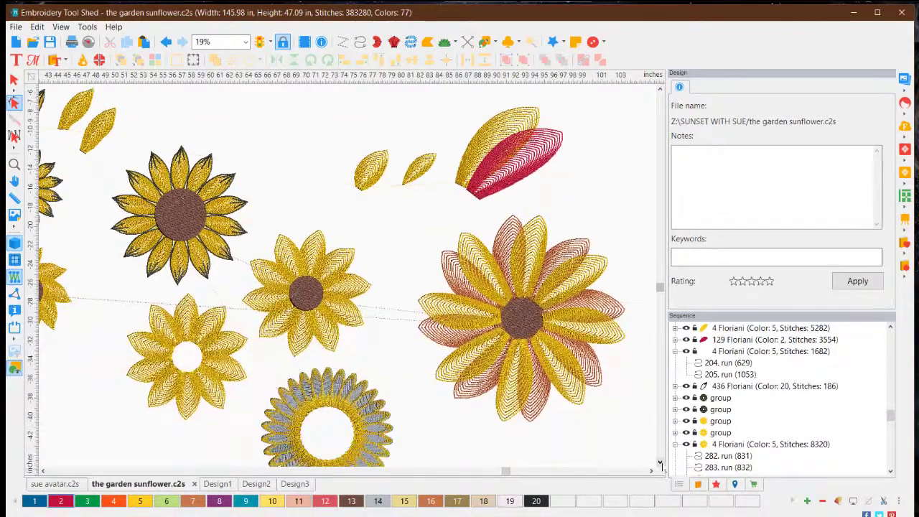
scroll(532, 322, up, 3)
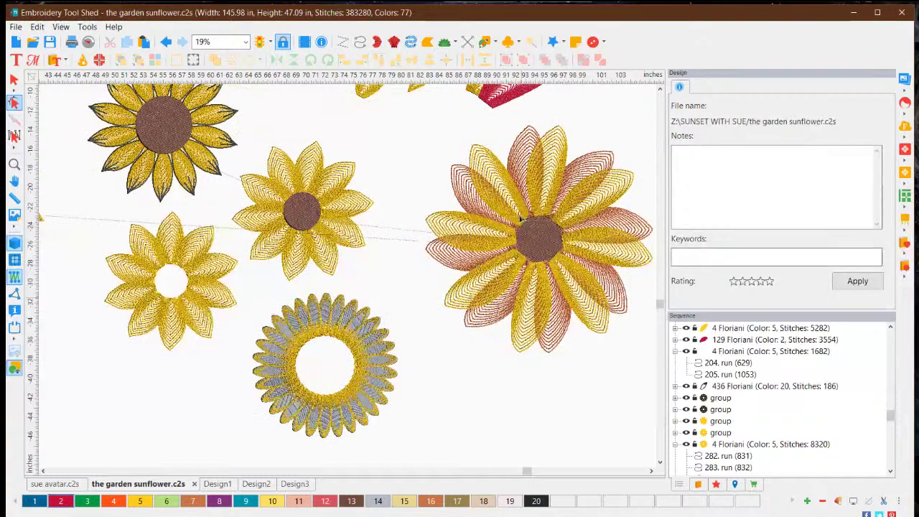
scroll(571, 223, up, 2)
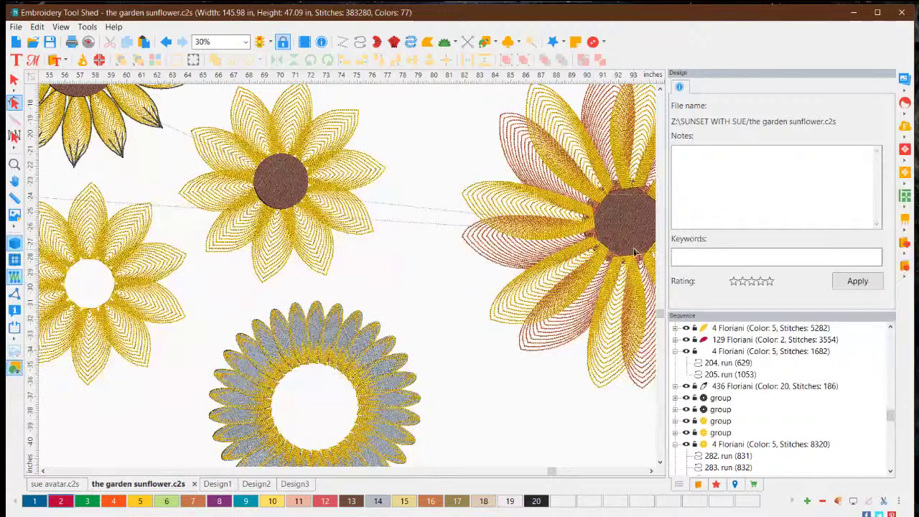
click(632, 215)
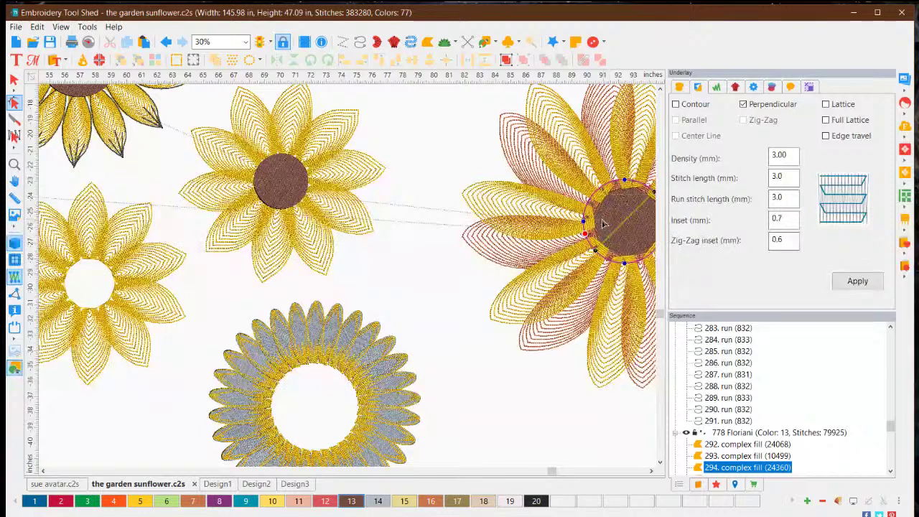
click(496, 423)
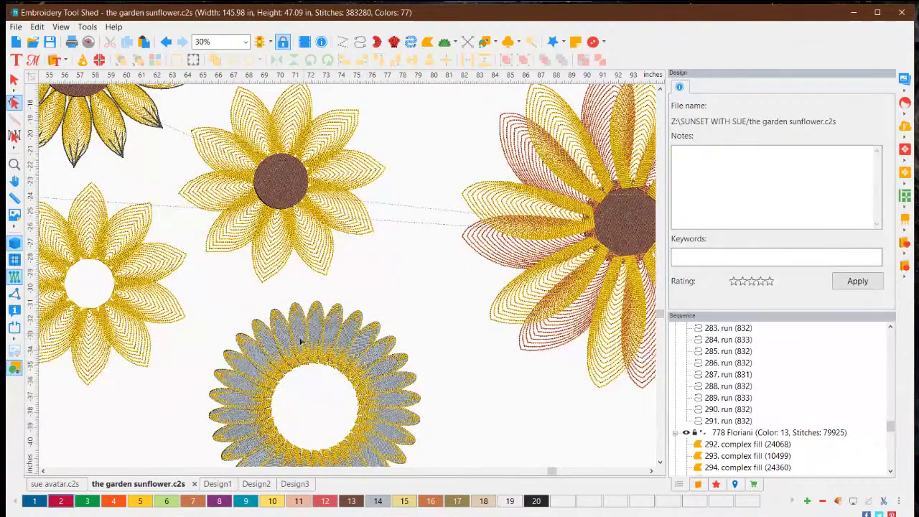
Examine the layered red and yellow flower with the open center and its petal pair, comparing them with the other sunflowers.
scroll(607, 338, down, 4)
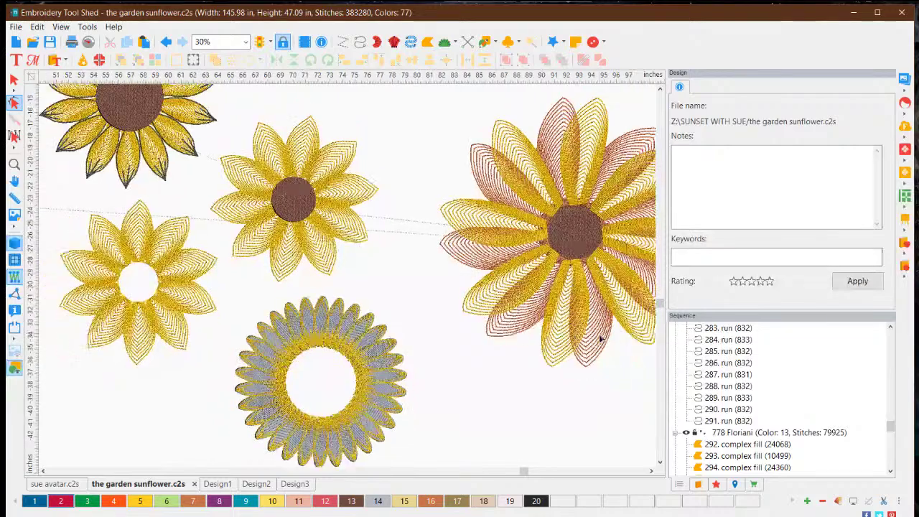
scroll(600, 342, down, 4)
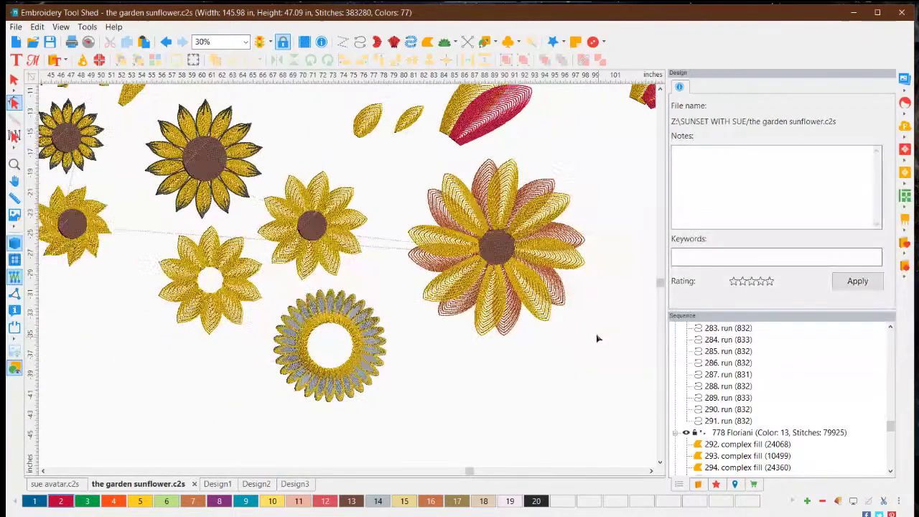
scroll(569, 325, down, 3)
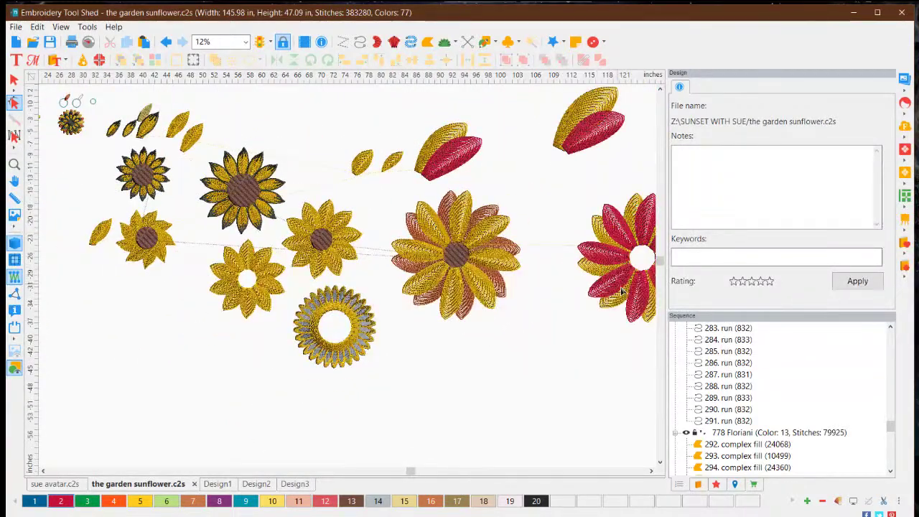
scroll(622, 290, down, 1)
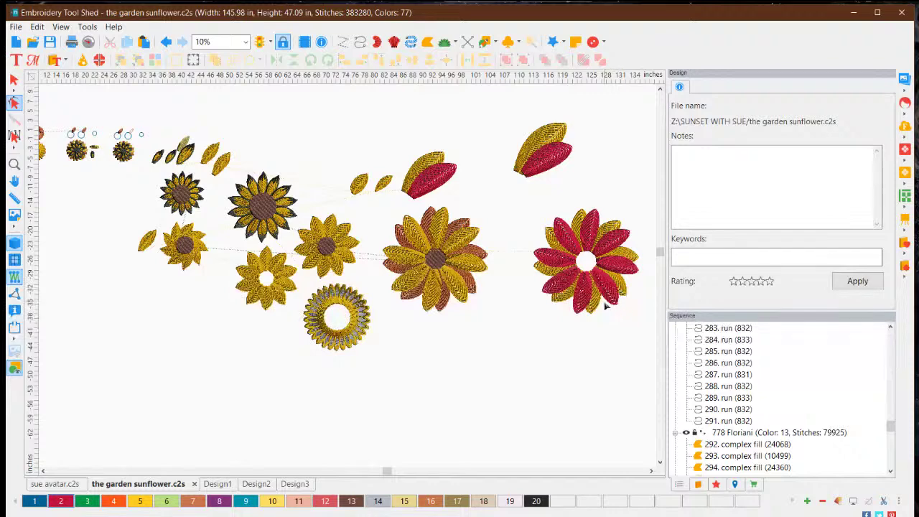
scroll(639, 320, up, 1)
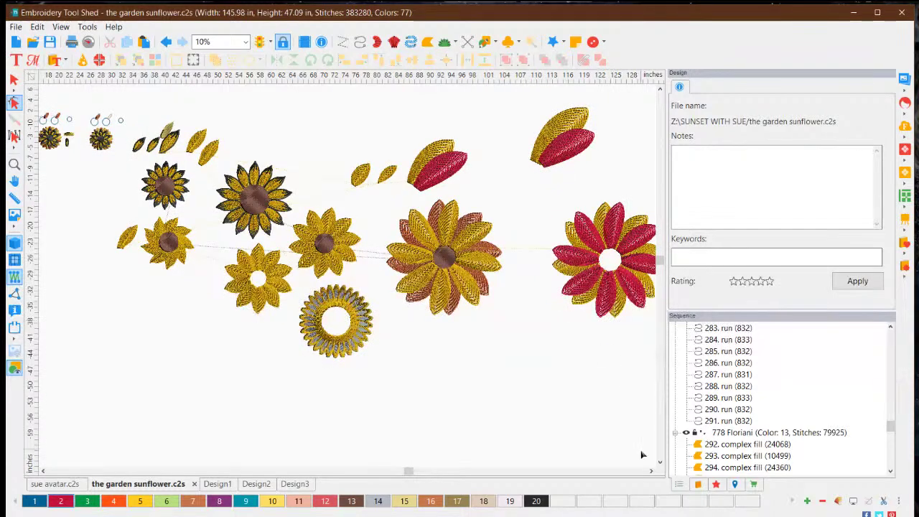
click(650, 471)
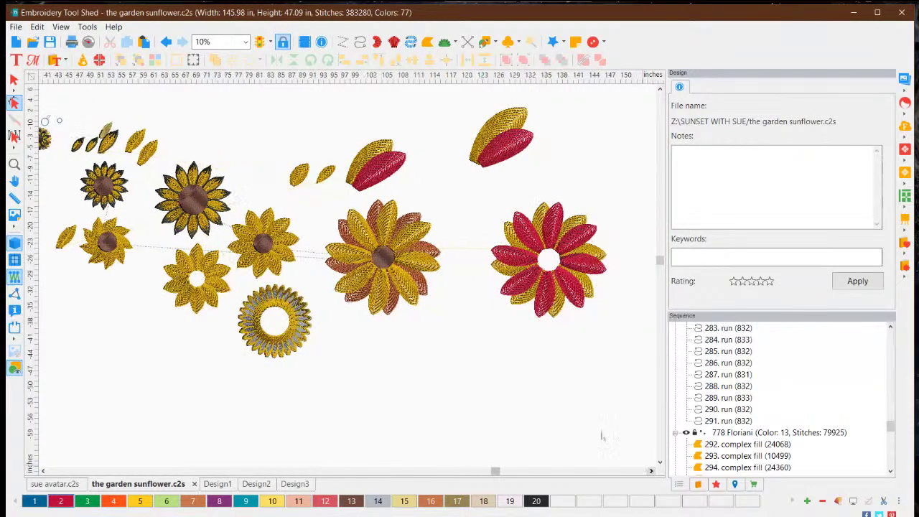
click(650, 472)
scroll(530, 261, up, 2)
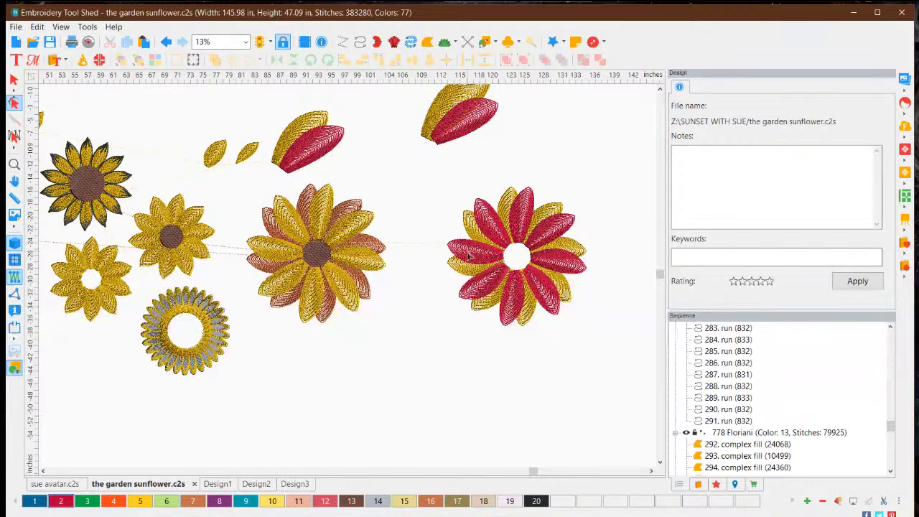
scroll(542, 217, up, 2)
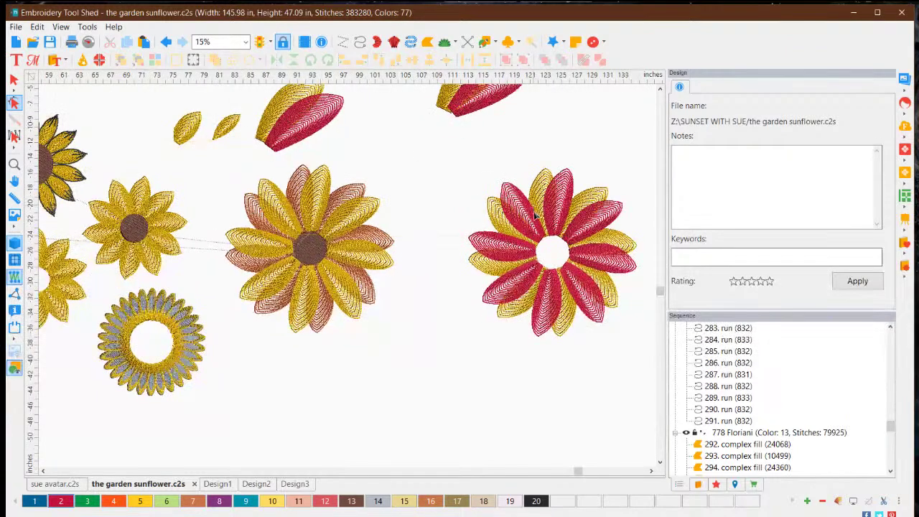
scroll(535, 216, up, 1)
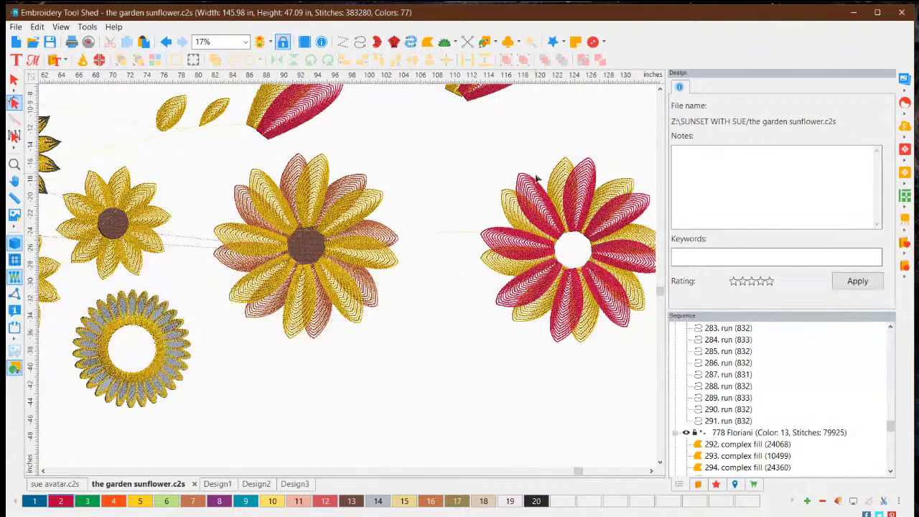
scroll(542, 184, down, 3)
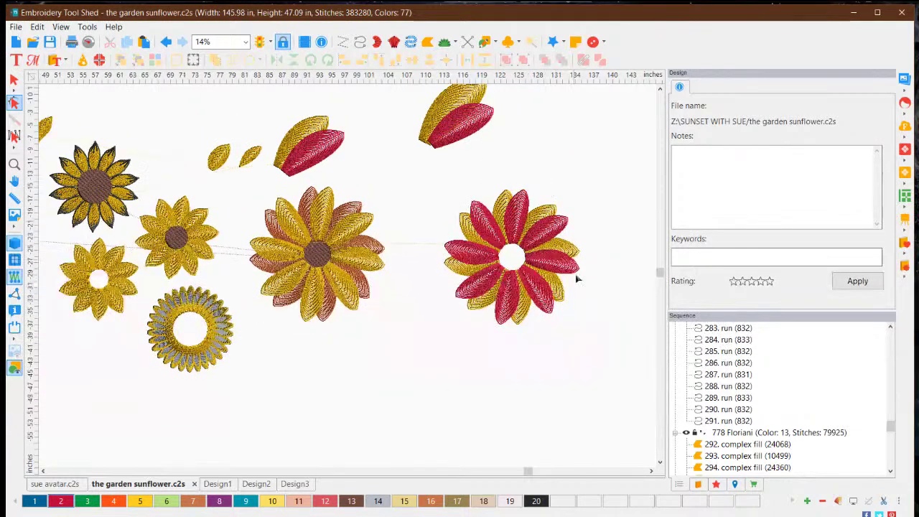
scroll(553, 267, down, 1)
click(660, 89)
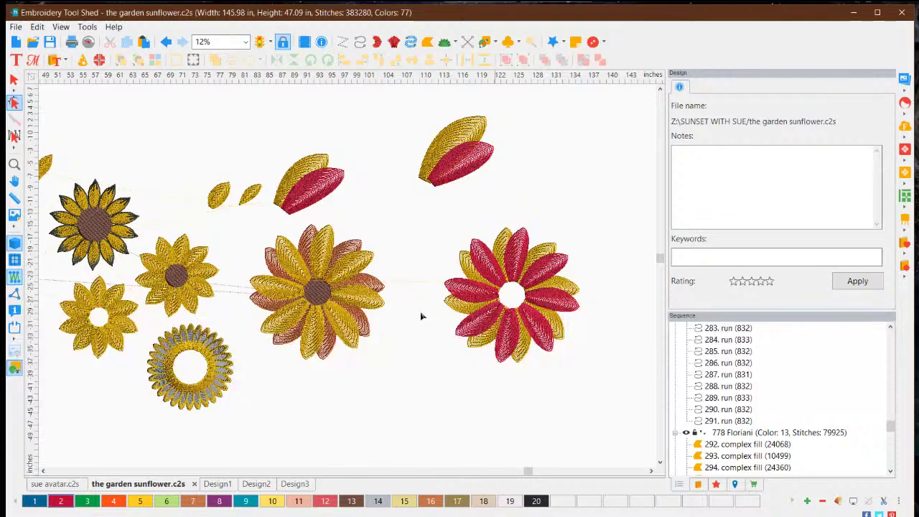
scroll(251, 359, down, 1)
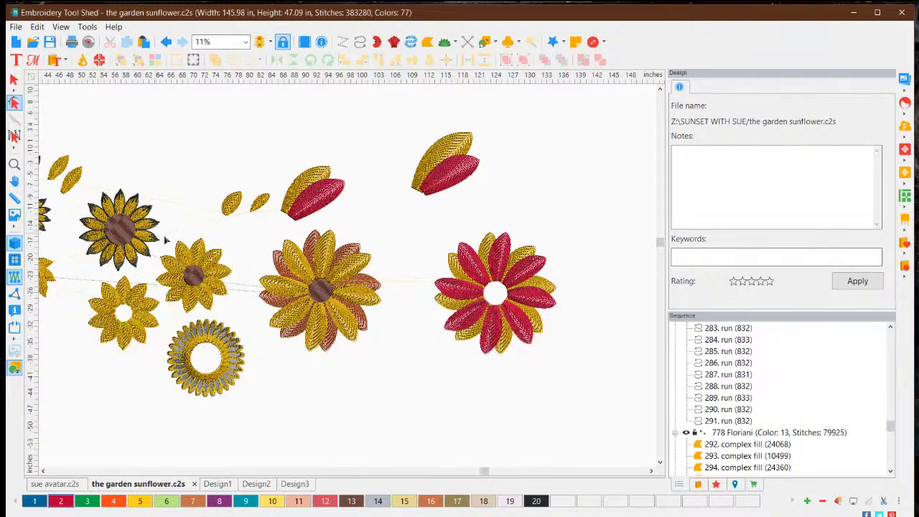
Review the full sunflower collection and compare the stitch density of the two outlined sunflowers in Design1.
scroll(157, 236, down, 2)
scroll(165, 270, down, 2)
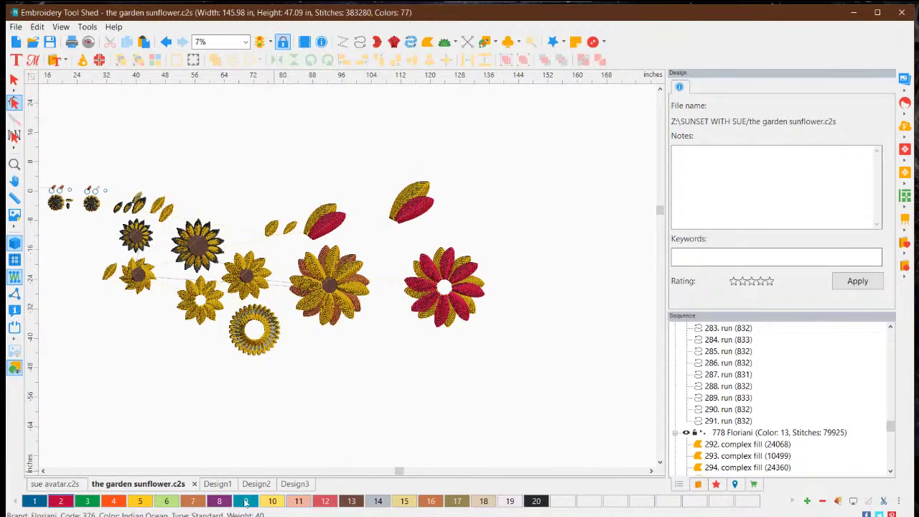
click(229, 484)
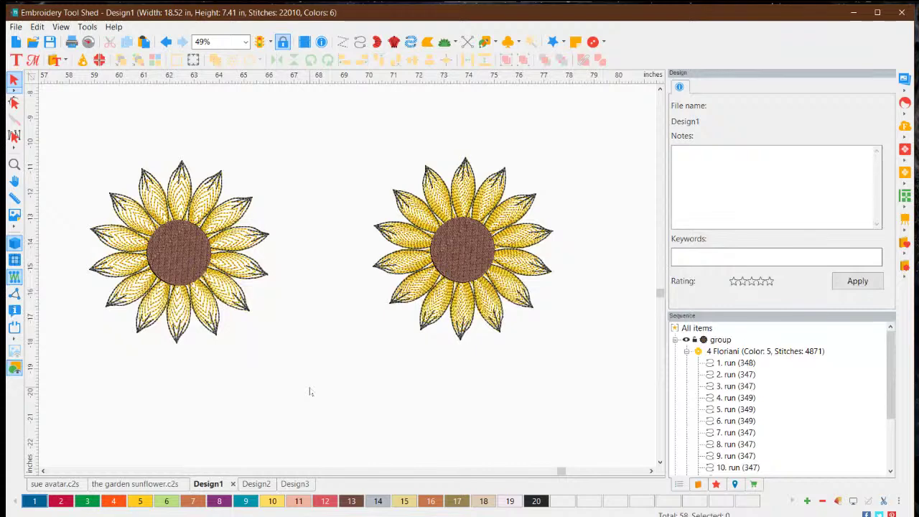
scroll(191, 263, up, 2)
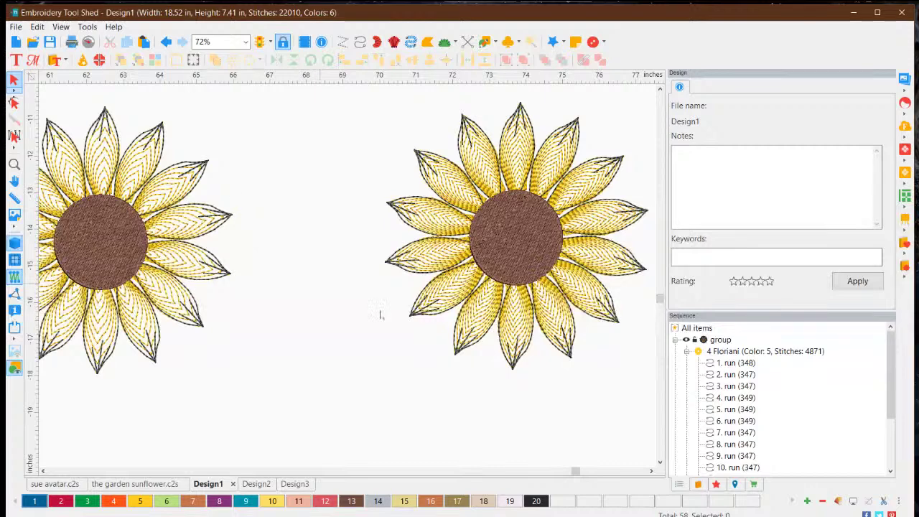
Examine the photo of the stitched pink flower in Design2, looking at its petal stitching, dark outlines and filled center.
click(256, 484)
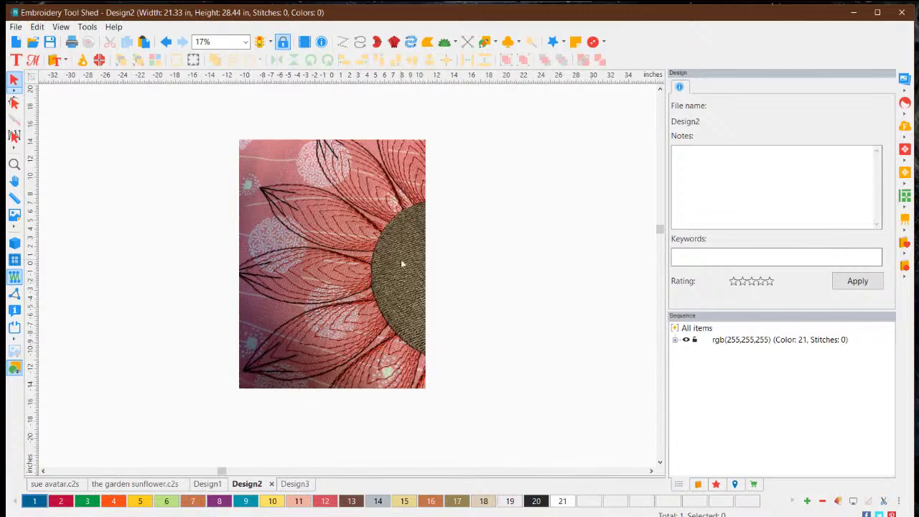
click(343, 287)
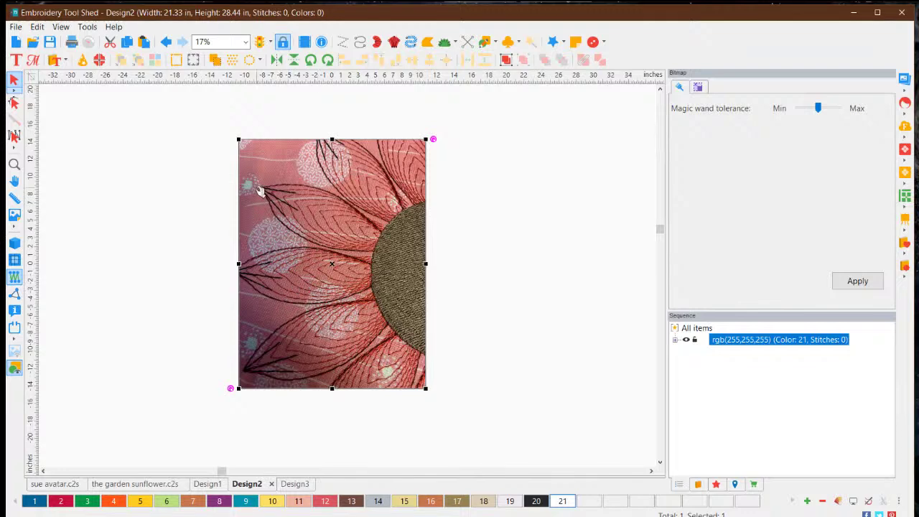
scroll(273, 201, down, 1)
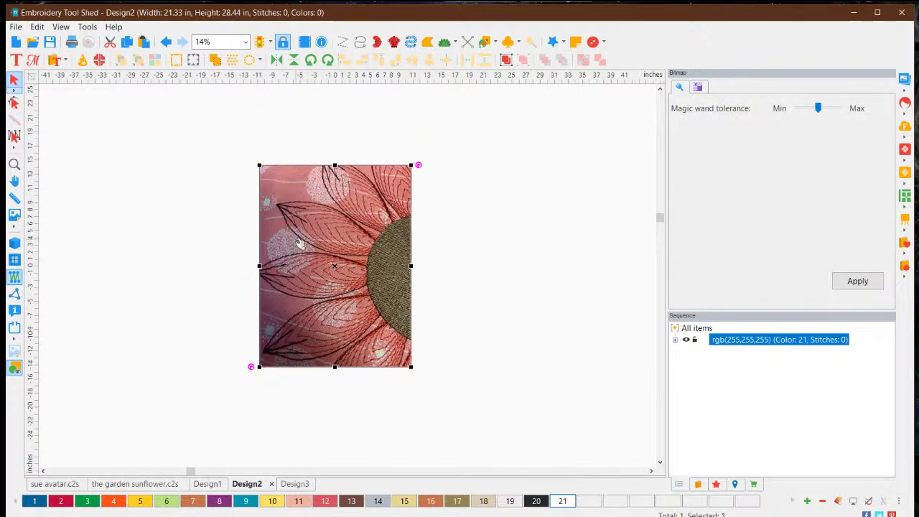
scroll(326, 274, up, 2)
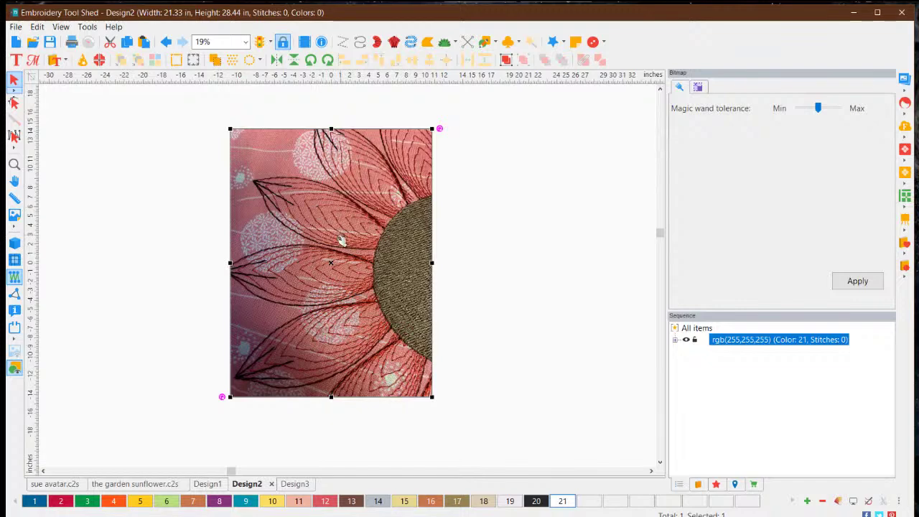
scroll(338, 241, down, 1)
scroll(338, 242, down, 1)
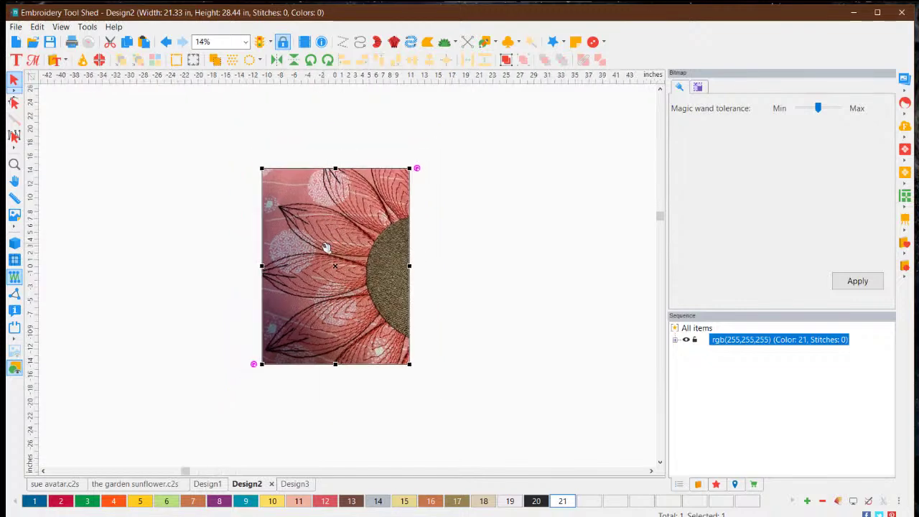
Return to Design1 and compare the lighter-stitched outlined sunflower with the denser one.
click(205, 484)
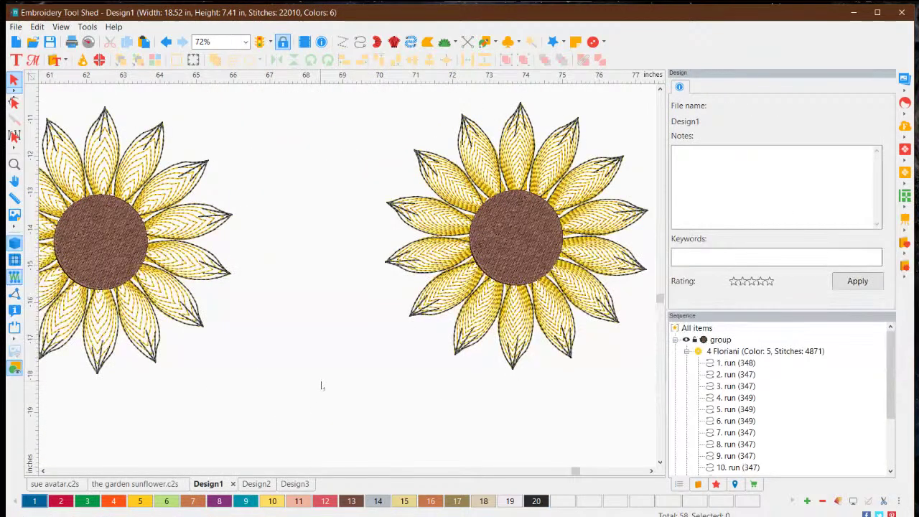
scroll(481, 124, down, 4)
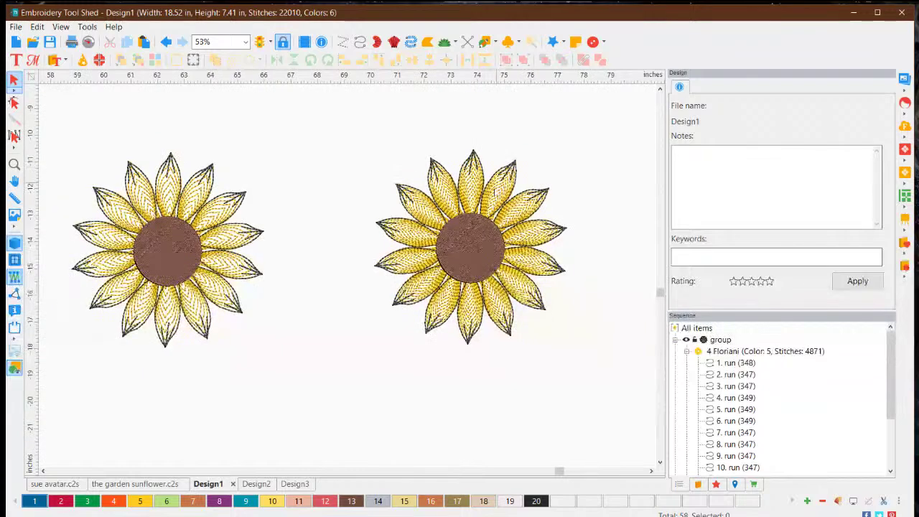
scroll(395, 329, down, 1)
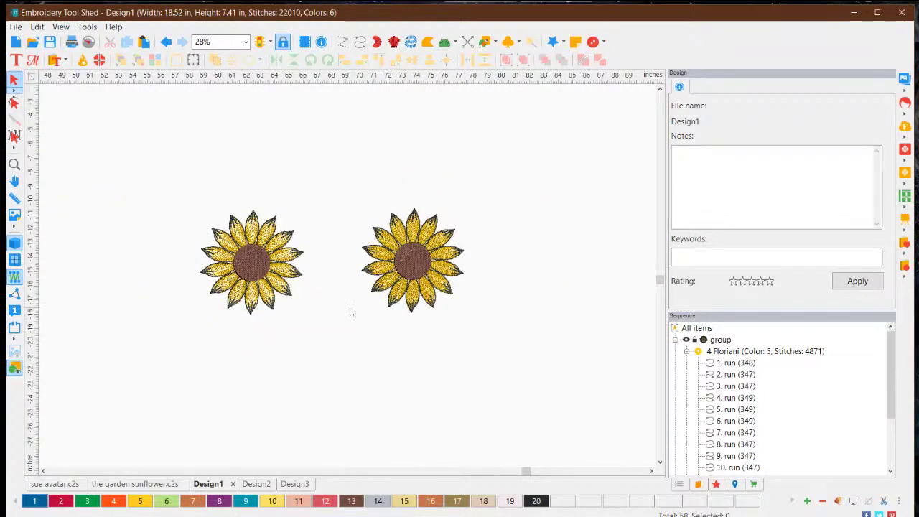
scroll(350, 303, up, 1)
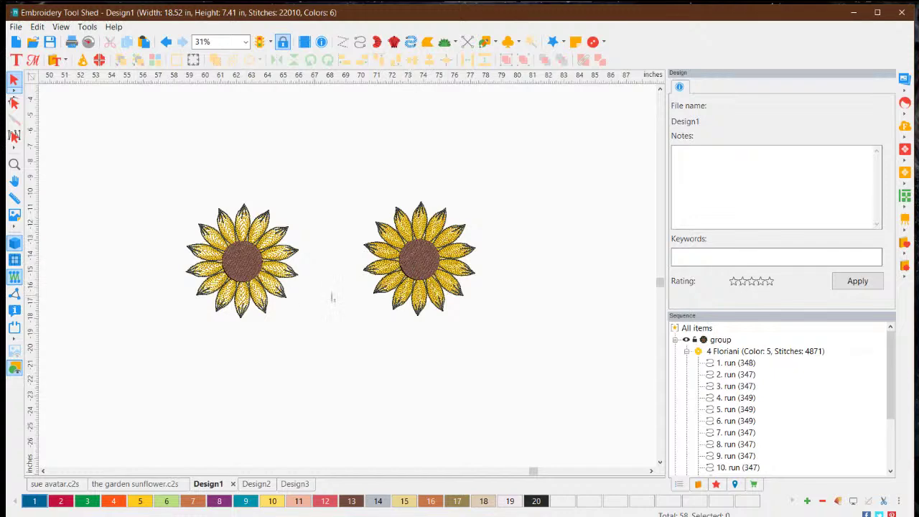
scroll(345, 273, up, 4)
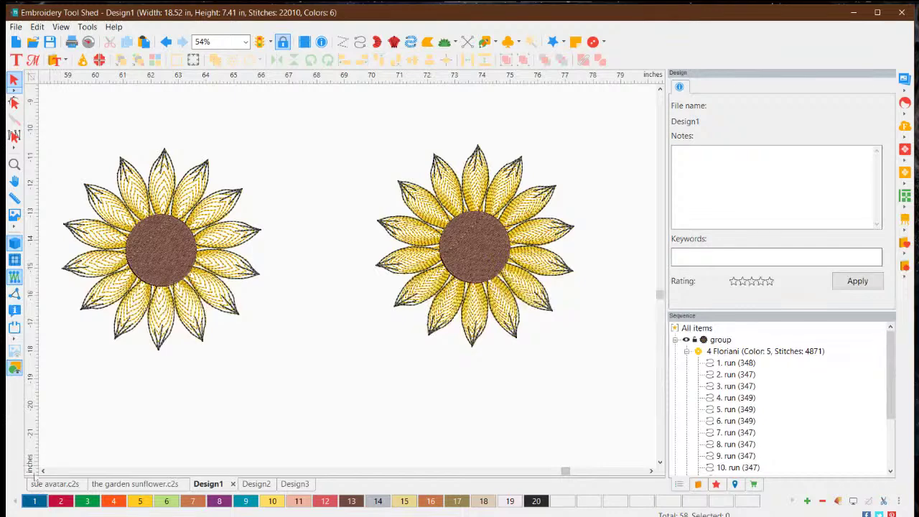
click(43, 470)
click(43, 471)
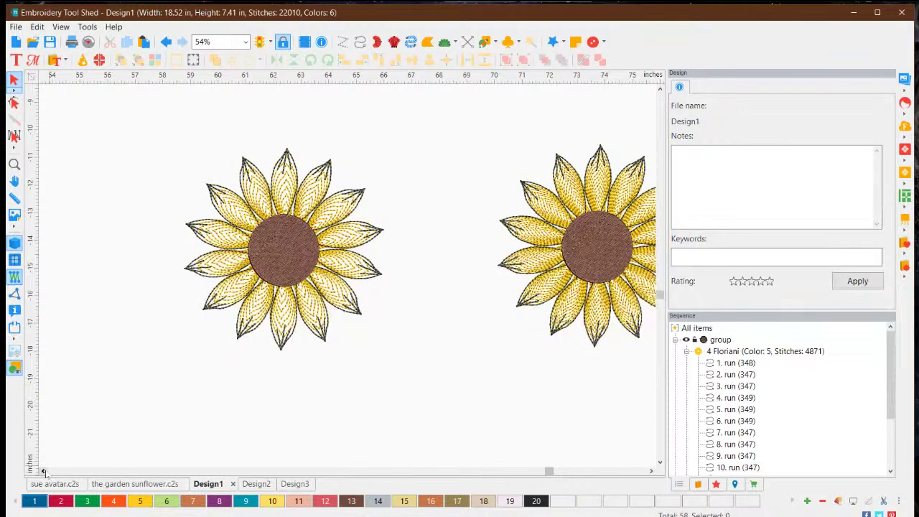
In the garden sunflower design, move the larger separate small yellow petal about 11 inches horizontally to the neighboring two-color petal pair.
click(126, 484)
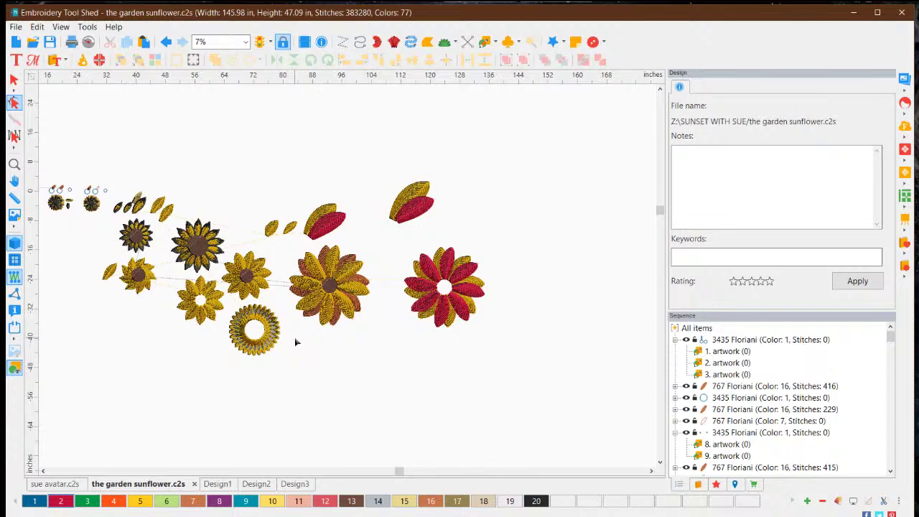
scroll(200, 327, up, 2)
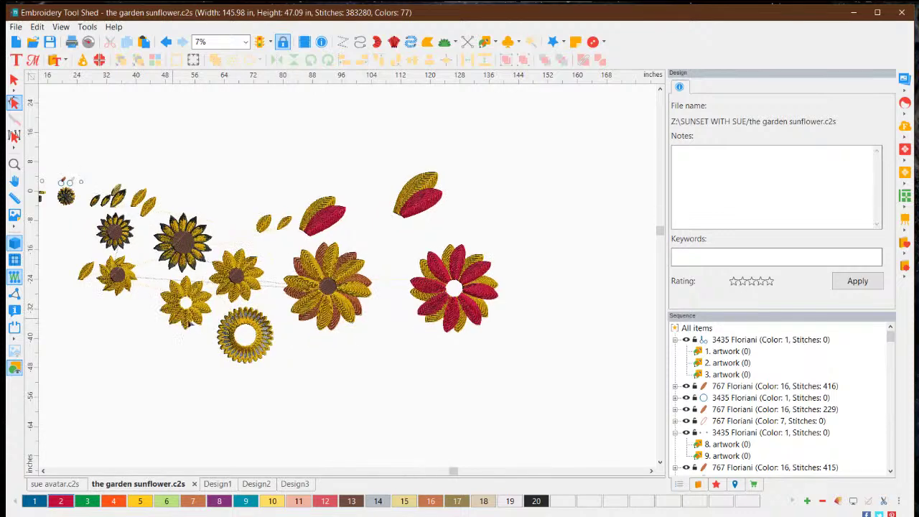
scroll(200, 327, up, 3)
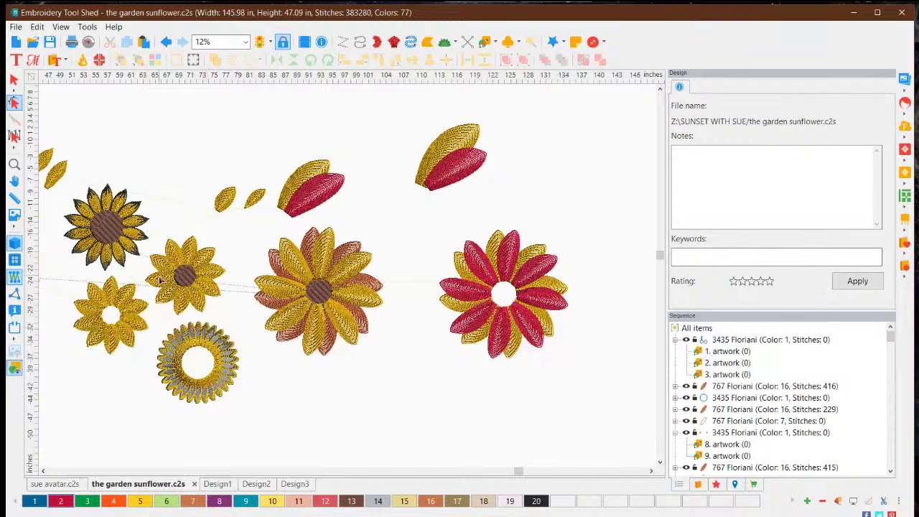
click(224, 206)
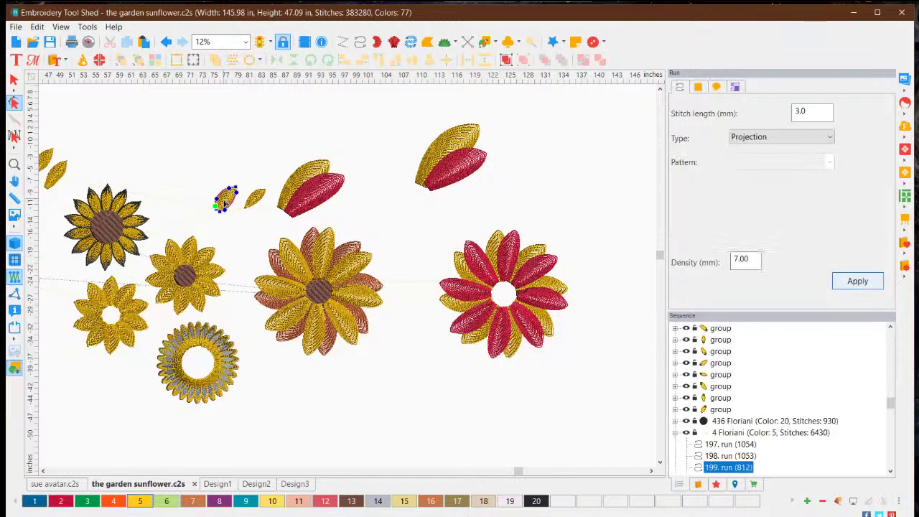
click(13, 80)
click(230, 199)
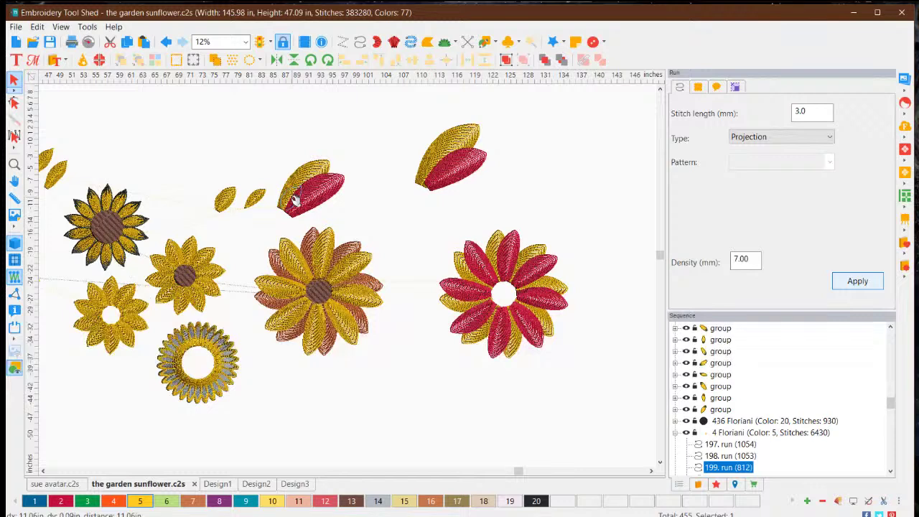
click(381, 224)
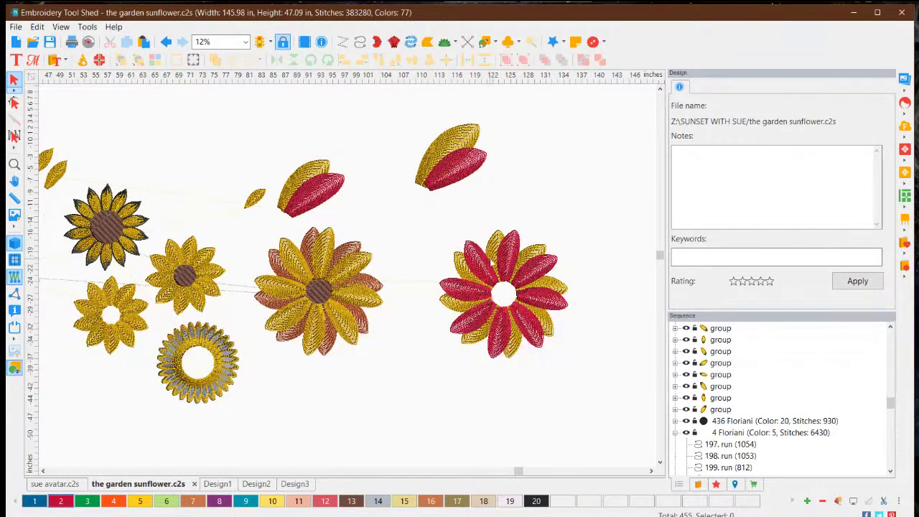
Inspect the run settings of a yellow petal in the layered two-color sunflower, and review the earlier small flowers and petals.
click(361, 300)
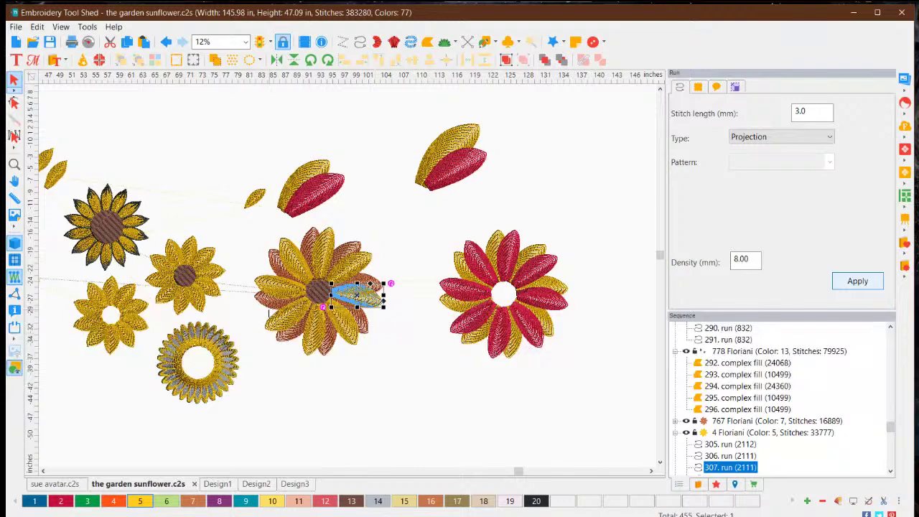
scroll(252, 317, down, 2)
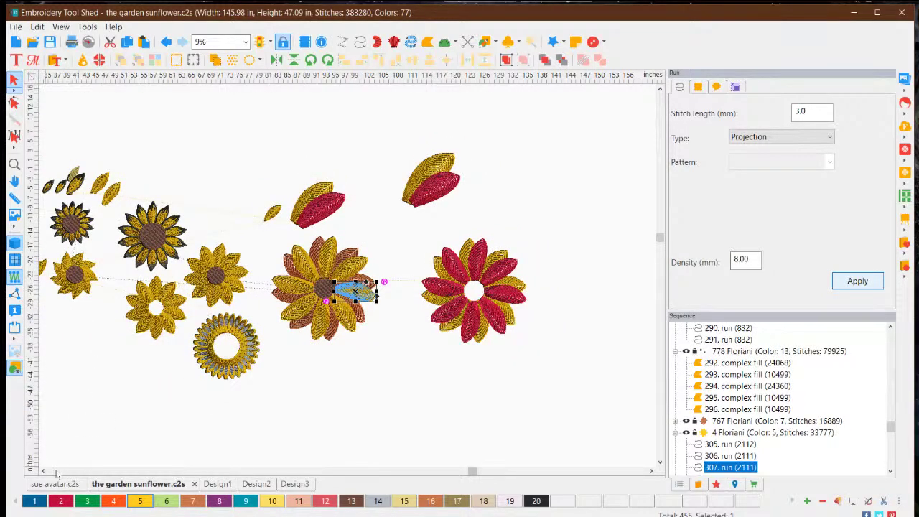
click(43, 471)
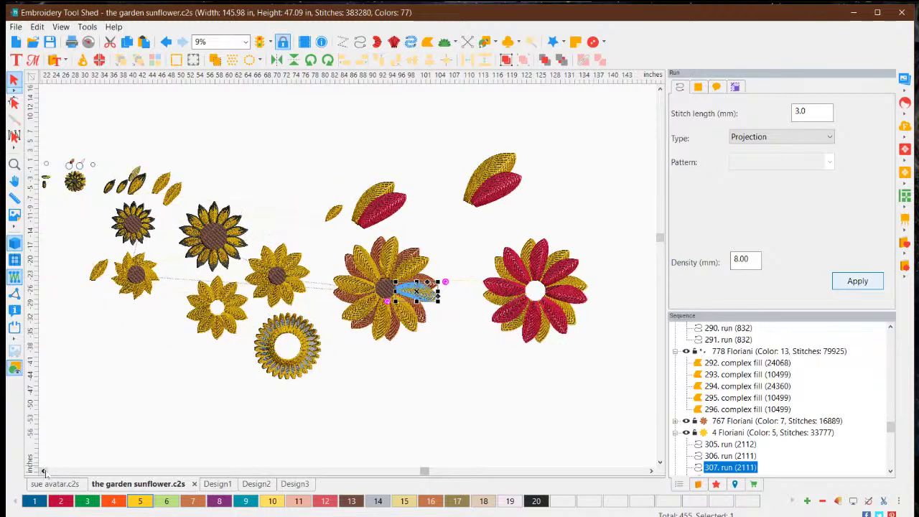
click(44, 472)
click(49, 472)
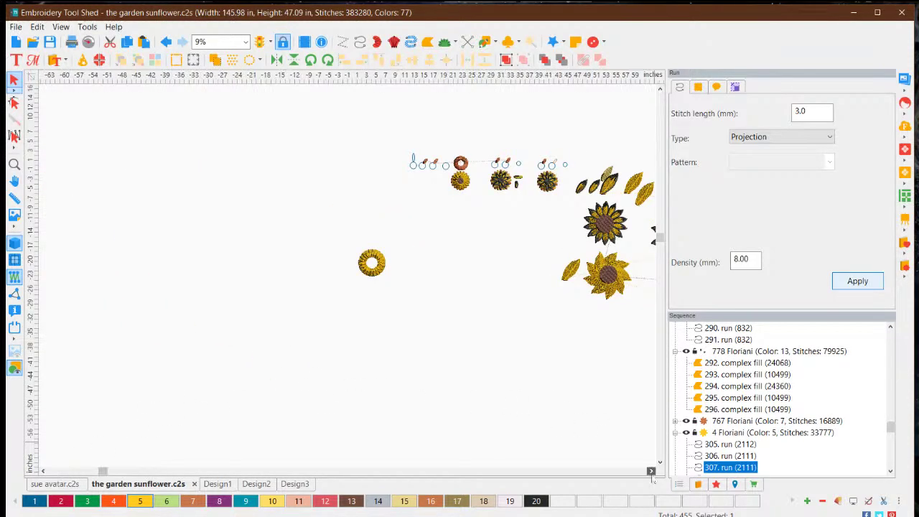
click(651, 471)
scroll(476, 240, up, 1)
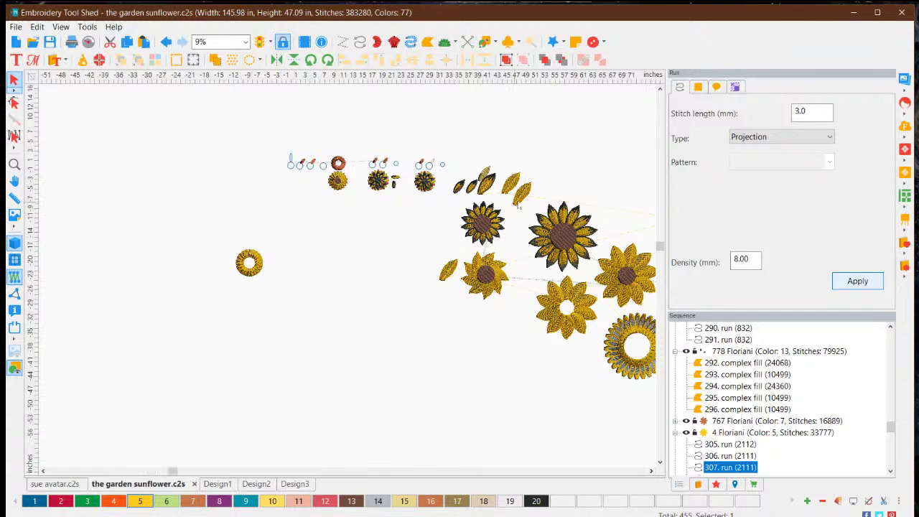
scroll(546, 208, up, 1)
scroll(584, 365, up, 1)
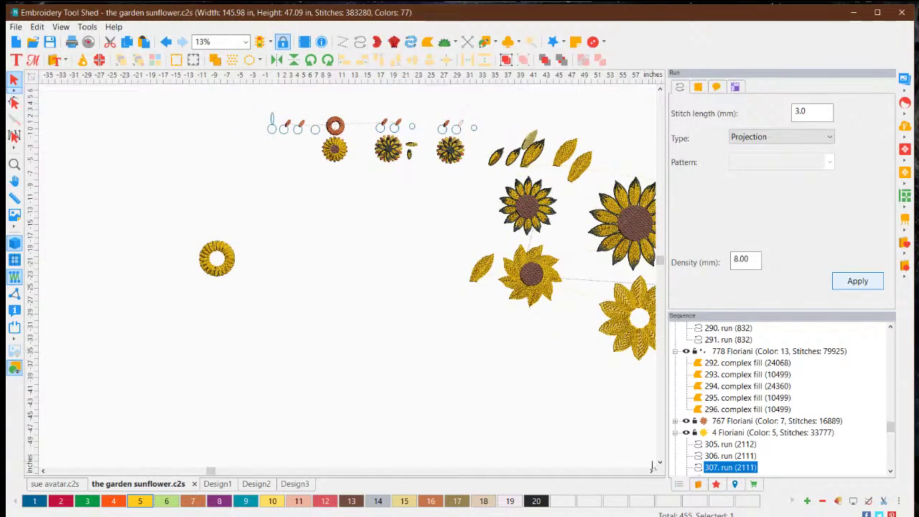
Compare the outlined sunflowers with the unoutlined yellow sunflowers and the open-center ring flower.
click(651, 471)
click(651, 472)
click(651, 472)
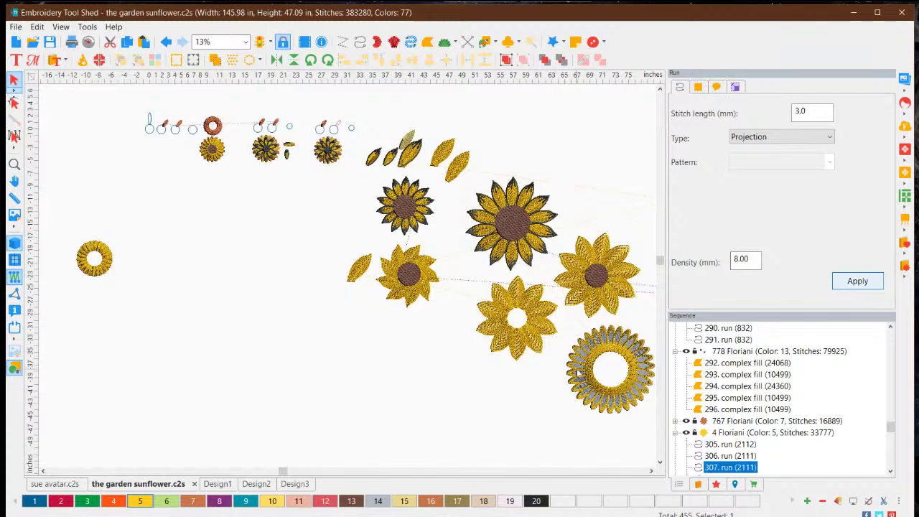
click(581, 188)
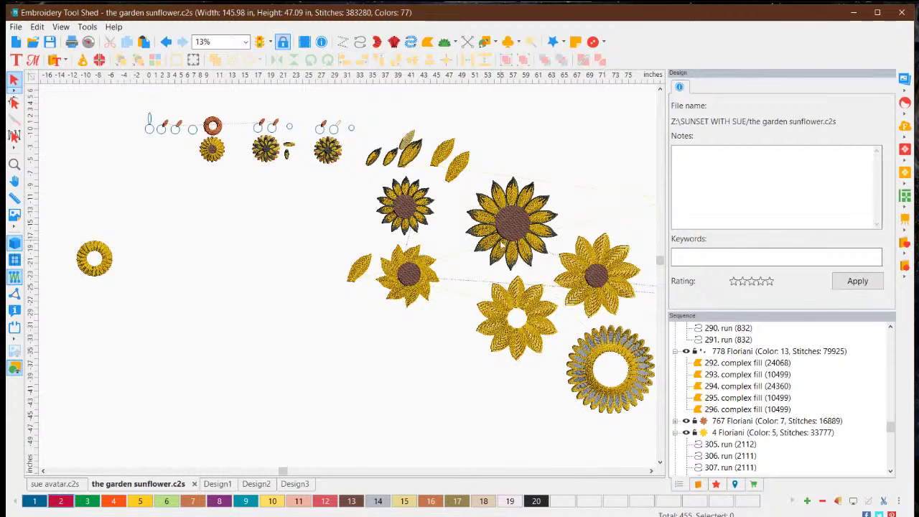
scroll(527, 262, up, 2)
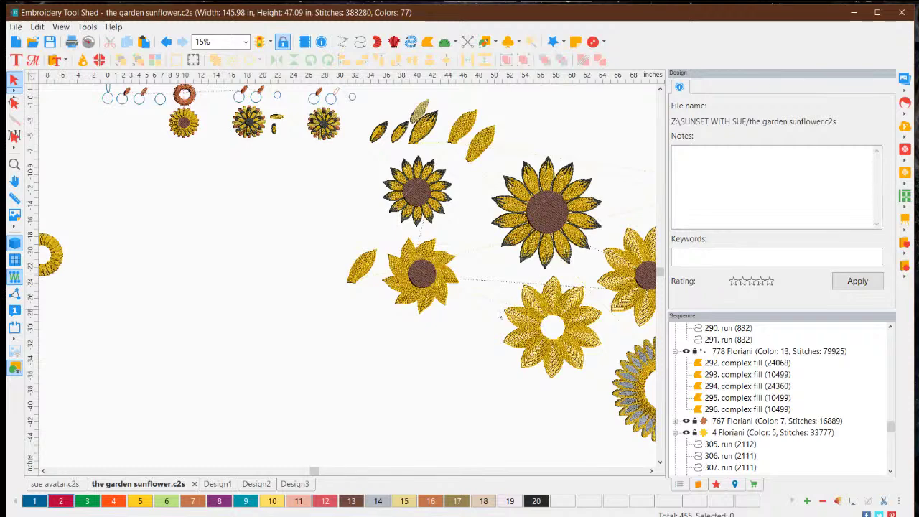
scroll(531, 339, down, 2)
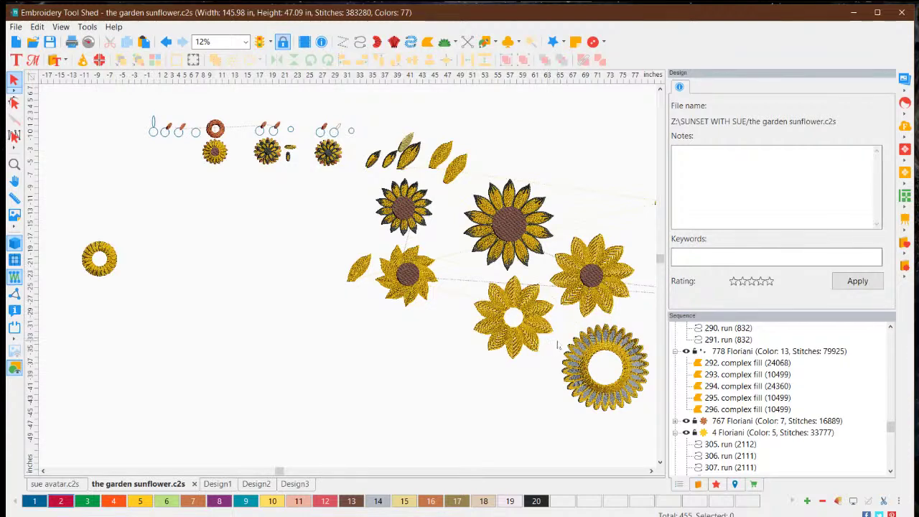
scroll(557, 346, down, 2)
scroll(567, 400, down, 1)
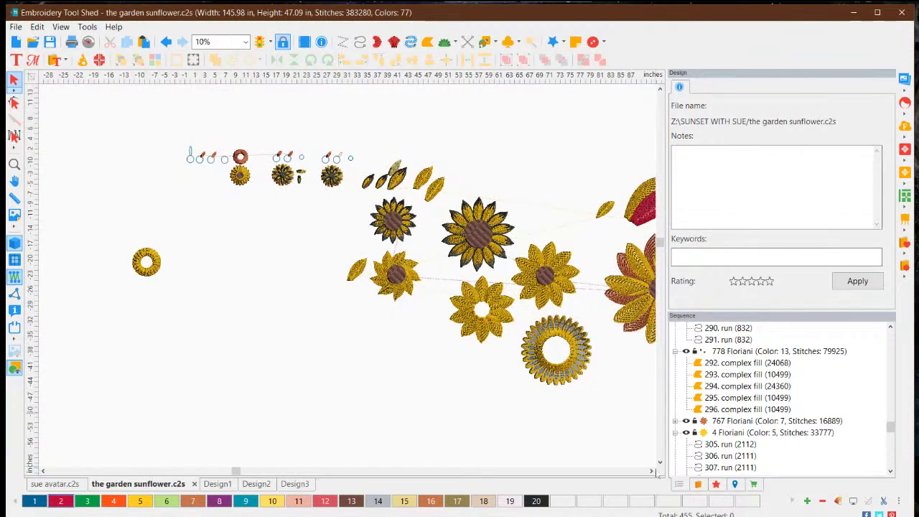
Examine the two layered two-color flowers and their petal pairs alongside the single-color sunflowers.
click(651, 471)
click(651, 471)
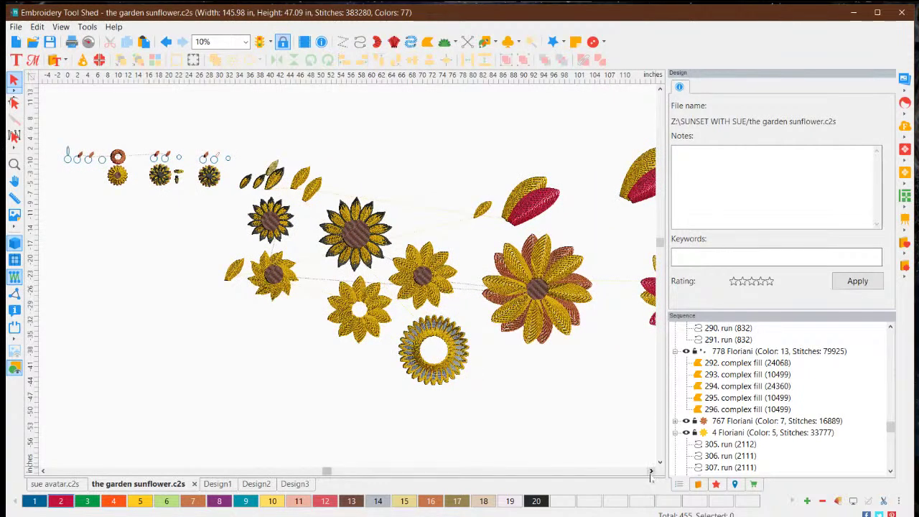
click(651, 471)
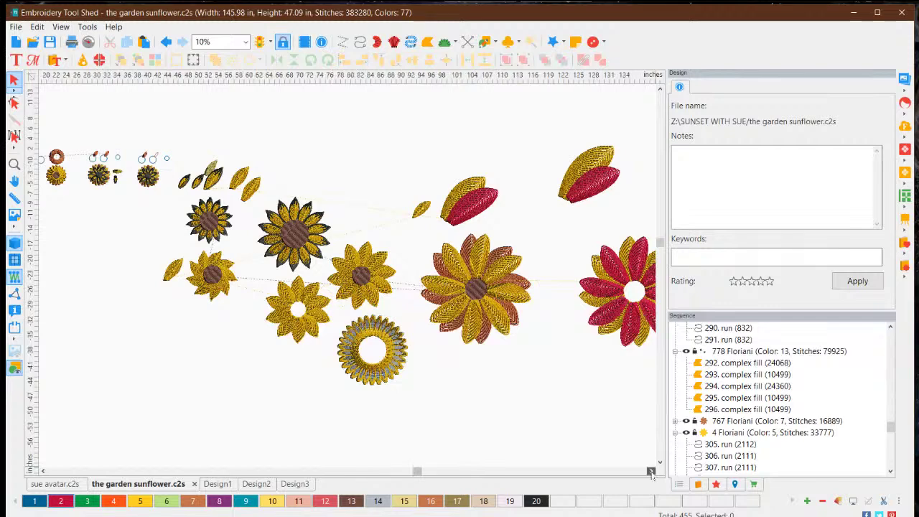
click(651, 471)
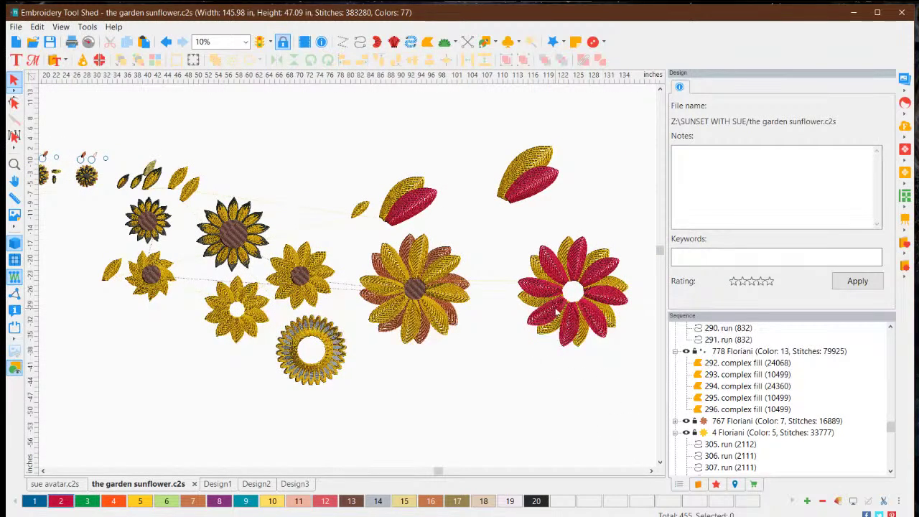
scroll(557, 312, up, 2)
scroll(556, 313, up, 1)
scroll(508, 324, up, 1)
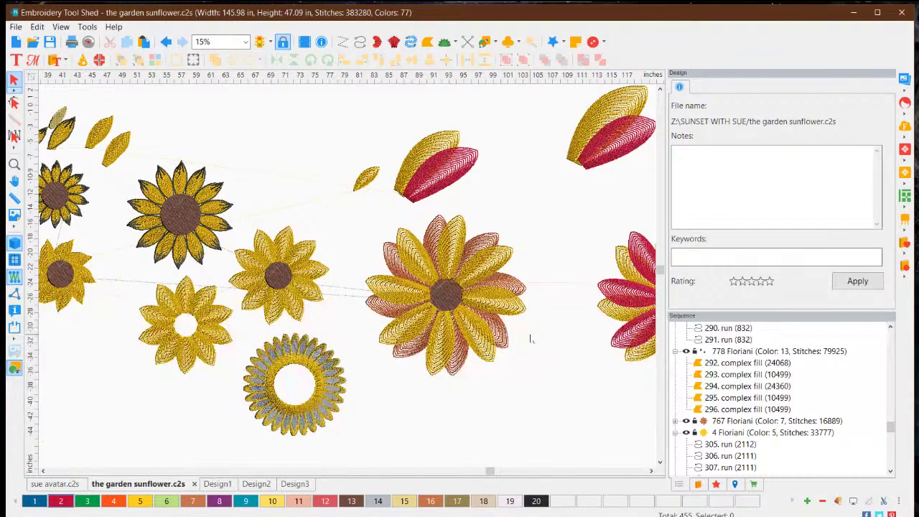
scroll(529, 335, up, 1)
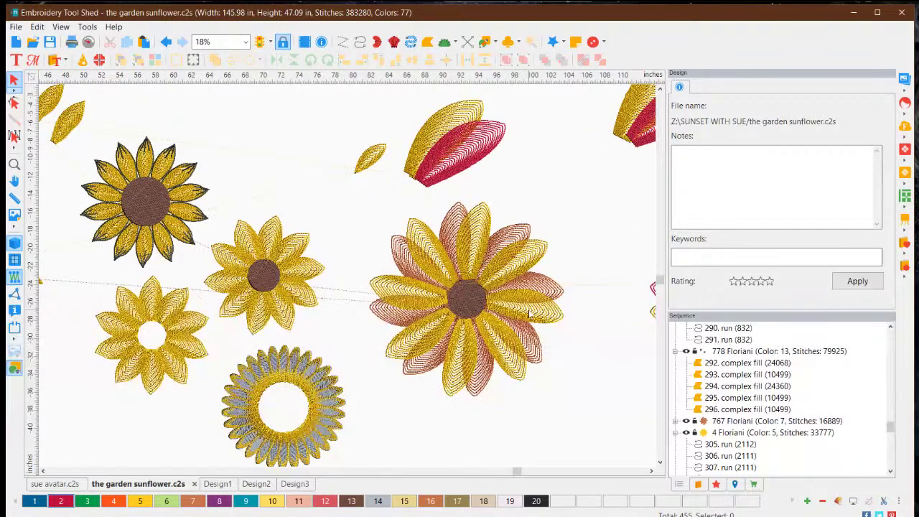